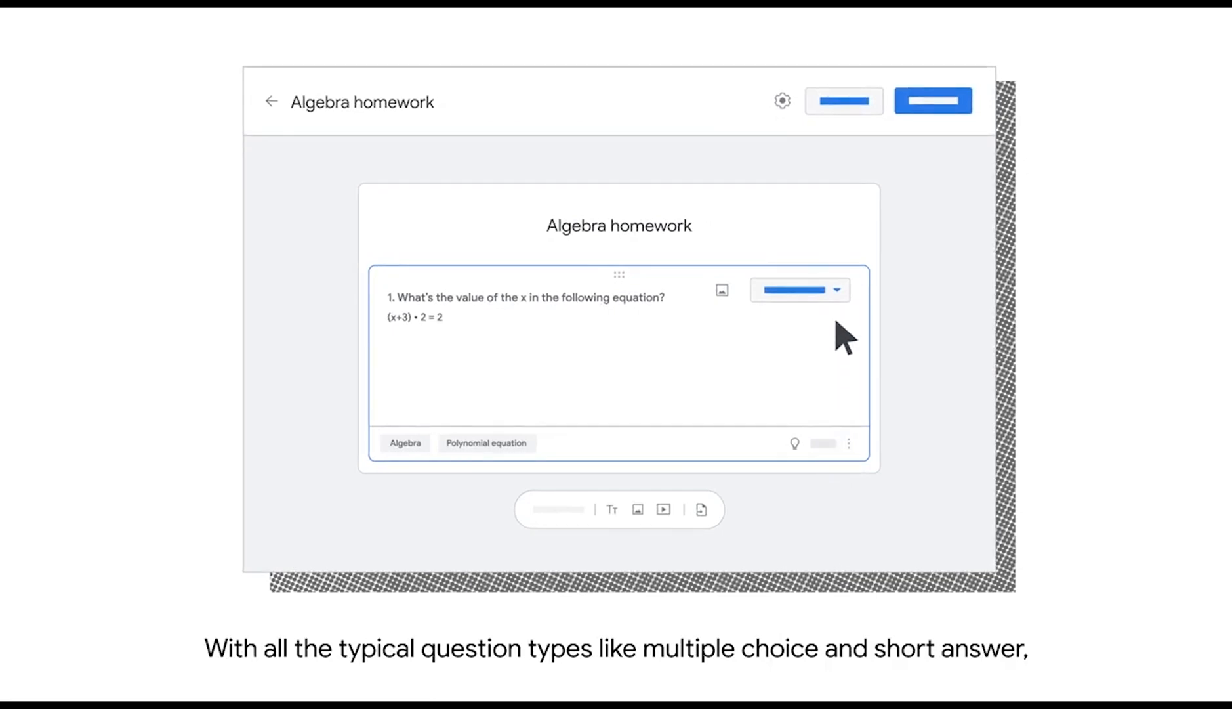
pyautogui.click(837, 293)
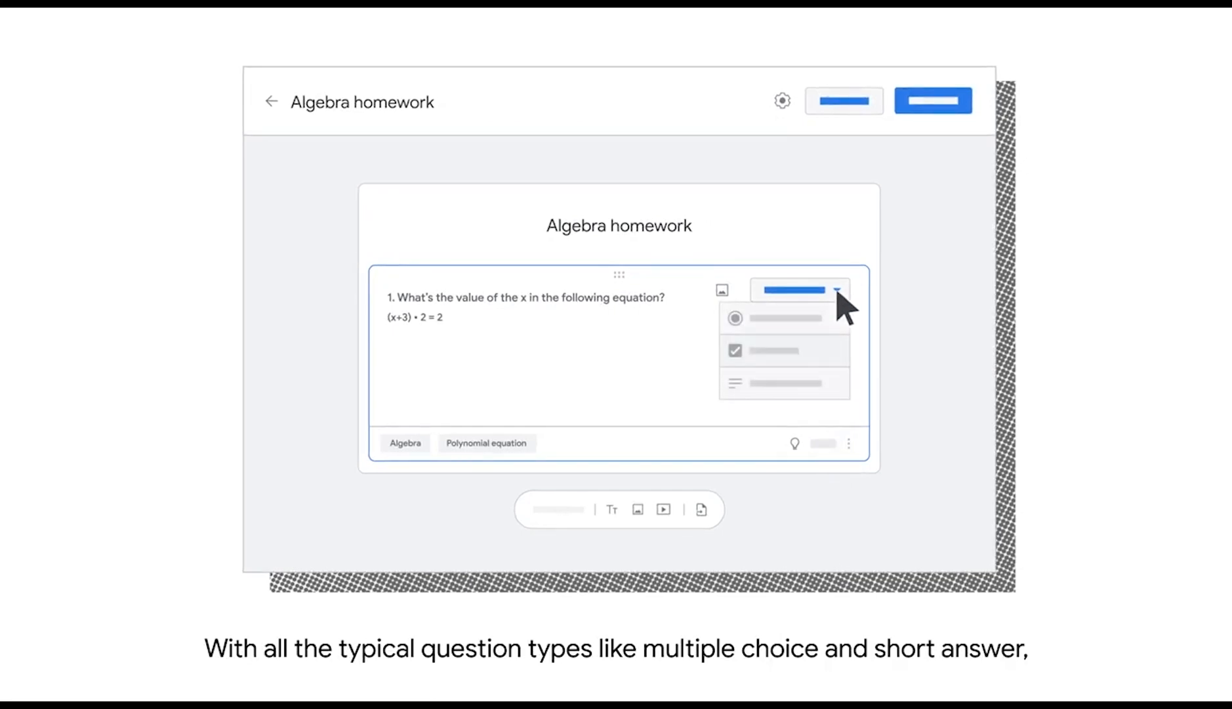
pyautogui.click(779, 382)
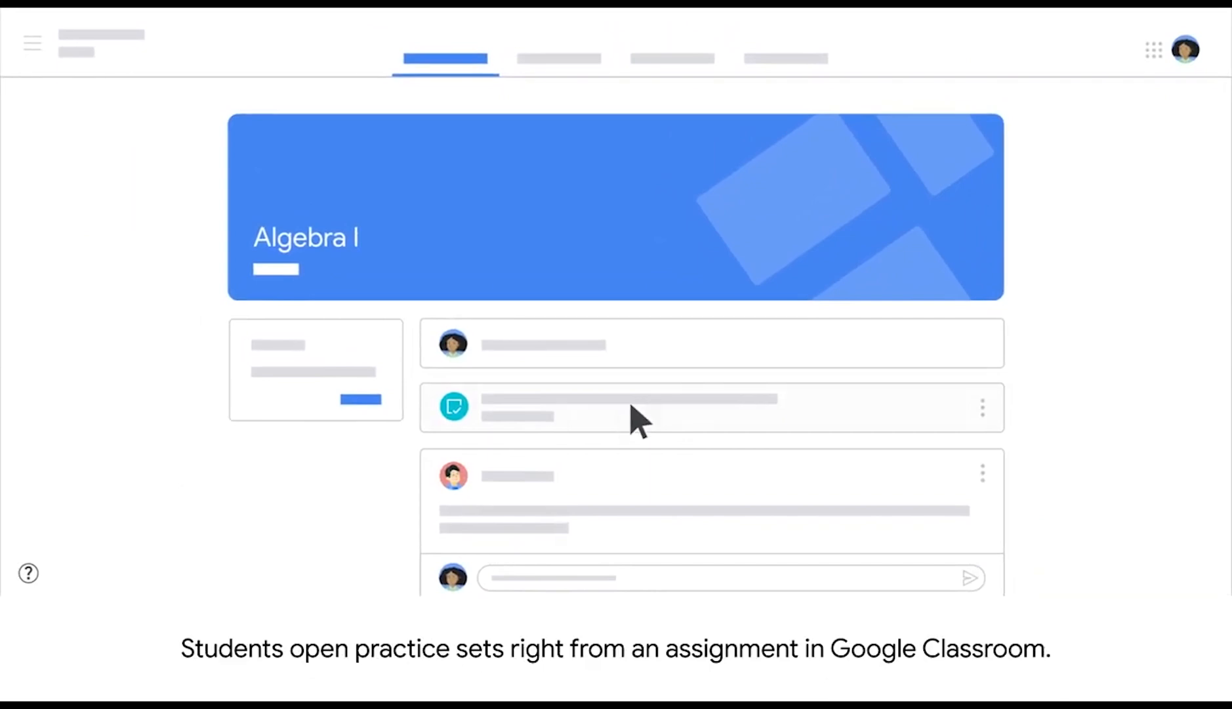
pyautogui.click(609, 418)
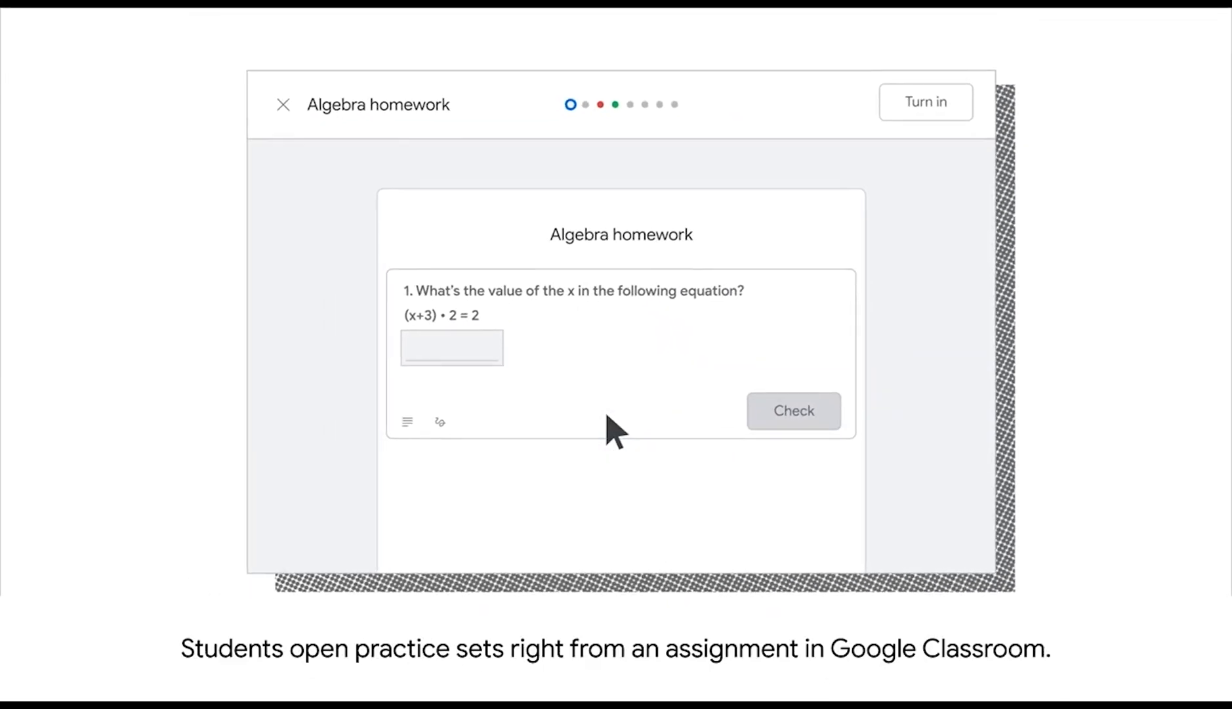
pyautogui.click(436, 421)
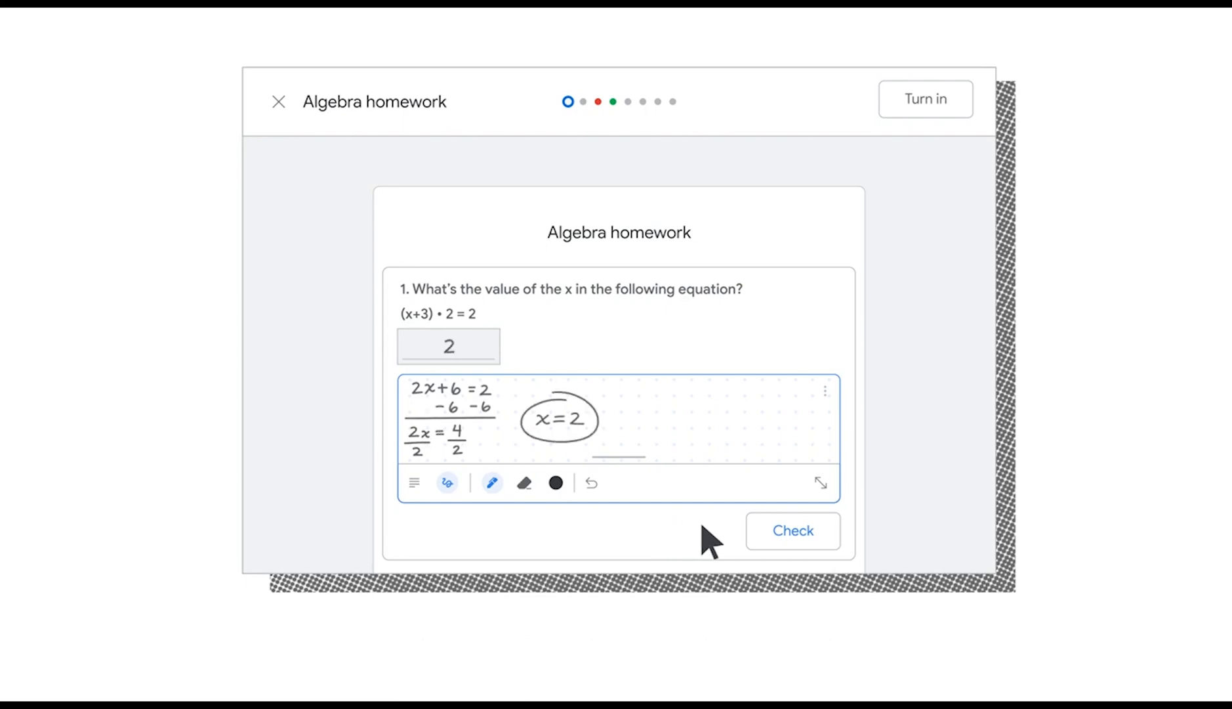
pyautogui.click(796, 531)
pyautogui.click(795, 531)
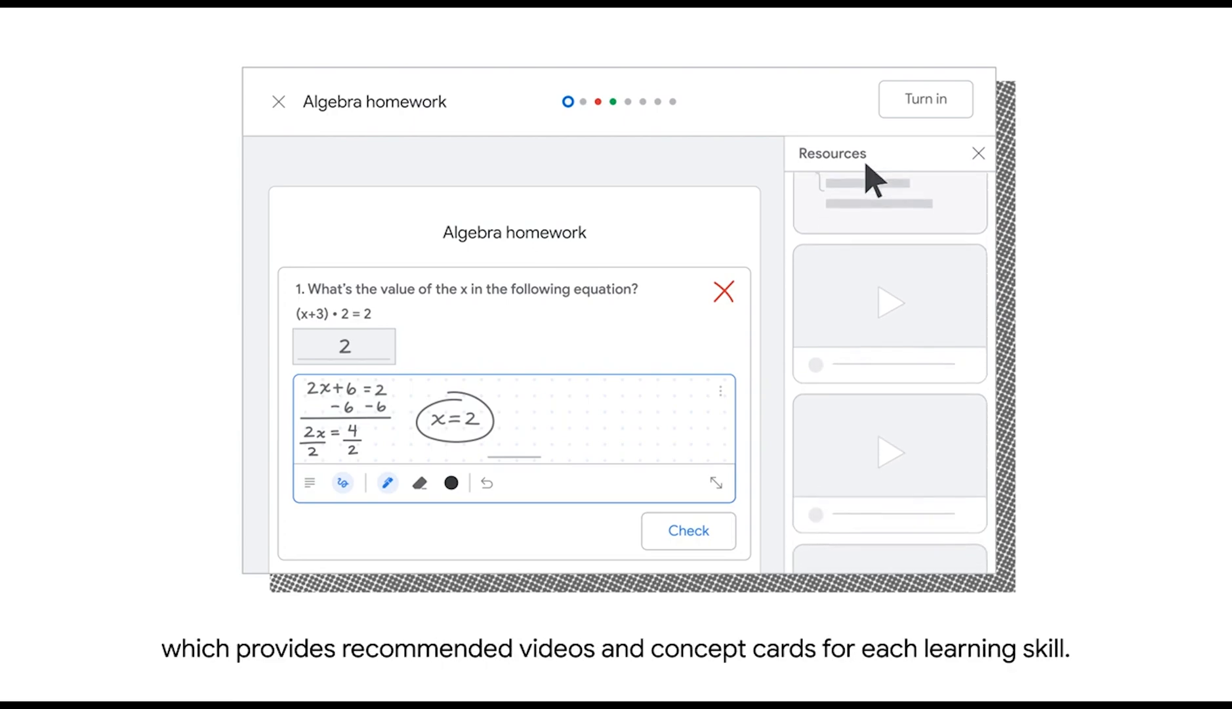
pyautogui.click(928, 265)
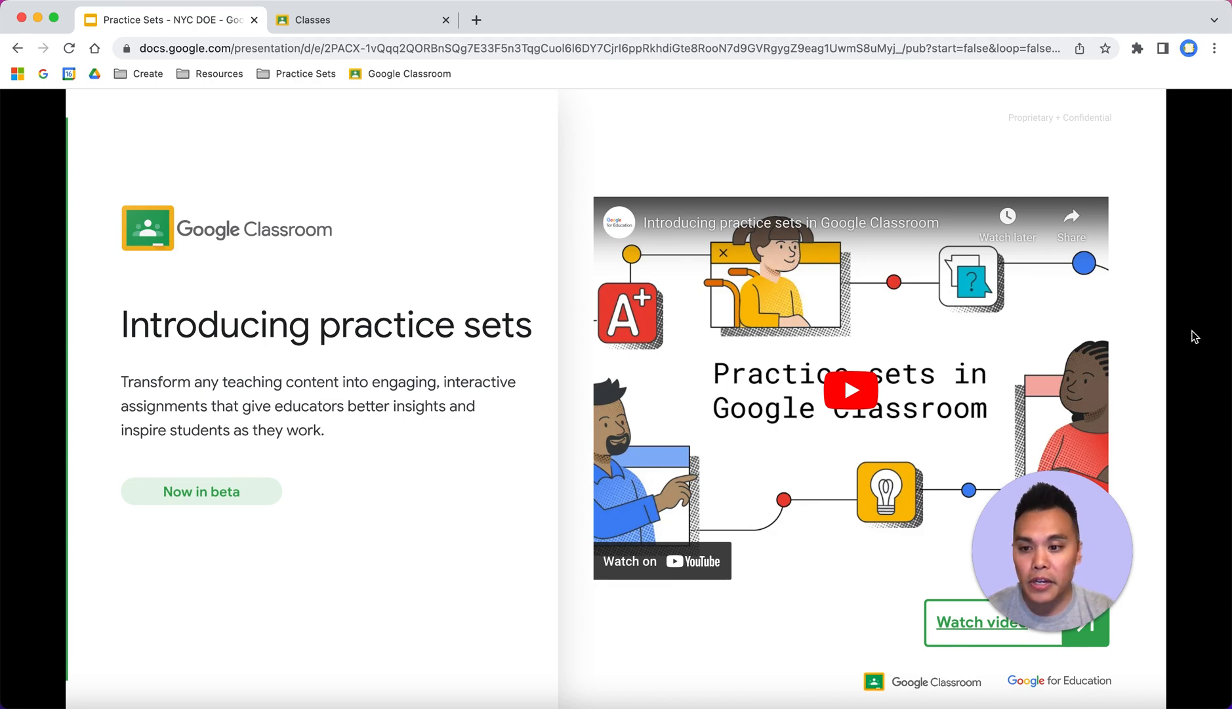
# Page through the practice sets presentation from the introduction slide past the classroom needs, How it works and Getting started slides.
pyautogui.press('Right')
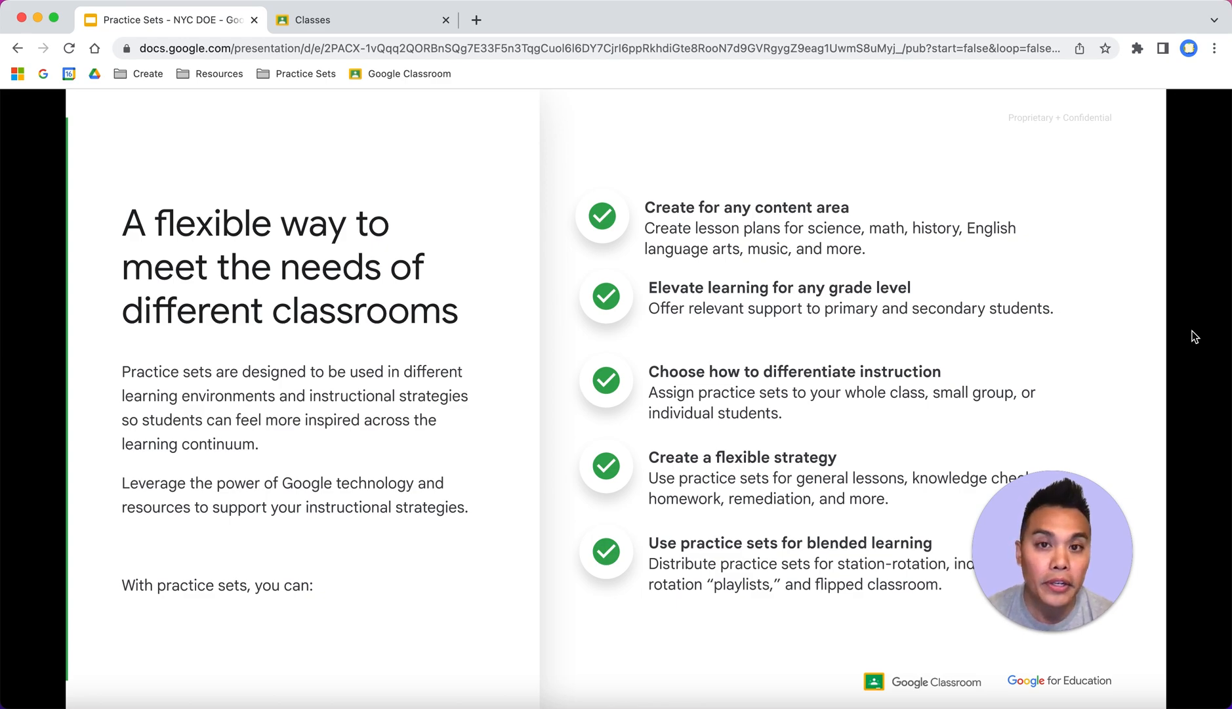
pyautogui.press('Right')
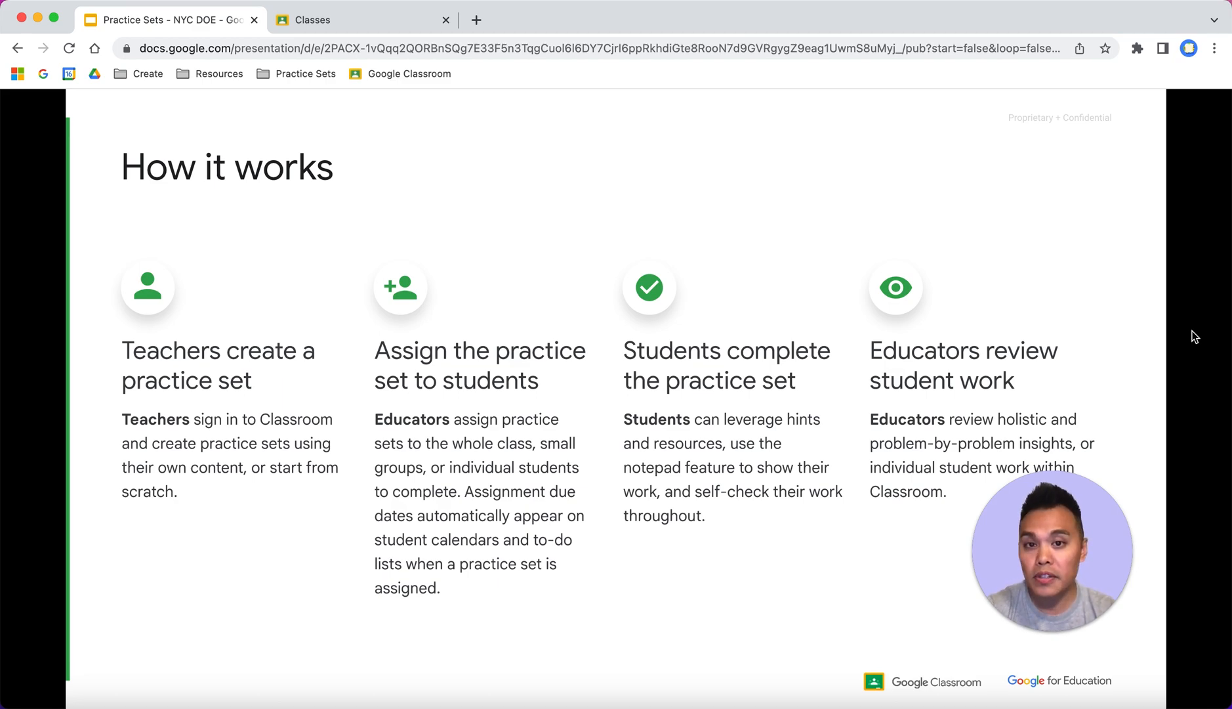
pyautogui.press('Right')
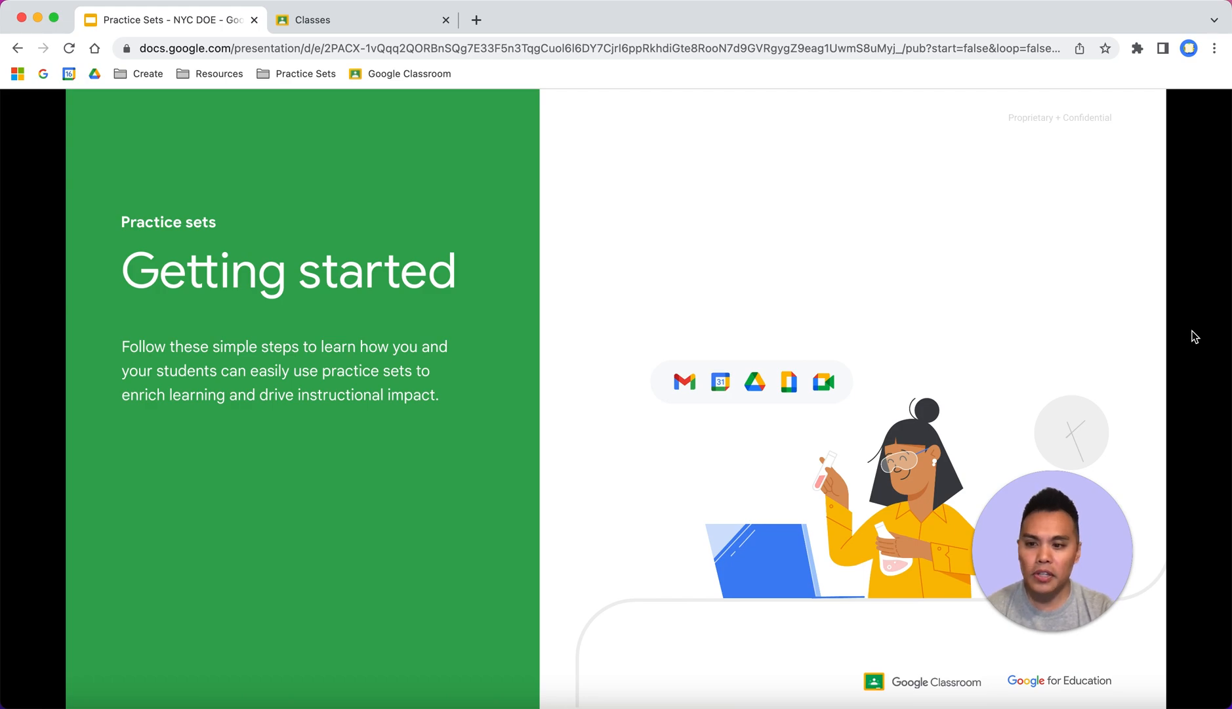
pyautogui.press('Right')
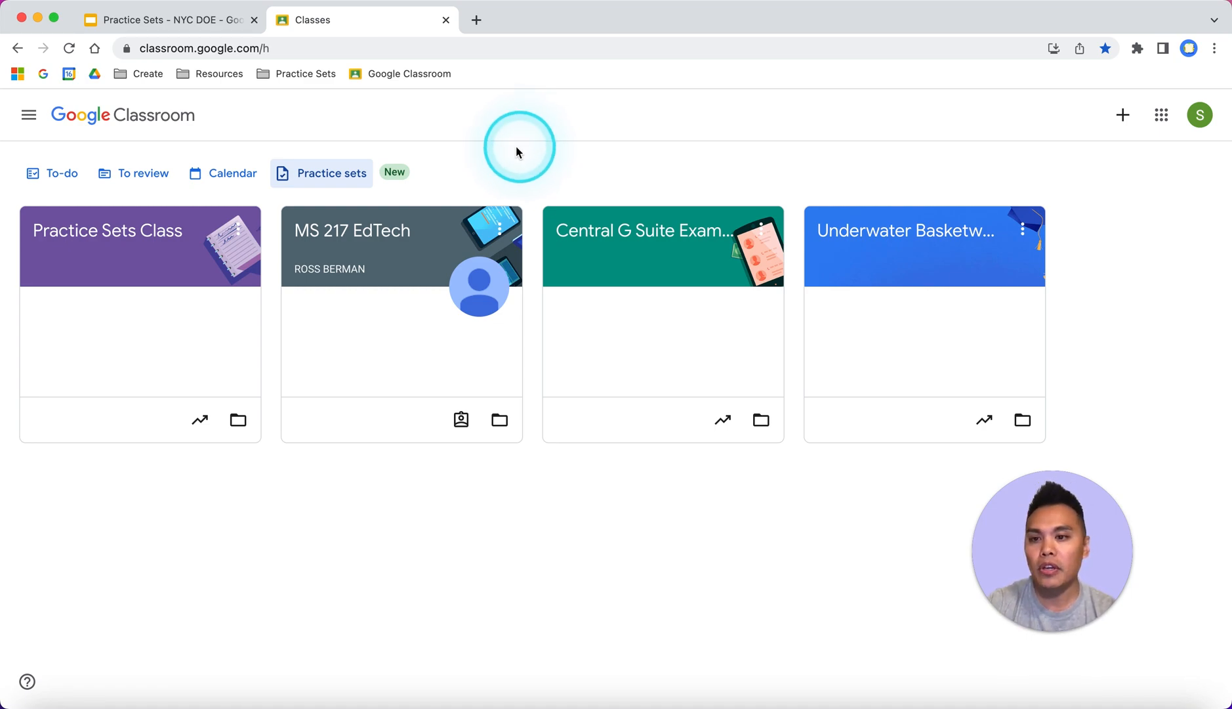
# View the Practice sets page in Google Classroom, return to the Classes page and look over the main navigation menu.
pyautogui.click(331, 174)
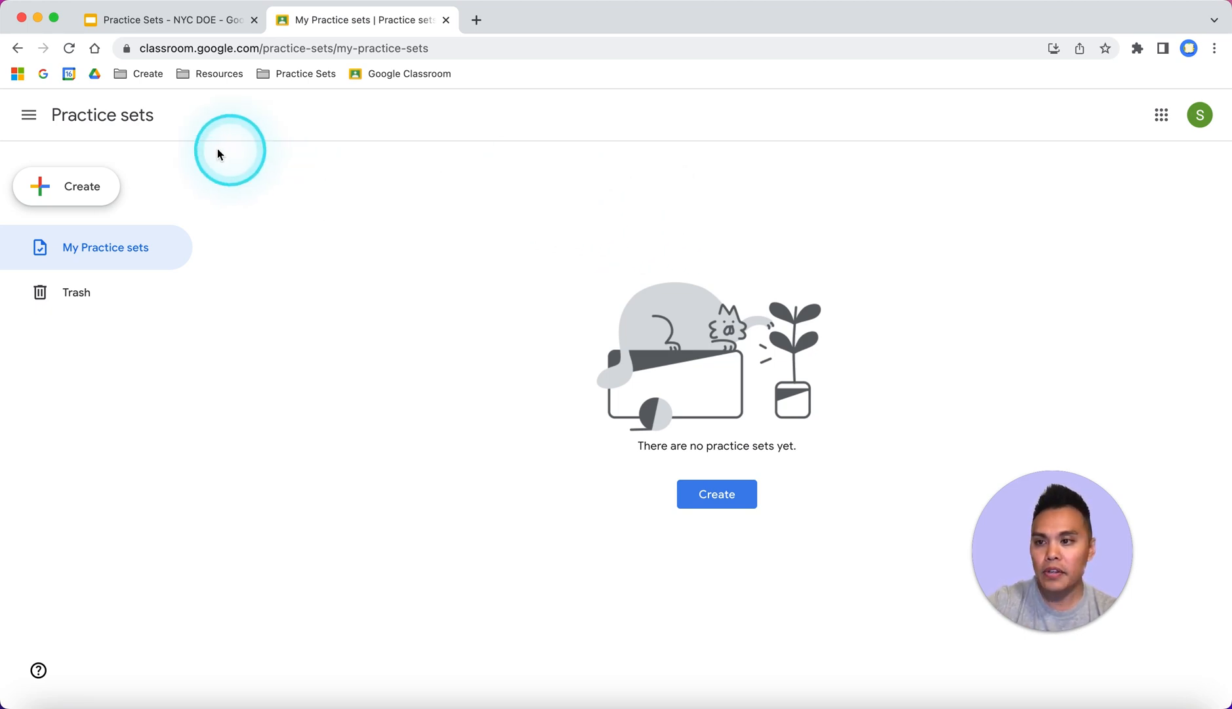
pyautogui.click(29, 117)
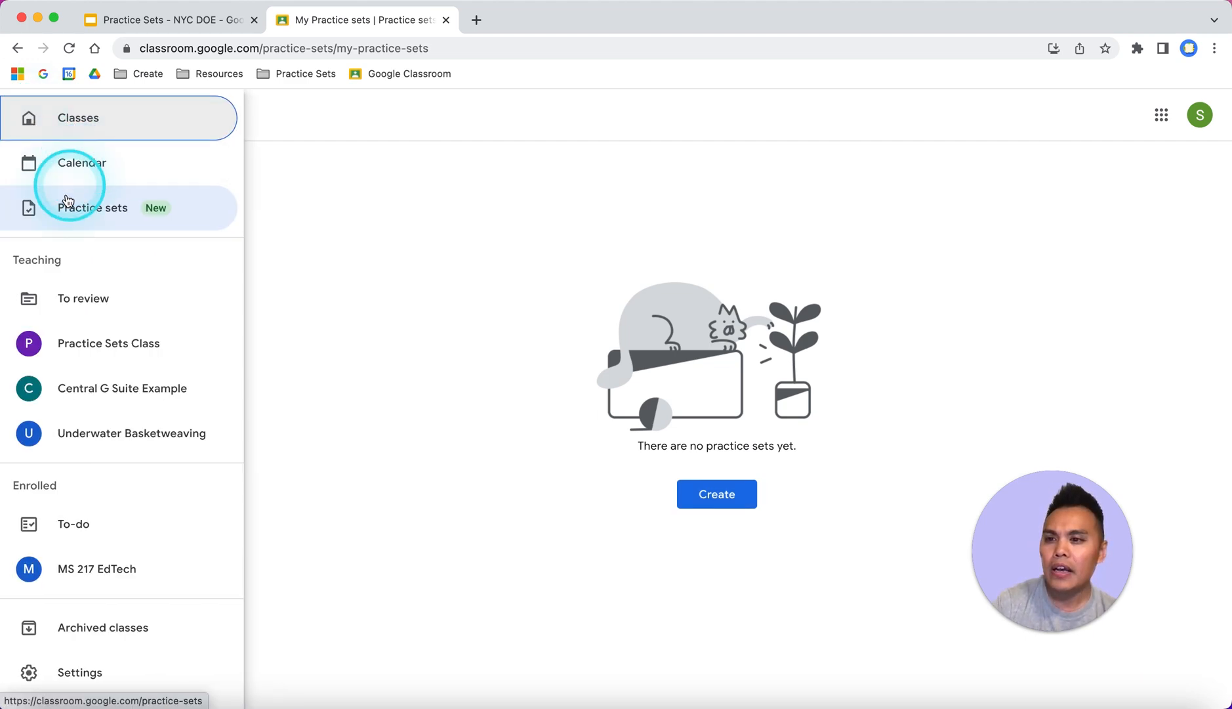
pyautogui.click(84, 124)
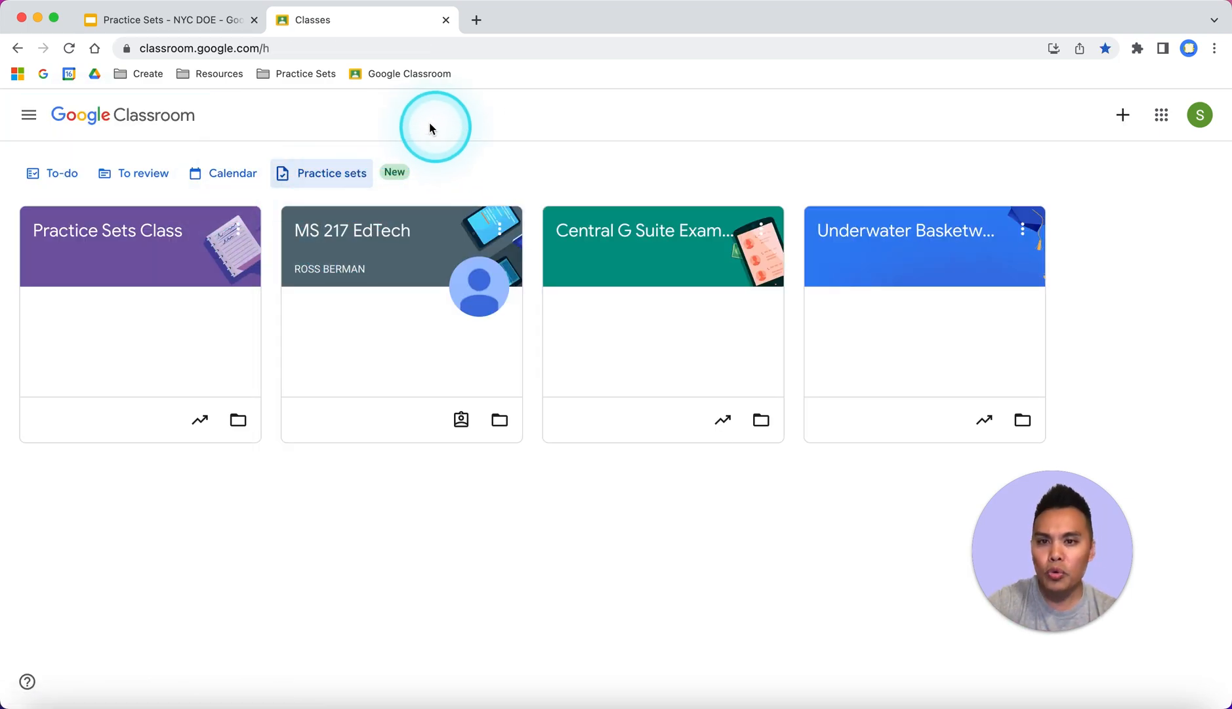
pyautogui.click(30, 119)
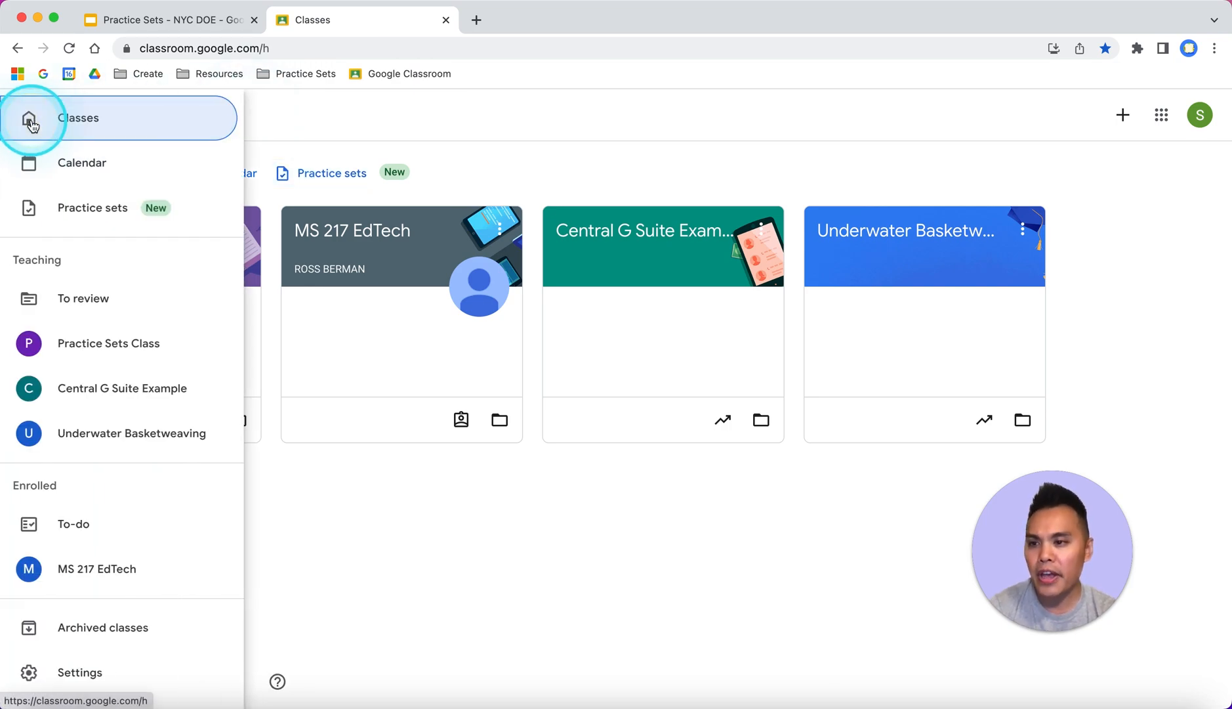
pyautogui.click(538, 149)
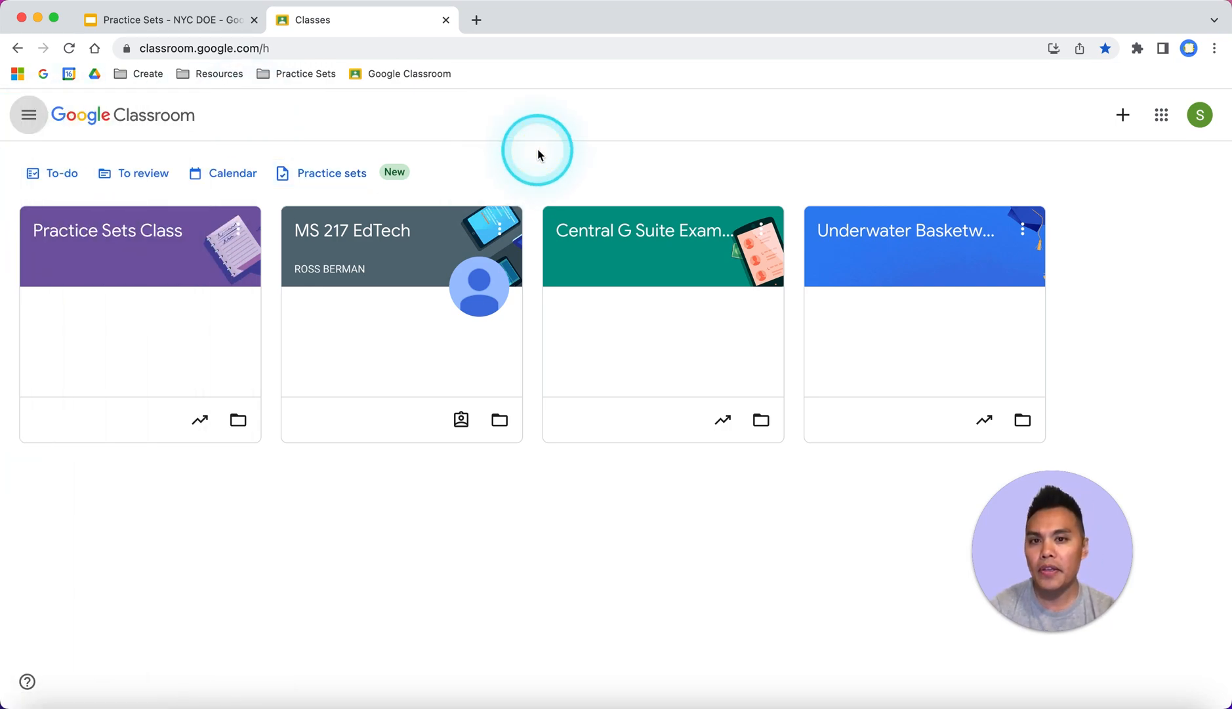
# View the attachment options of a new assignment in the classwork of Practice Sets Class and close the assignment without saving.
pyautogui.click(109, 231)
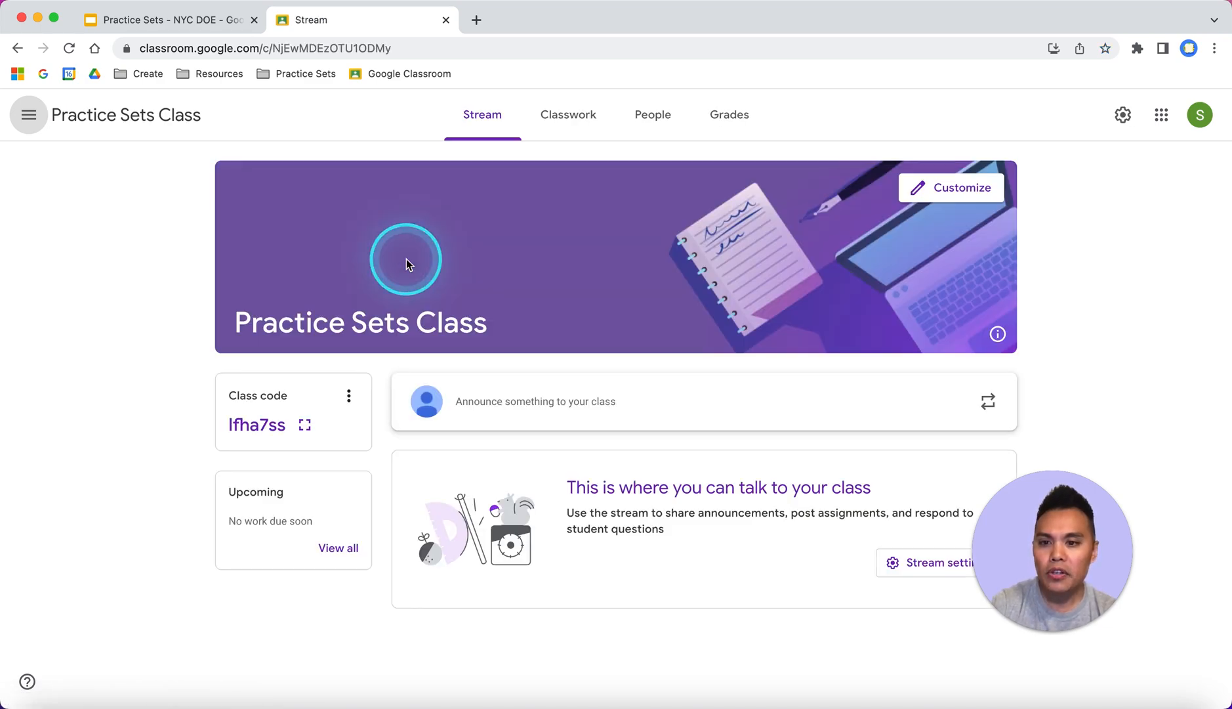
pyautogui.click(562, 120)
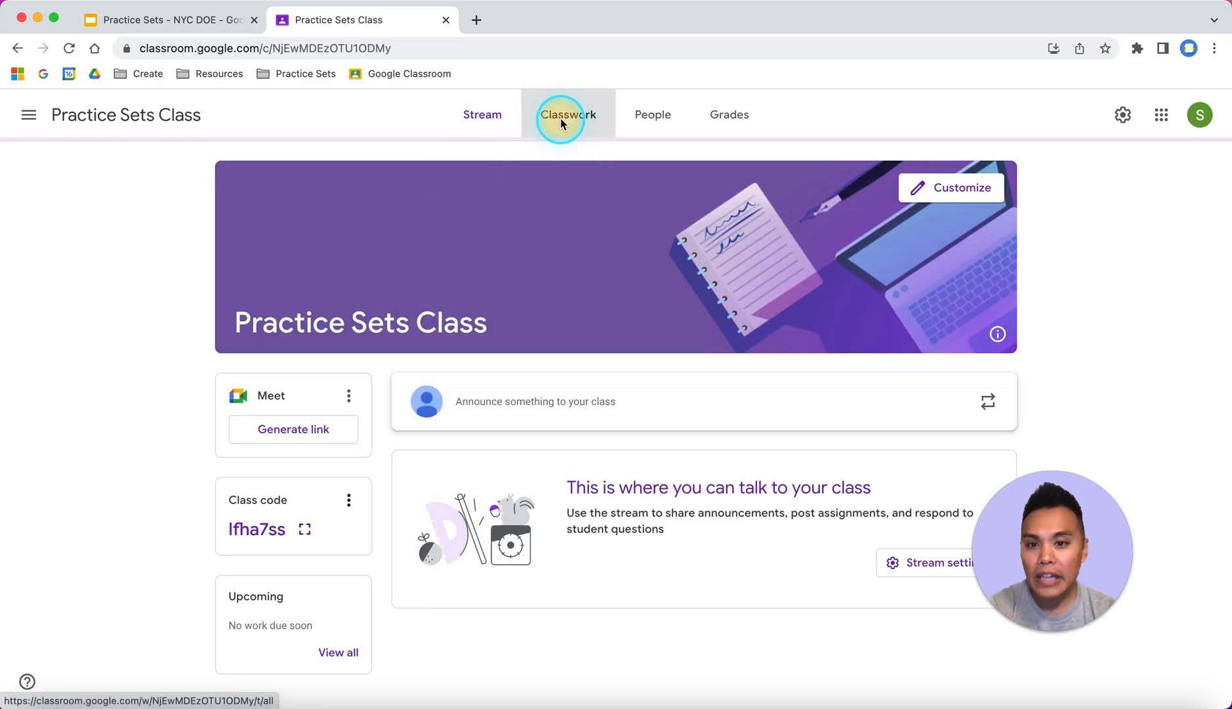
pyautogui.click(376, 175)
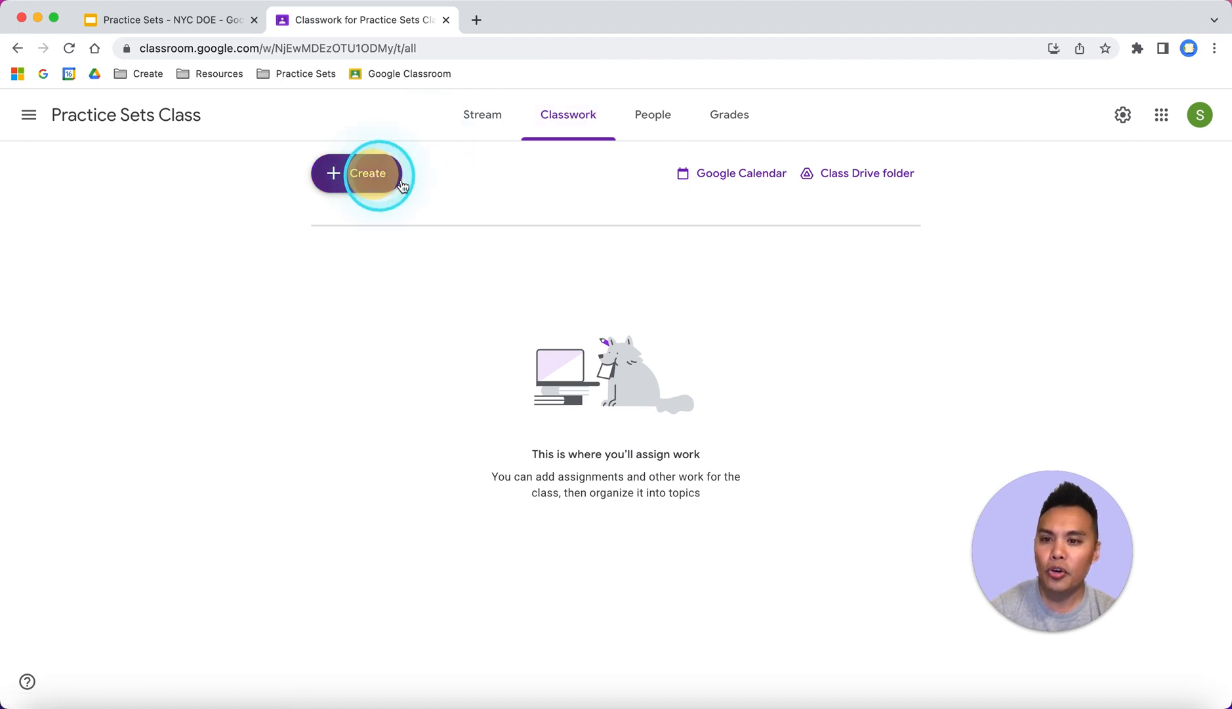
pyautogui.click(411, 226)
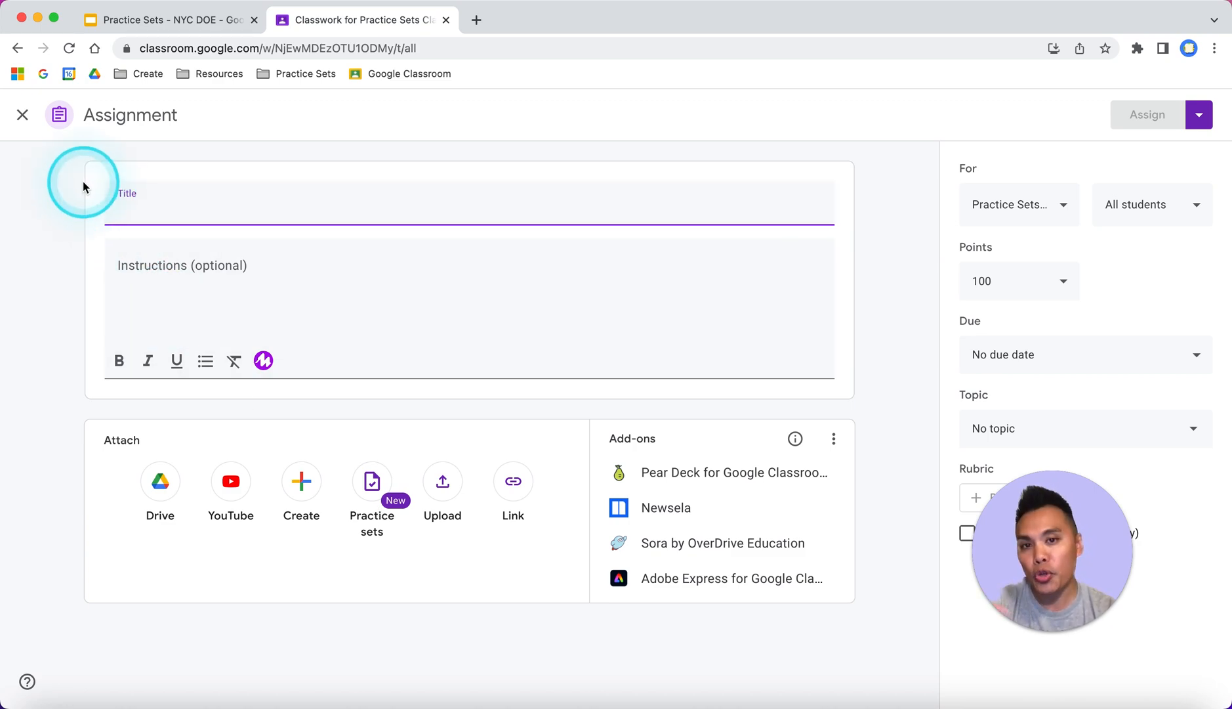
pyautogui.click(27, 111)
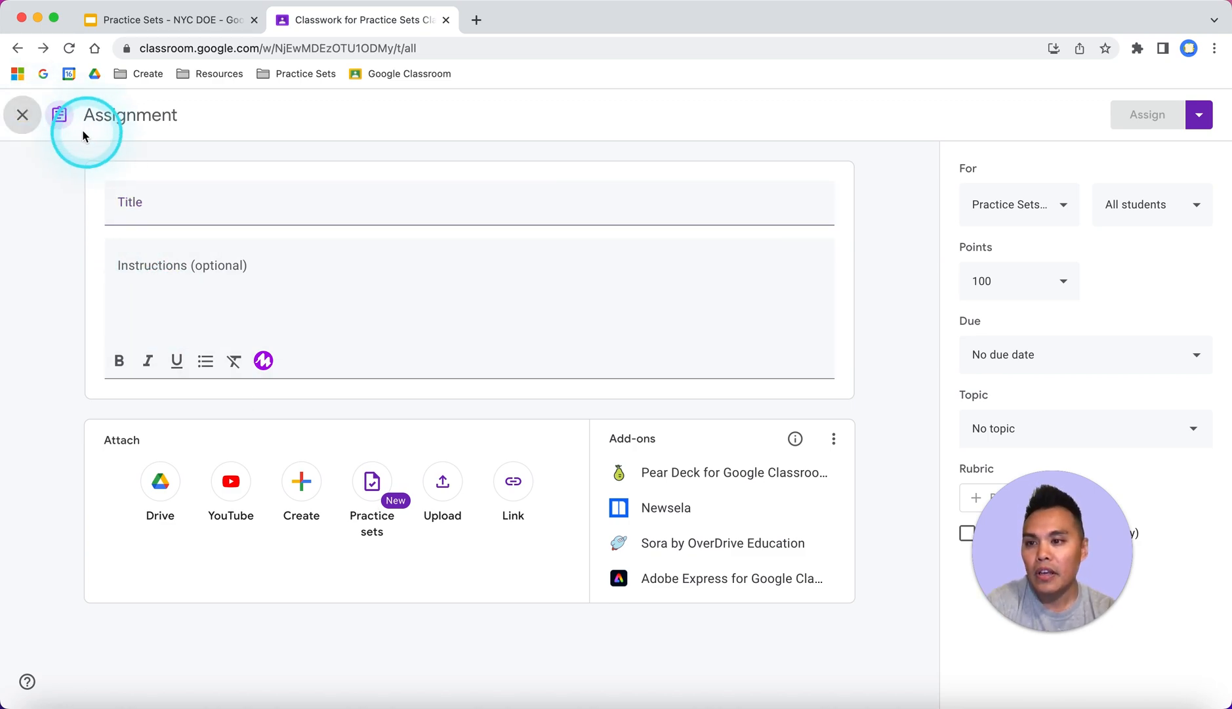
# Return to the Classes page and create a new practice set from the Practice sets area.
pyautogui.click(29, 117)
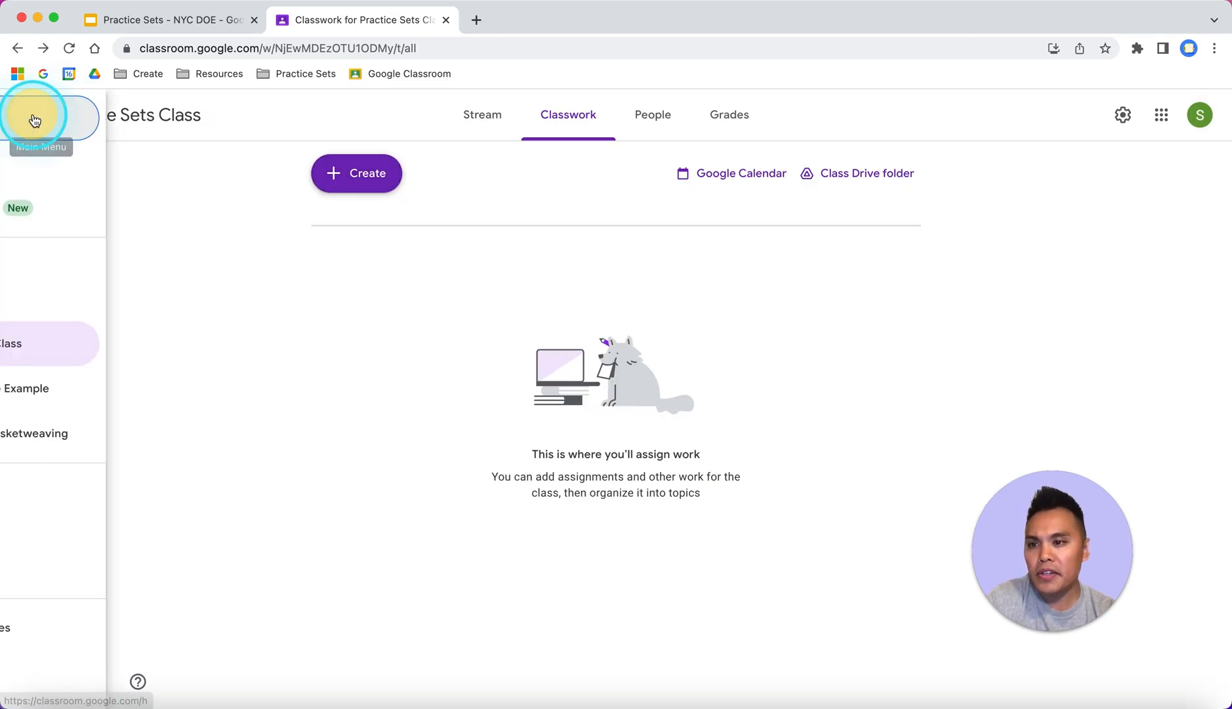
pyautogui.click(116, 136)
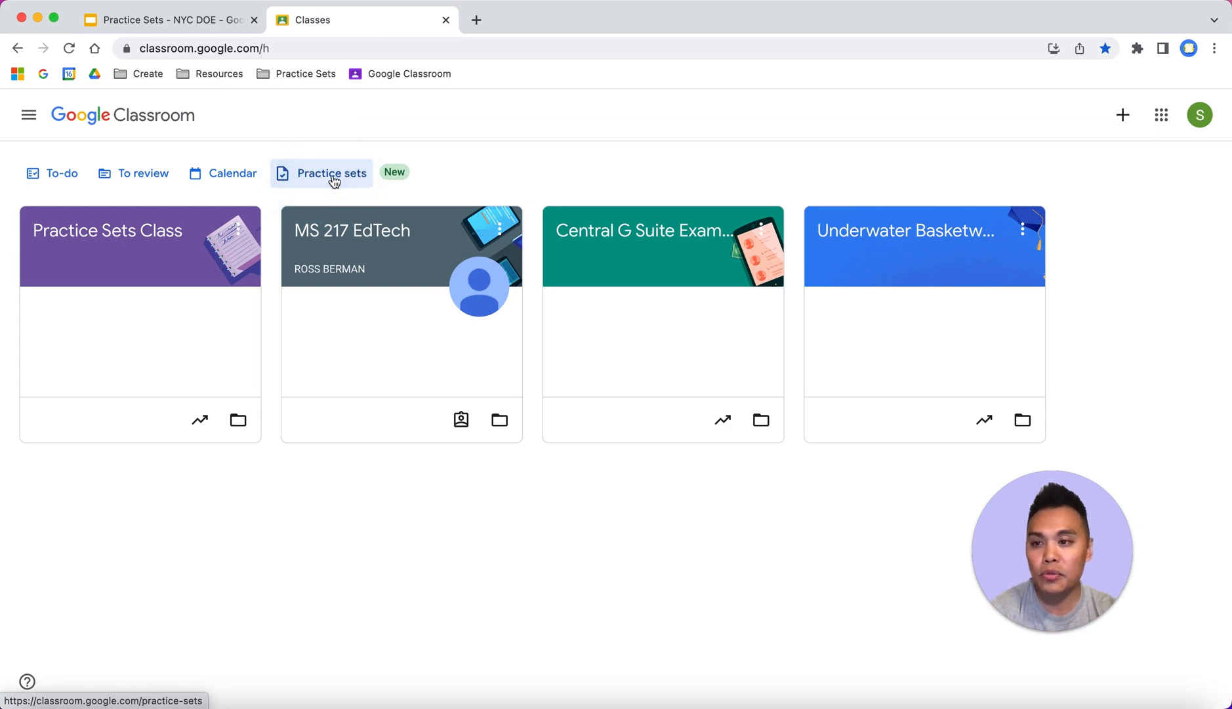
pyautogui.click(333, 180)
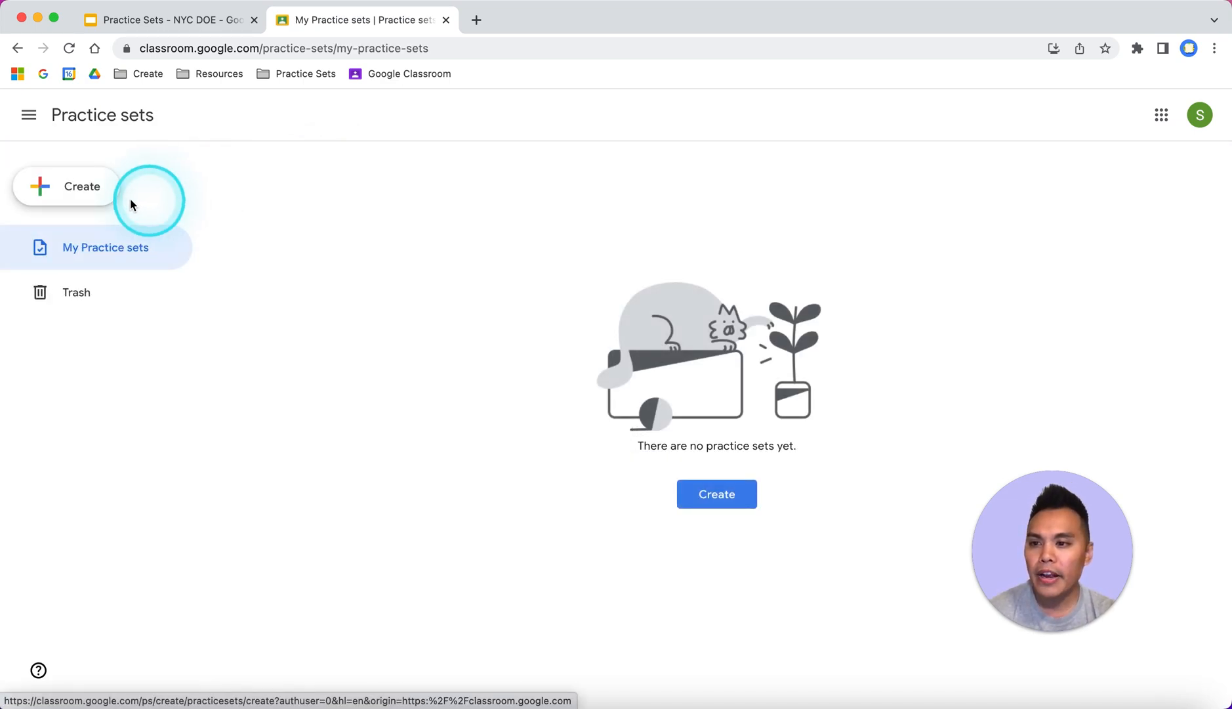
pyautogui.click(76, 189)
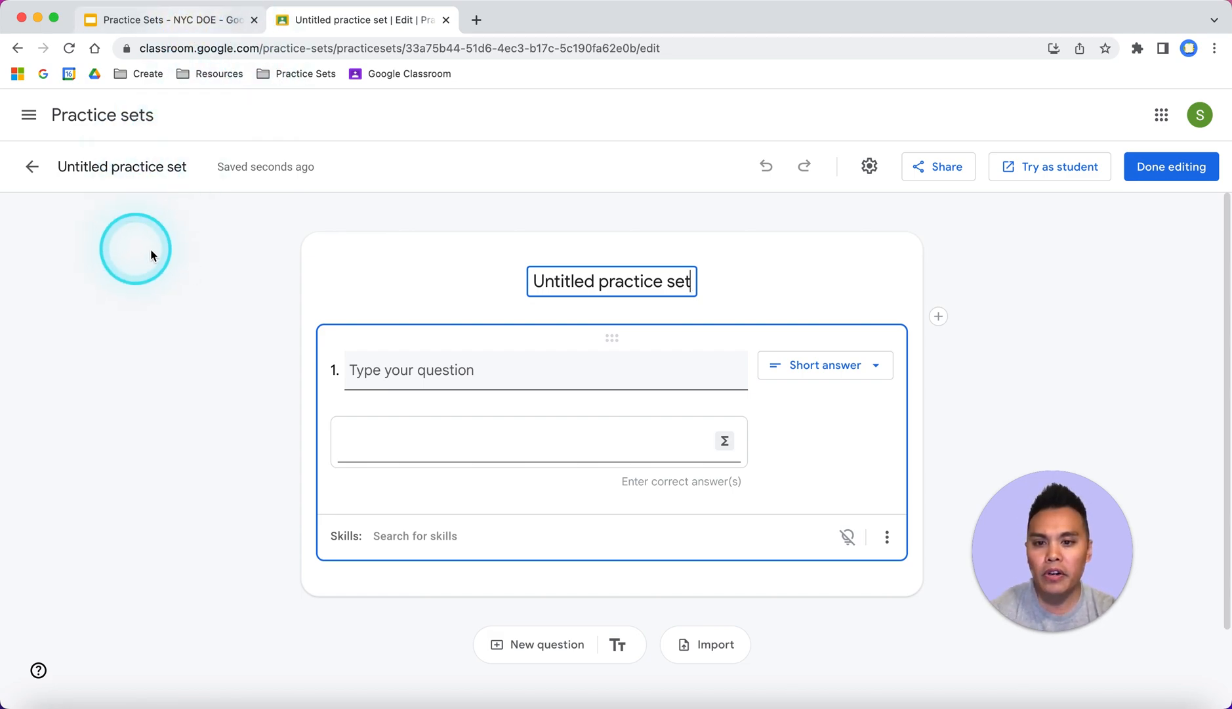
# Switch to the practice sets presentation and advance to the slide on exploring the editor settings and options.
pyautogui.click(184, 19)
pyautogui.click(80, 376)
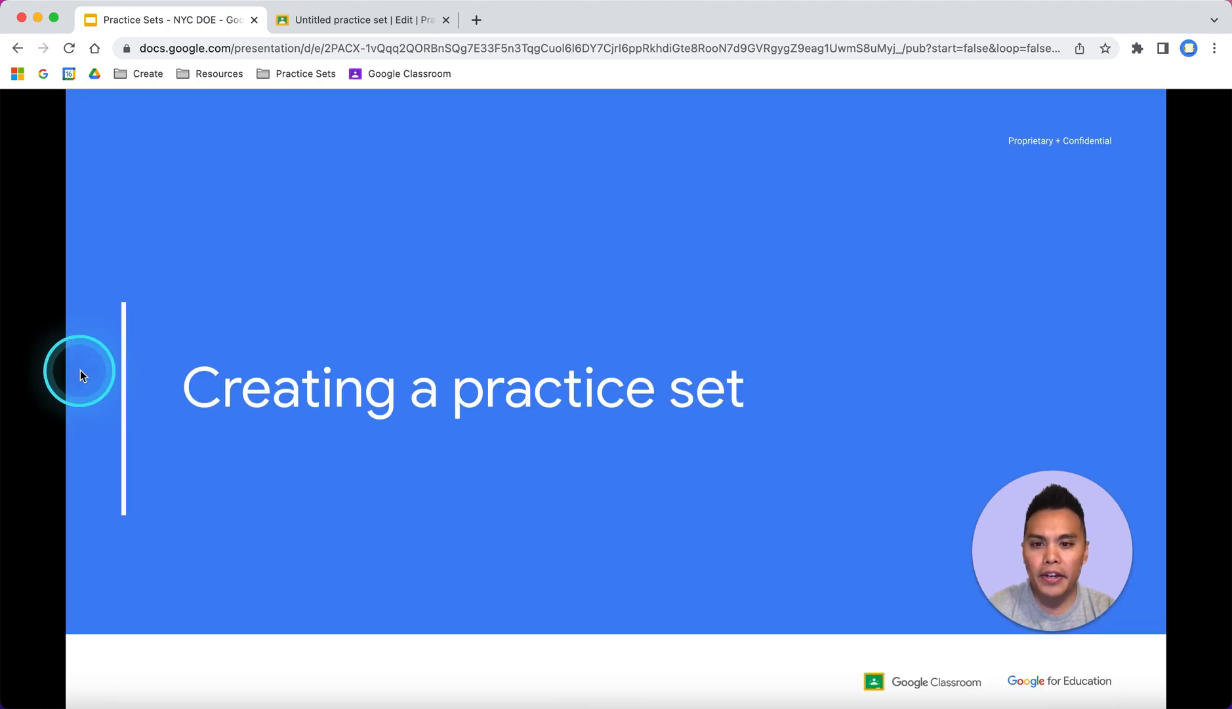
pyautogui.click(80, 376)
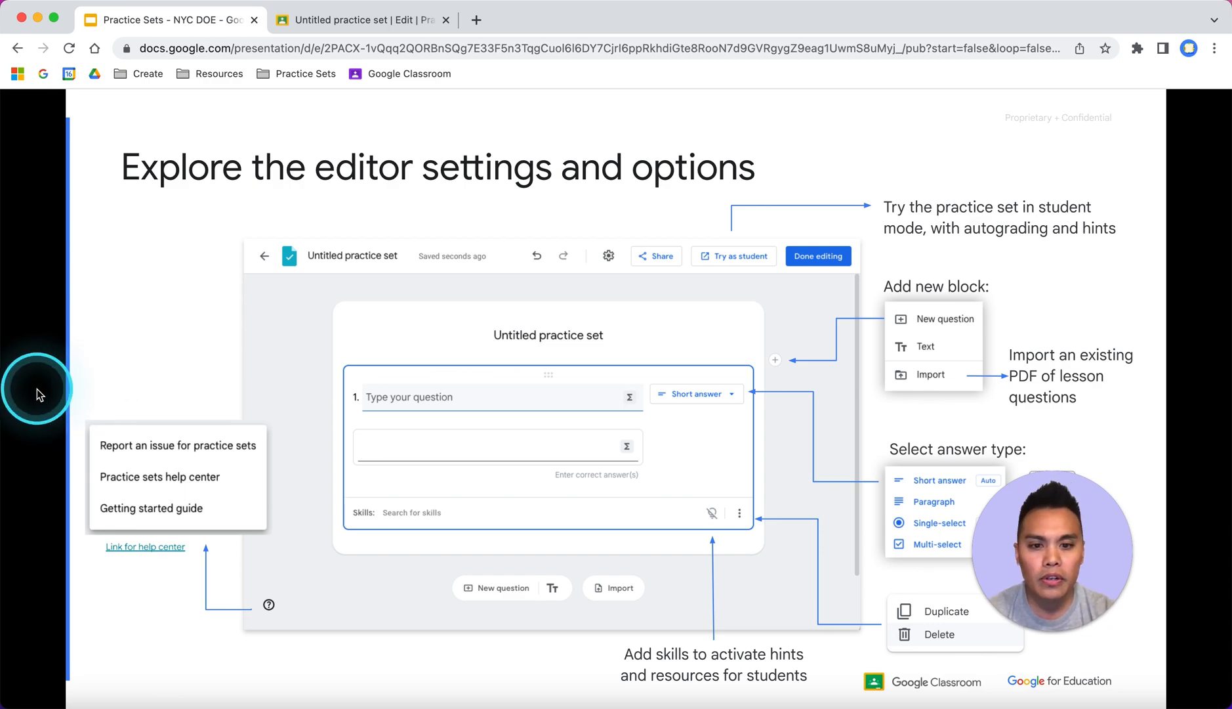
# Switch back to the practice set editor and rename the untitled practice set as Math Example #1.
pyautogui.click(367, 20)
pyautogui.click(582, 282)
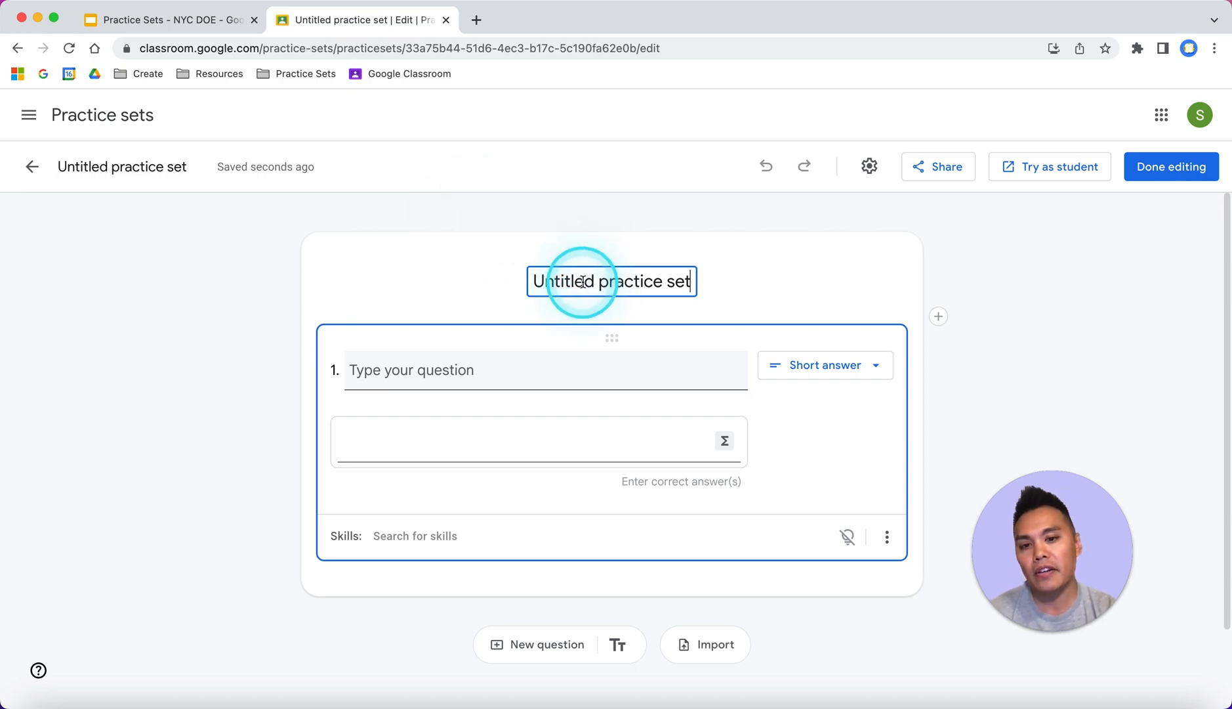
pyautogui.tripleClick(582, 283)
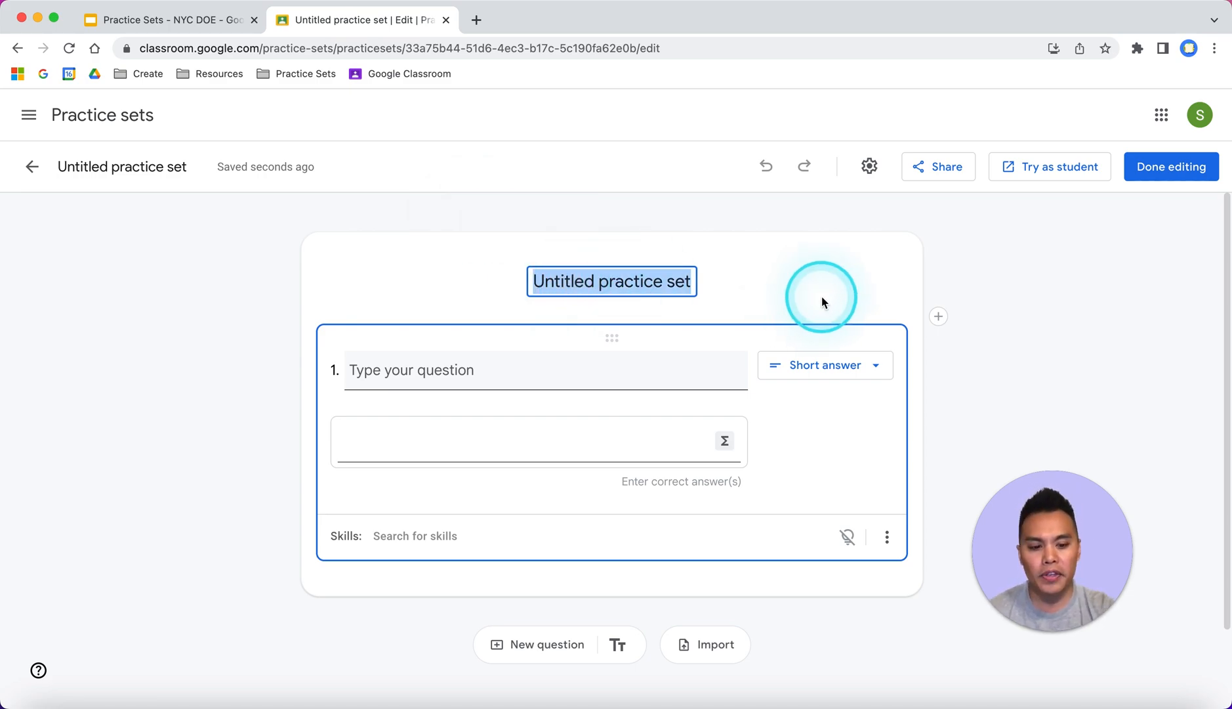
pyautogui.press('BackSpace')
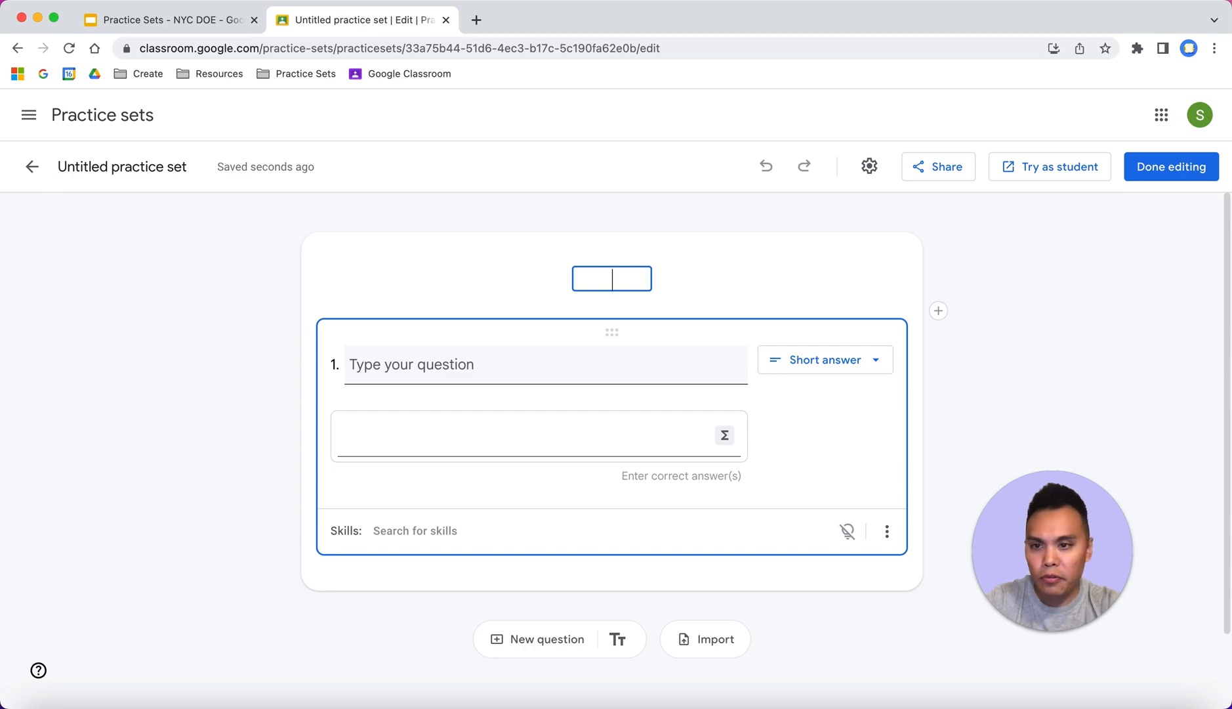
pyautogui.write('Math')
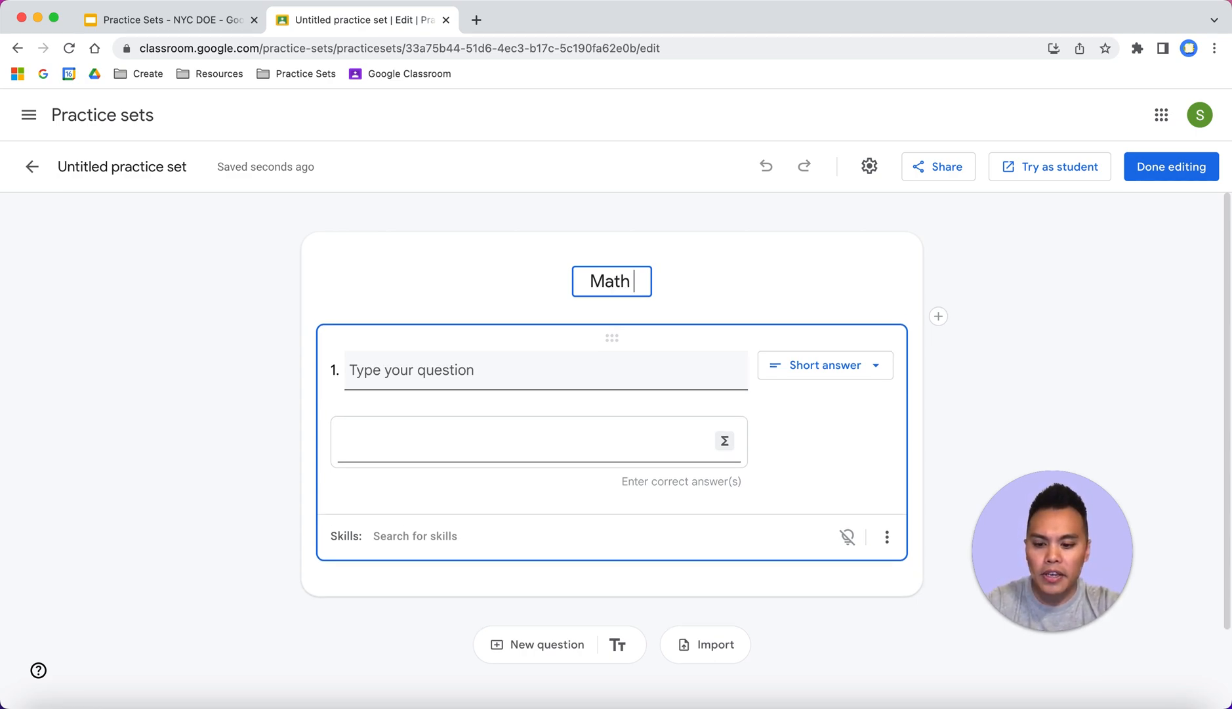
pyautogui.write(' Example ')
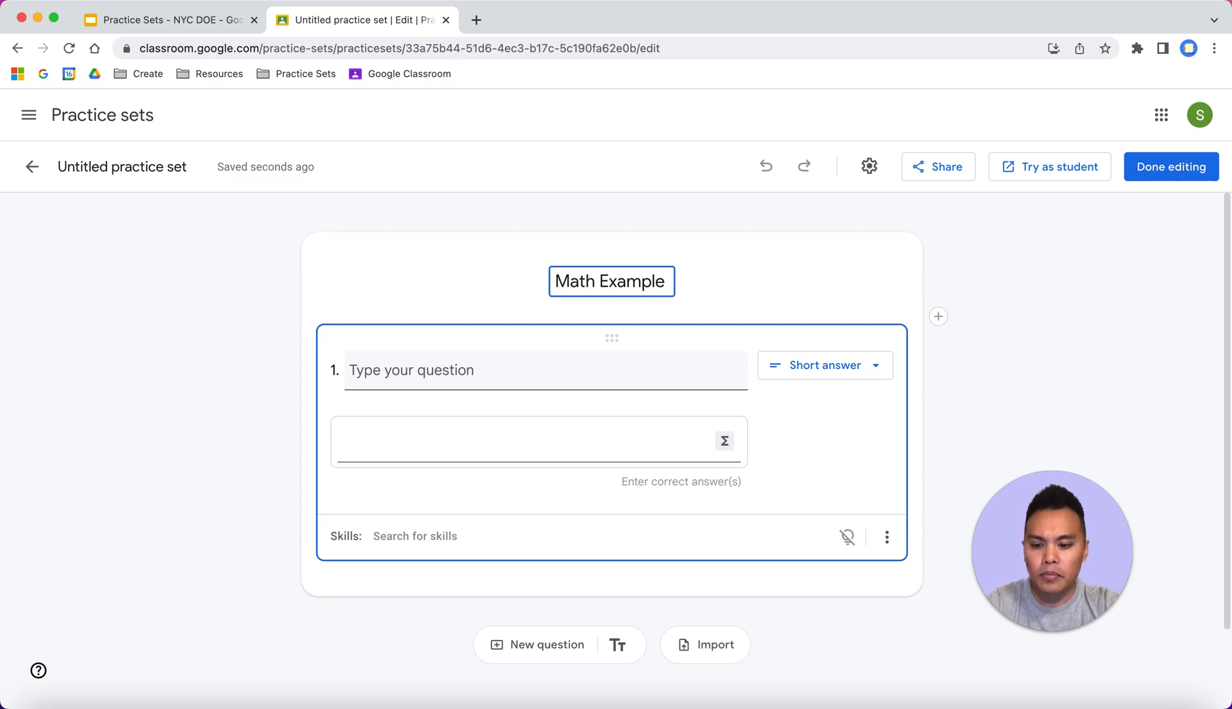
pyautogui.write('#1')
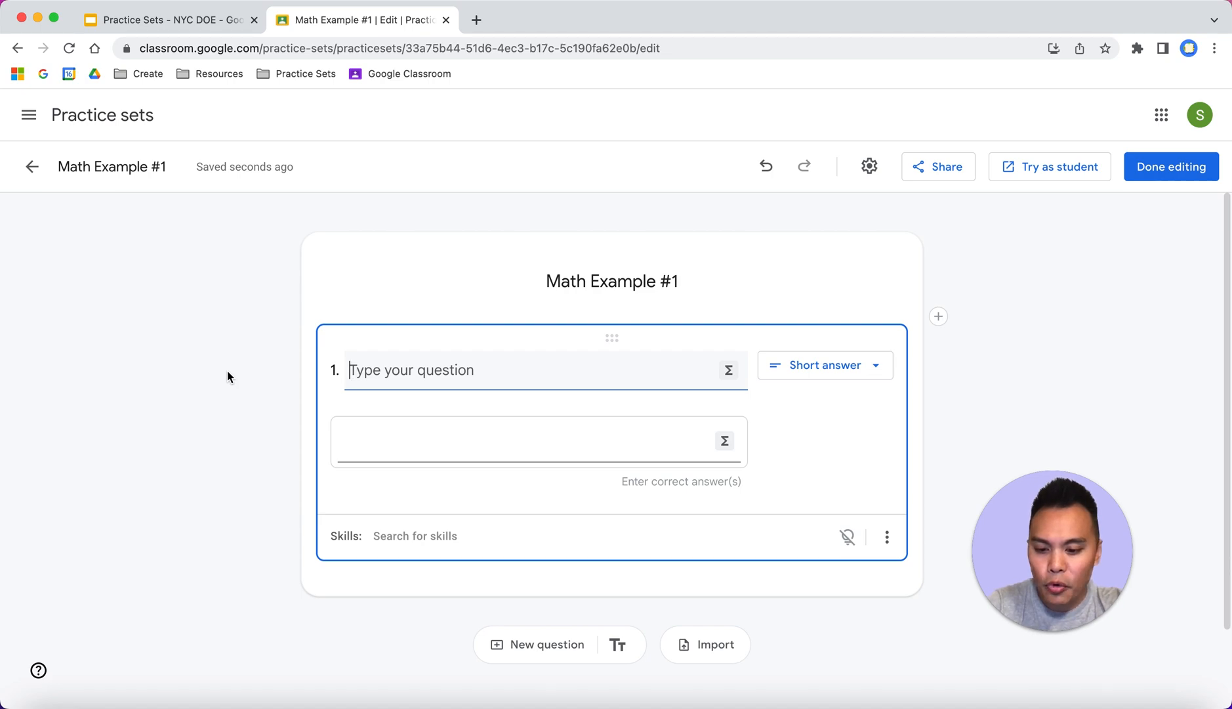
# Enter 49+50= as the text of question 1 in the practice set.
pyautogui.write('49+')
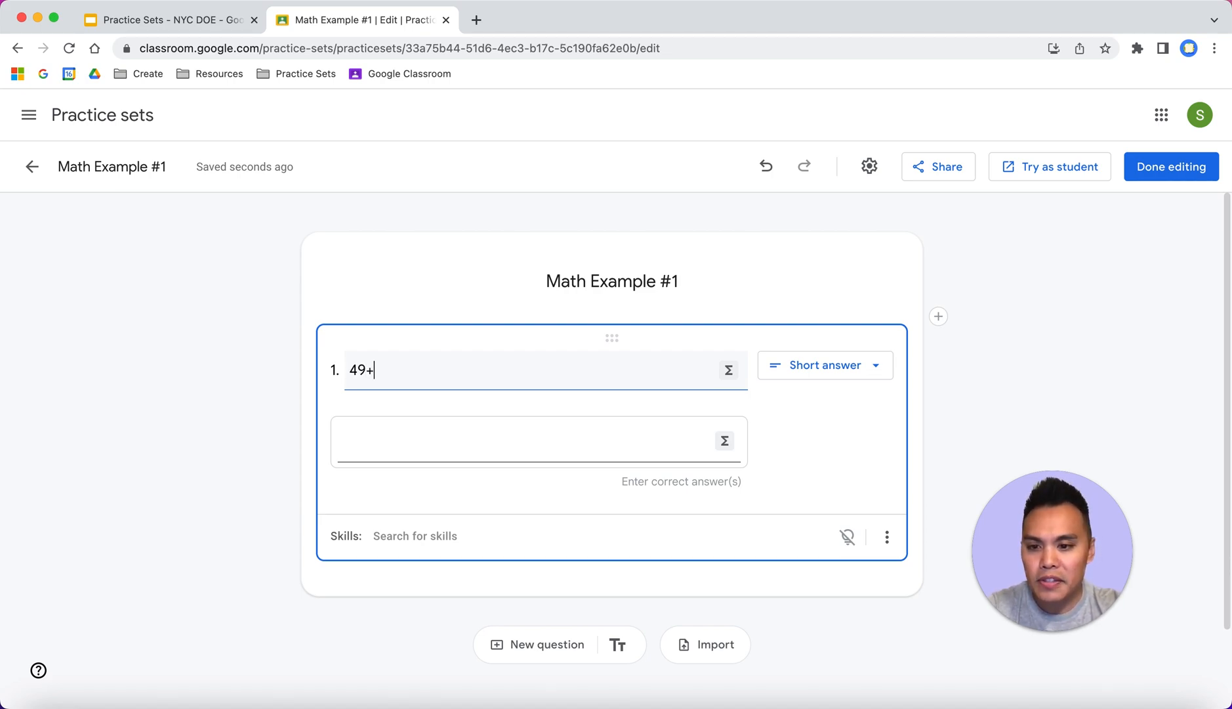
pyautogui.write('50')
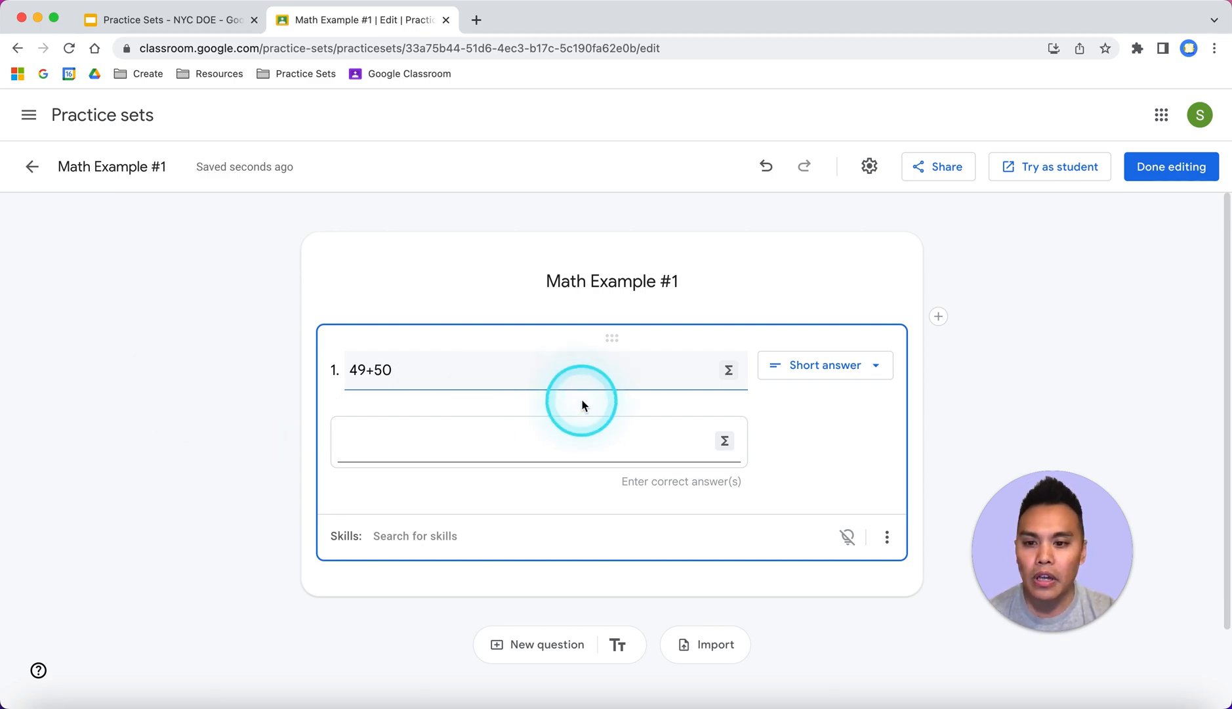
pyautogui.write('=')
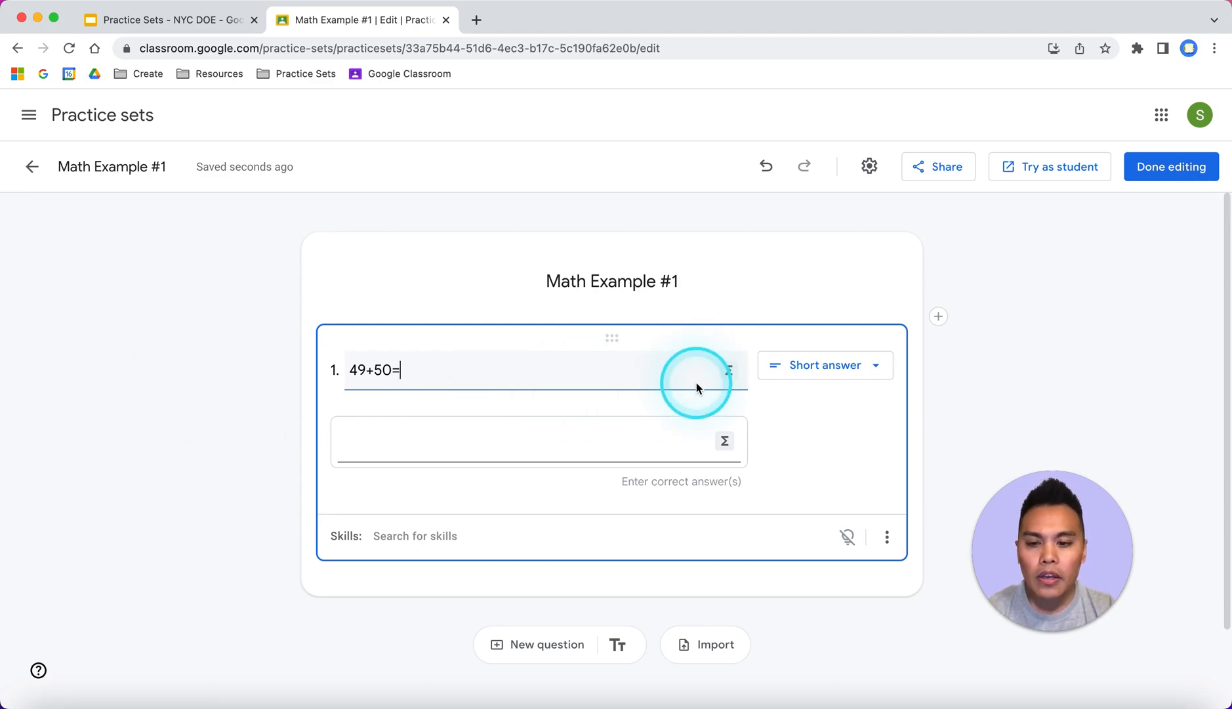
# Review the answer types offered for question 1 and enter 99 and ninety nine as accepted short answers.
pyautogui.click(859, 366)
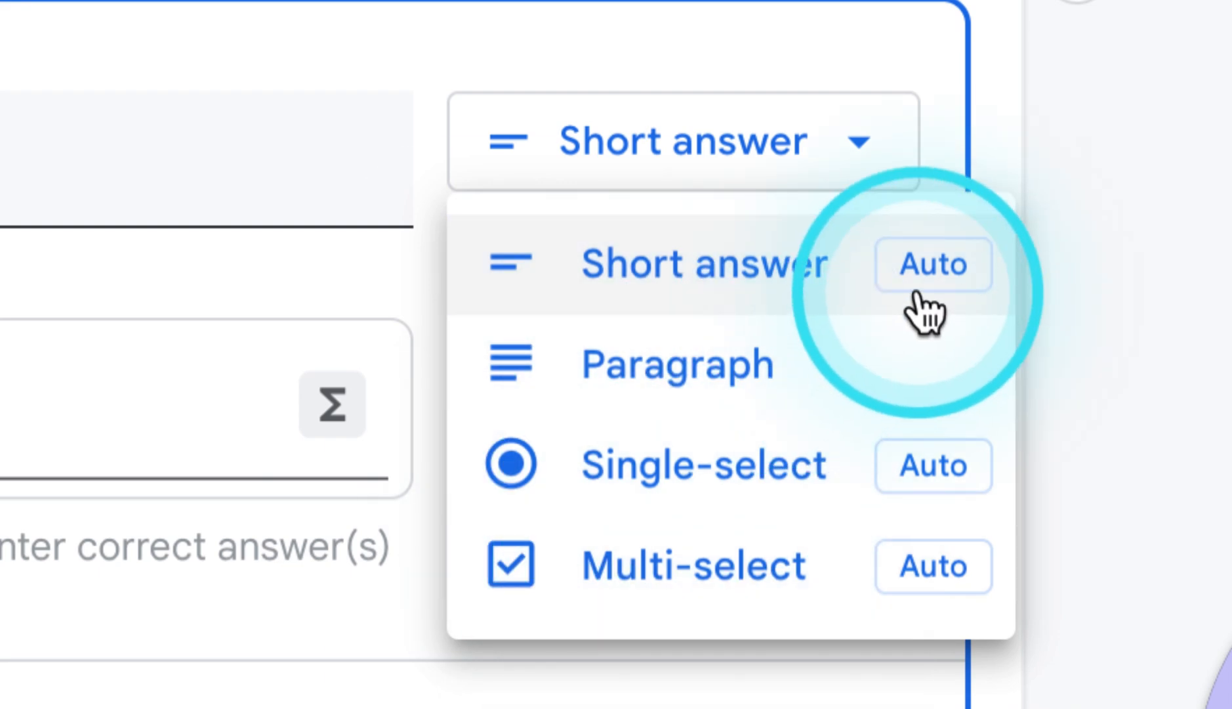
pyautogui.moveTo(925, 283)
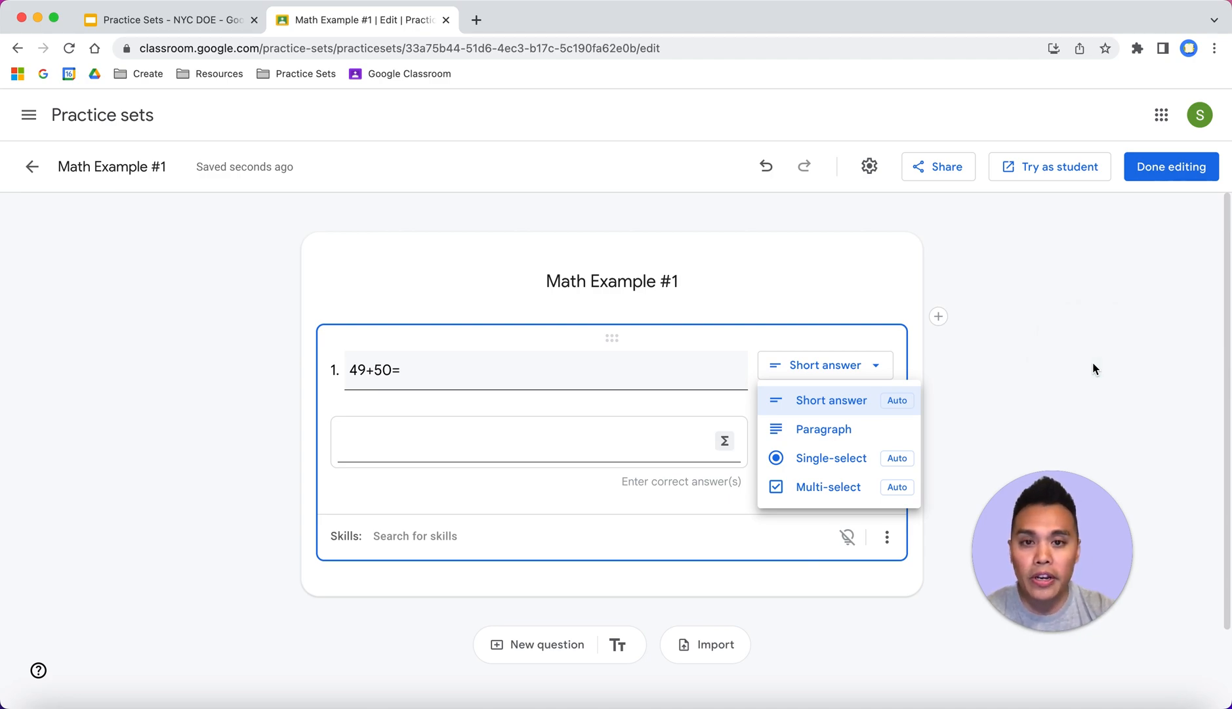
pyautogui.click(1038, 361)
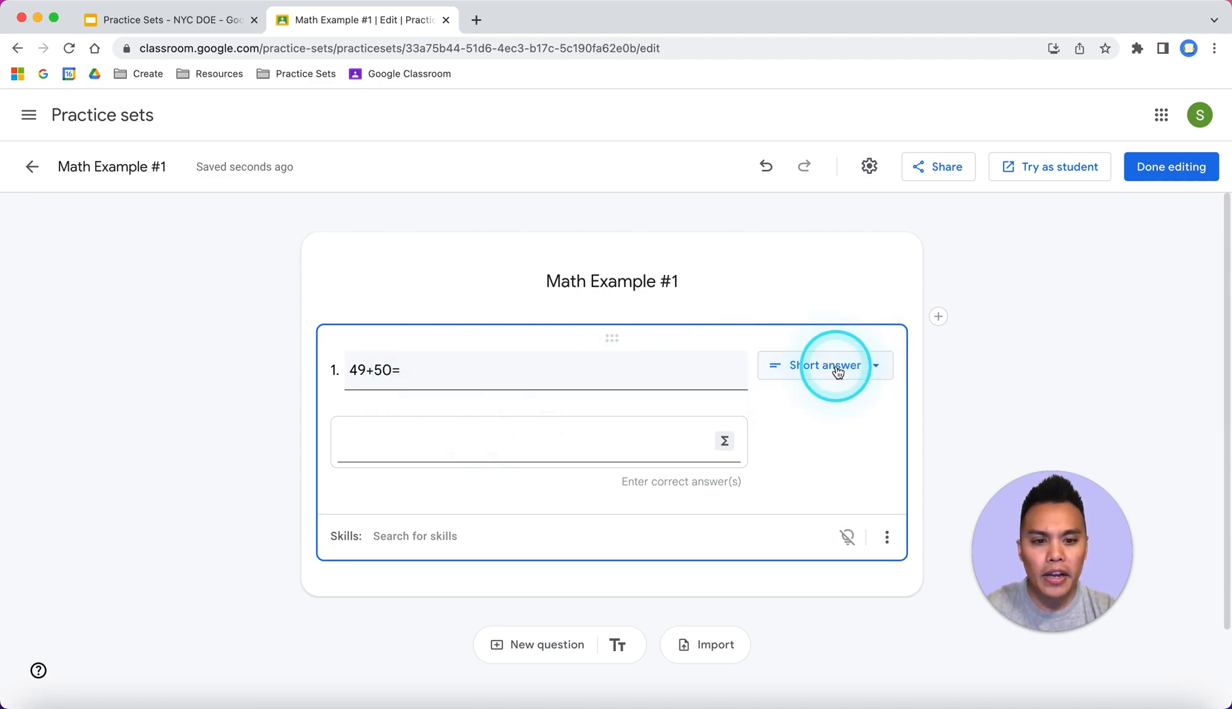
pyautogui.click(384, 438)
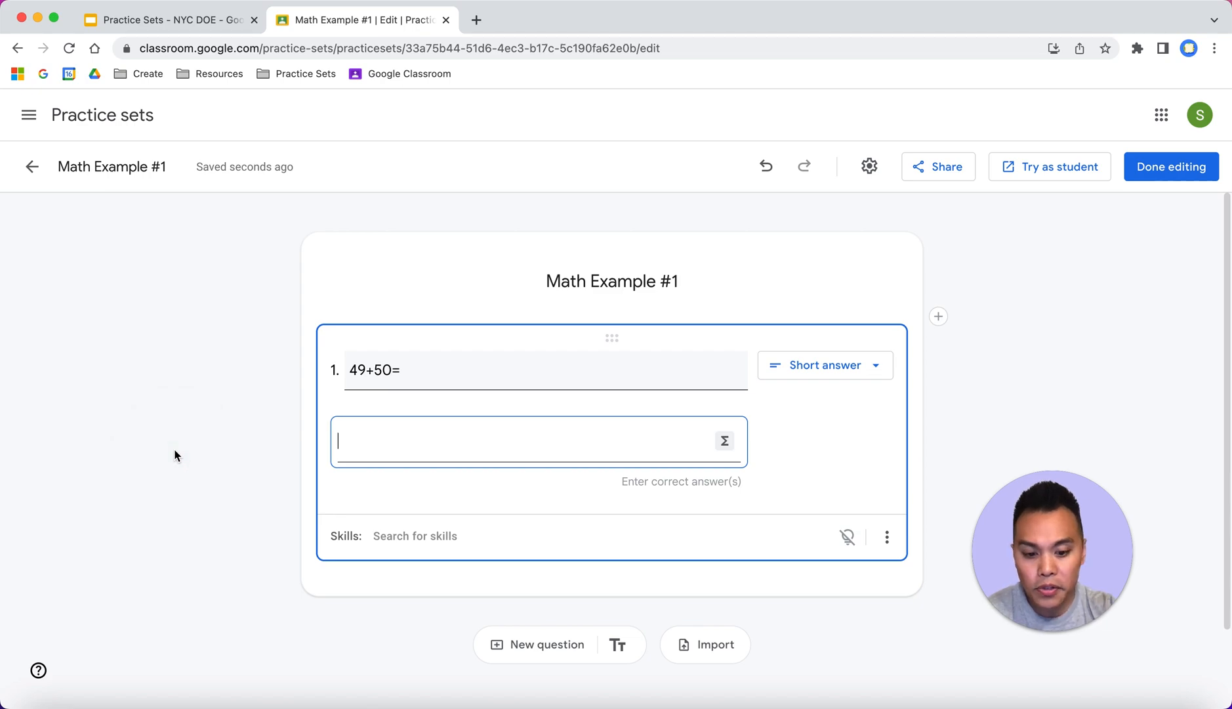
pyautogui.write('99')
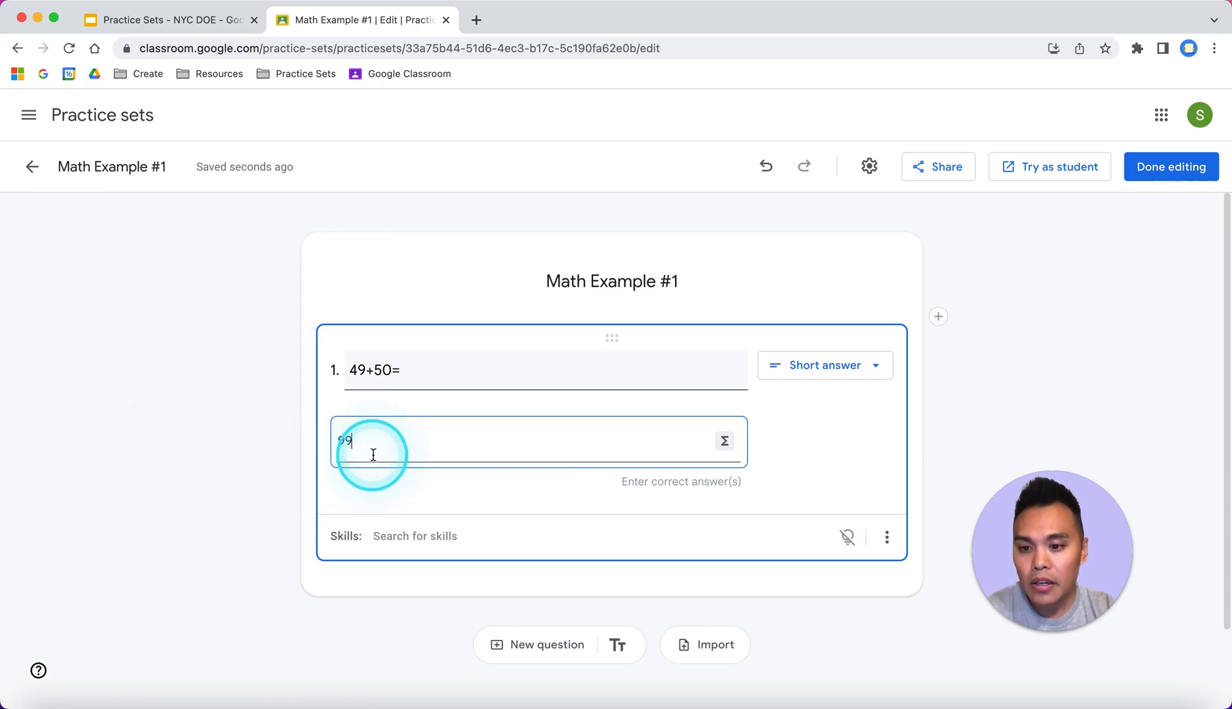
pyautogui.press('Return')
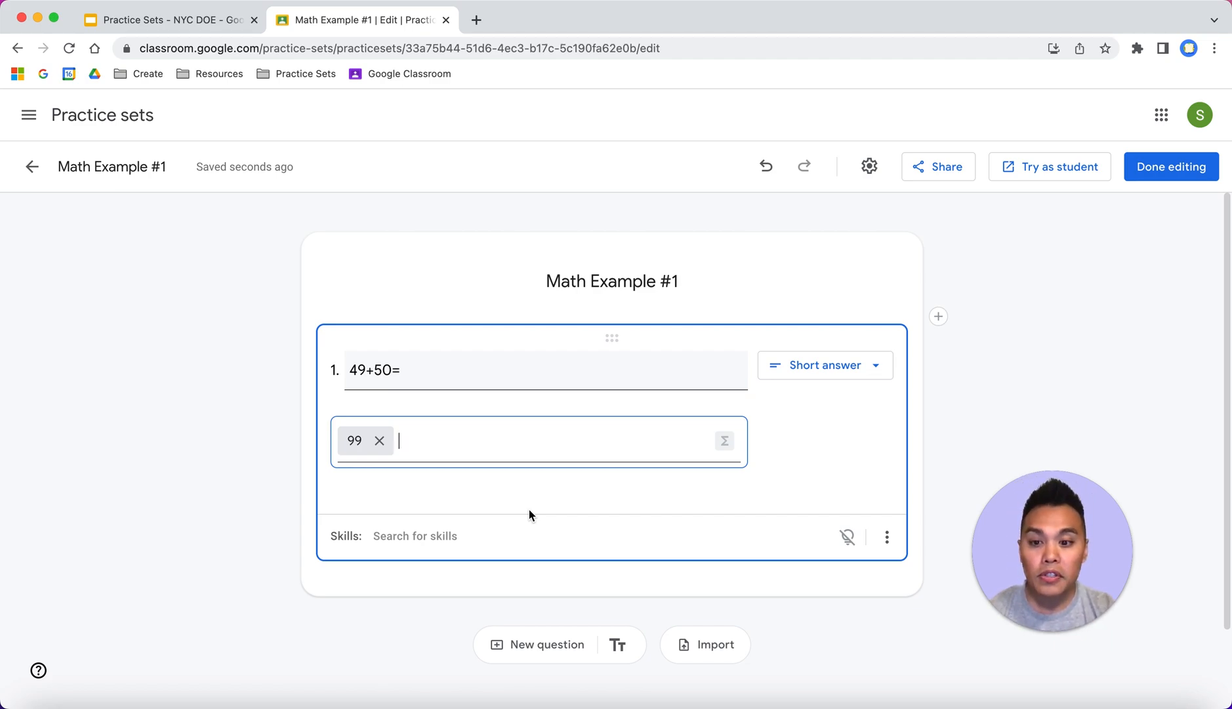
pyautogui.write('nin')
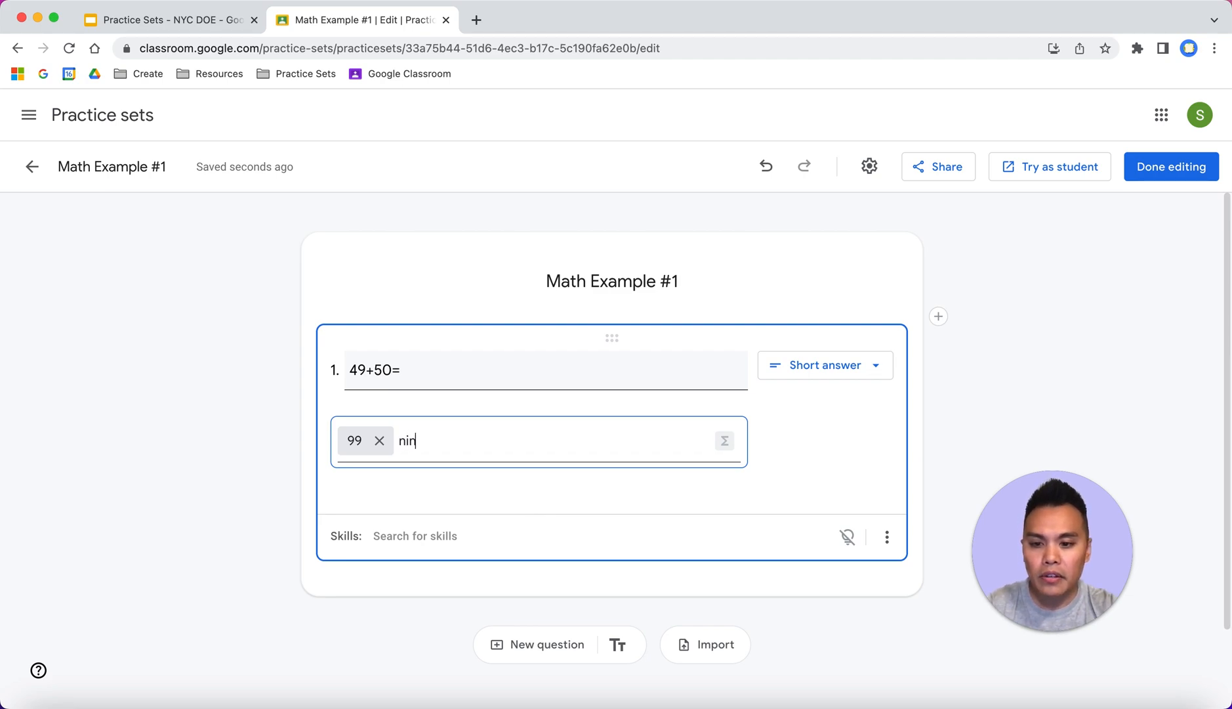
pyautogui.write('ety nine')
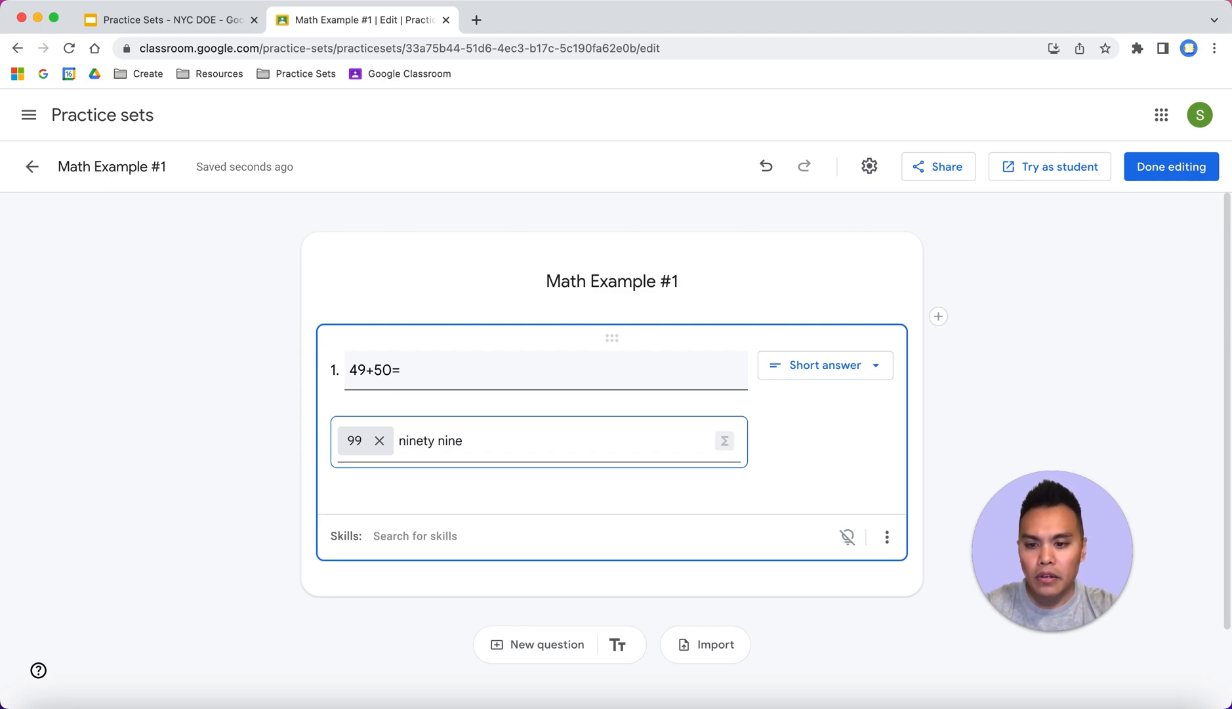
pyautogui.press('Return')
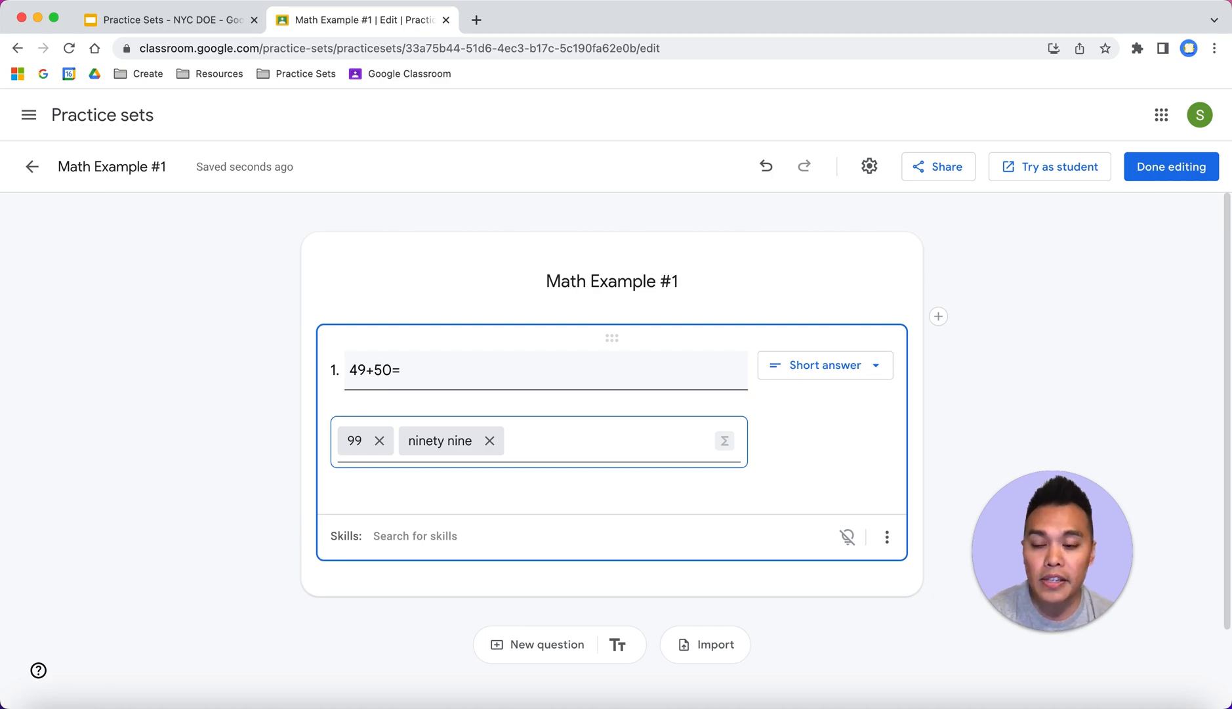
# Change question 1 to Single-select with the options 97, 98 and 99, and mark 99 as the correct answer.
pyautogui.click(846, 369)
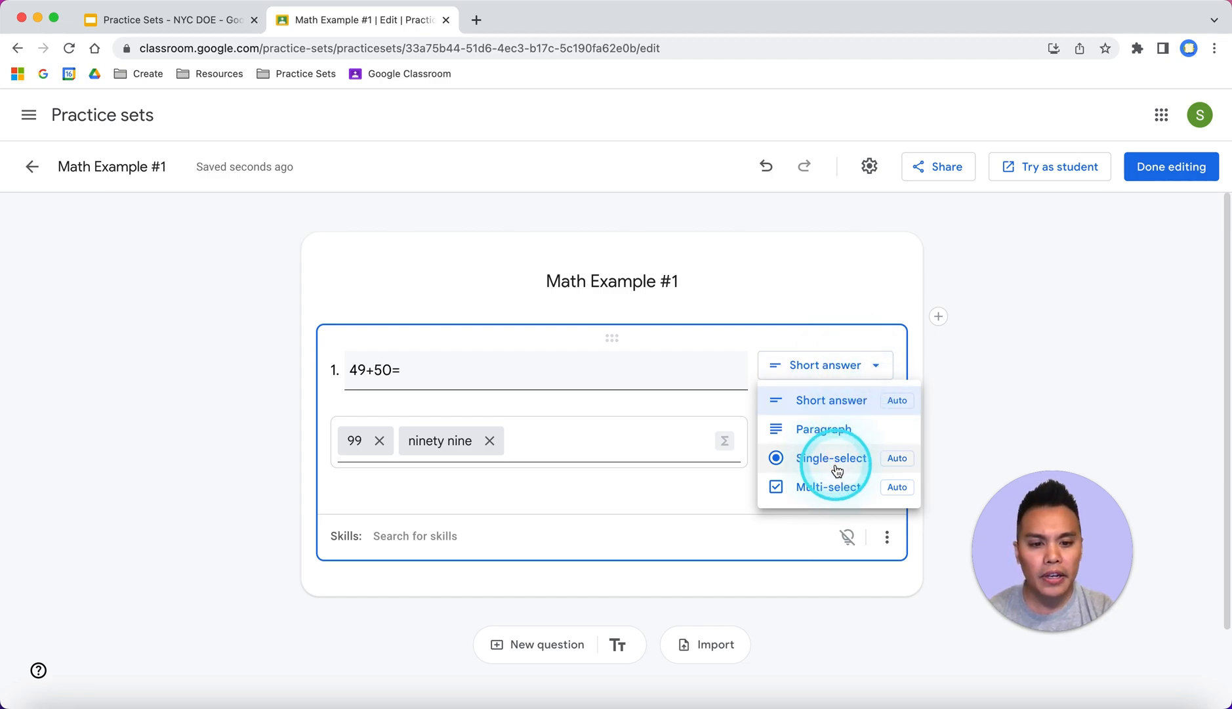
pyautogui.click(831, 463)
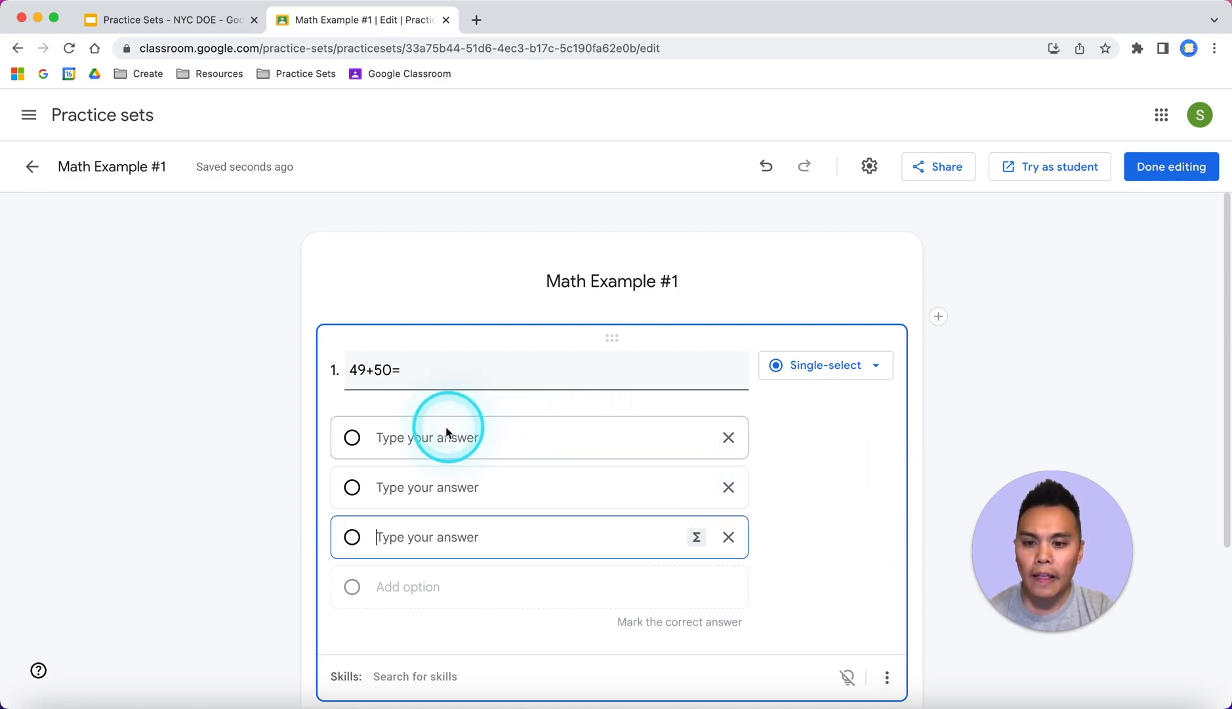
pyautogui.click(424, 441)
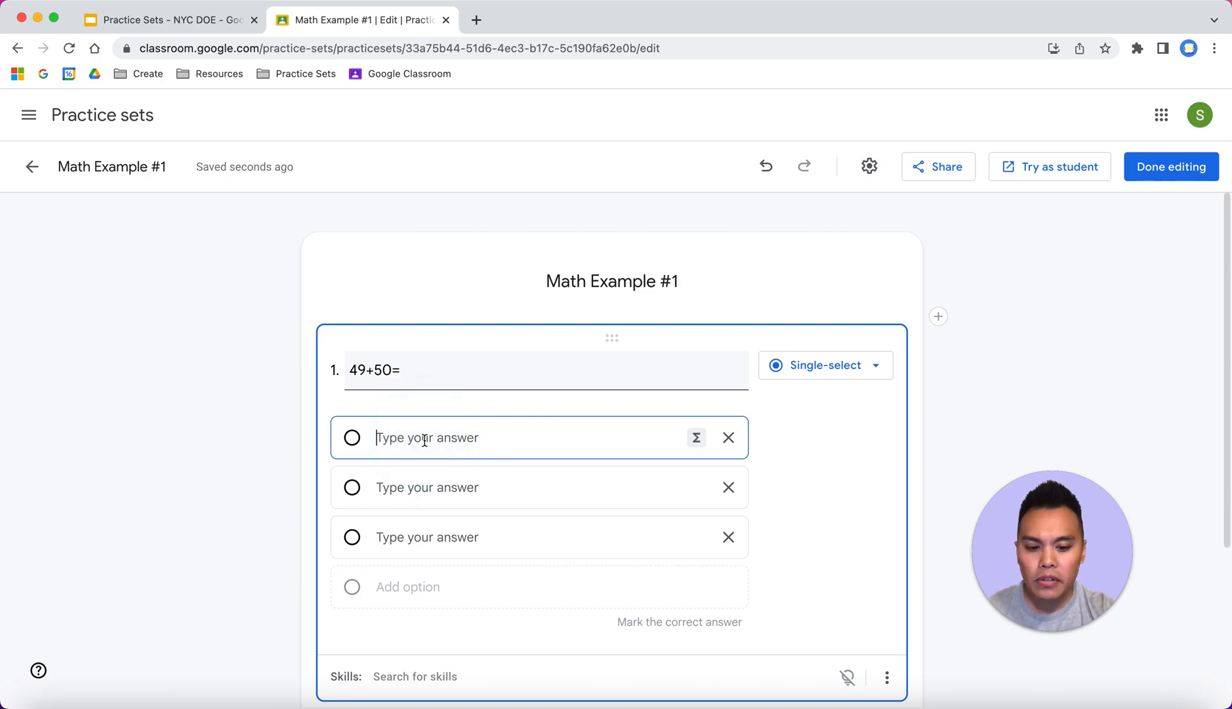
pyautogui.write('97')
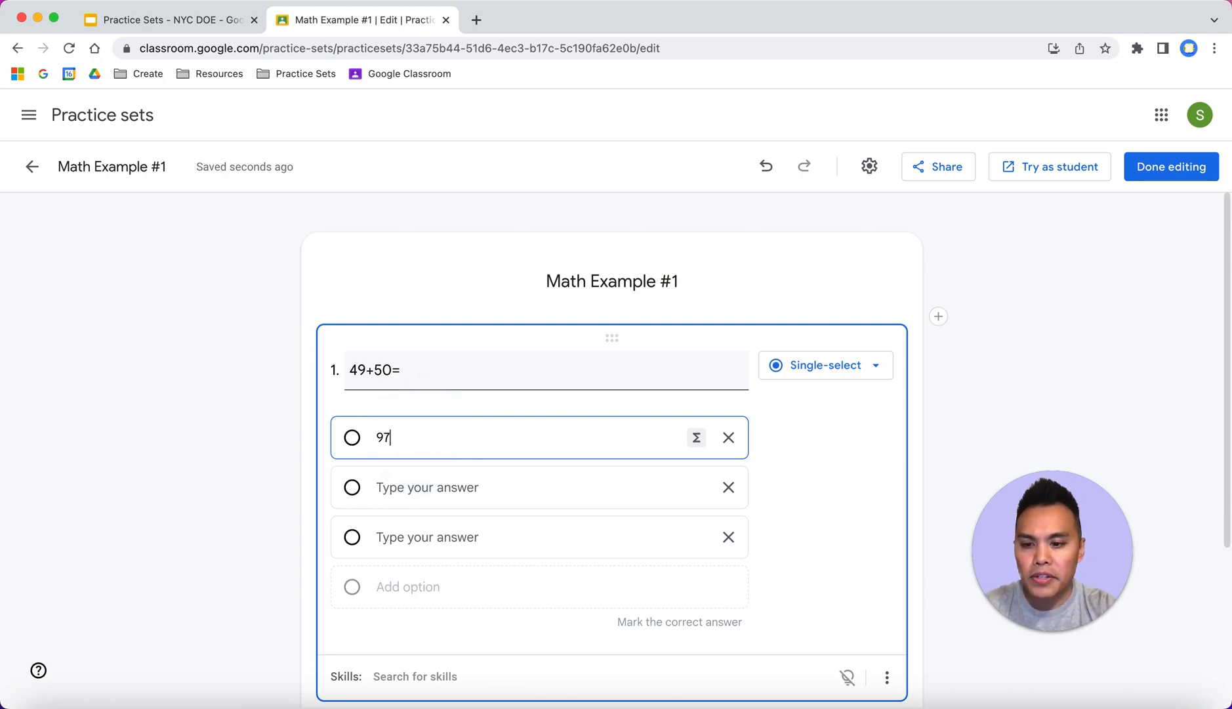
pyautogui.click(423, 479)
pyautogui.write('98')
pyautogui.click(409, 535)
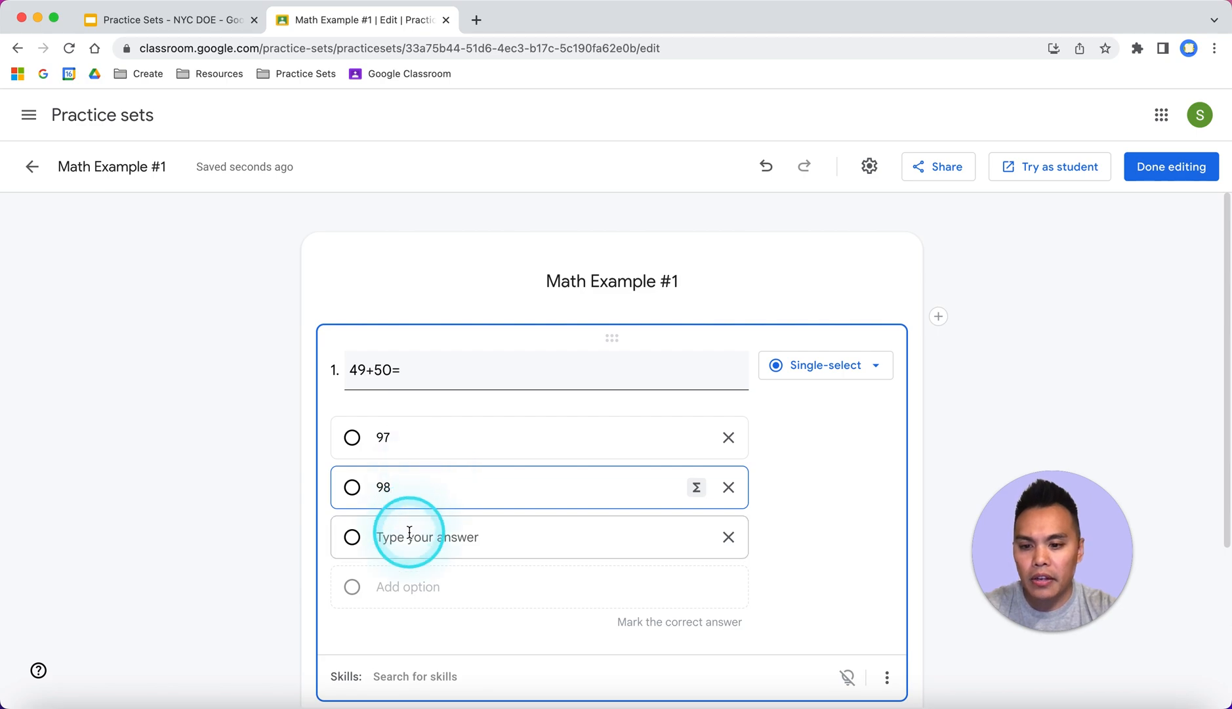
pyautogui.write('99')
pyautogui.click(212, 524)
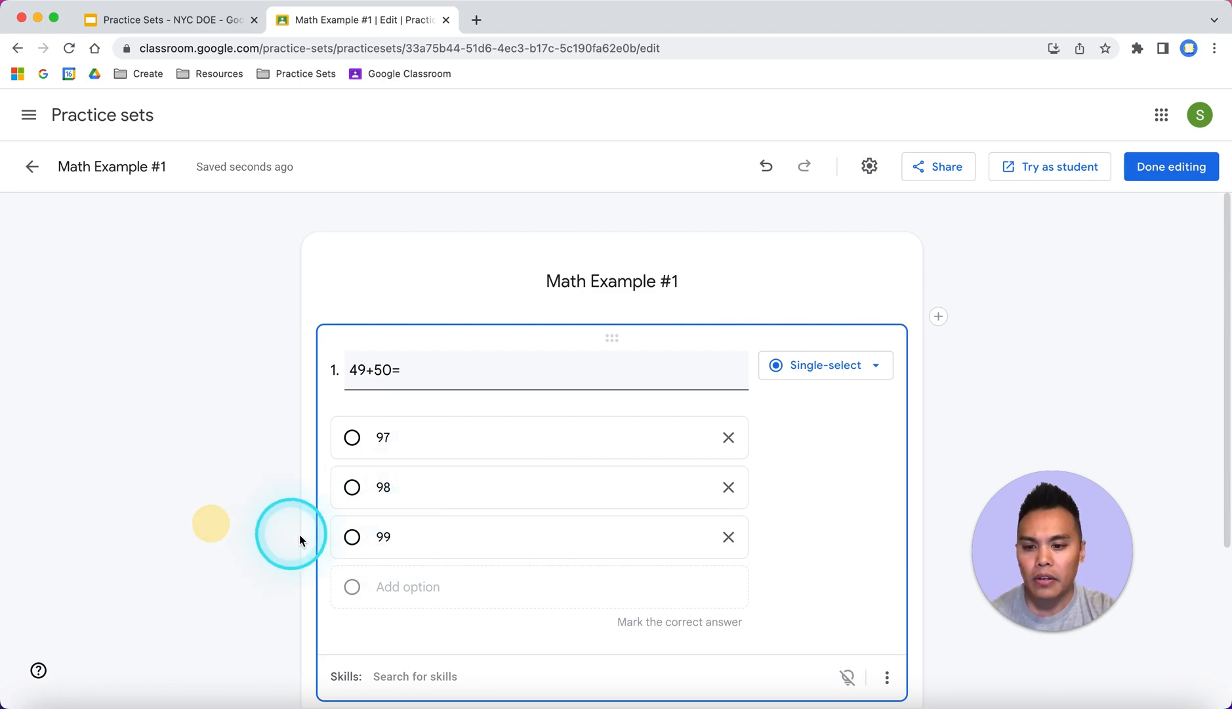
pyautogui.click(352, 536)
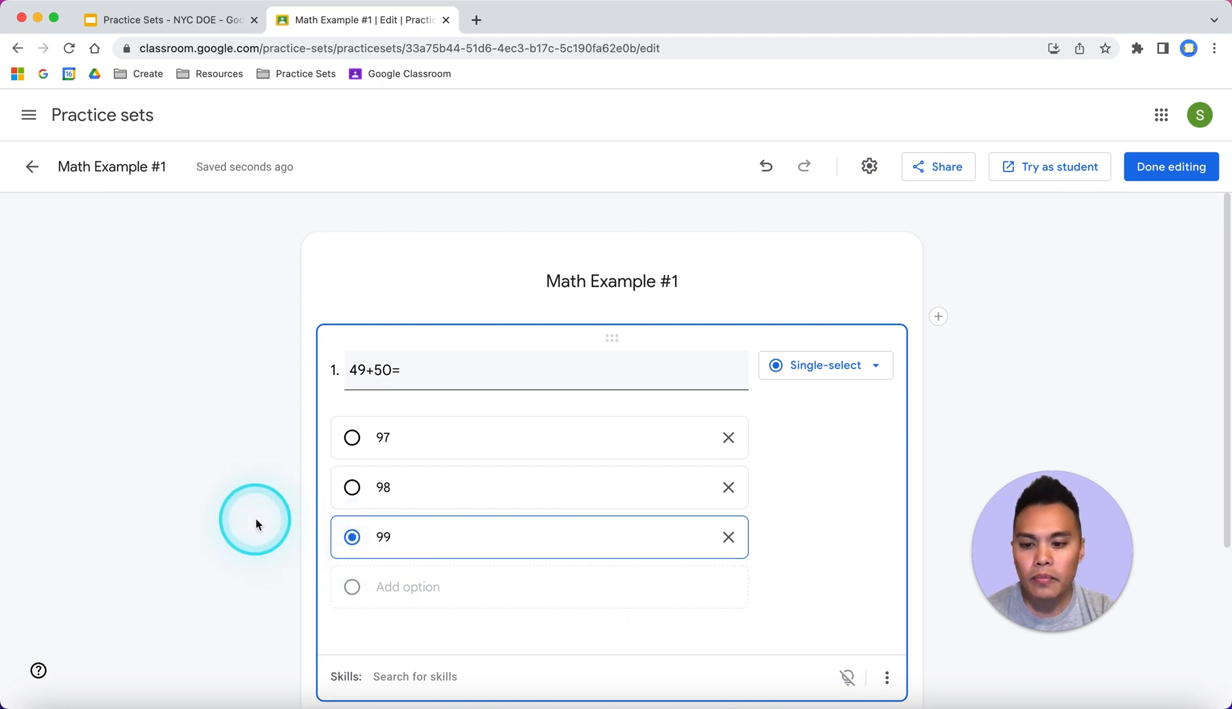
# Assign the skill Add whole numbers to question 1 from the suggested skills.
pyautogui.scroll(-2, 255, 524)
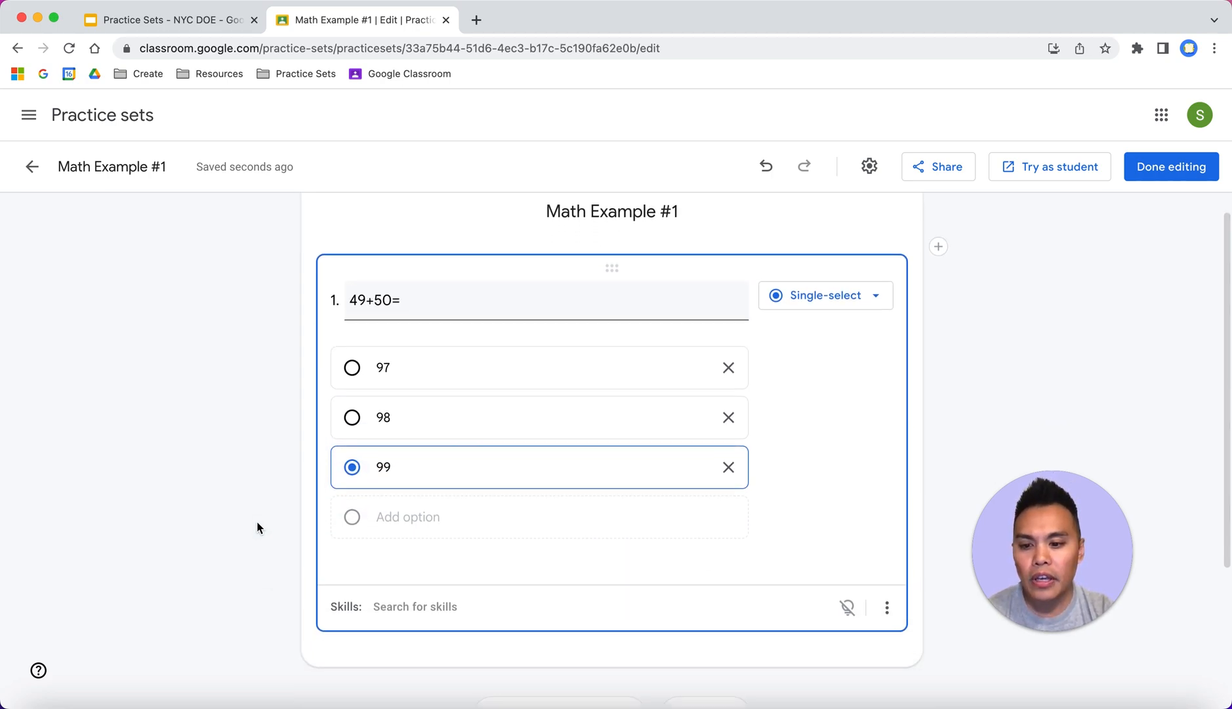
pyautogui.click(402, 619)
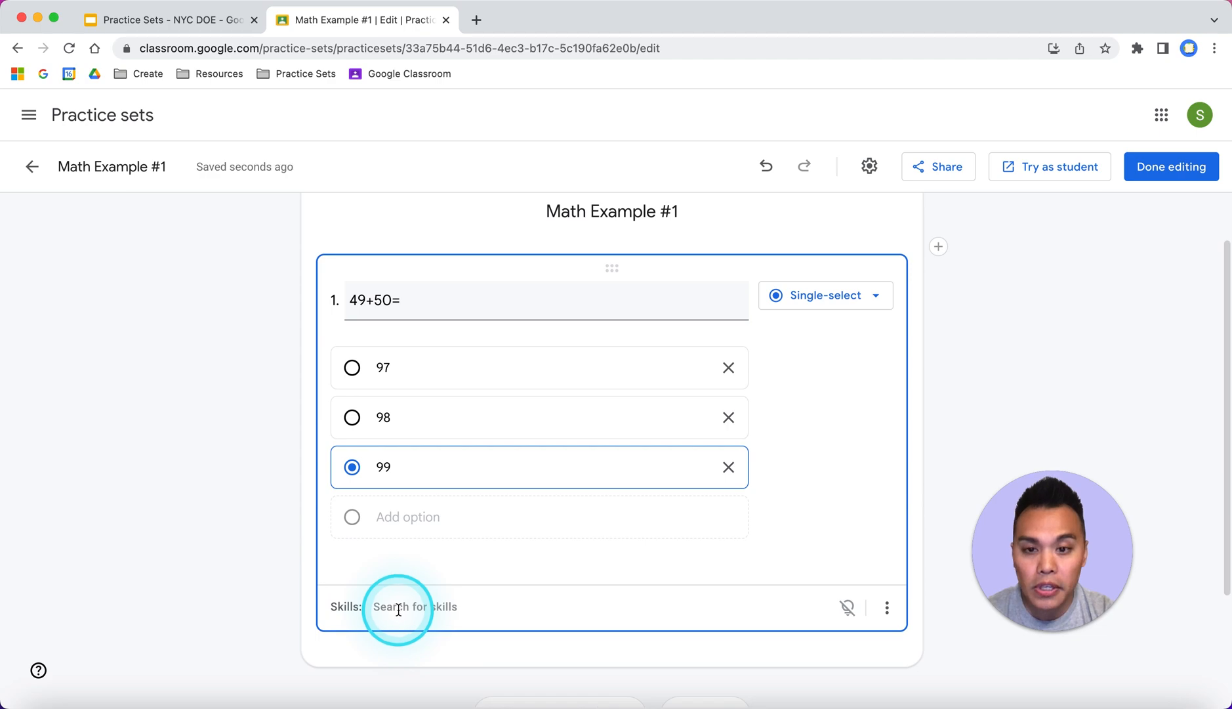
pyautogui.click(397, 607)
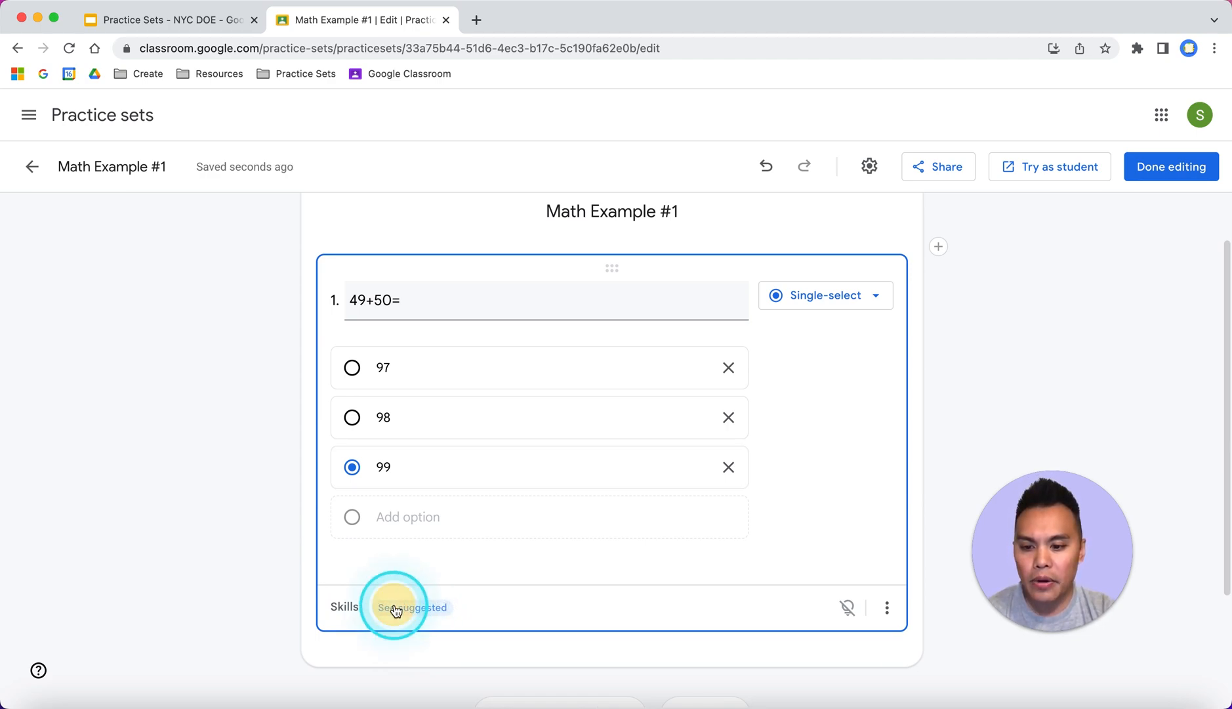
pyautogui.scroll(-2, 274, 592)
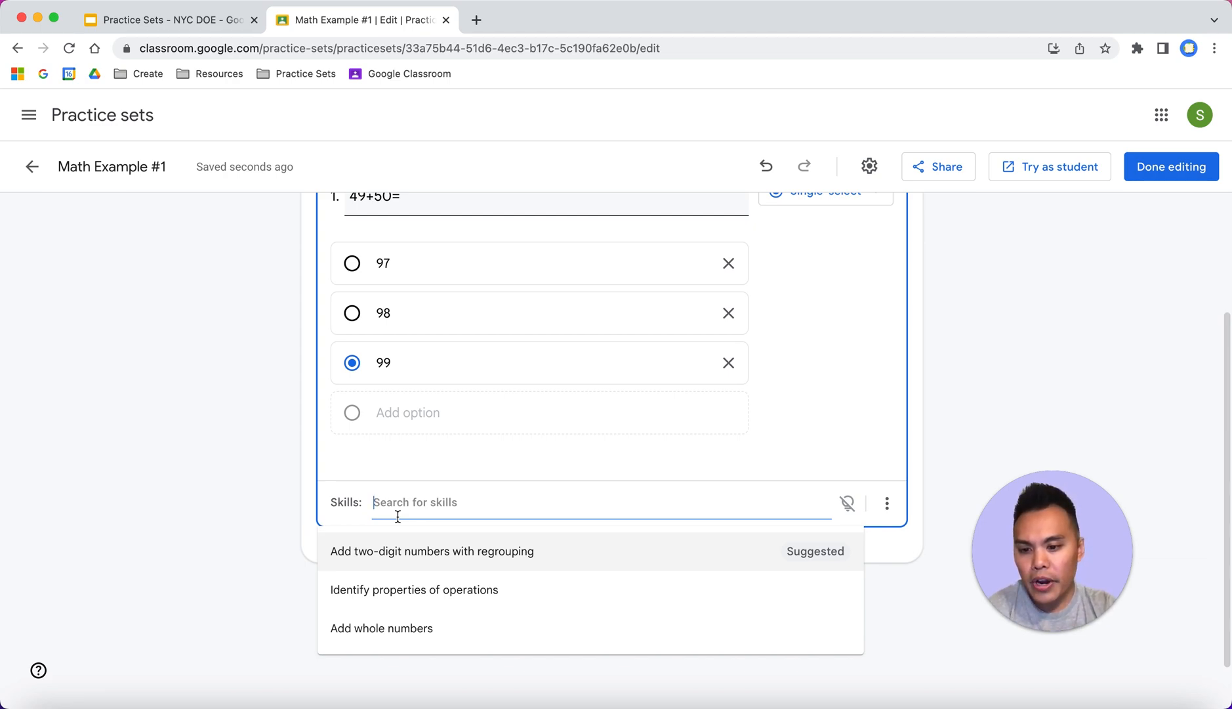
pyautogui.click(386, 630)
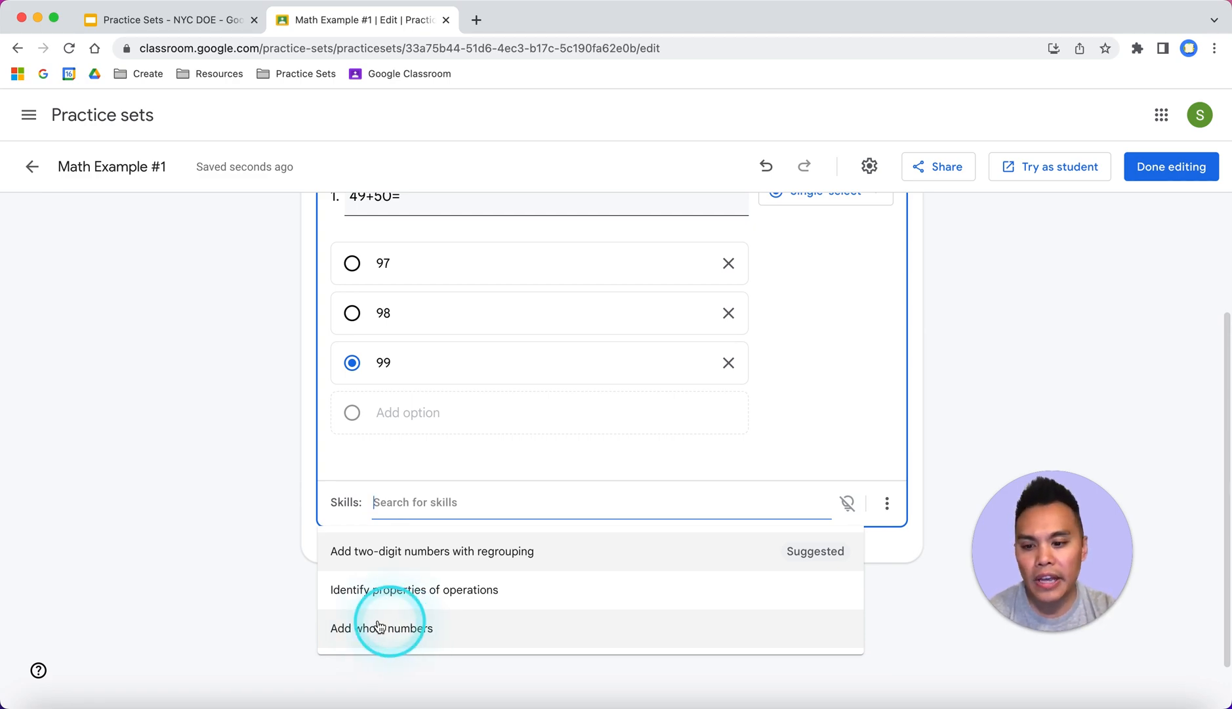
pyautogui.click(382, 636)
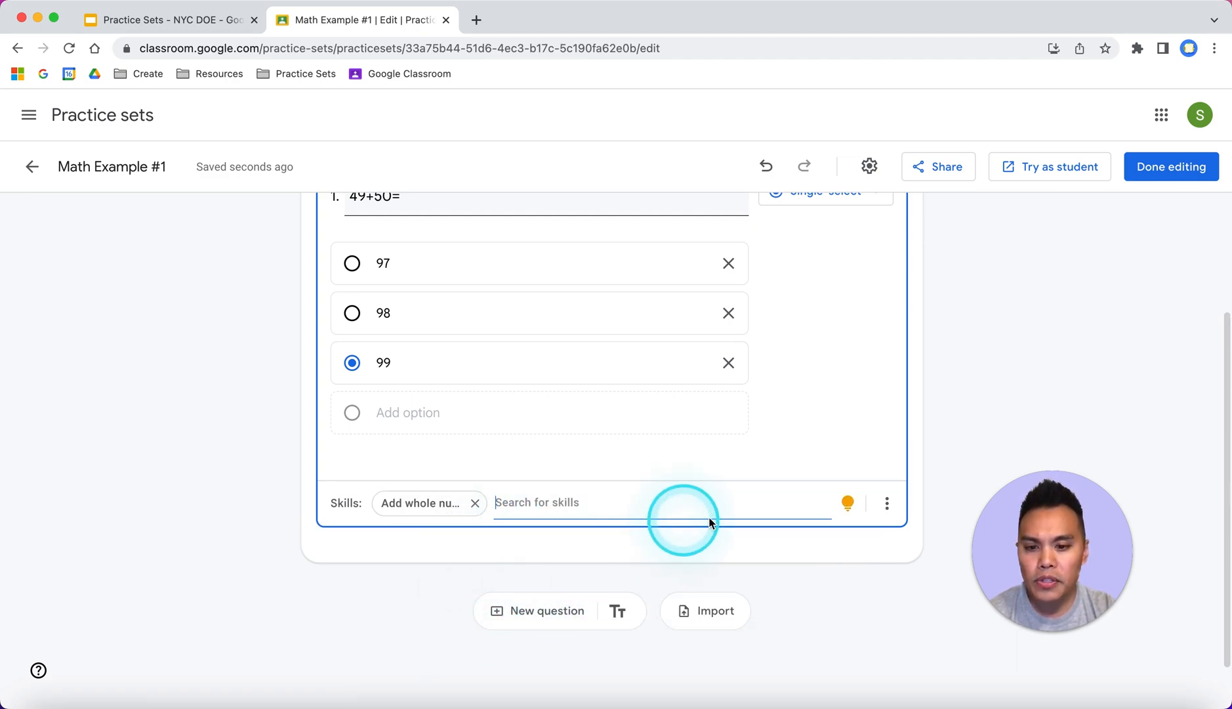
# Check the hints and resources note on question 1 and open the practice set as a student would see it.
pyautogui.moveTo(851, 507)
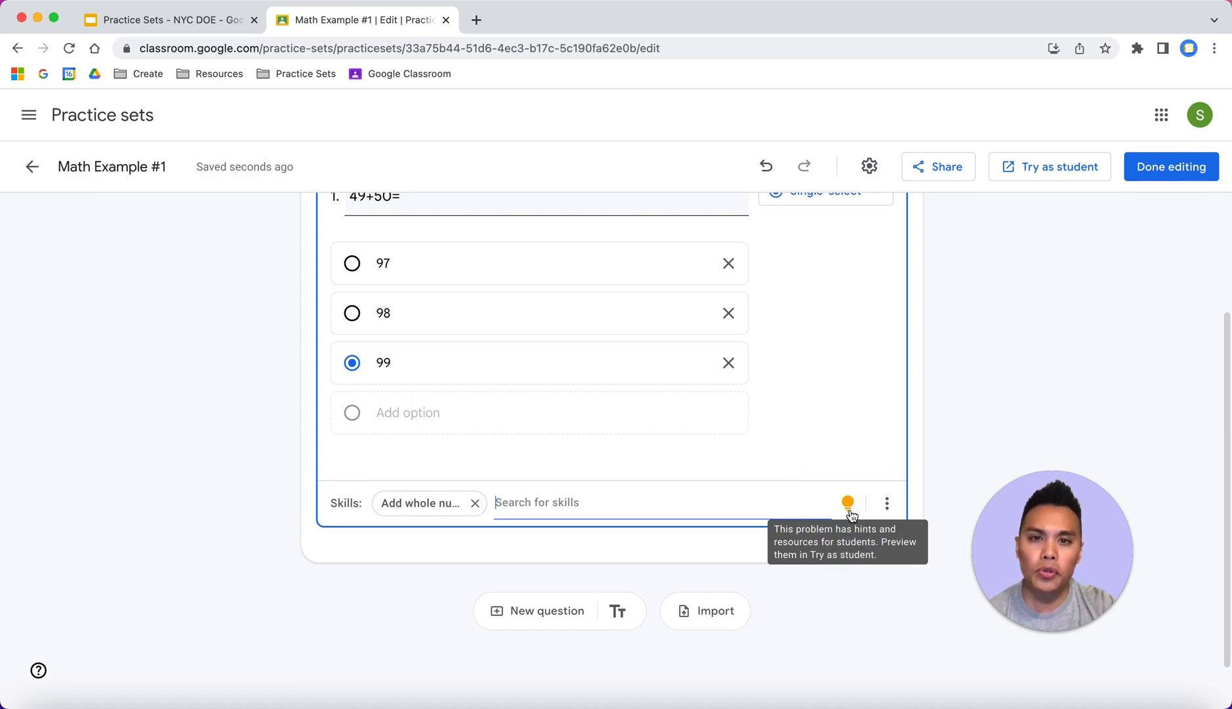
pyautogui.click(971, 390)
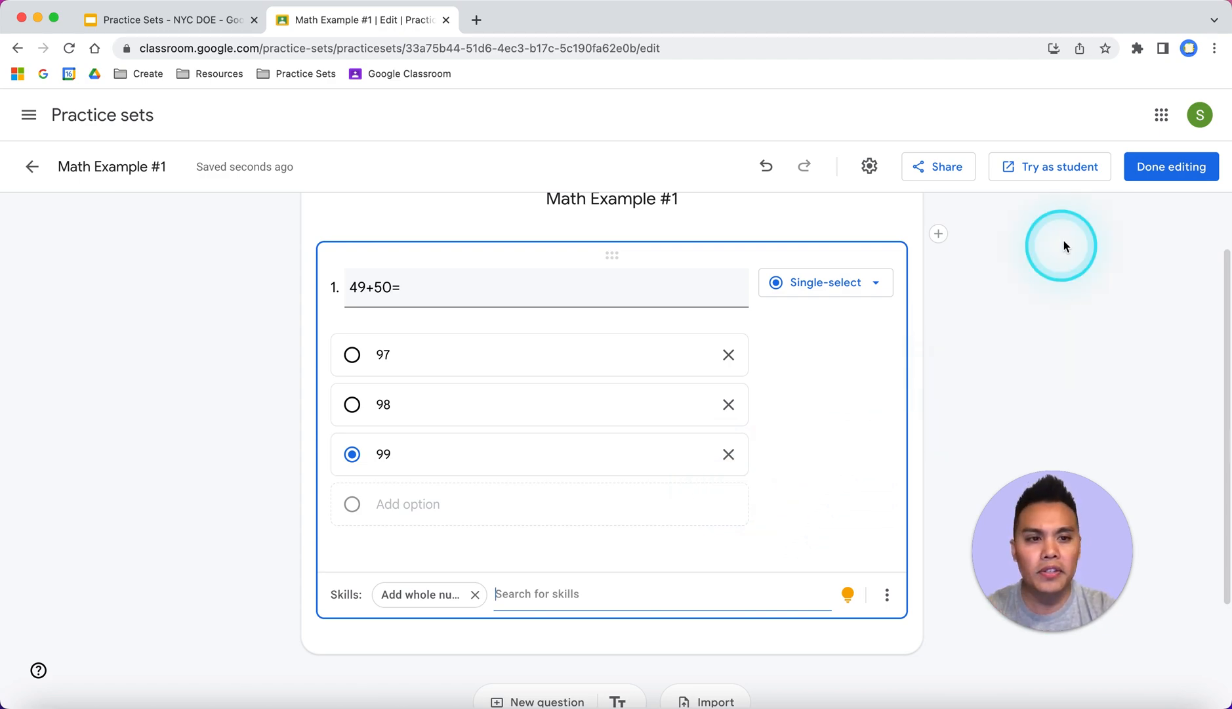
pyautogui.click(1042, 172)
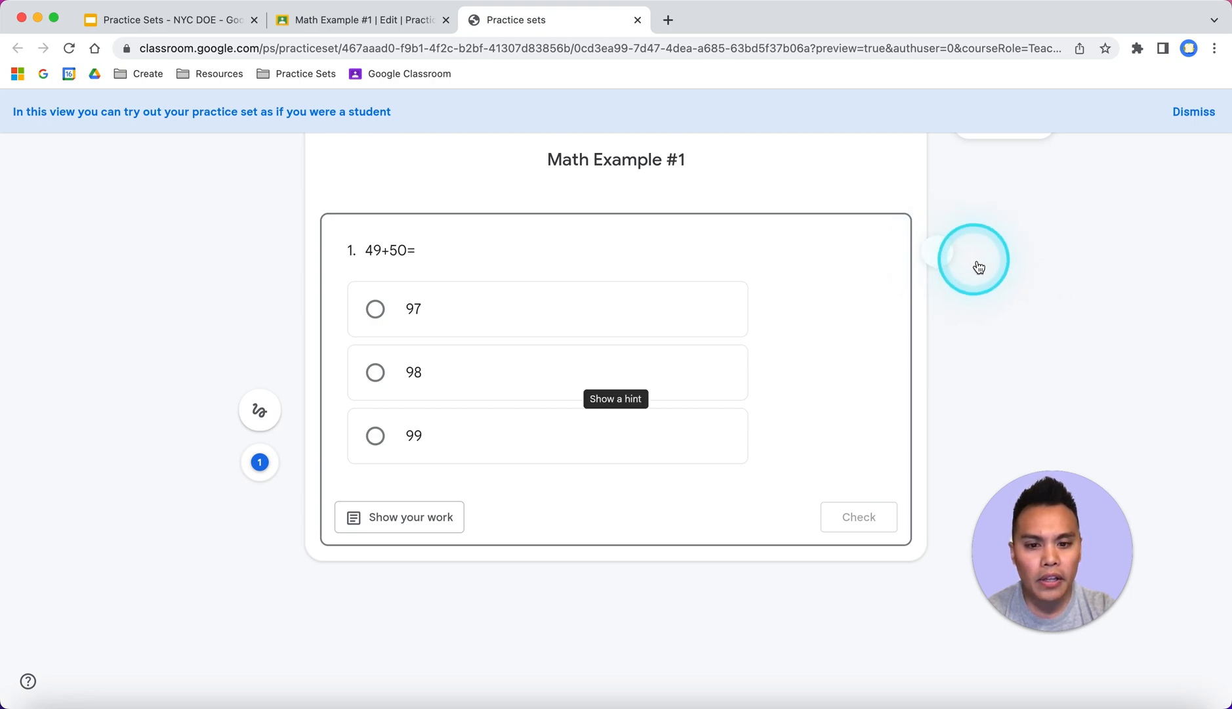
# Show the hint for question 1, play its video Adding whole number to a fraction, and pause it.
pyautogui.click(1023, 278)
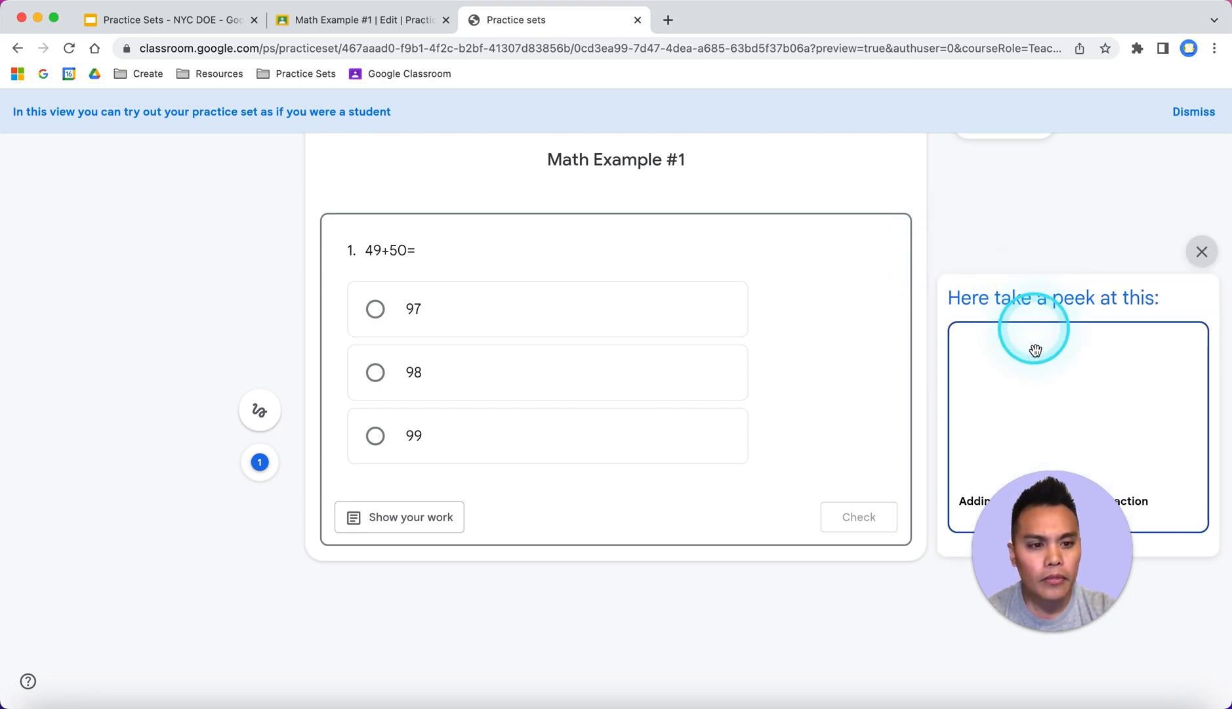
pyautogui.moveTo(1067, 496); pyautogui.dragTo(105, 175)
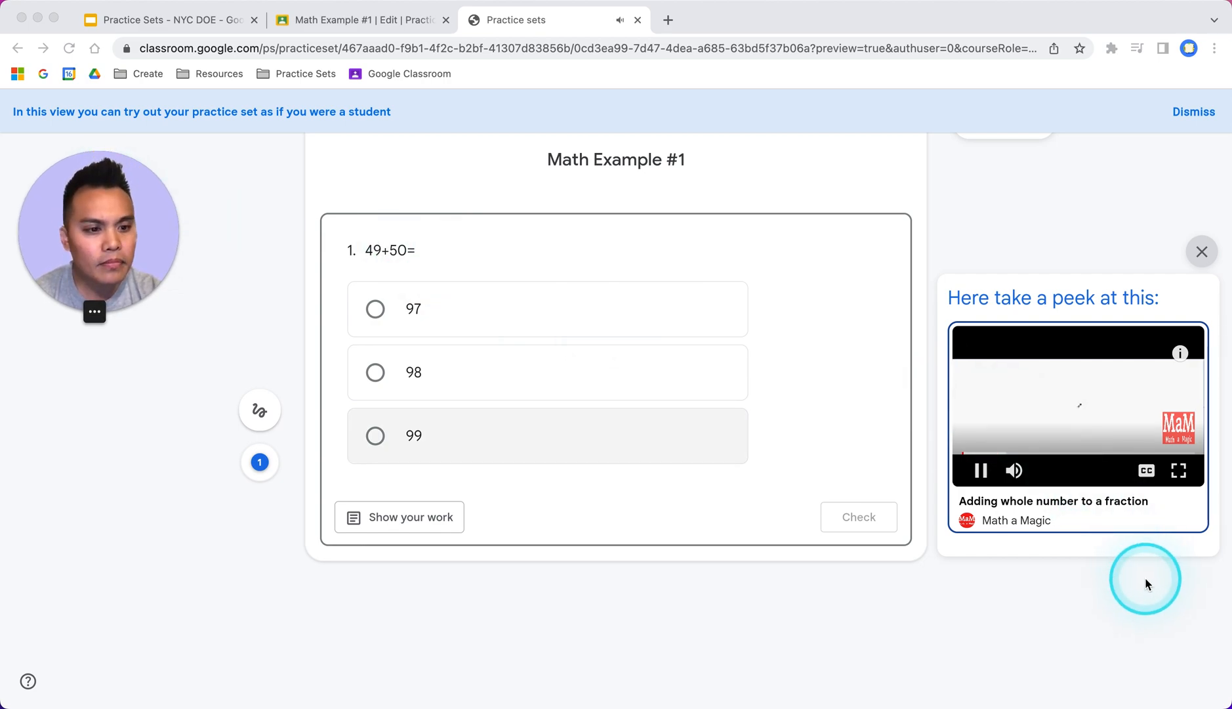
pyautogui.click(982, 471)
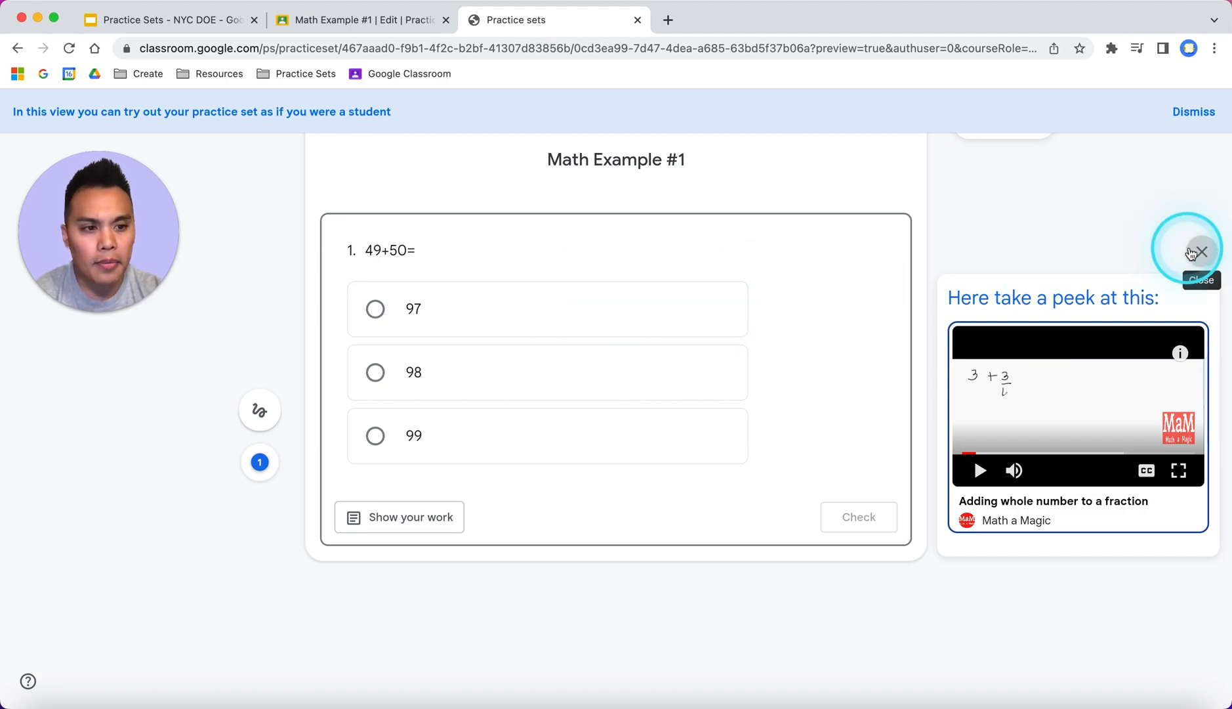
# Close the hint, answer question 1 with 98 and check the answer.
pyautogui.click(380, 375)
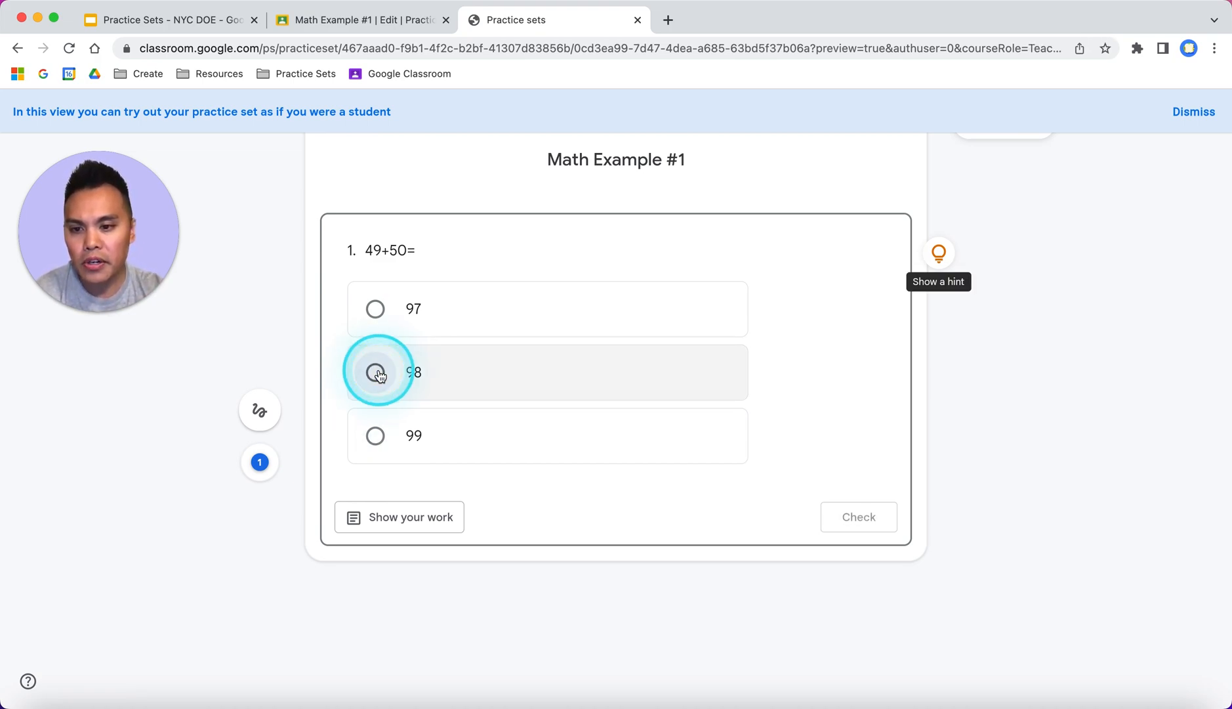
pyautogui.click(380, 376)
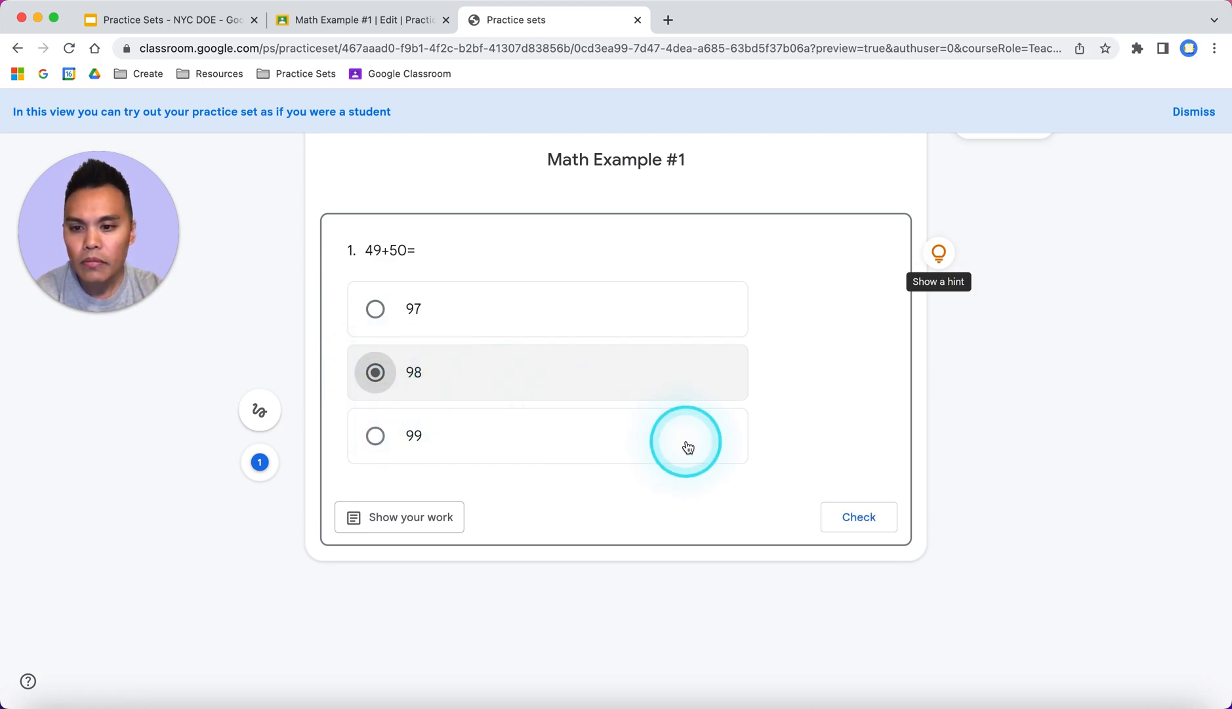
pyautogui.click(853, 518)
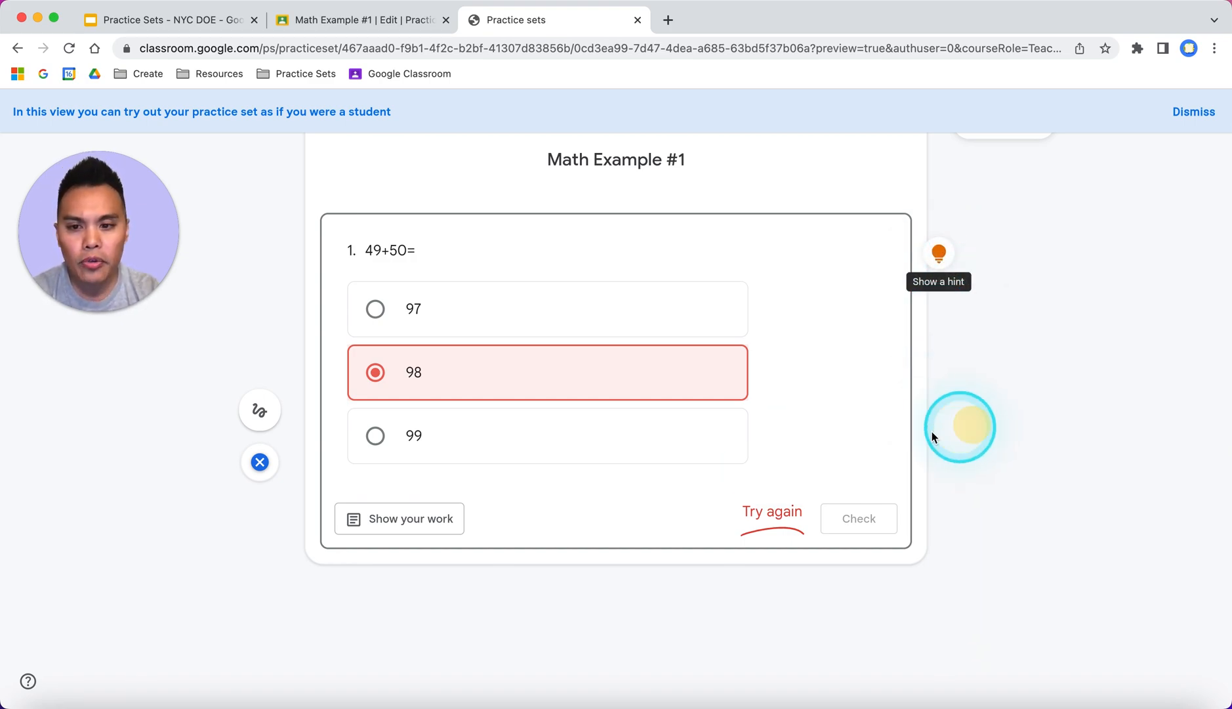
# Open the work area beneath question 1 to show the working for 49+50.
pyautogui.click(399, 519)
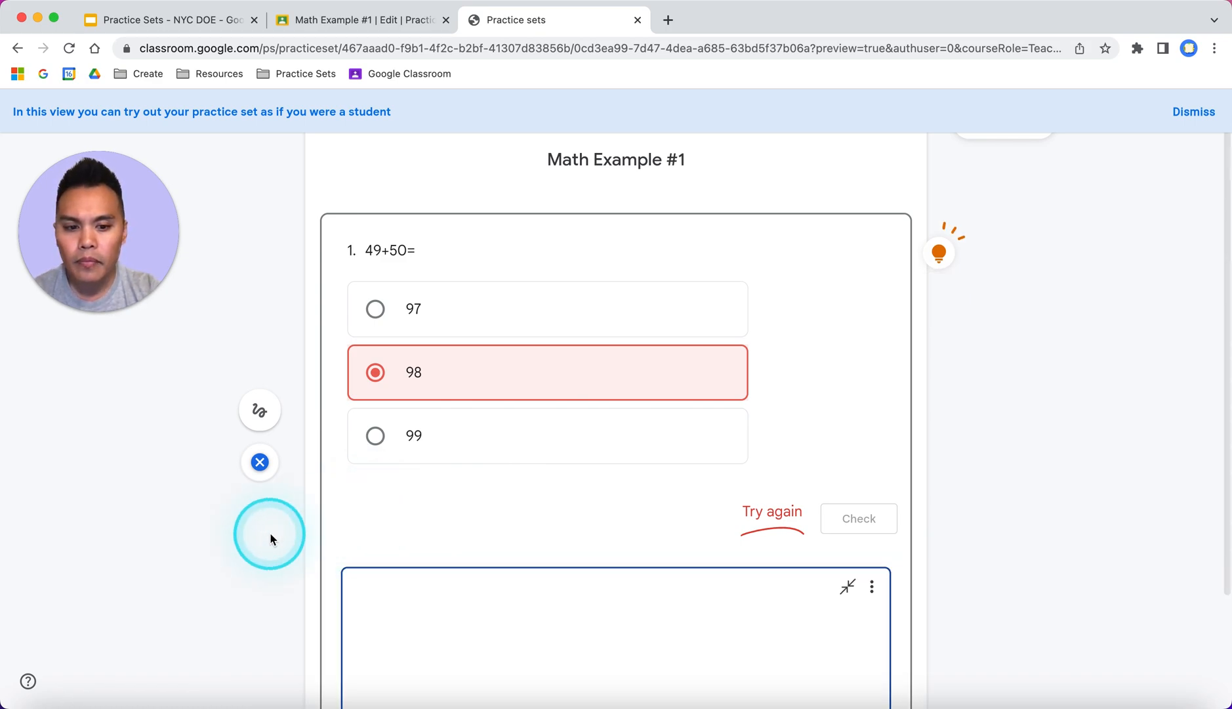
pyautogui.scroll(-3, 1046, 570)
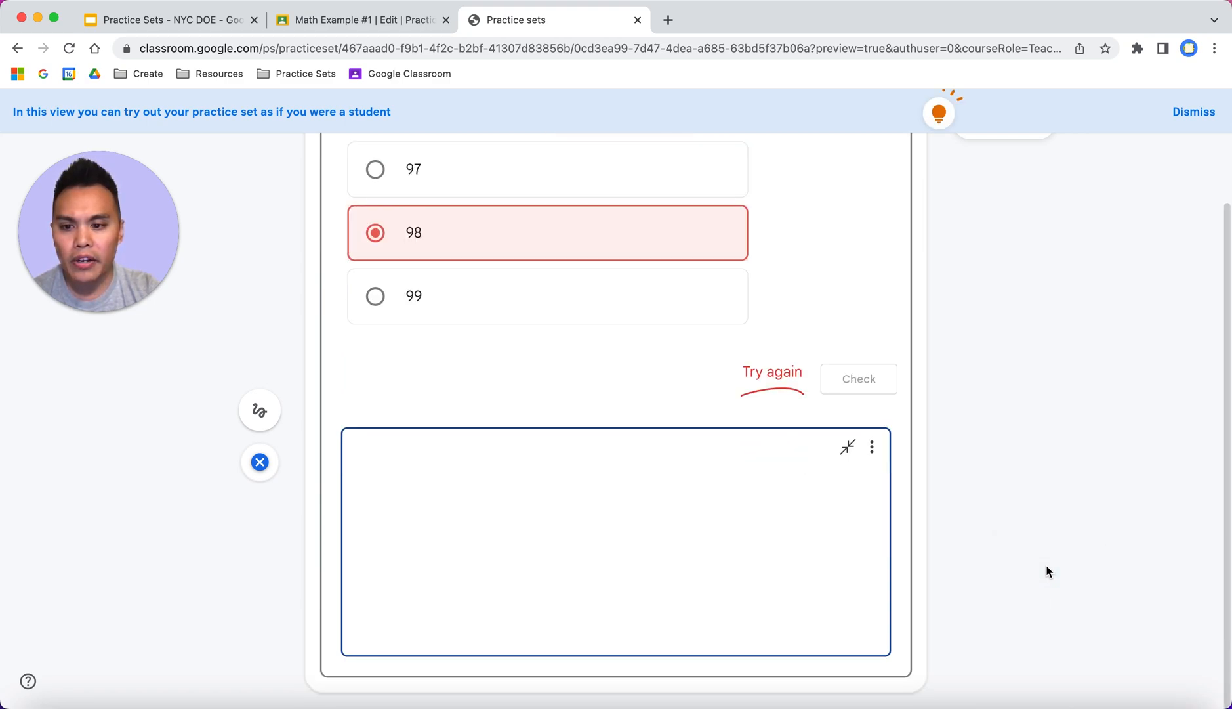
pyautogui.scroll(2, 1046, 566)
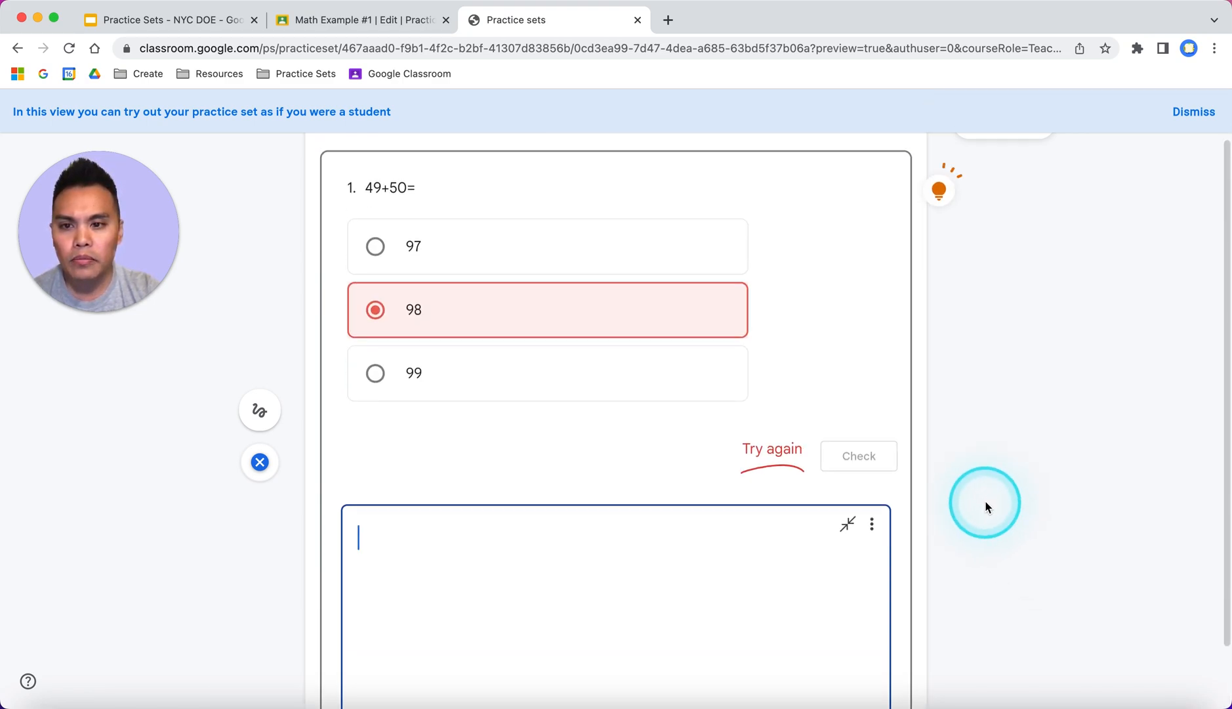
pyautogui.scroll(-2, 721, 475)
pyautogui.click(530, 440)
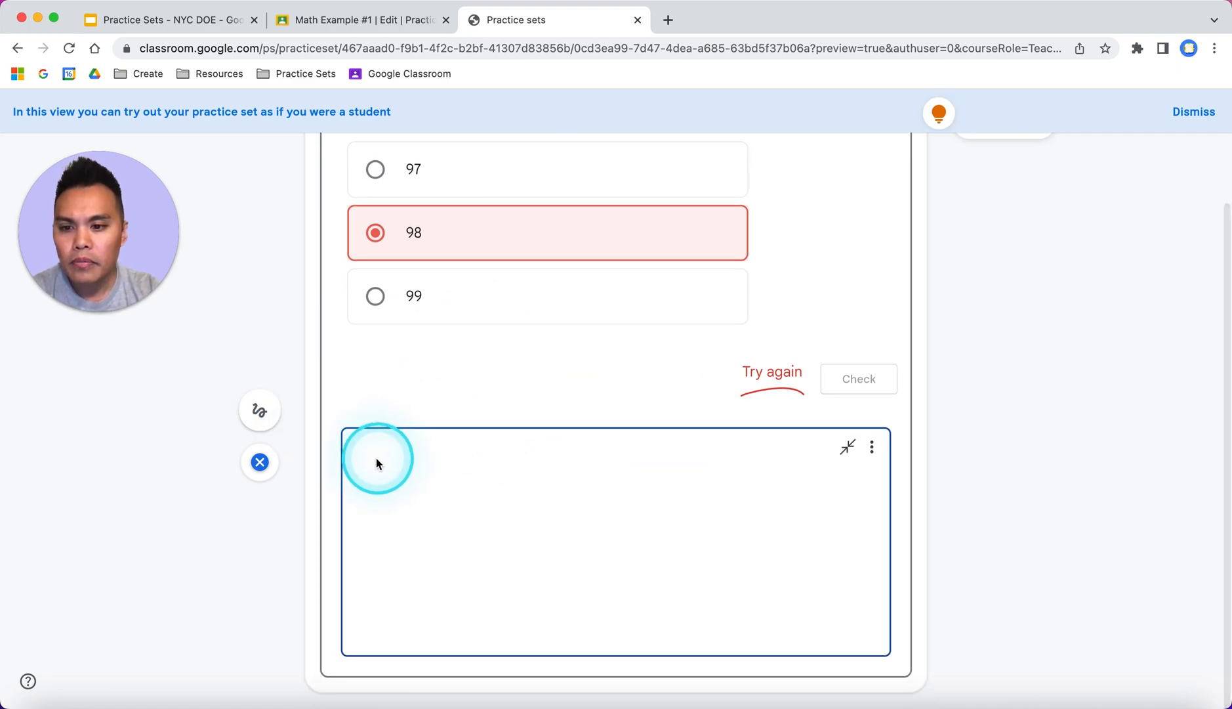
pyautogui.scroll(1, 394, 465)
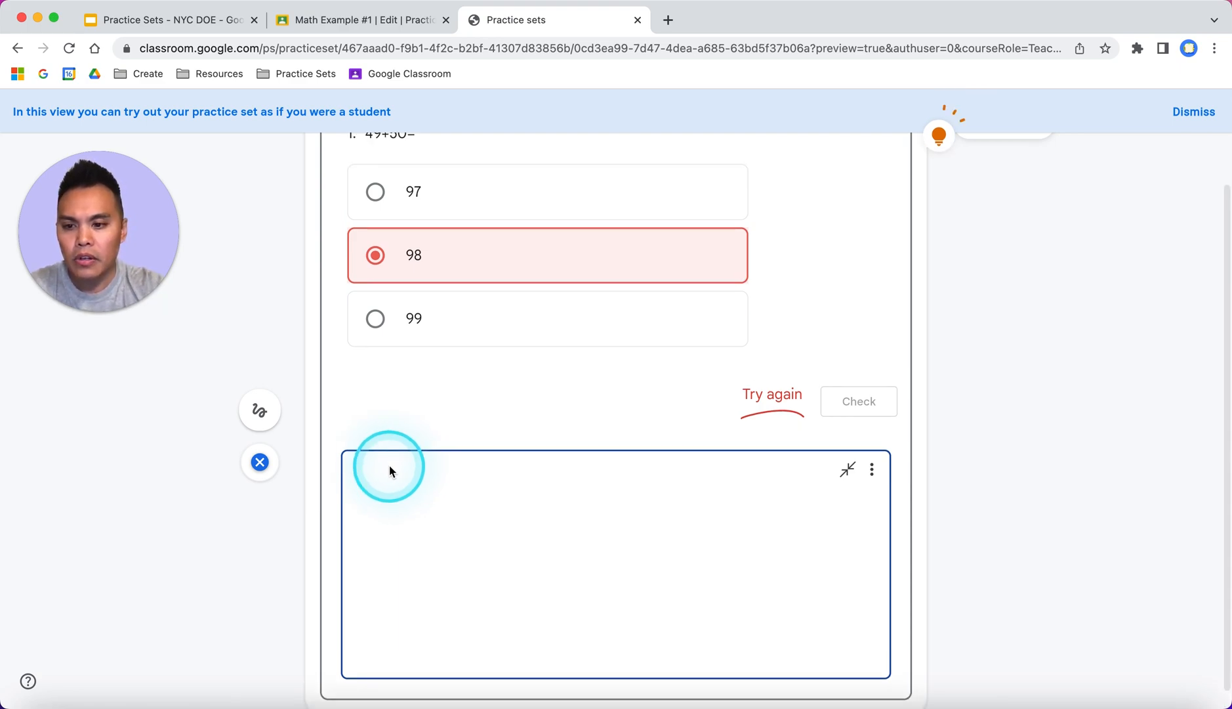
# Handwrite the column addition 50 + 49 with the result 99 in question 1's work area using the pen.
pyautogui.click(259, 413)
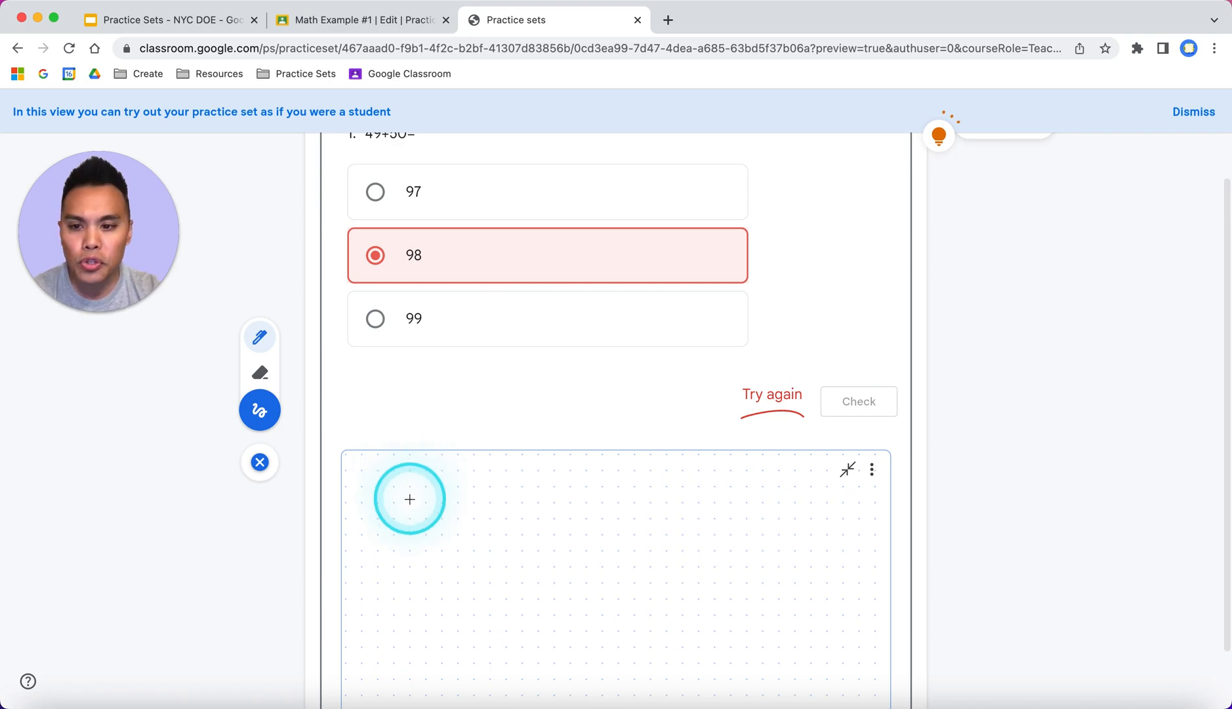
pyautogui.click(385, 507)
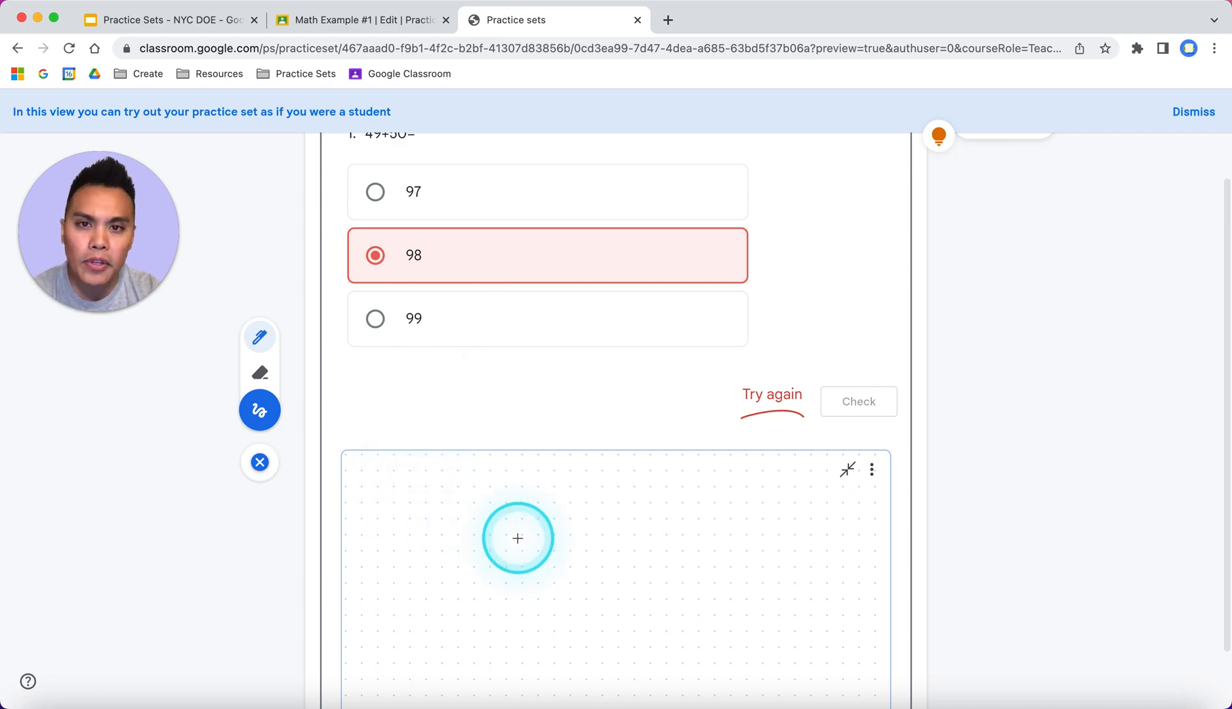
pyautogui.moveTo(398, 472)
pyautogui.mouseDown()
pyautogui.moveTo(487, 503)
pyautogui.moveTo(459, 473)
pyautogui.mouseUp()
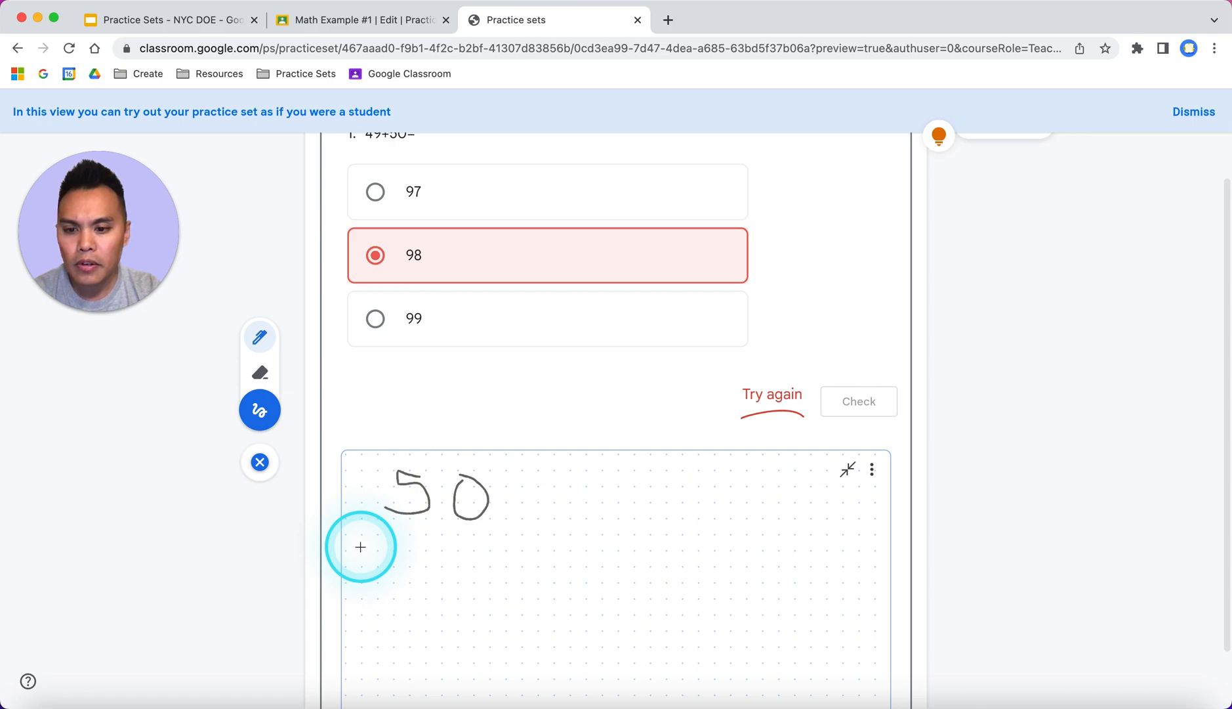
pyautogui.moveTo(360, 546)
pyautogui.mouseDown()
pyautogui.moveTo(411, 561)
pyautogui.moveTo(421, 587)
pyautogui.mouseUp()
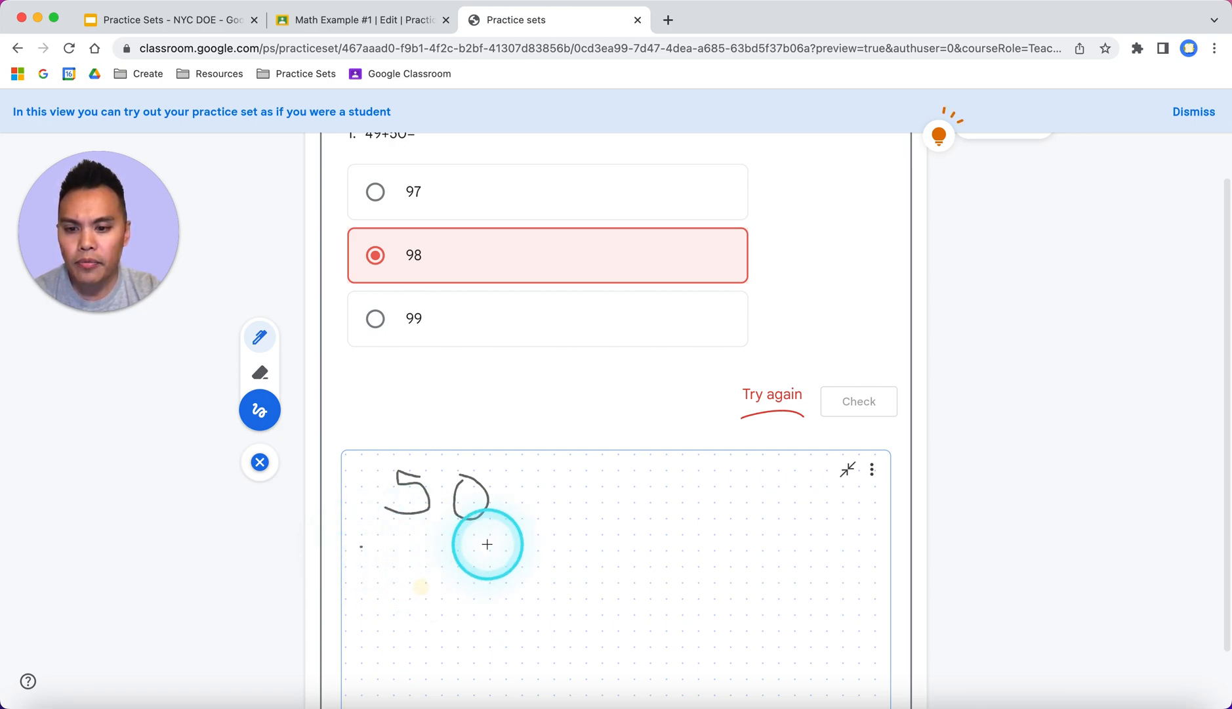
pyautogui.moveTo(486, 544)
pyautogui.mouseDown()
pyautogui.moveTo(470, 537)
pyautogui.moveTo(483, 536)
pyautogui.moveTo(479, 594)
pyautogui.mouseUp()
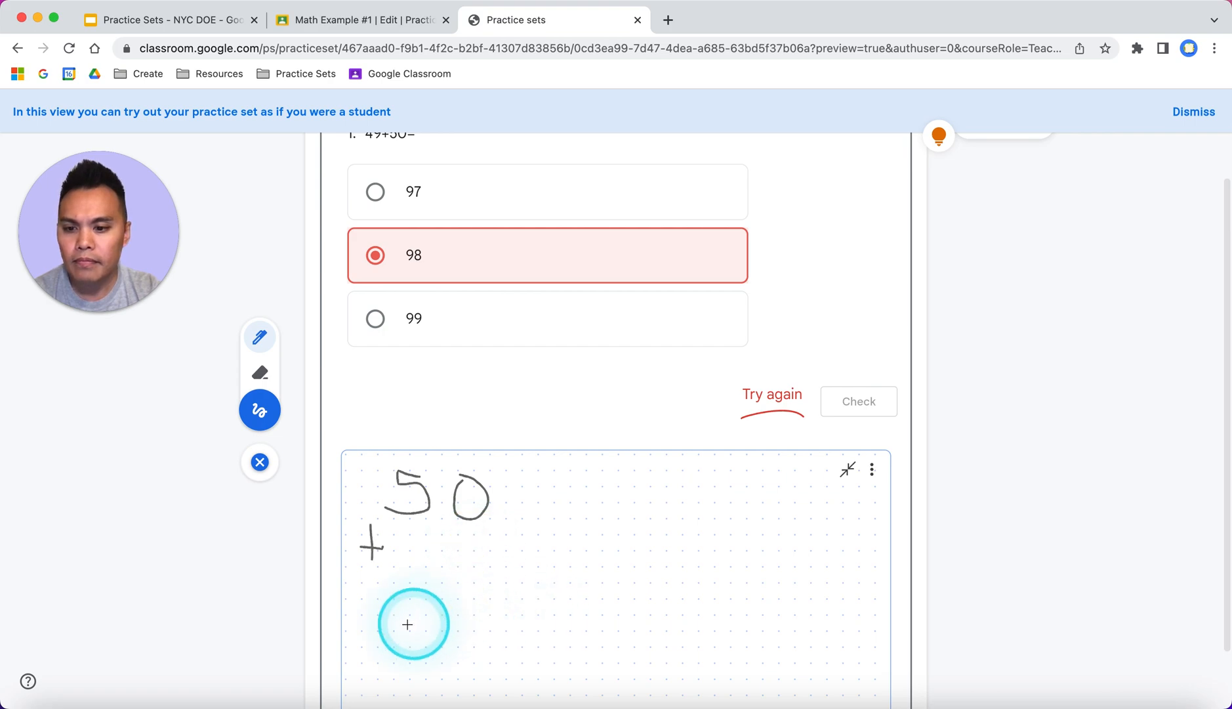
pyautogui.moveTo(345, 614); pyautogui.dragTo(550, 608)
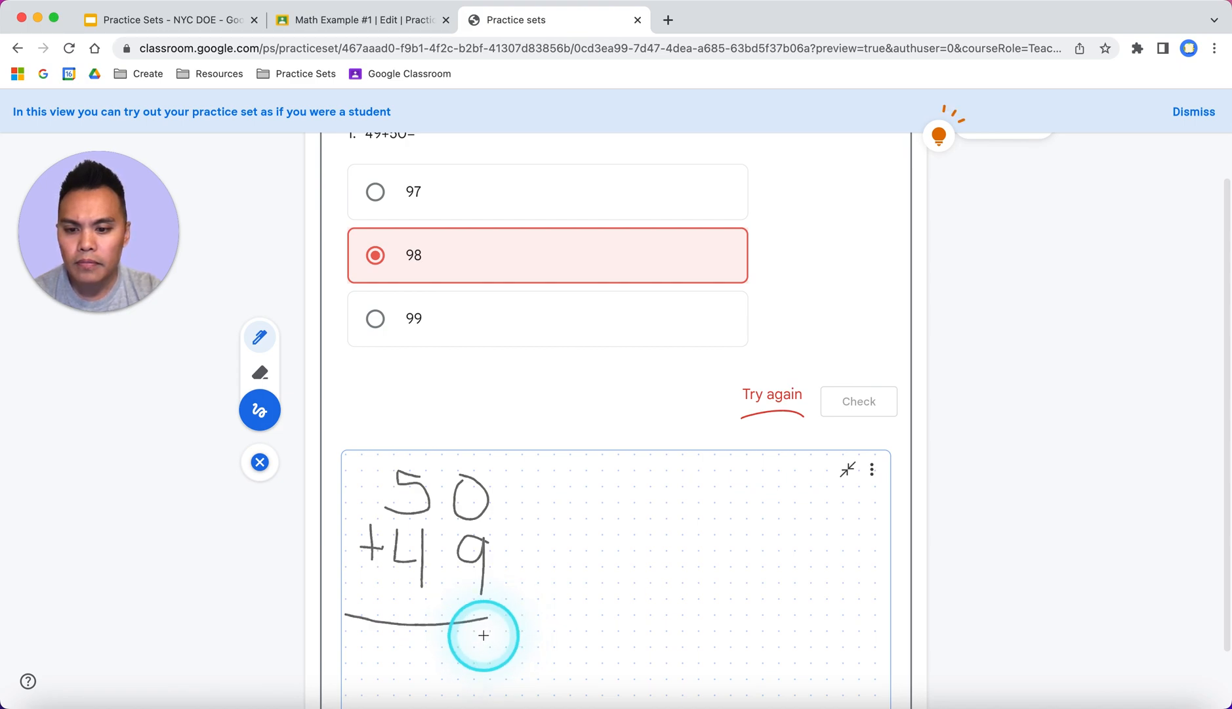
pyautogui.moveTo(451, 640)
pyautogui.mouseDown()
pyautogui.moveTo(456, 669)
pyautogui.moveTo(402, 641)
pyautogui.moveTo(419, 701)
pyautogui.mouseUp()
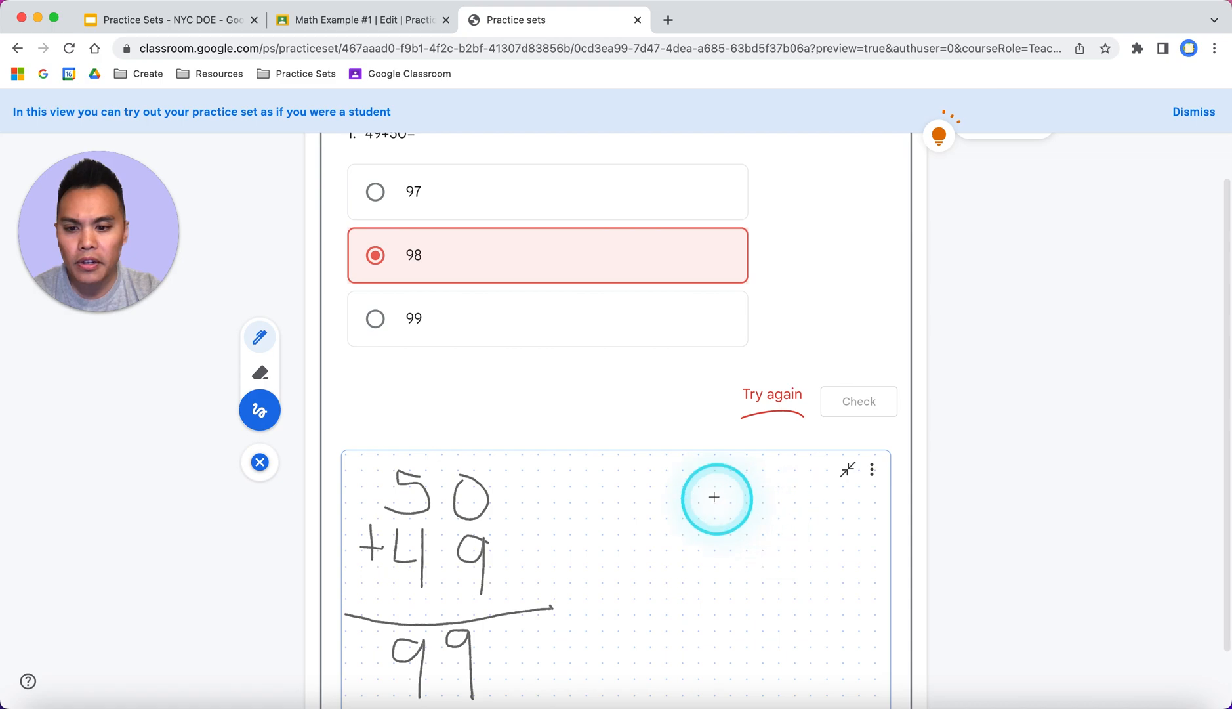
# Change the answer to question 1 to 99 and check it.
pyautogui.click(376, 320)
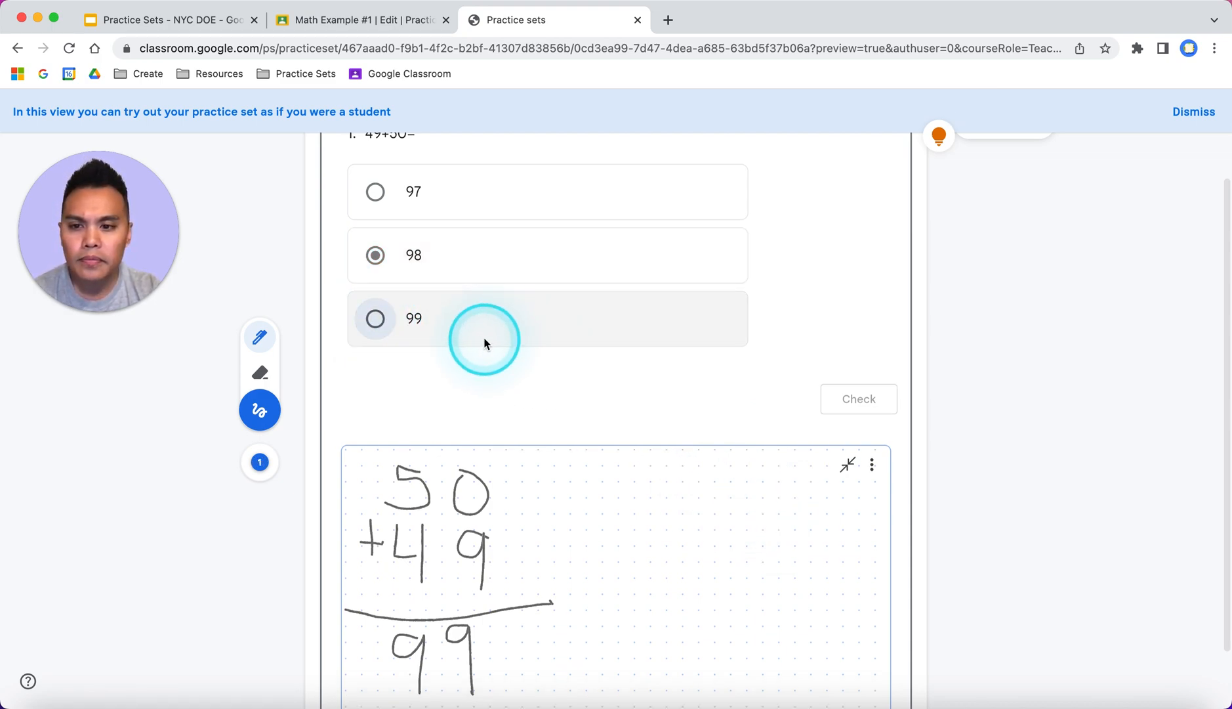
pyautogui.click(375, 318)
pyautogui.click(859, 401)
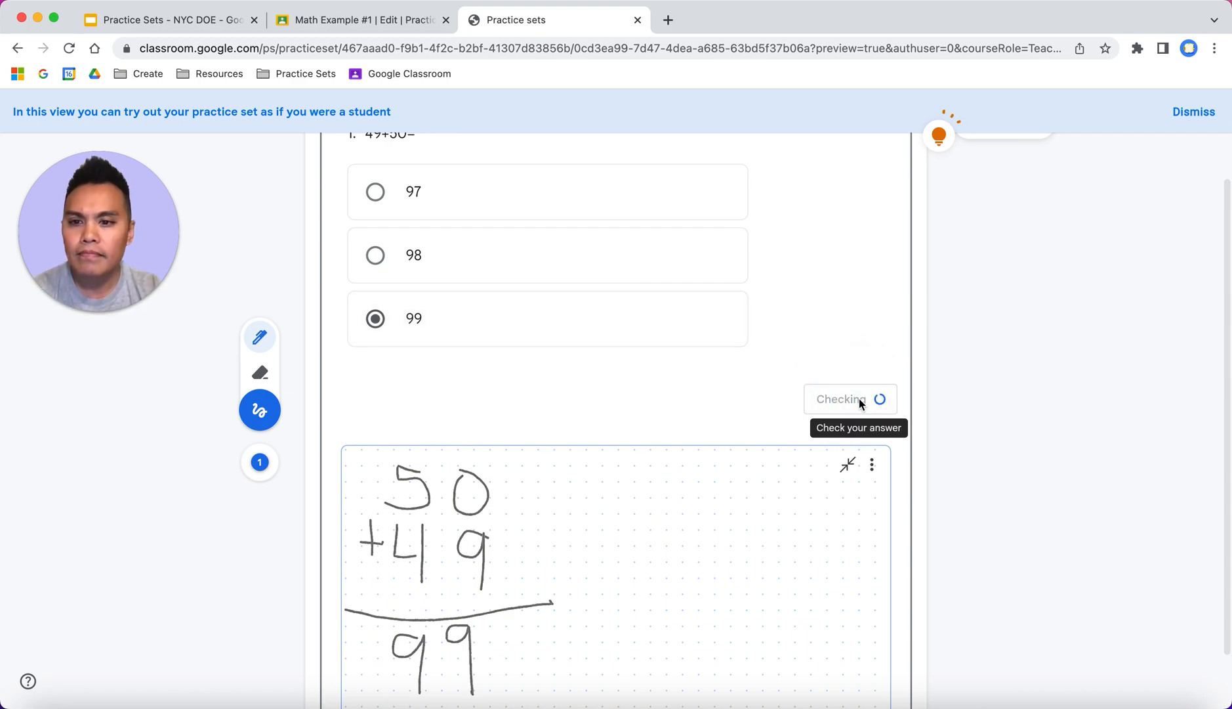
pyautogui.click(444, 269)
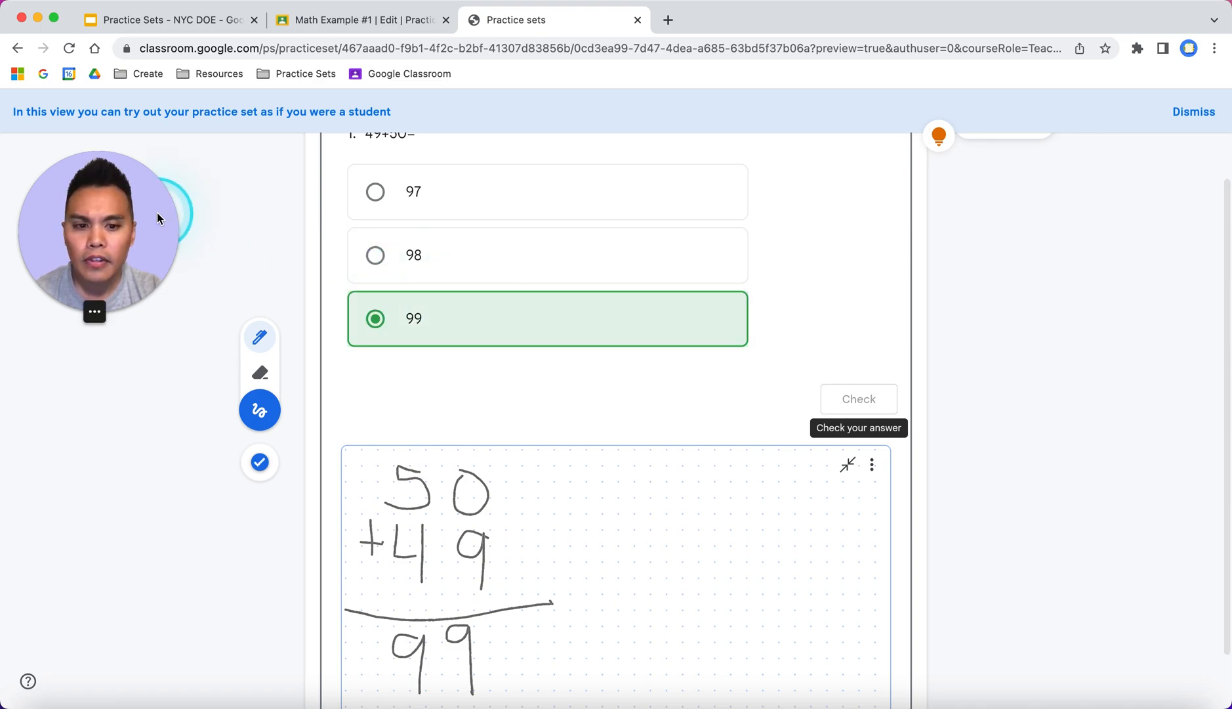
pyautogui.moveTo(142, 224); pyautogui.dragTo(1064, 470)
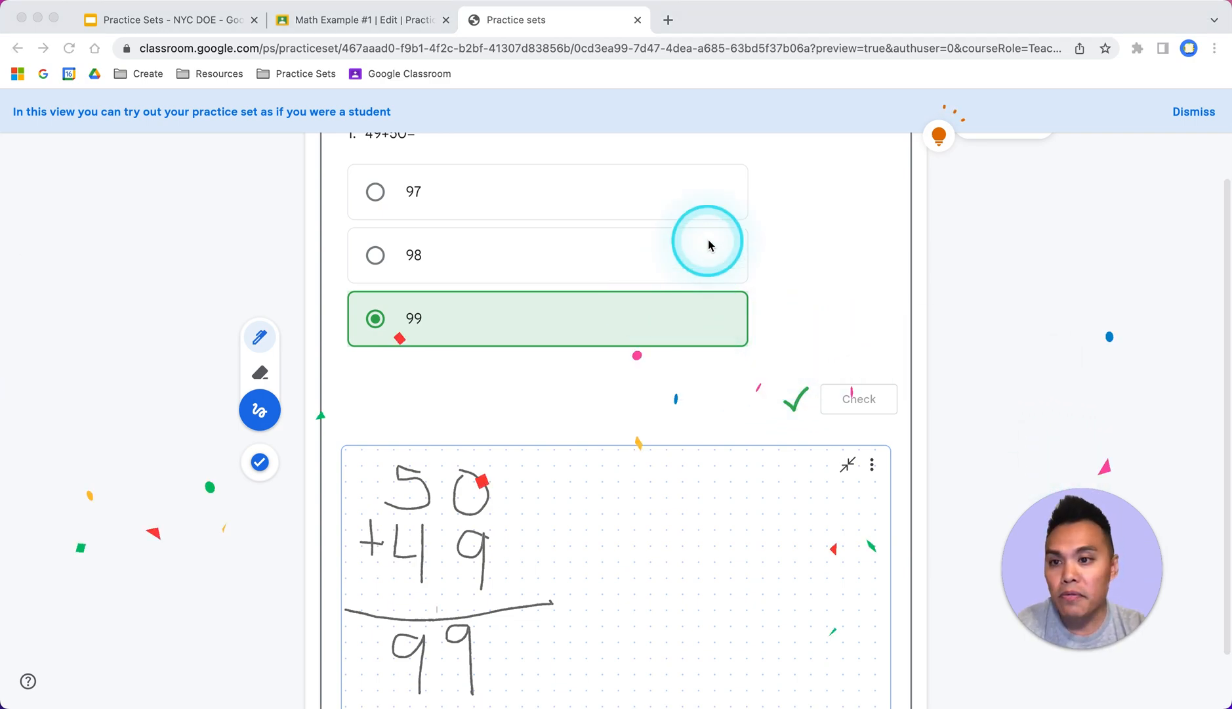
# Return from the student view to the Math Example #1 editor and finish editing the practice set.
pyautogui.scroll(1, 1188, 111)
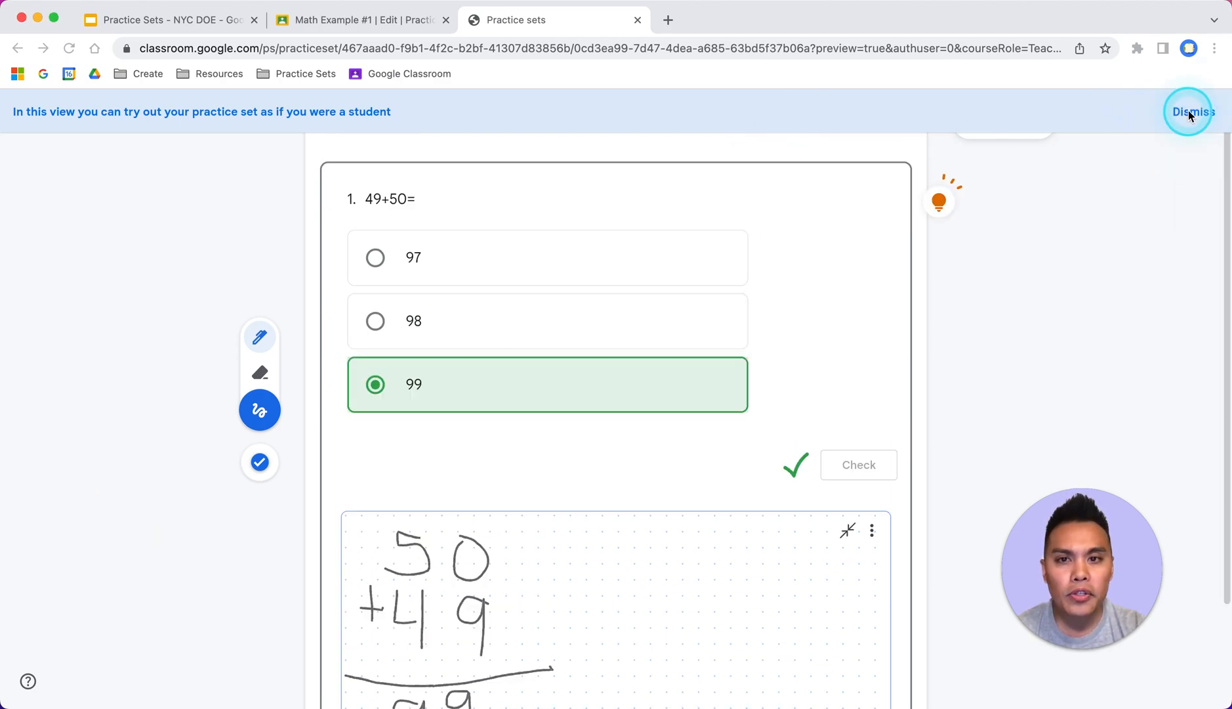
pyautogui.click(1188, 111)
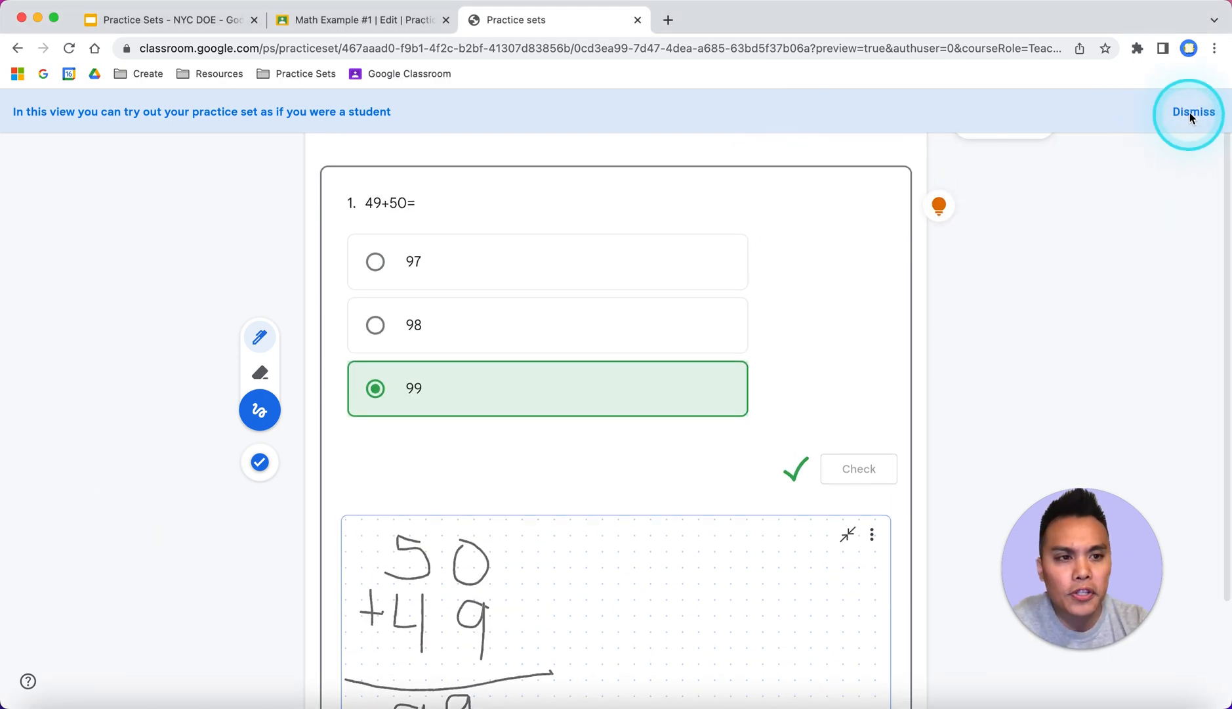
pyautogui.click(1189, 113)
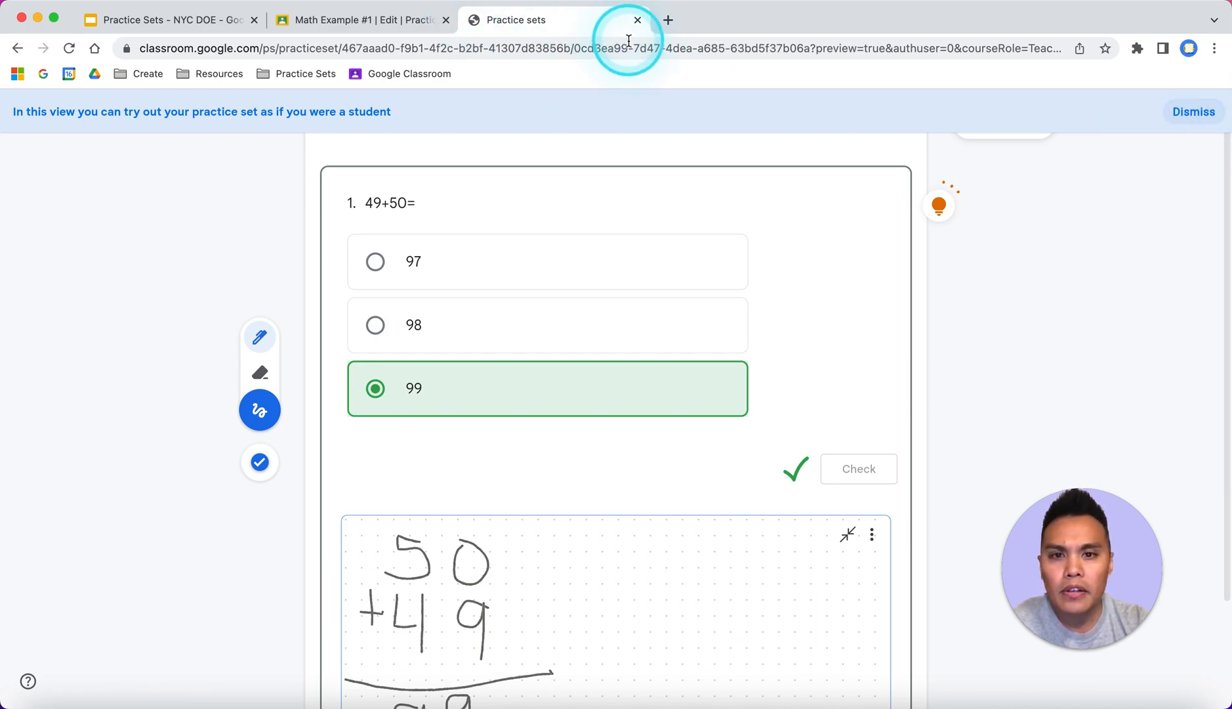
pyautogui.click(400, 27)
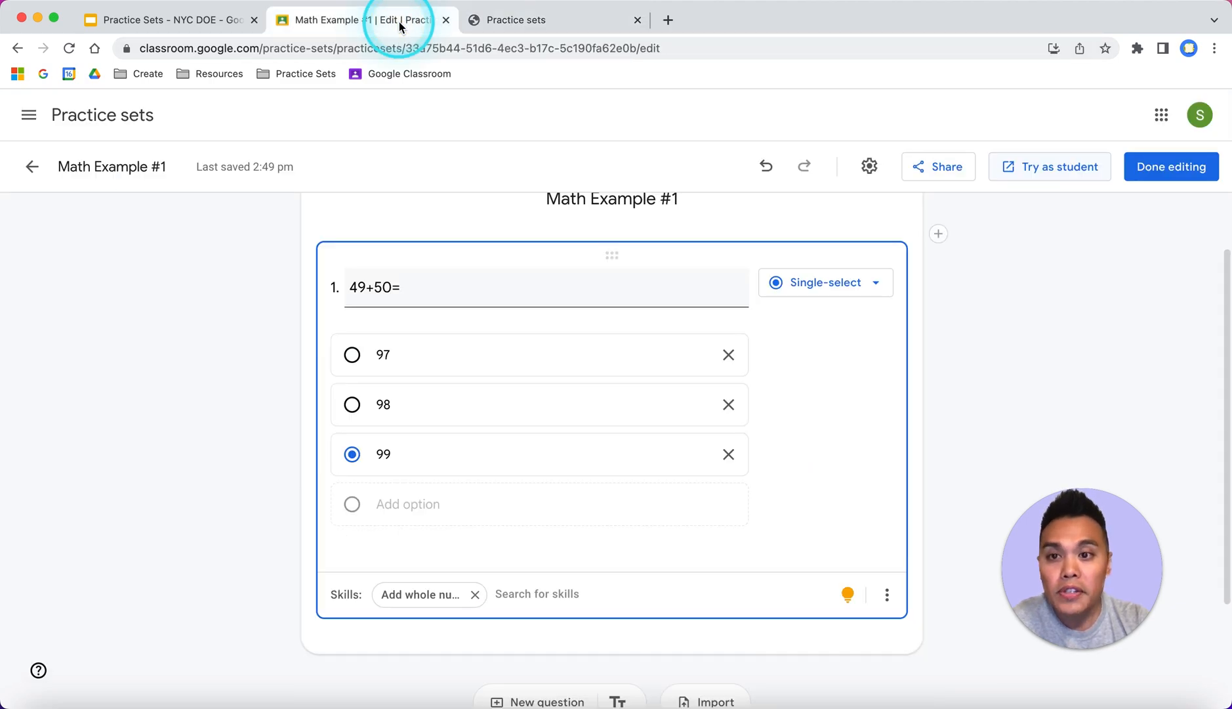
pyautogui.scroll(1, 1002, 308)
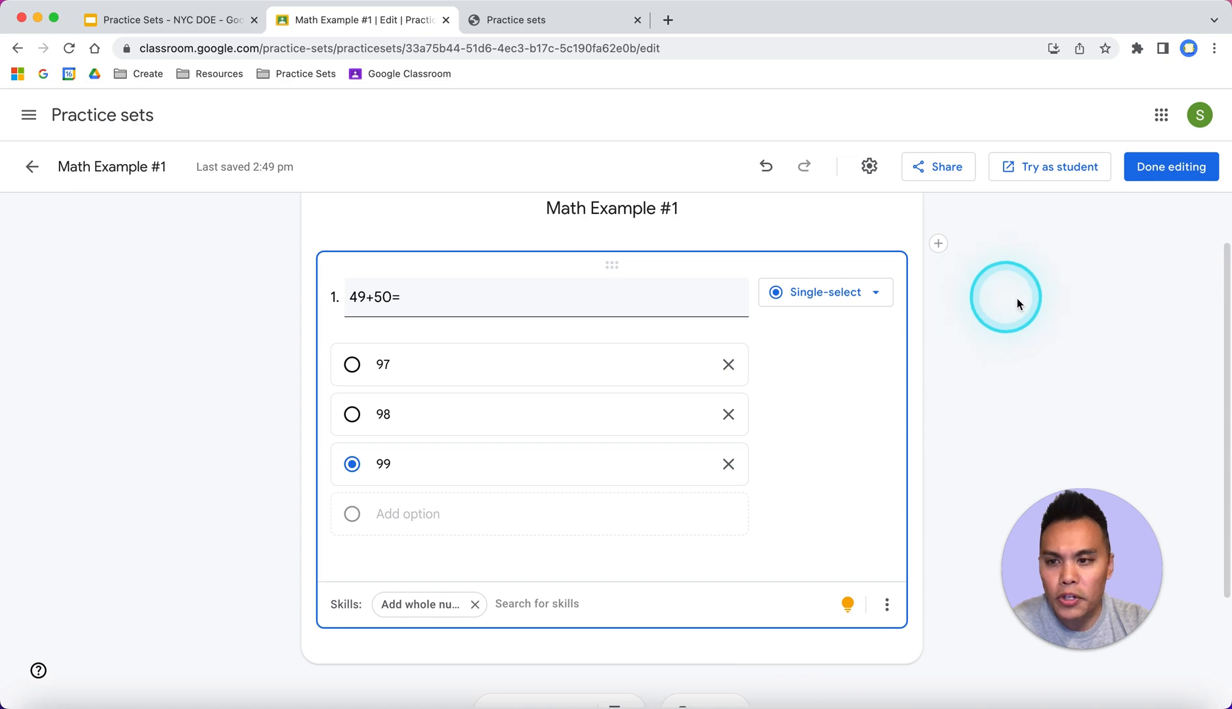
pyautogui.click(1175, 170)
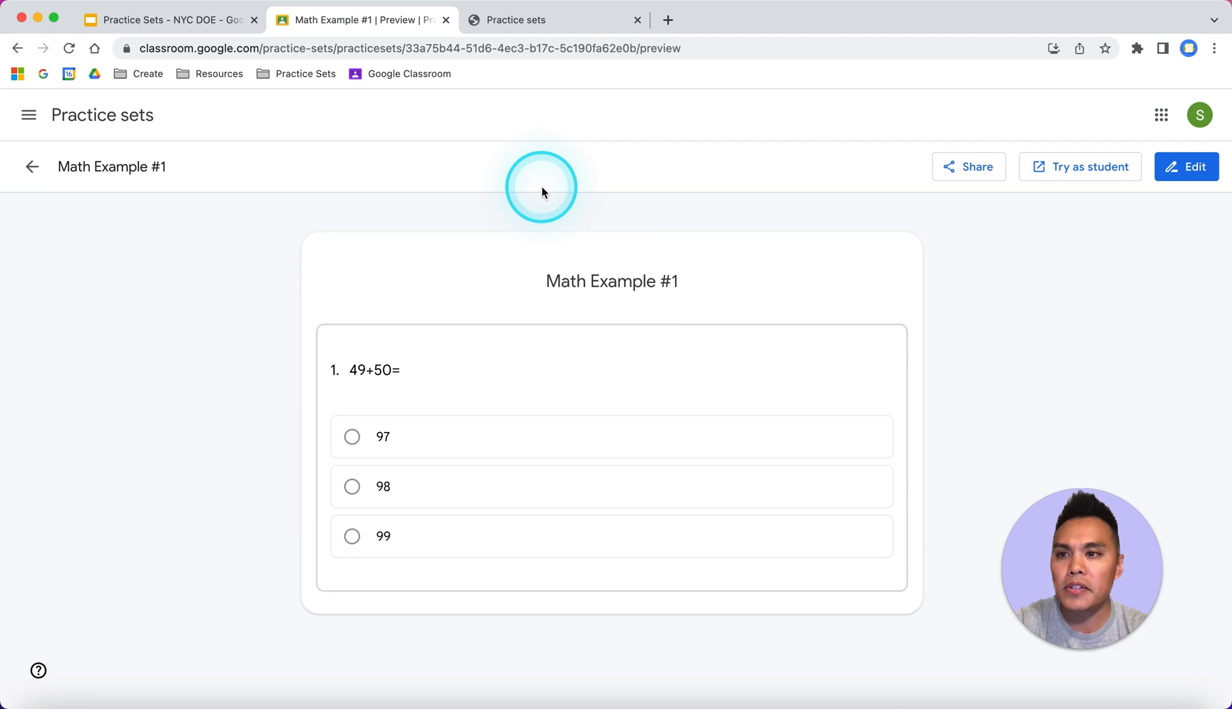
# Leave the practice set for the Classroom home page and open the classwork of Practice Sets Class.
pyautogui.click(32, 166)
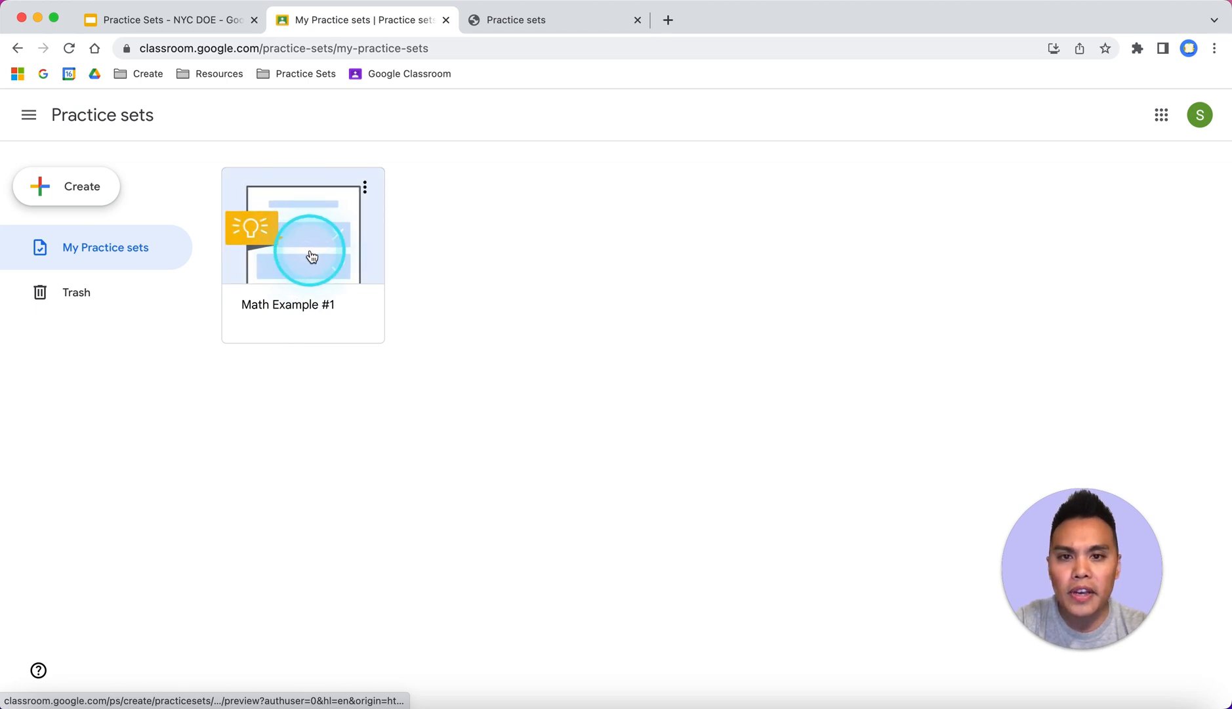
pyautogui.click(29, 120)
pyautogui.click(88, 120)
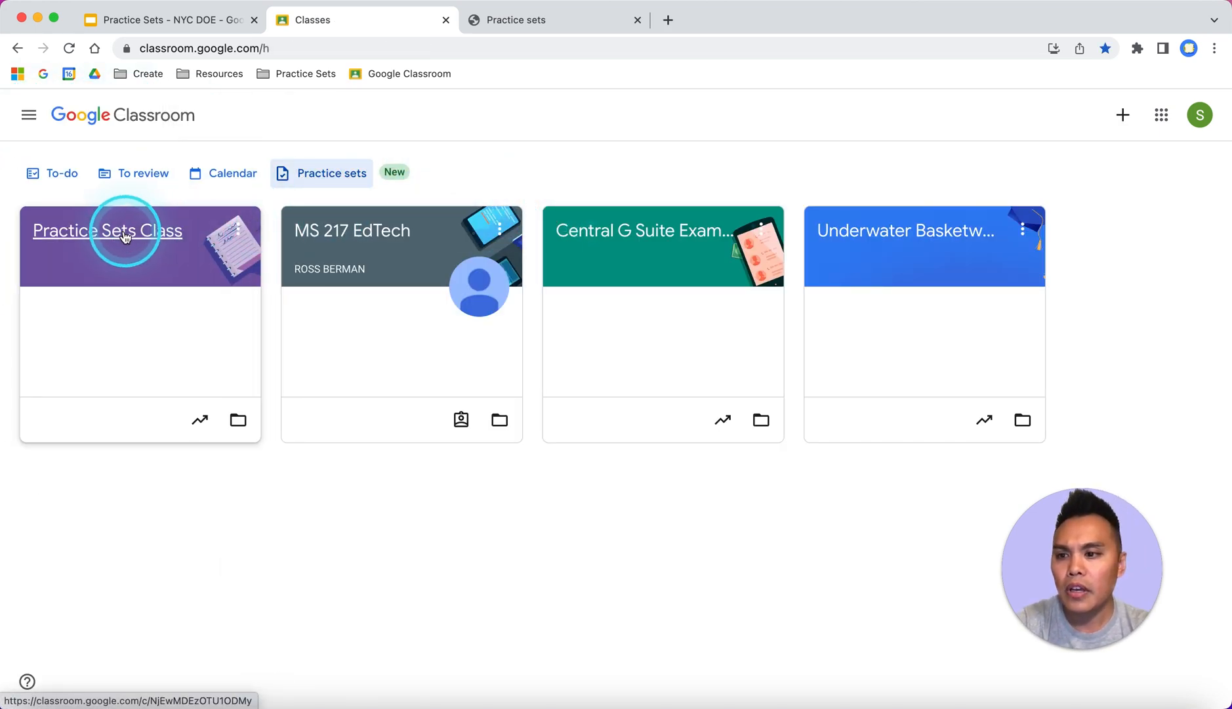
pyautogui.click(94, 233)
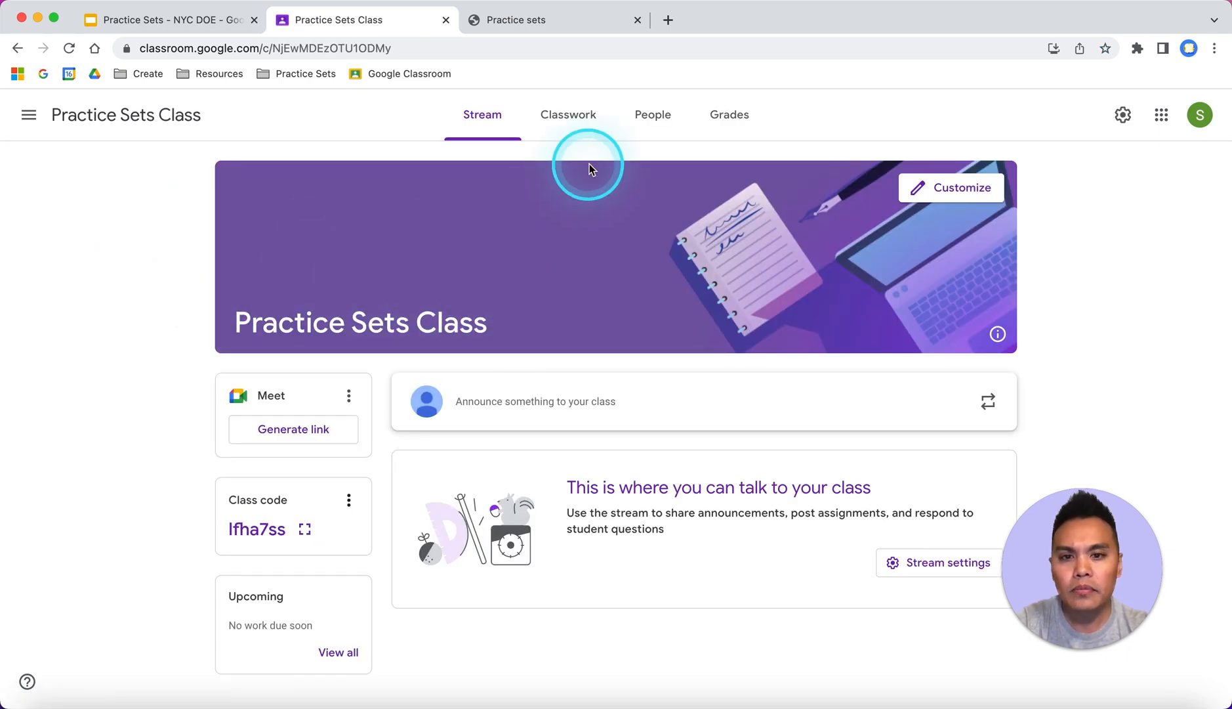
pyautogui.click(578, 126)
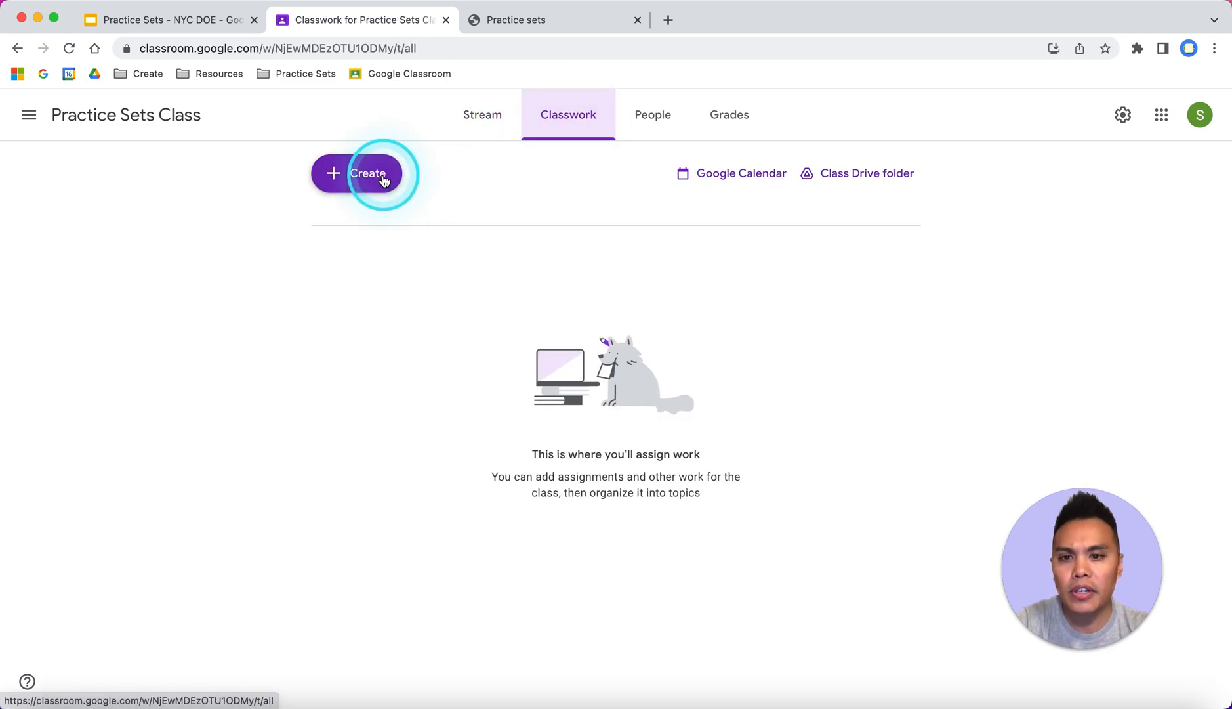
# Create a new assignment in the class and title it Addition Practice.
pyautogui.click(372, 179)
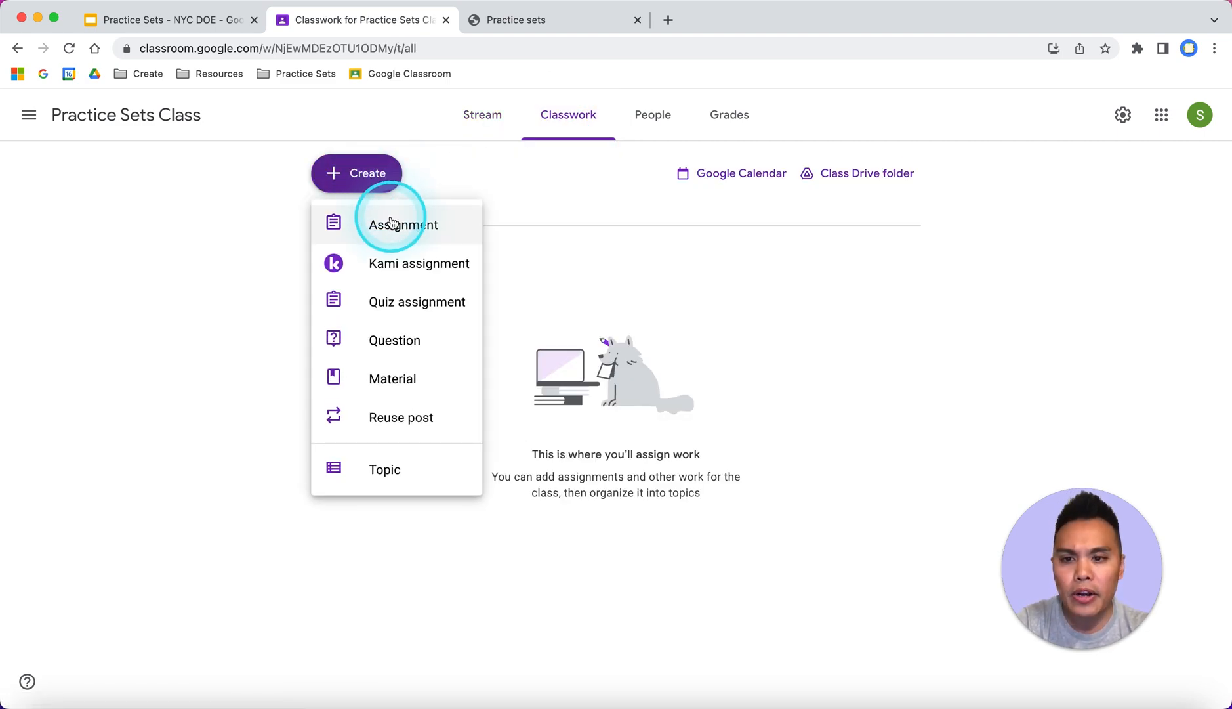
pyautogui.click(391, 222)
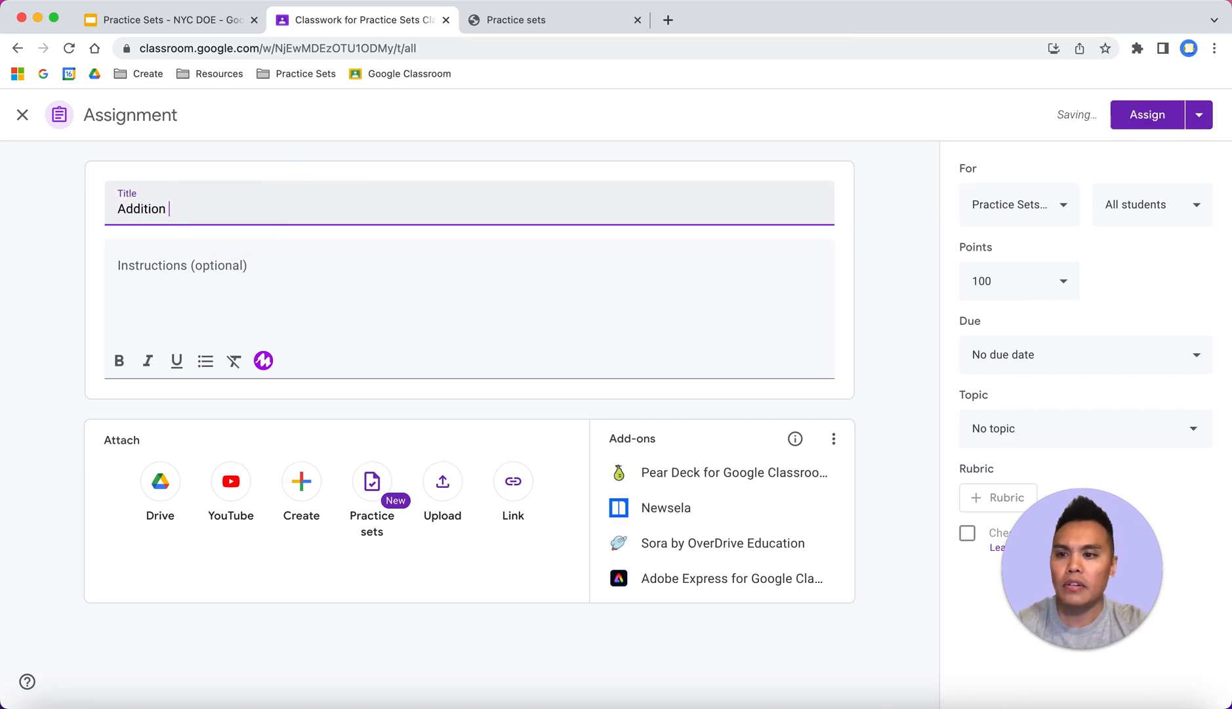
pyautogui.click(220, 269)
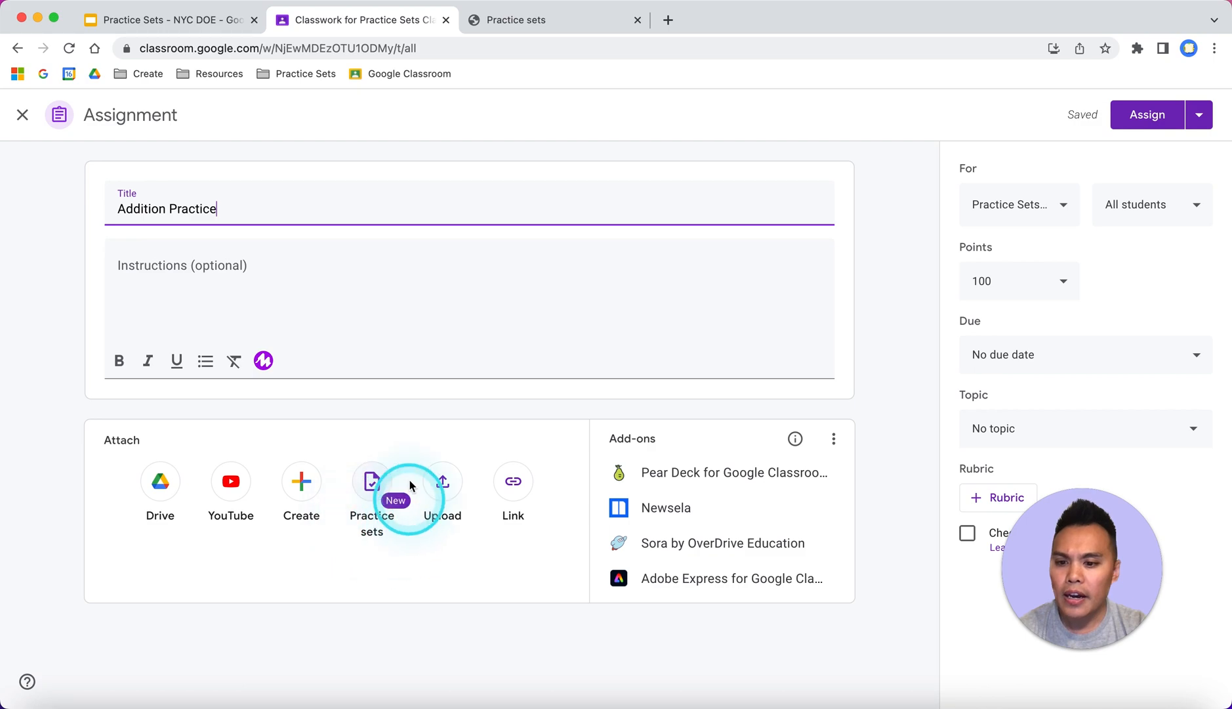
# Attach the practice set Math Example #1 to the Addition Practice assignment.
pyautogui.click(372, 486)
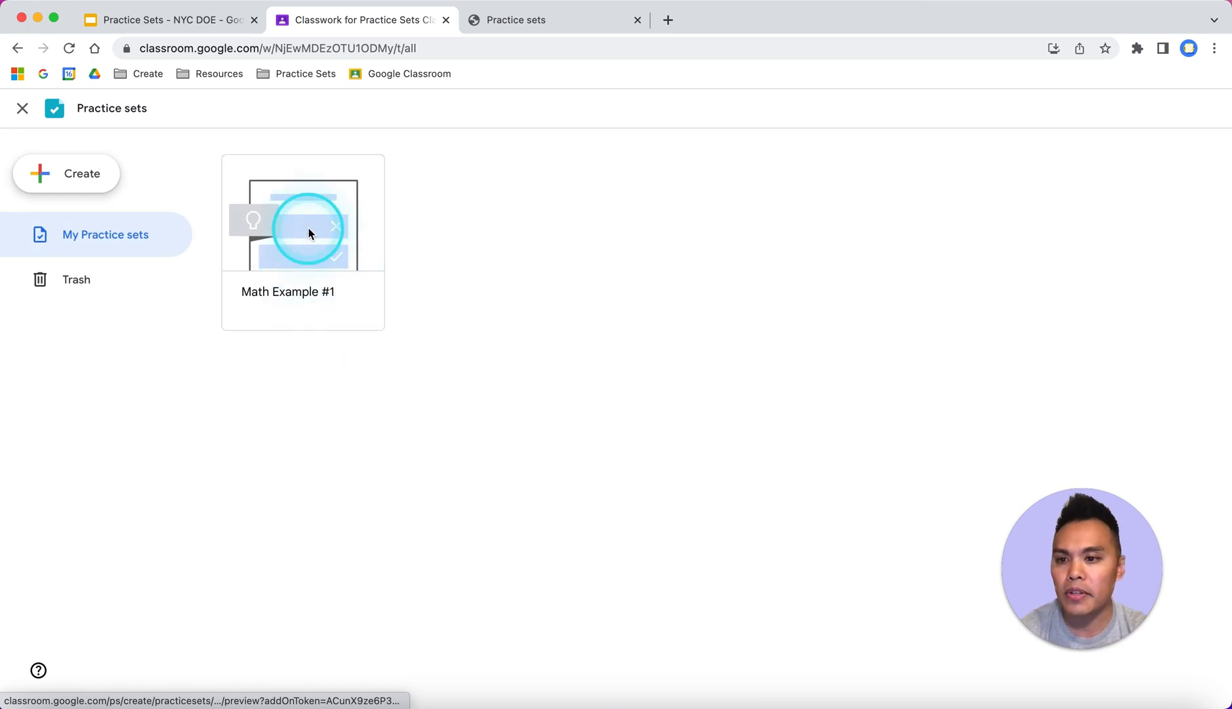
pyautogui.click(308, 228)
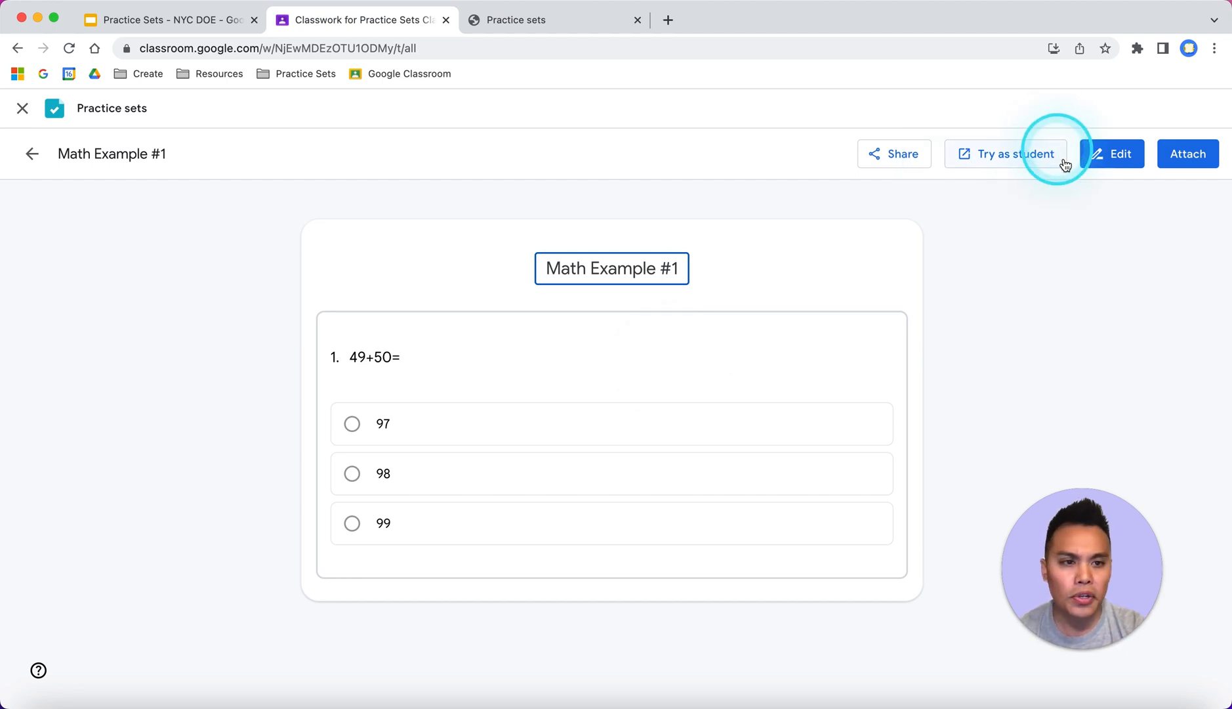
pyautogui.click(1187, 162)
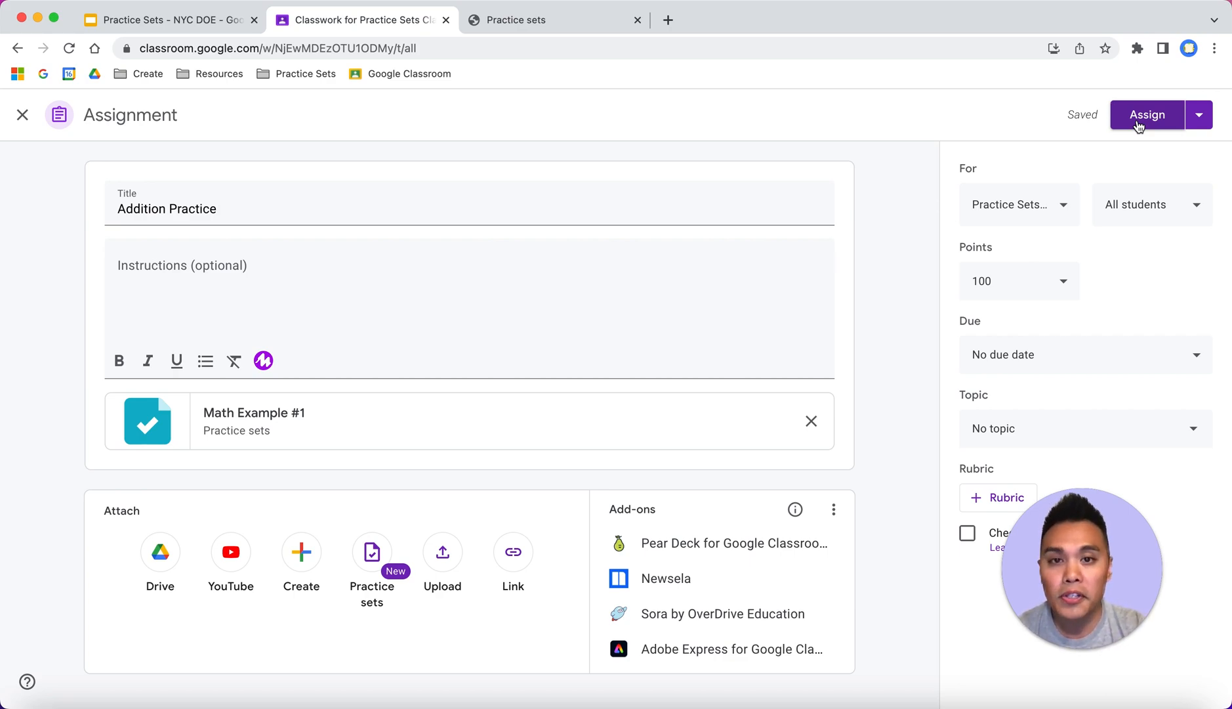
# Review the assignment's posting options and the list of students it can be assigned to.
pyautogui.click(1198, 117)
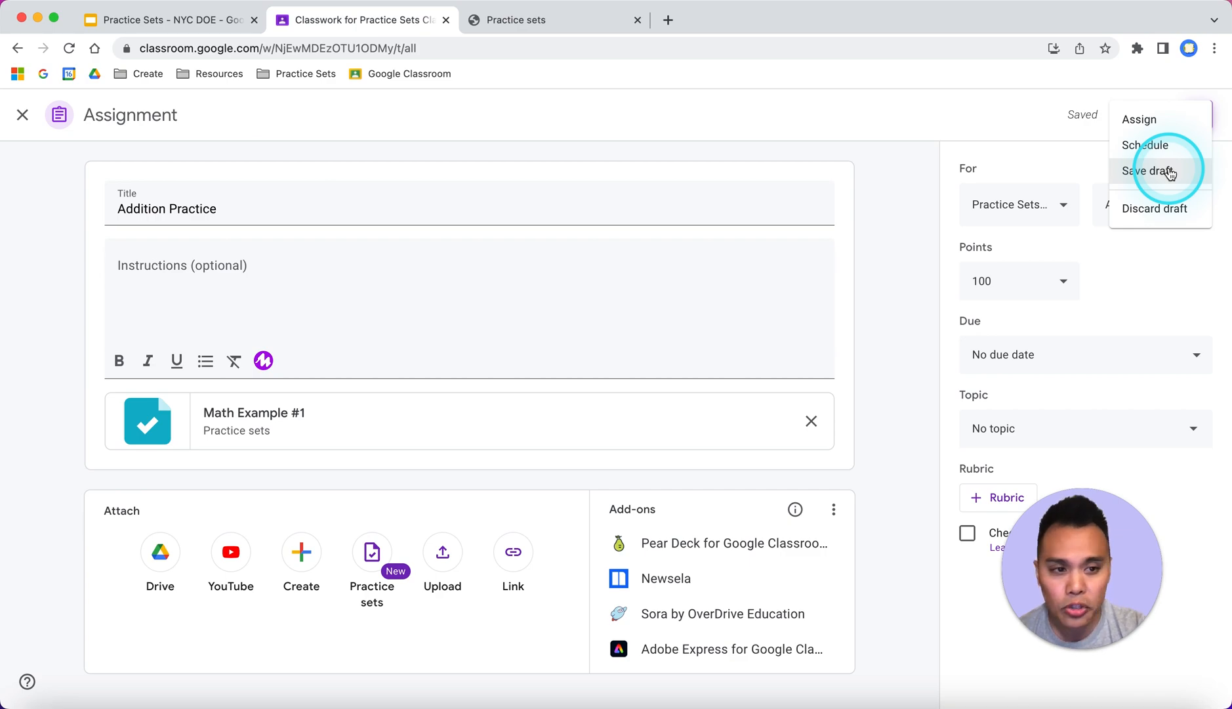
pyautogui.click(972, 116)
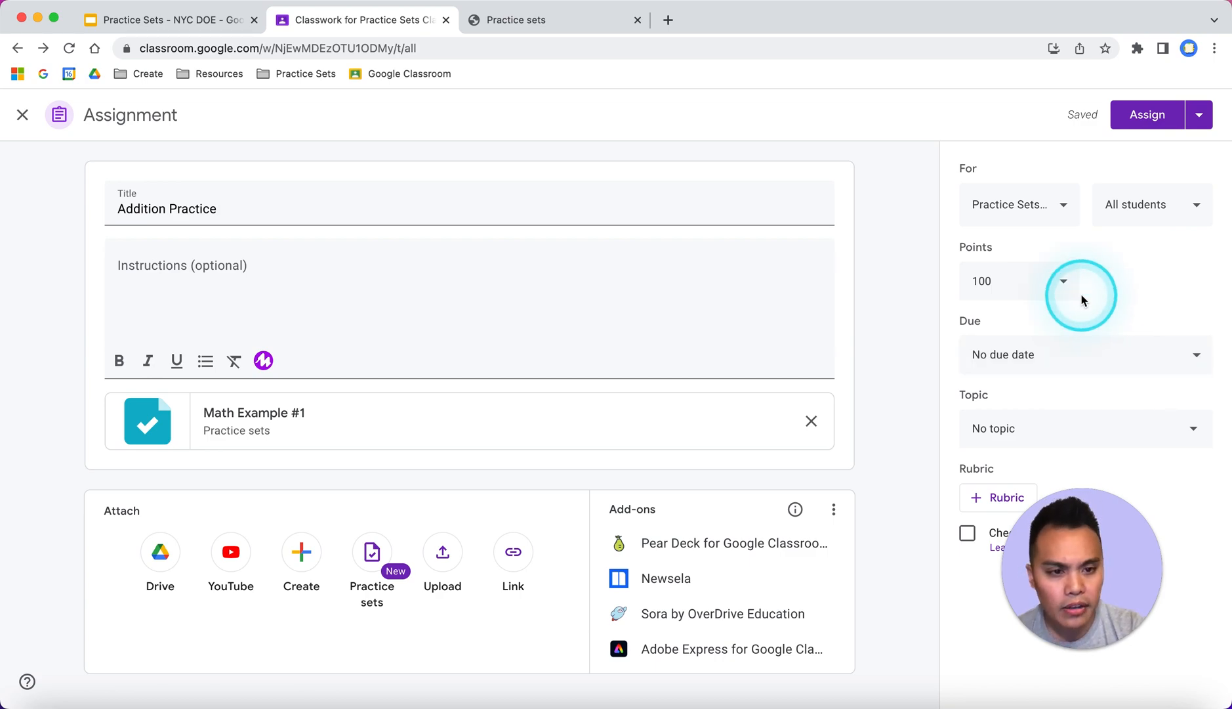
pyautogui.click(1188, 216)
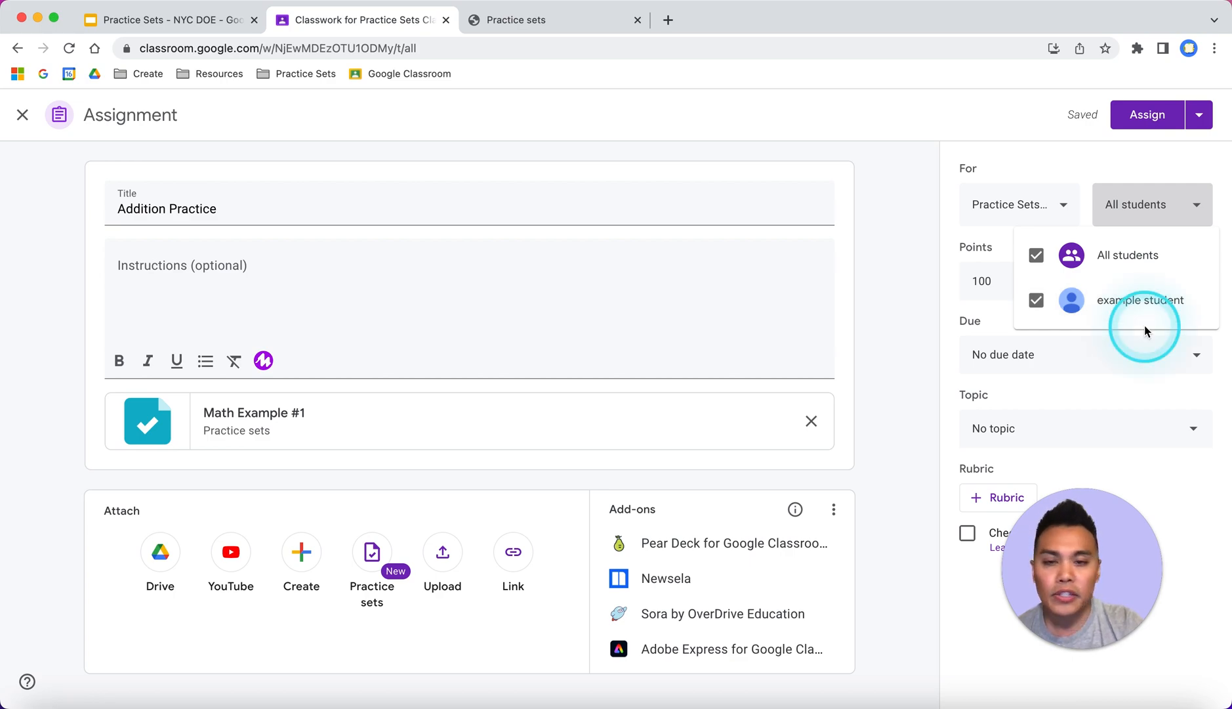
# Keep all students selected and assign Addition Practice to Practice Sets Class.
pyautogui.click(1081, 160)
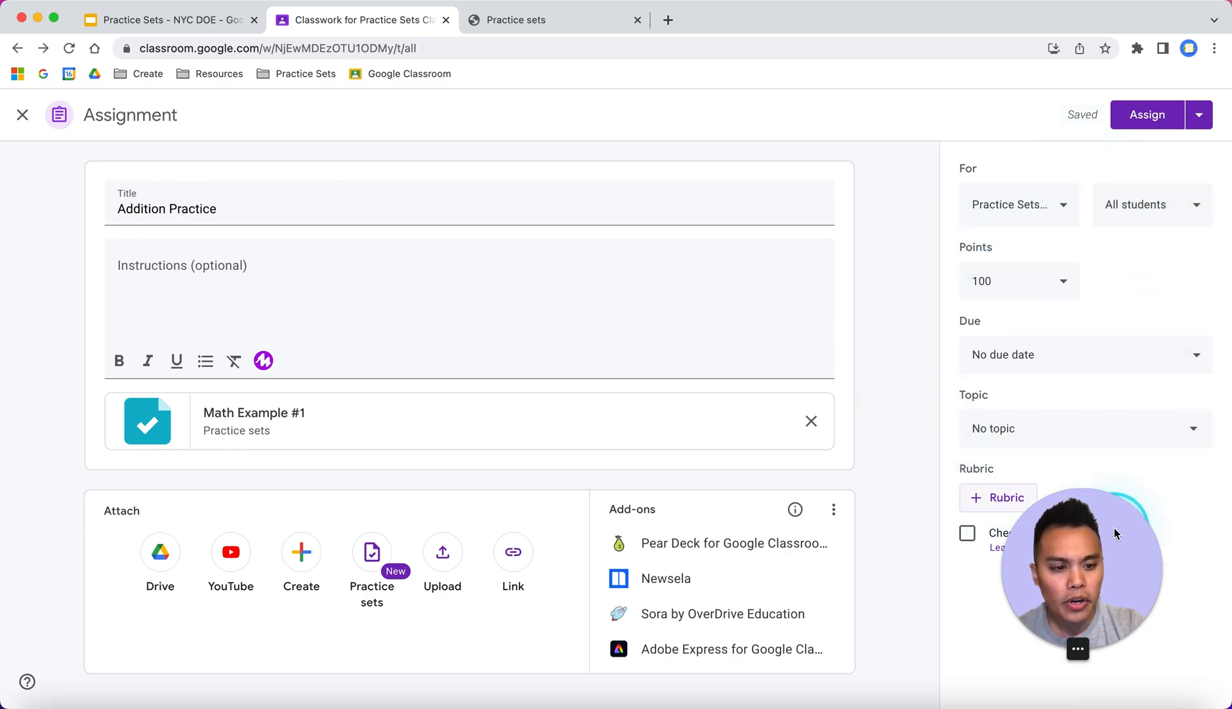
pyautogui.moveTo(1114, 527); pyautogui.dragTo(573, 451)
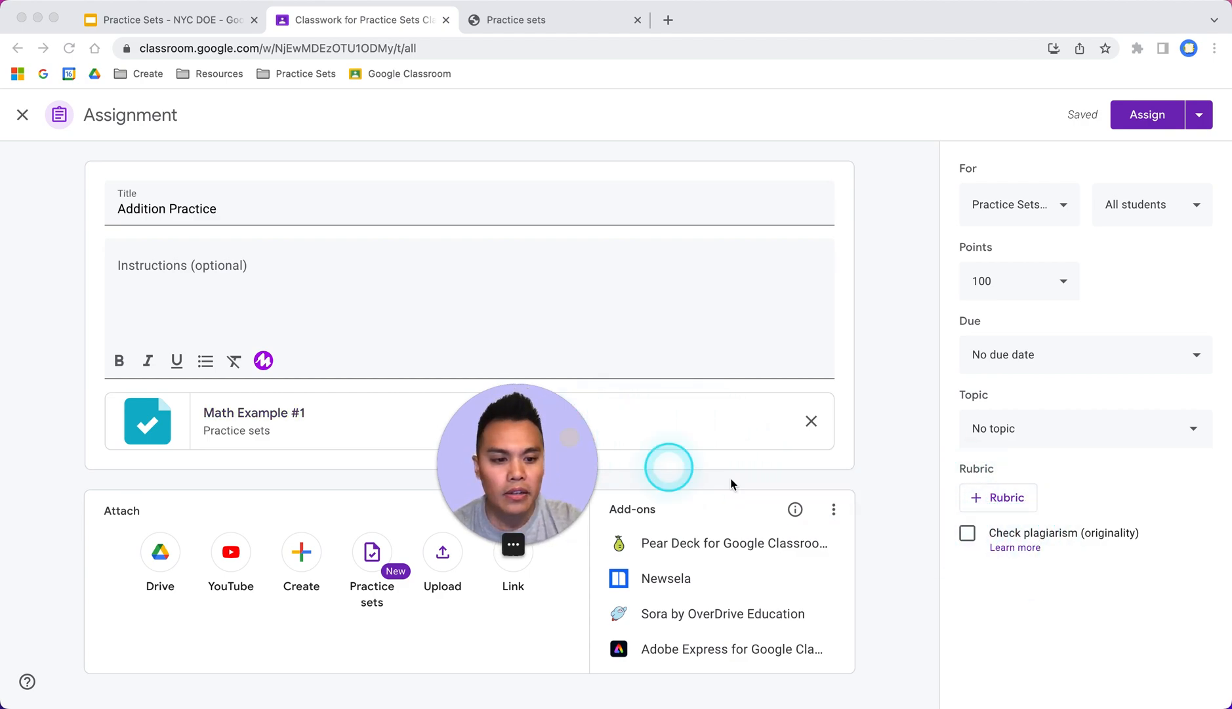
pyautogui.moveTo(577, 460); pyautogui.dragTo(1158, 586)
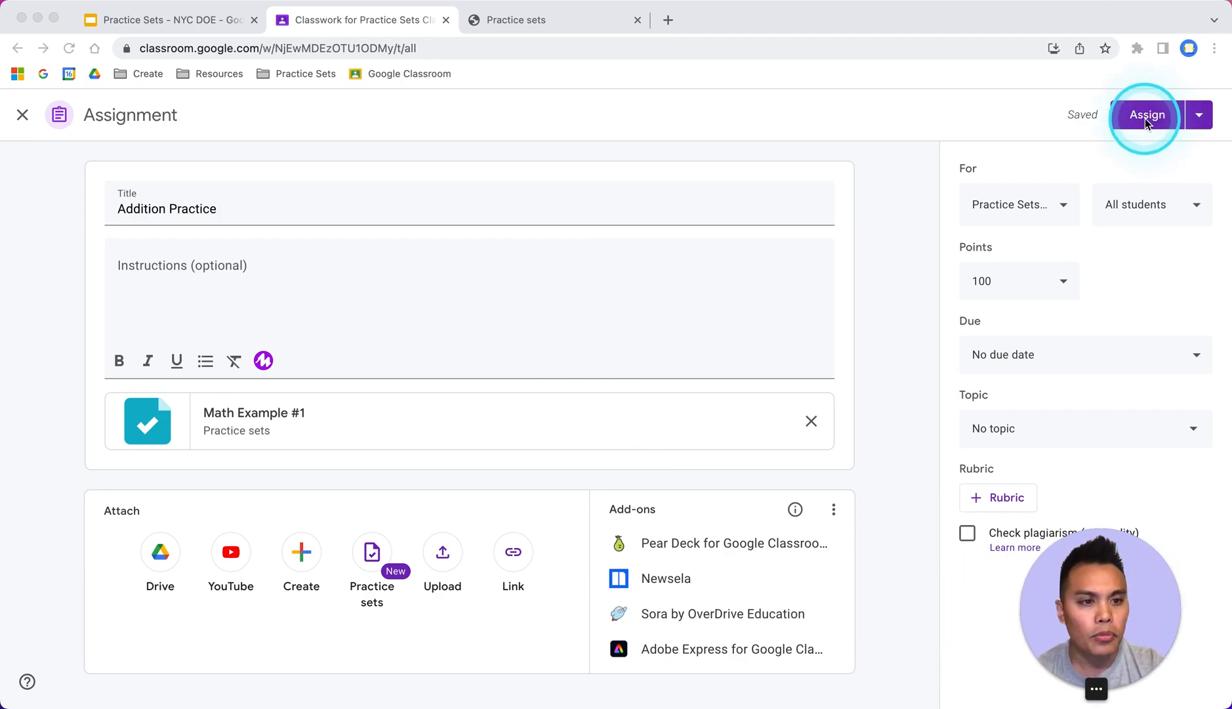
pyautogui.click(1147, 122)
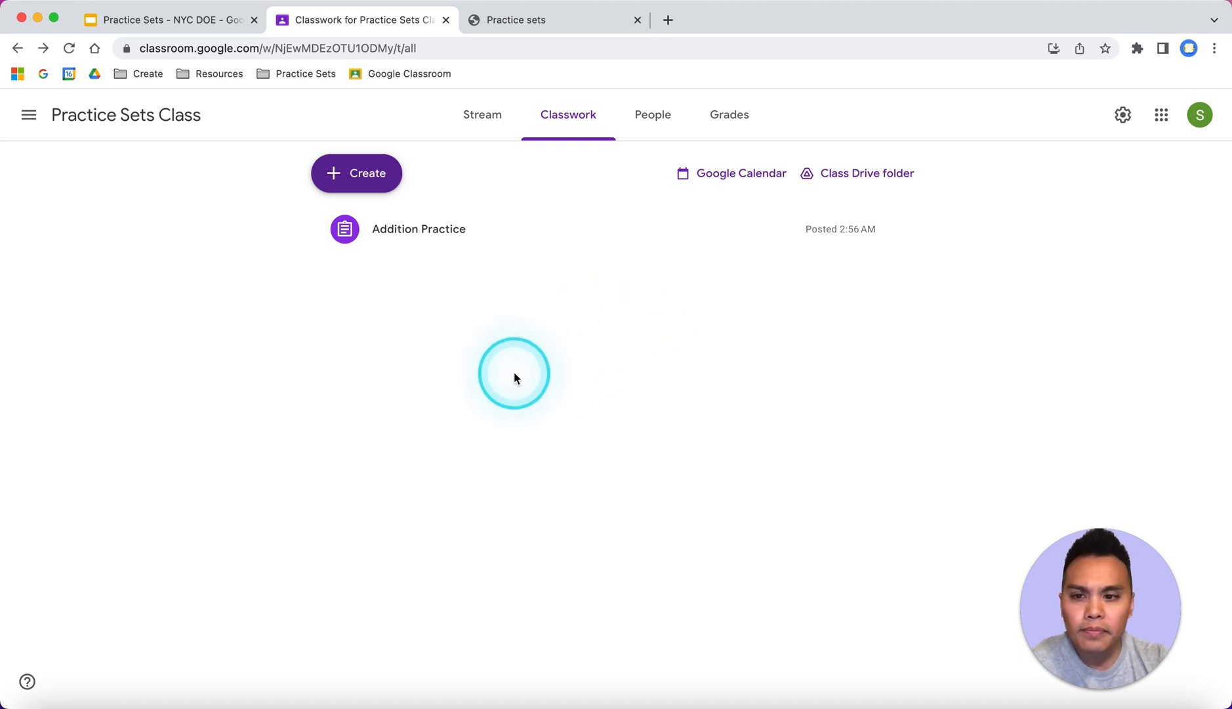
# Switch to the student's browser window and open Math Example #1 from the Addition Practice assignment in Practice Sets Class.
pyautogui.moveTo(2, 707)
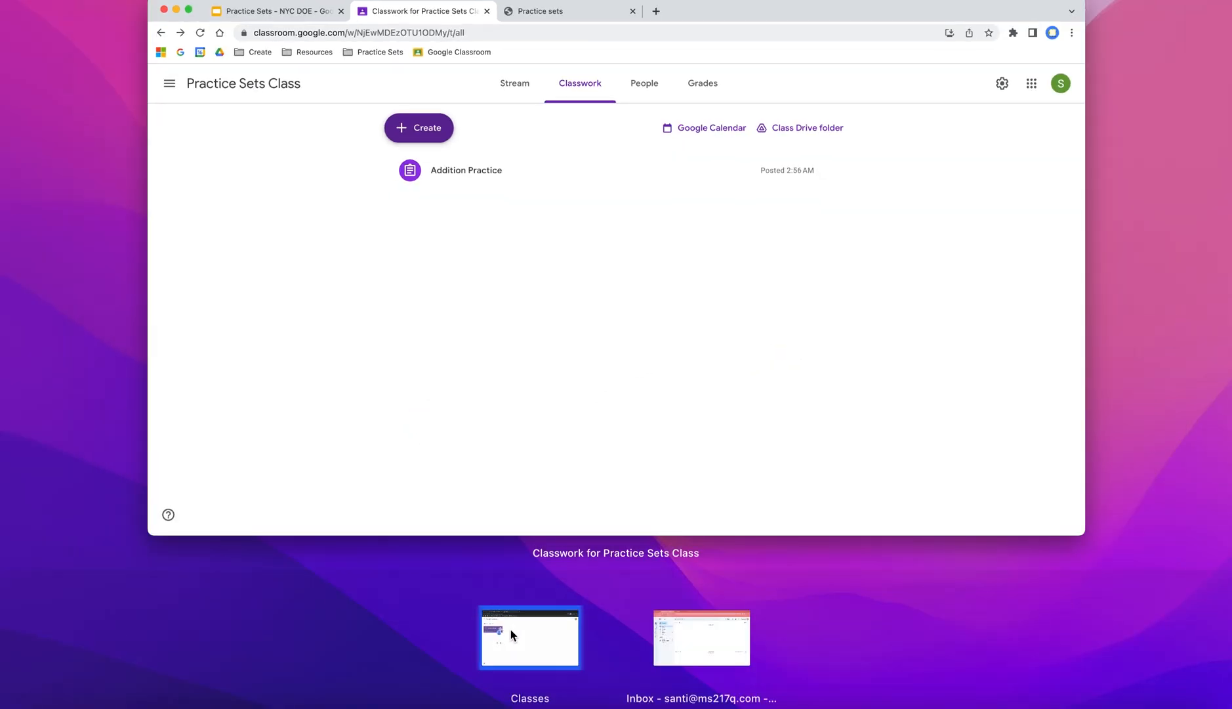
pyautogui.click(510, 630)
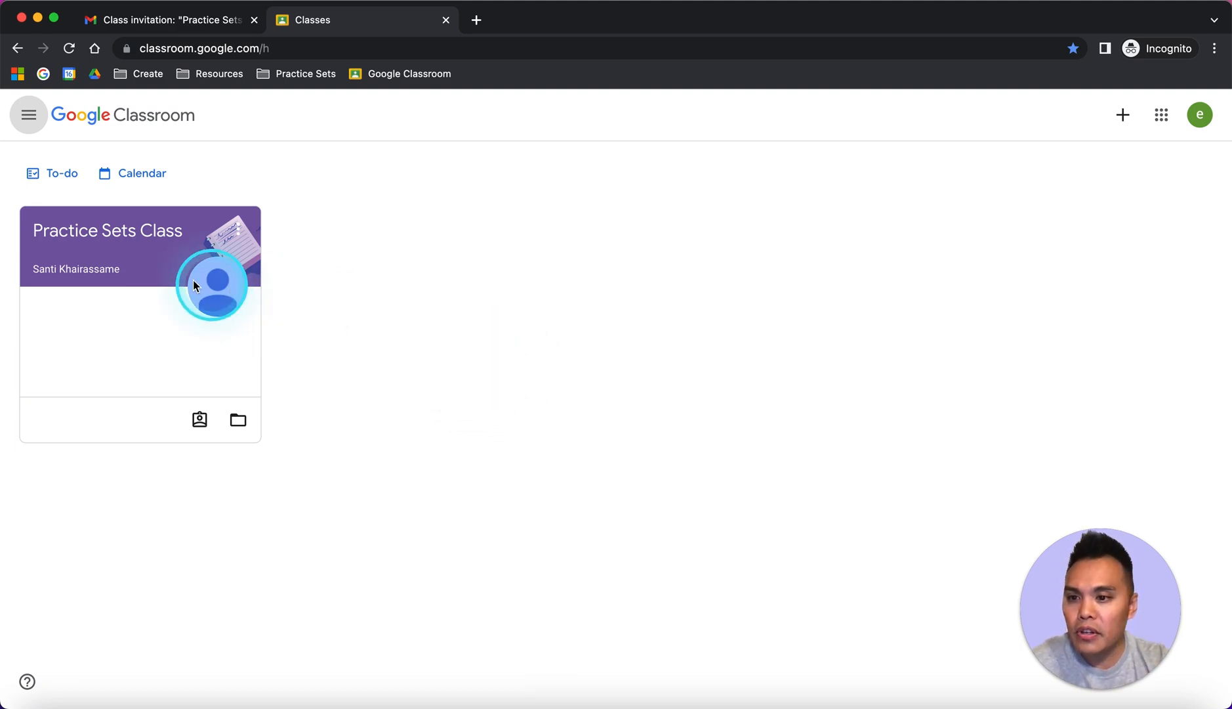
pyautogui.click(119, 235)
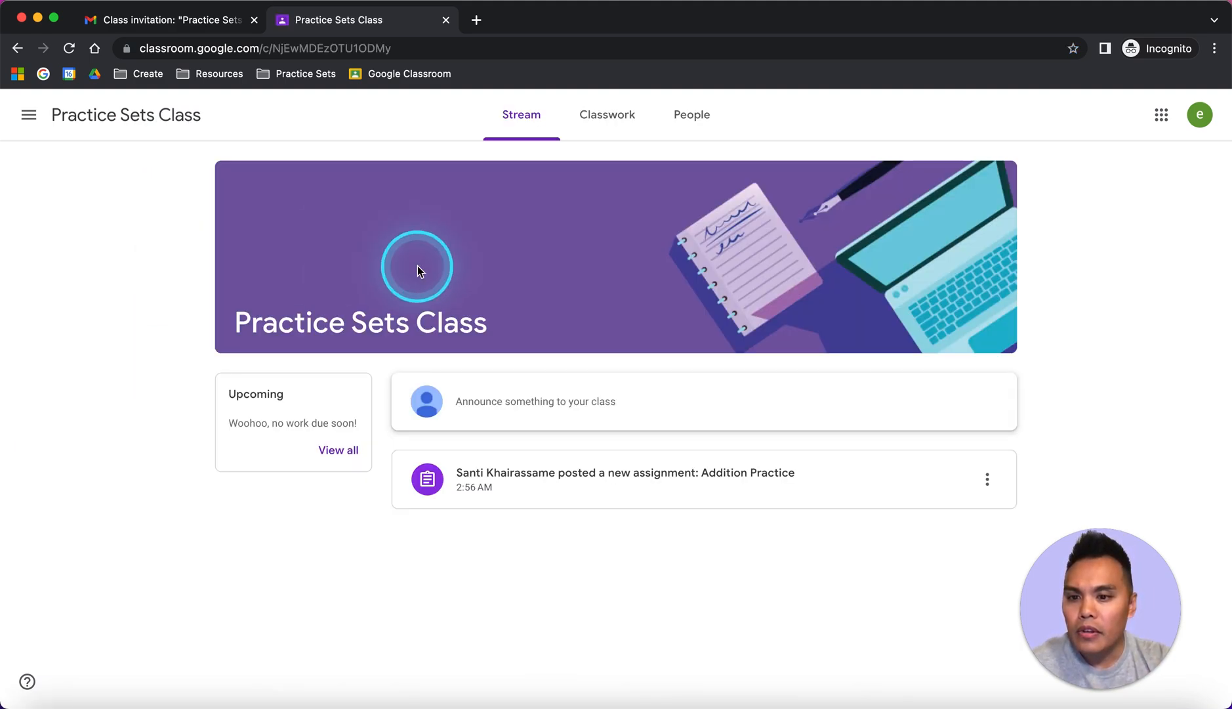
pyautogui.click(573, 482)
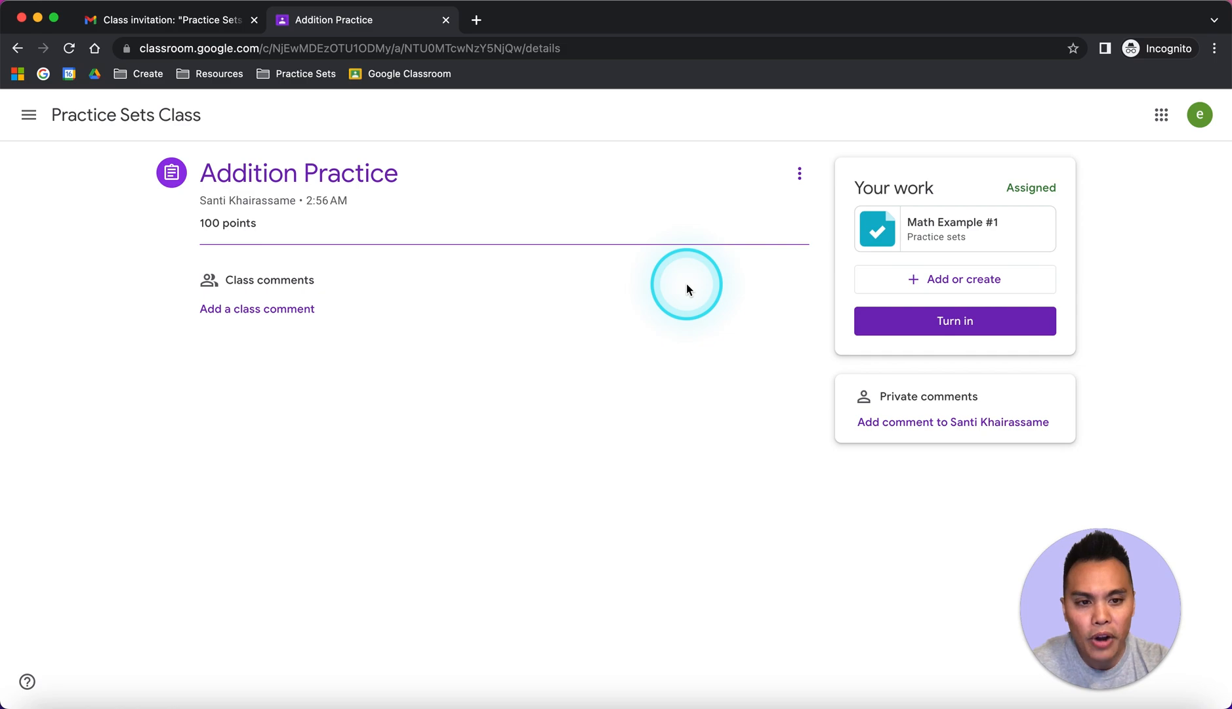
pyautogui.click(937, 224)
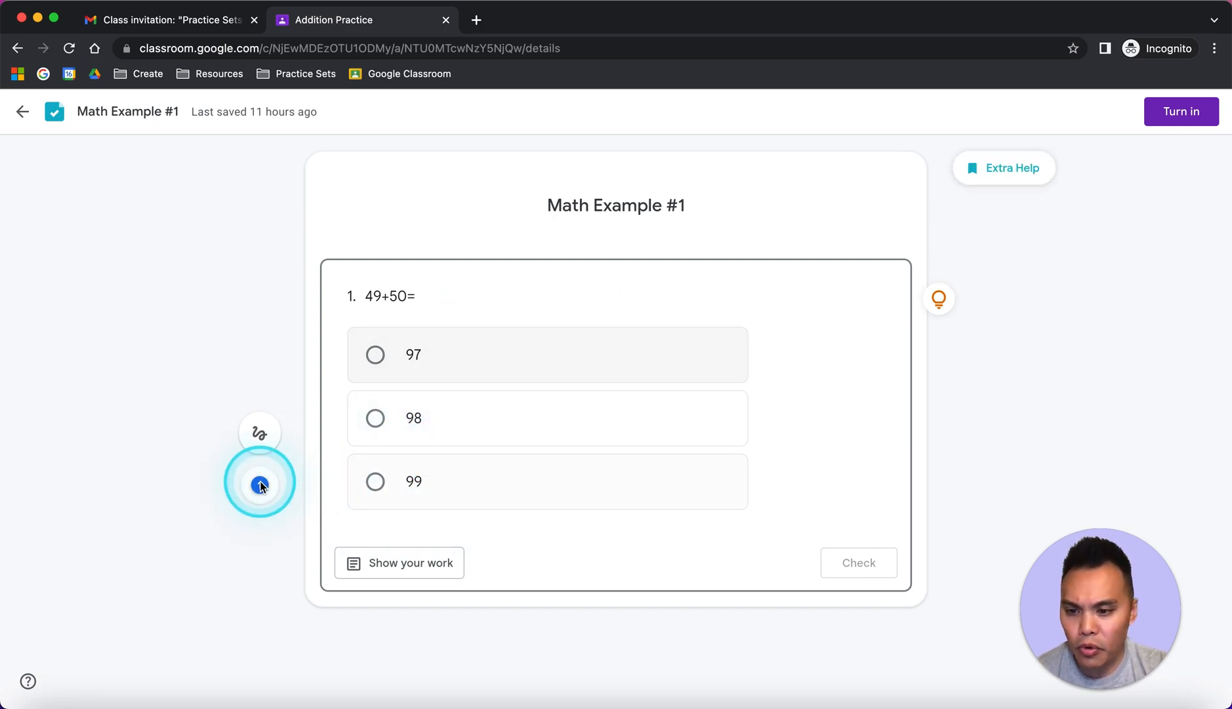
# Show the work for 49+50 by handwriting the column addition 50 + 49 = 99 in the work area.
pyautogui.click(399, 566)
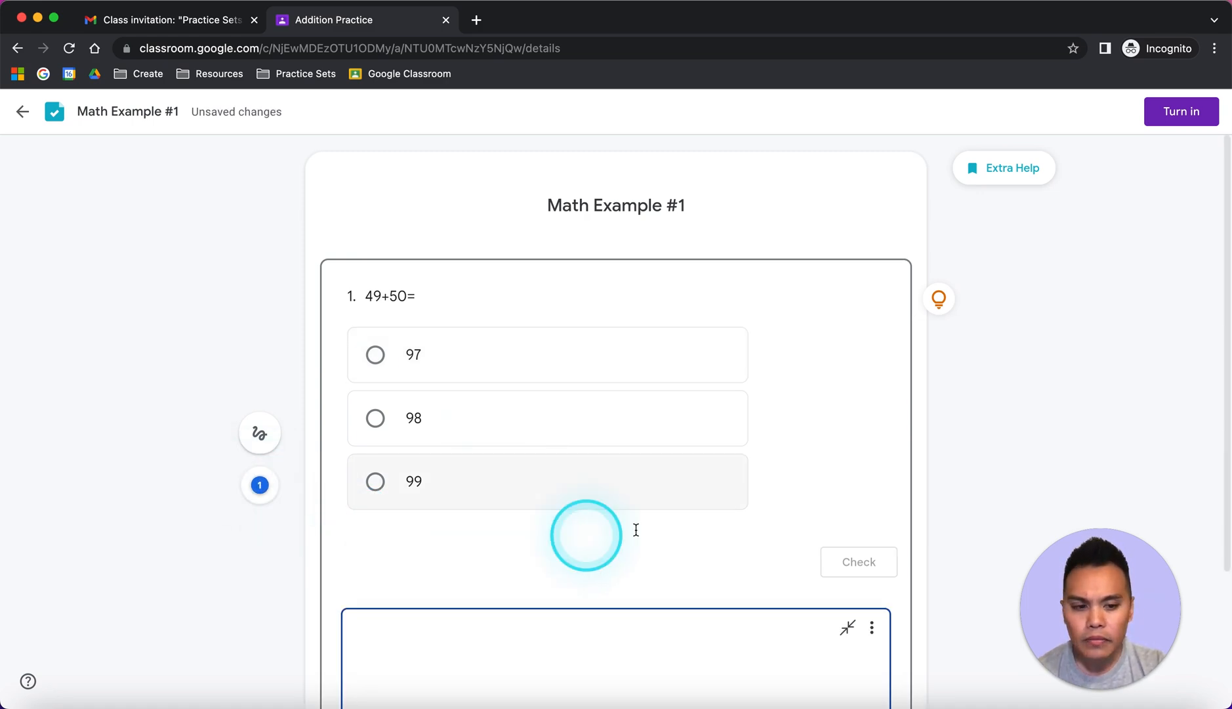
pyautogui.scroll(-1, 1007, 474)
pyautogui.click(1008, 472)
pyautogui.scroll(-1, 1012, 430)
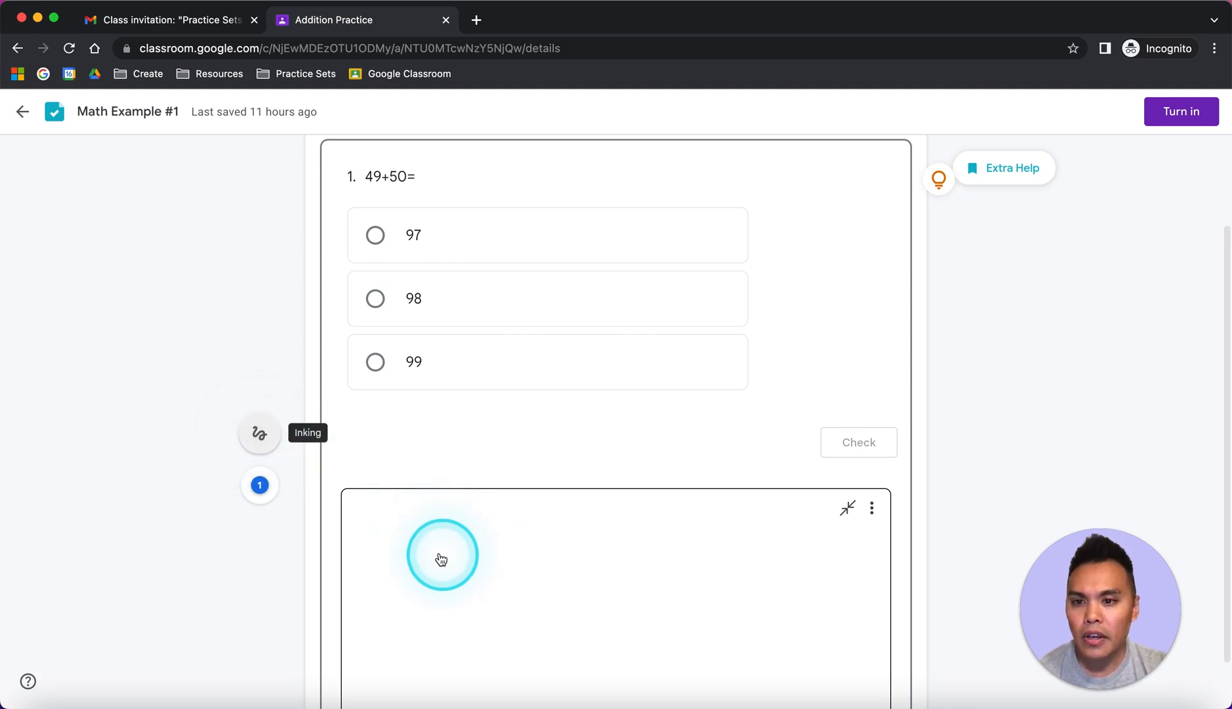
pyautogui.click(444, 523)
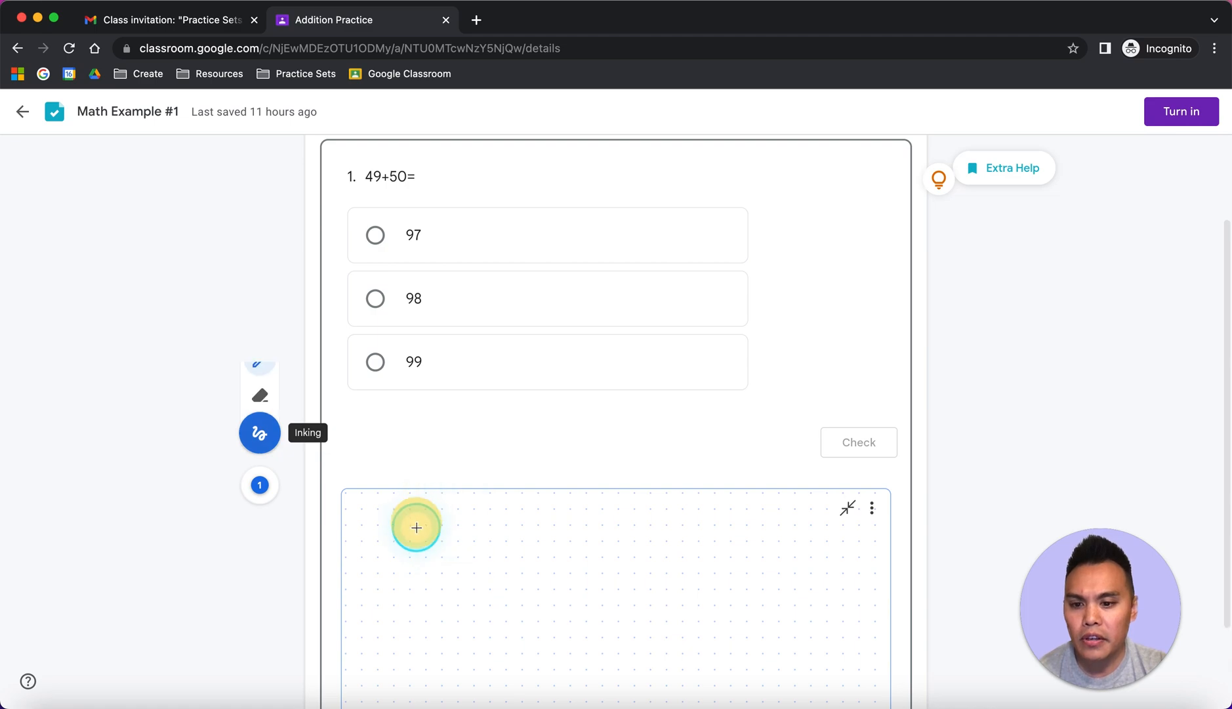
pyautogui.moveTo(490, 537)
pyautogui.mouseDown()
pyautogui.moveTo(468, 564)
pyautogui.moveTo(484, 526)
pyautogui.mouseUp()
pyautogui.moveTo(367, 603)
pyautogui.mouseDown()
pyautogui.moveTo(407, 600)
pyautogui.moveTo(387, 624)
pyautogui.moveTo(413, 612)
pyautogui.mouseUp()
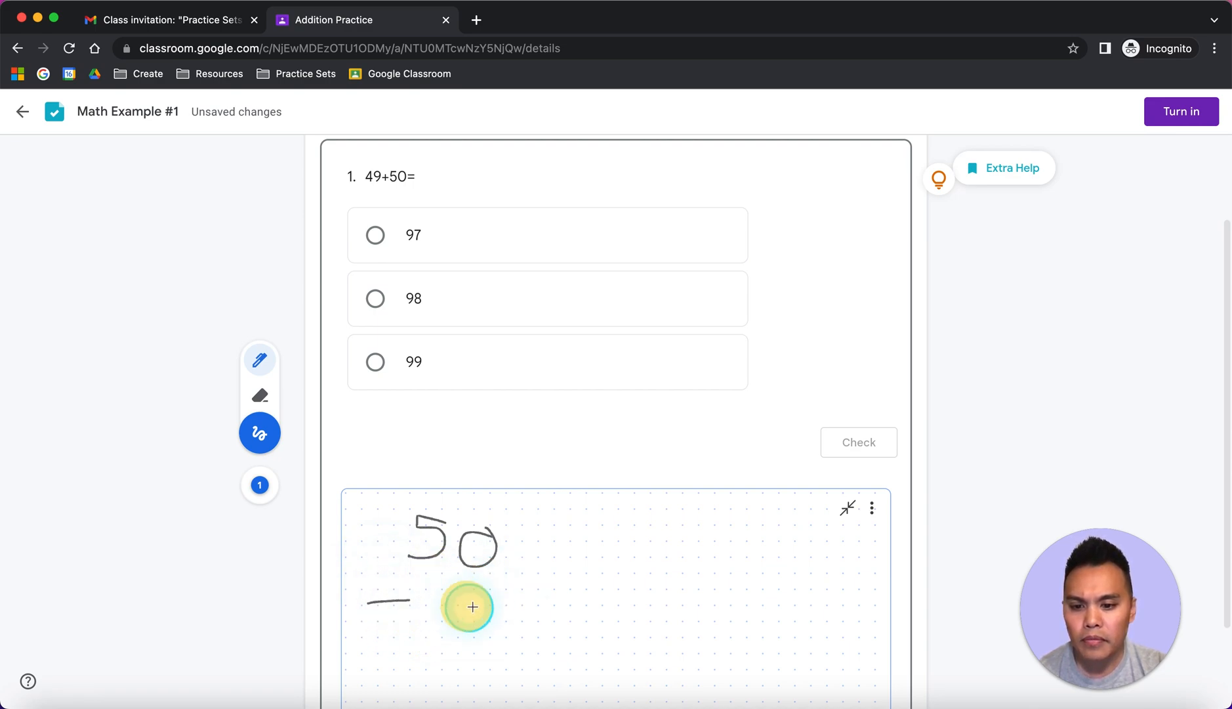
pyautogui.moveTo(364, 646)
pyautogui.mouseDown()
pyautogui.moveTo(526, 632)
pyautogui.moveTo(462, 656)
pyautogui.moveTo(493, 682)
pyautogui.mouseUp()
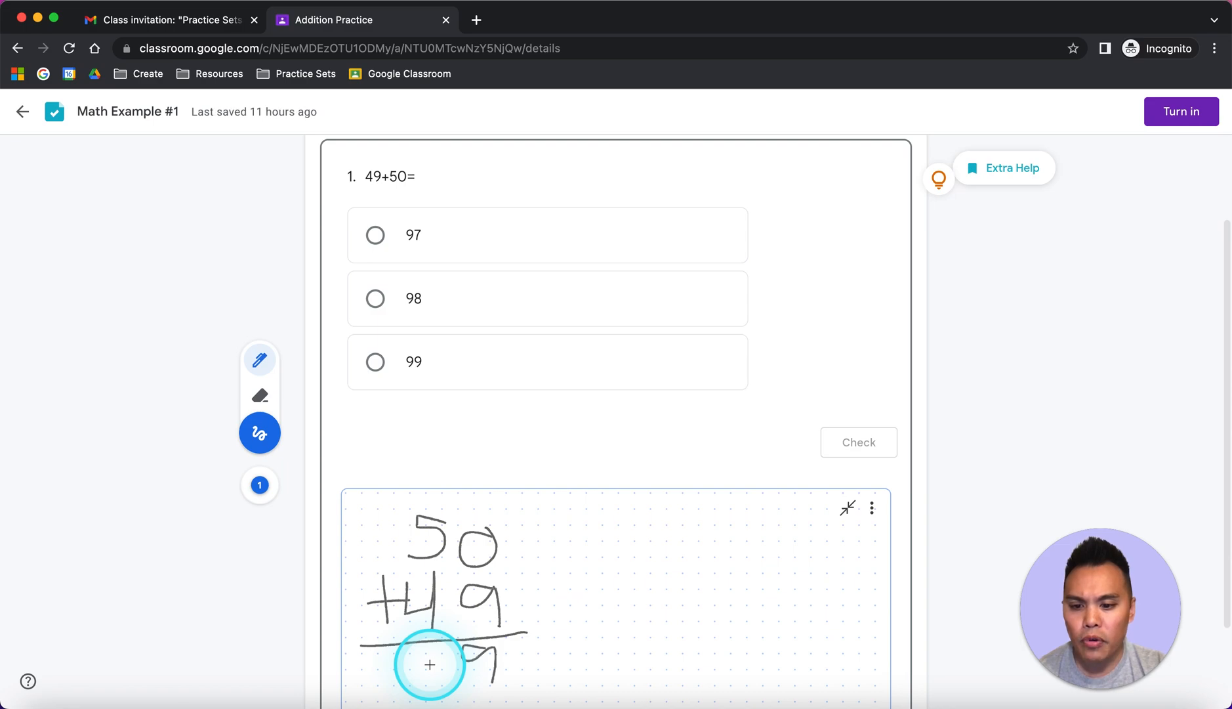
pyautogui.moveTo(430, 665)
pyautogui.mouseDown()
pyautogui.moveTo(407, 665)
pyautogui.moveTo(435, 693)
pyautogui.mouseUp()
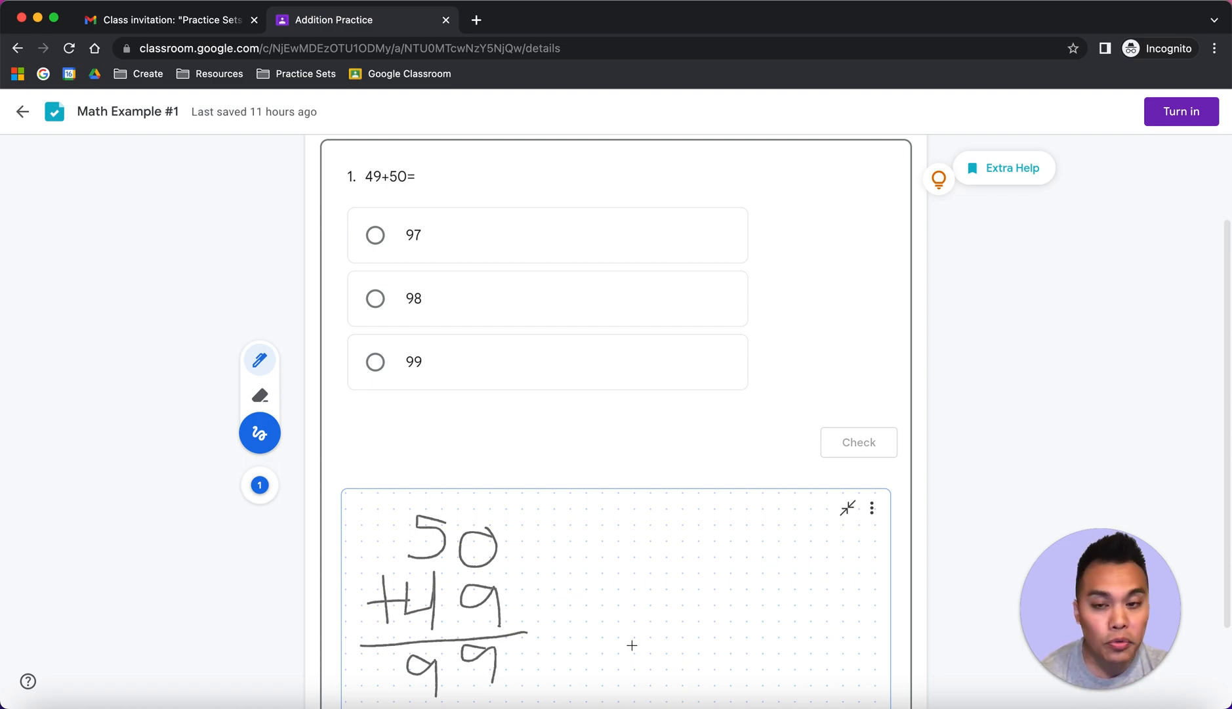
# Answer problem 1 with 99 and check the answer.
pyautogui.click(378, 365)
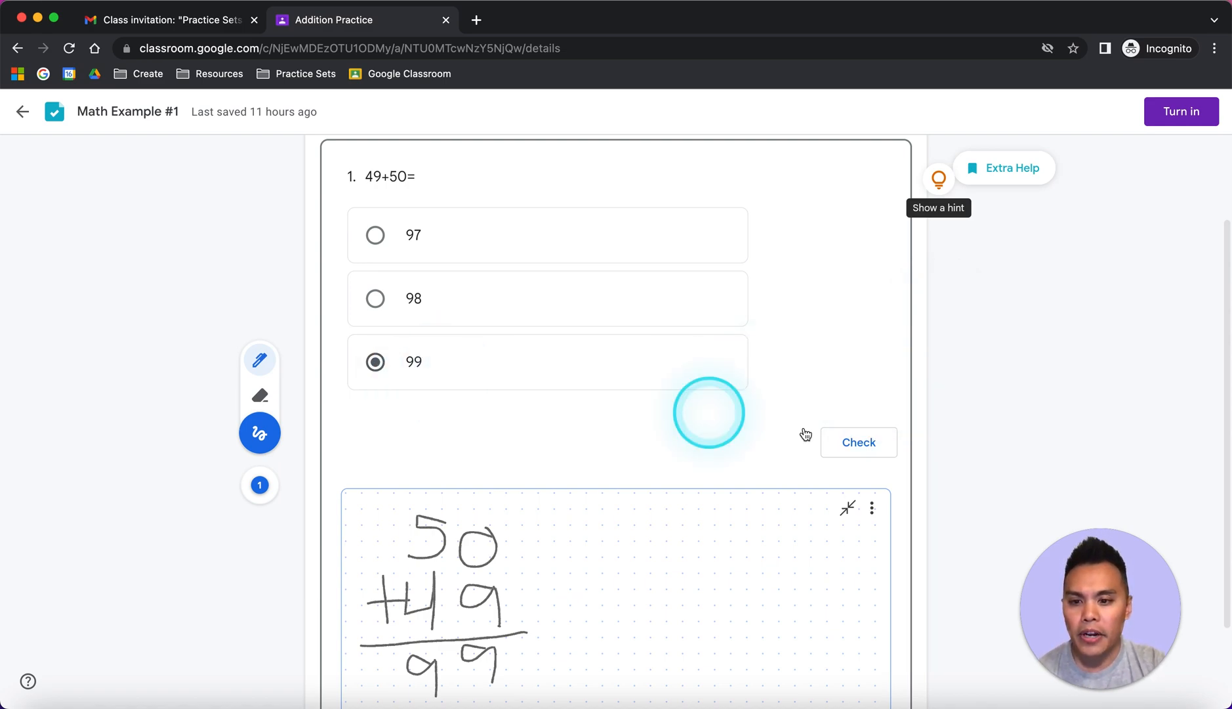
pyautogui.click(863, 443)
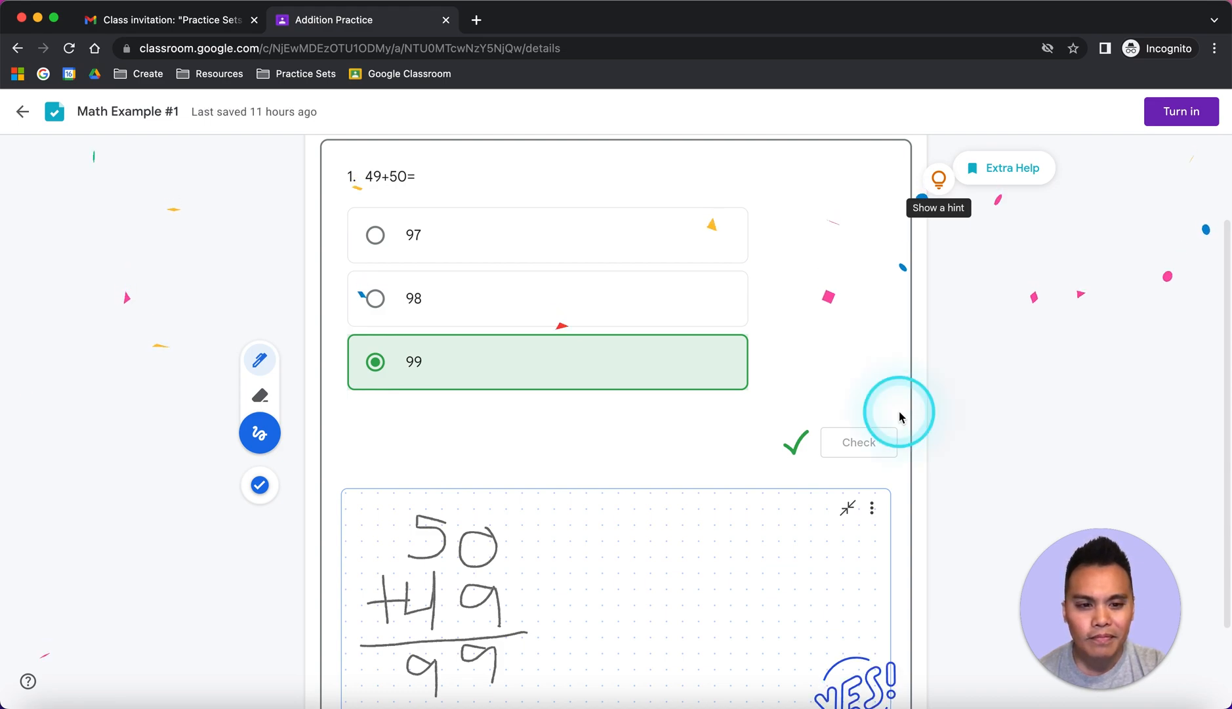
pyautogui.scroll(-3, 900, 415)
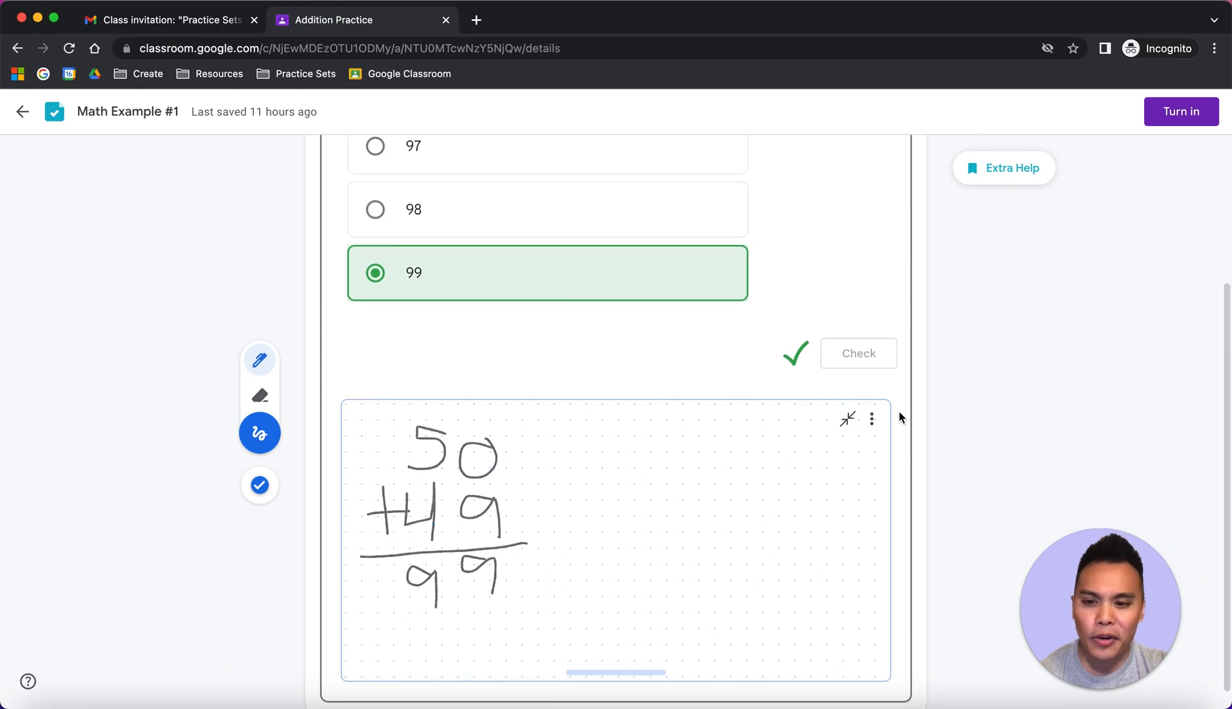
pyautogui.scroll(-1, 899, 418)
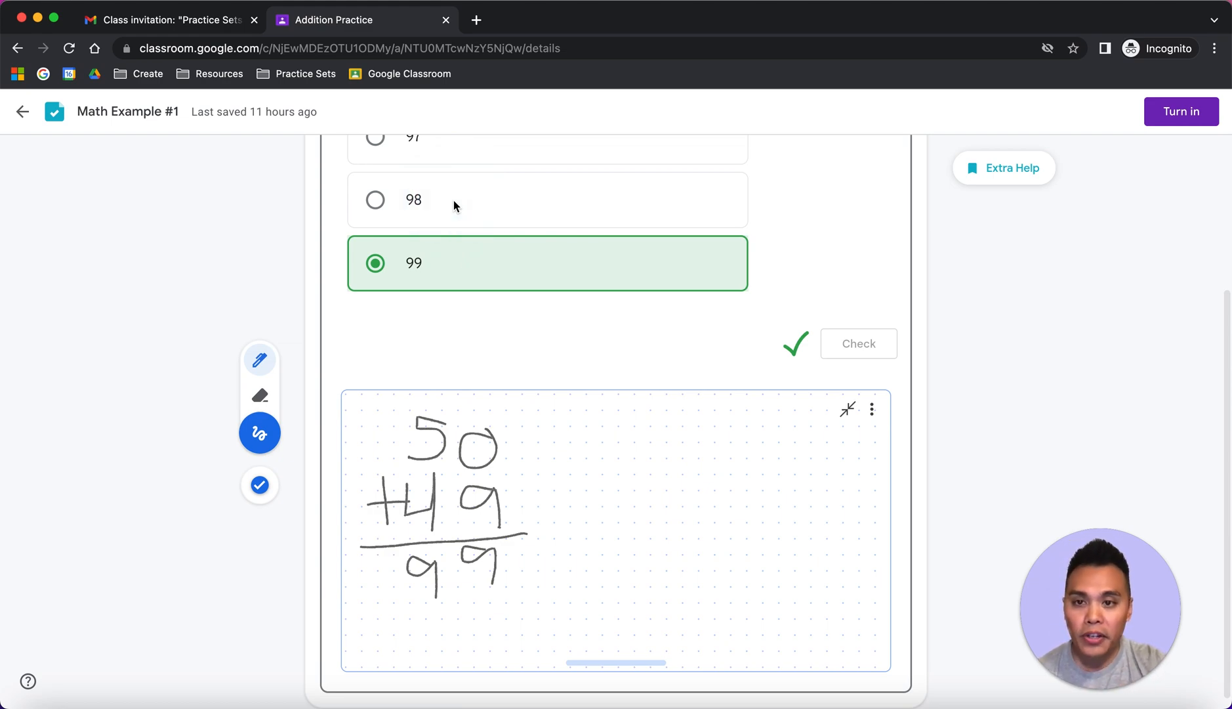
# Switch back to the teacher's window and open the student work review for the Addition Practice assignment.
pyautogui.hotkey('ctrl', 'Up')
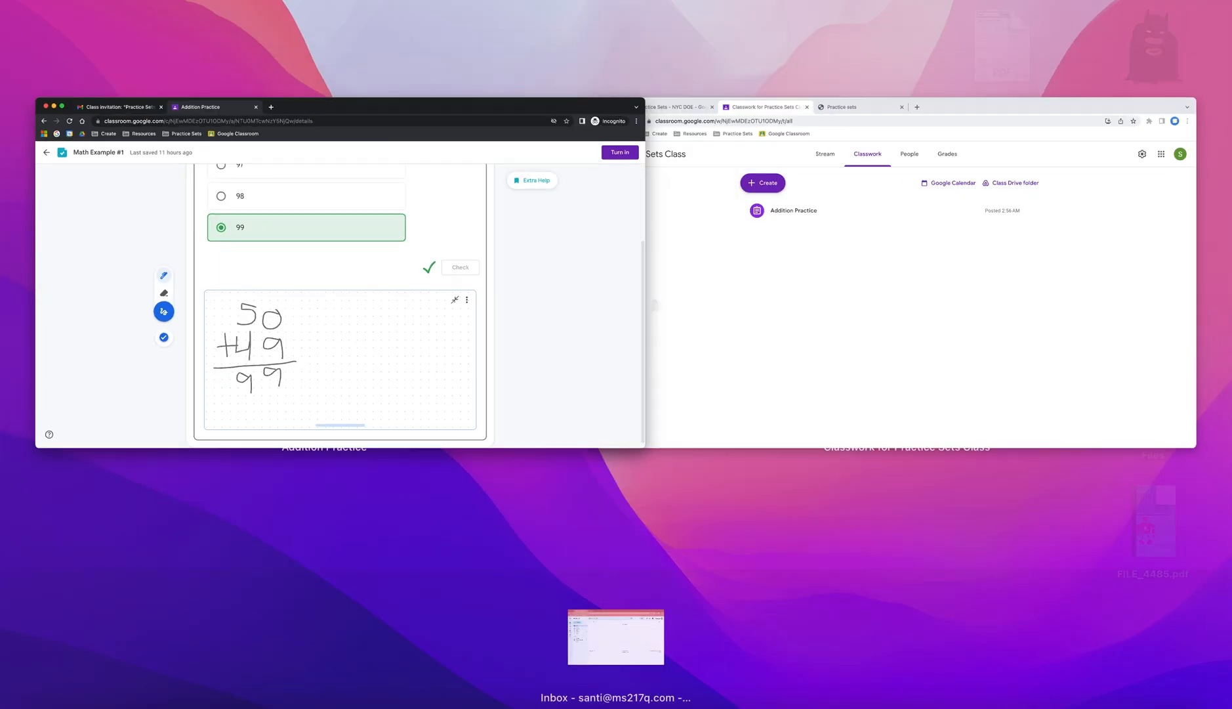
pyautogui.click(759, 299)
pyautogui.click(652, 269)
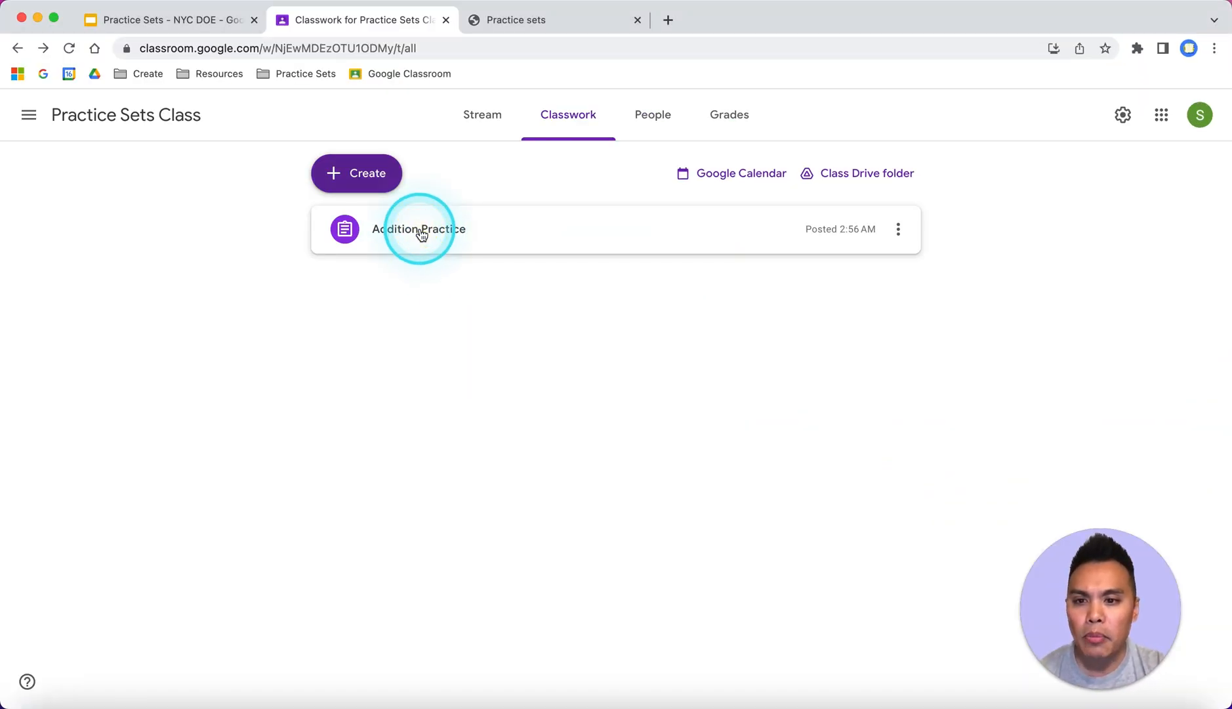
pyautogui.click(421, 234)
pyautogui.click(668, 289)
pyautogui.click(495, 235)
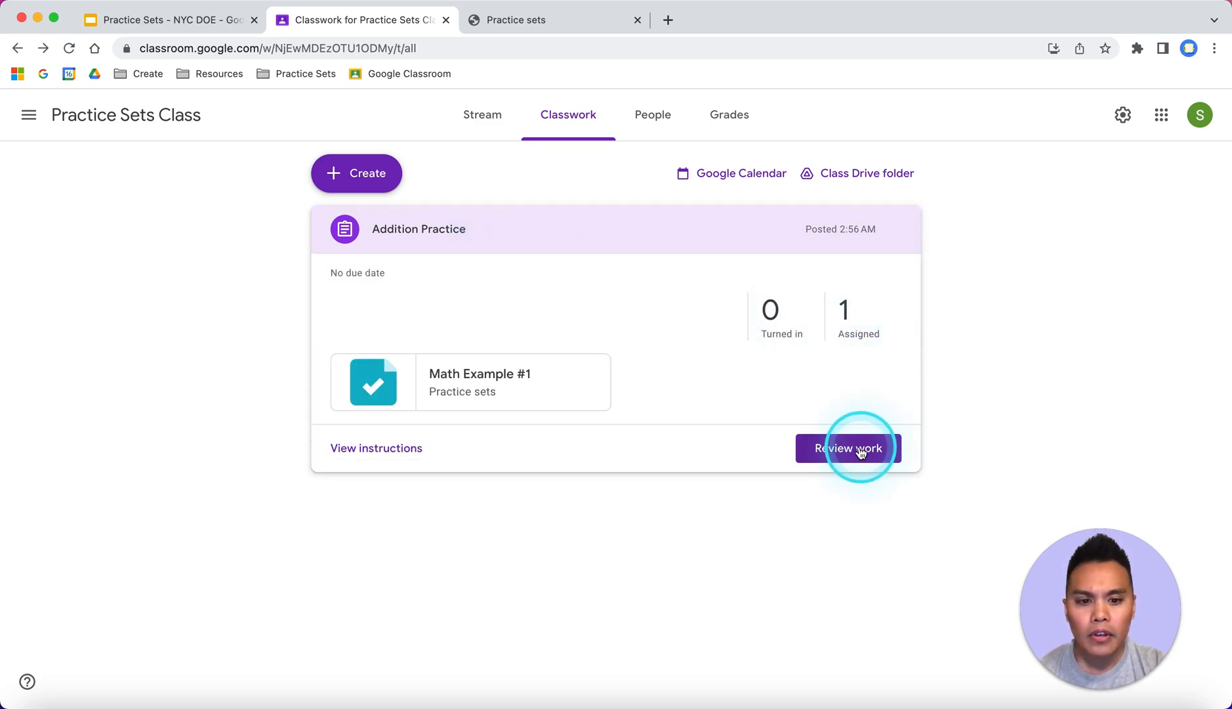
pyautogui.click(861, 449)
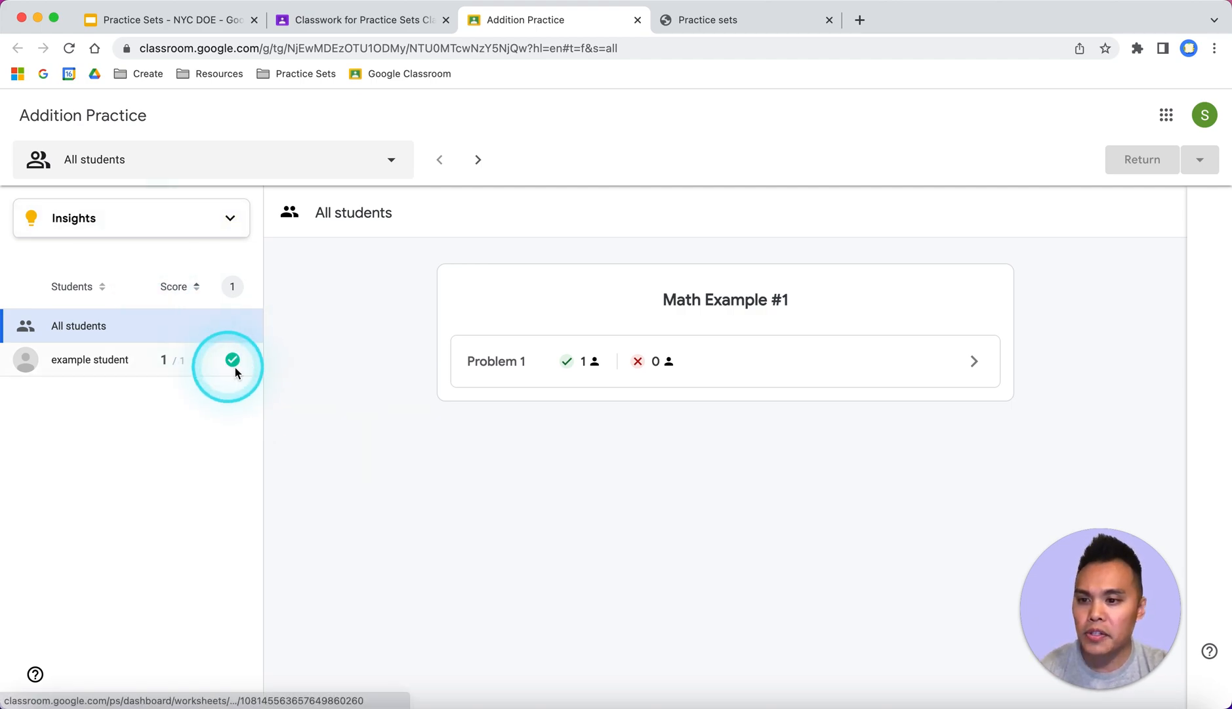
pyautogui.moveTo(234, 368)
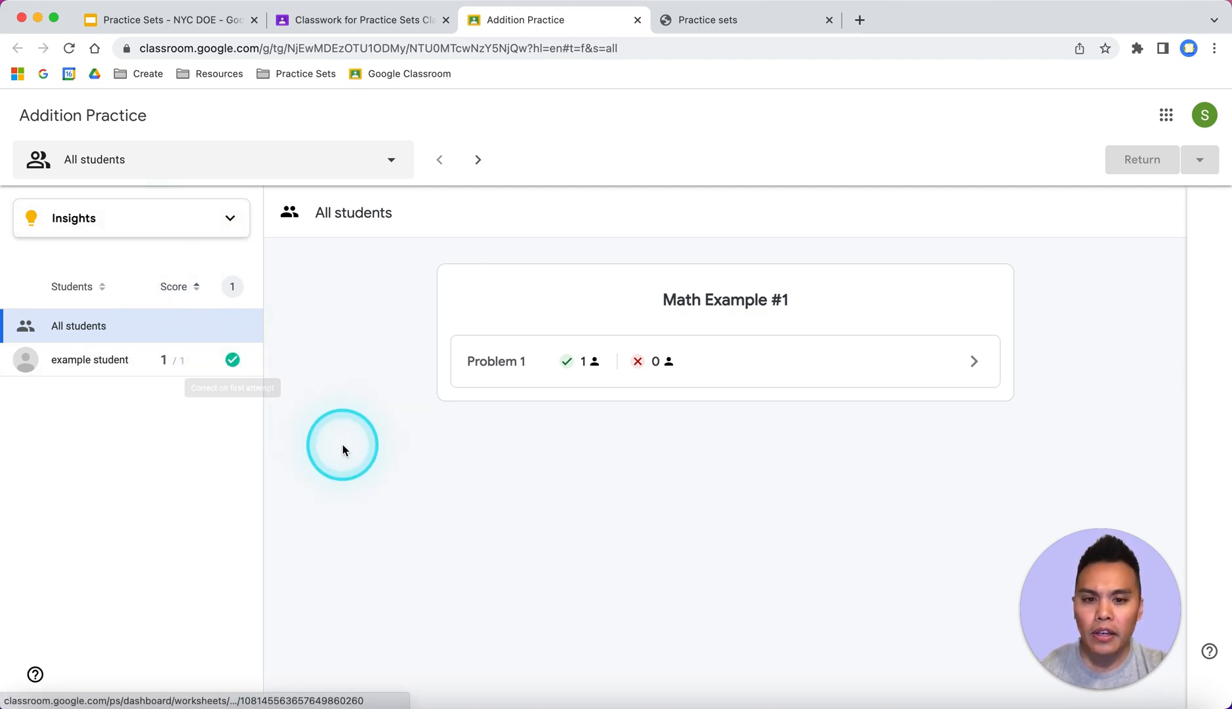
# Switch to the Practice Sets presentation and examine the Insights overview slide, magnifying the class performance details.
pyautogui.click(184, 21)
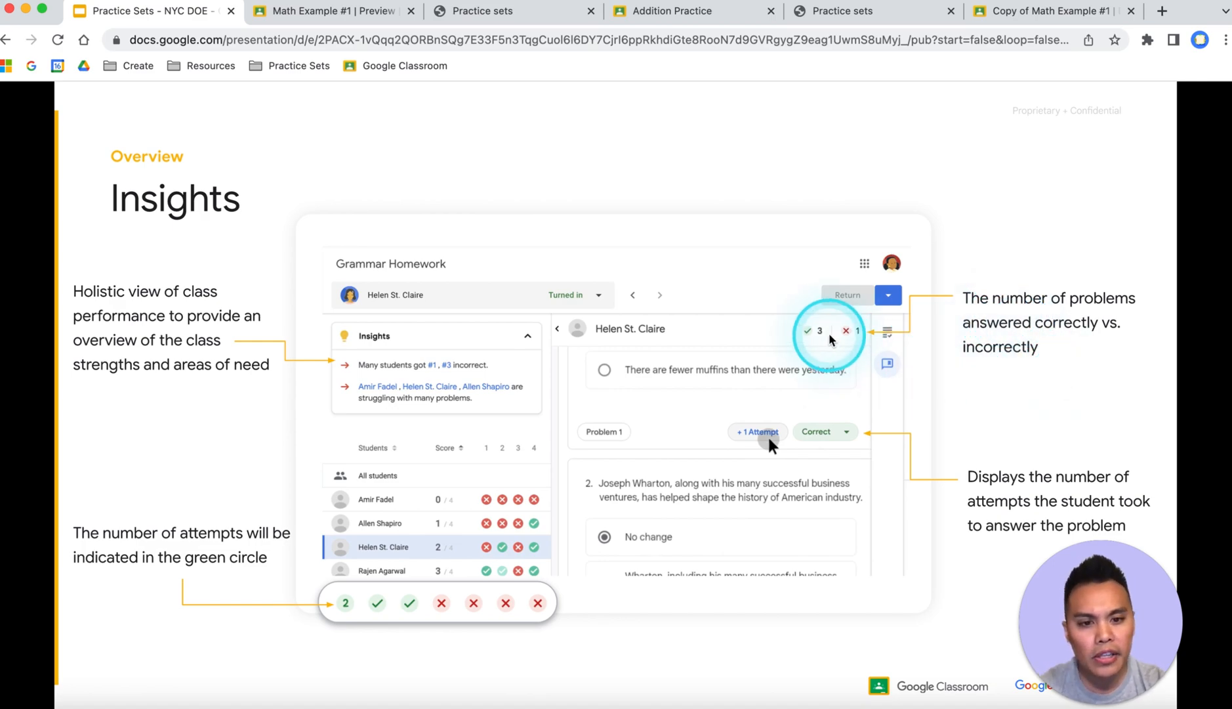
pyautogui.hotkey('ctrl', 'alt', 'm')
pyautogui.hotkey('ctrl', 'alt', 'm')
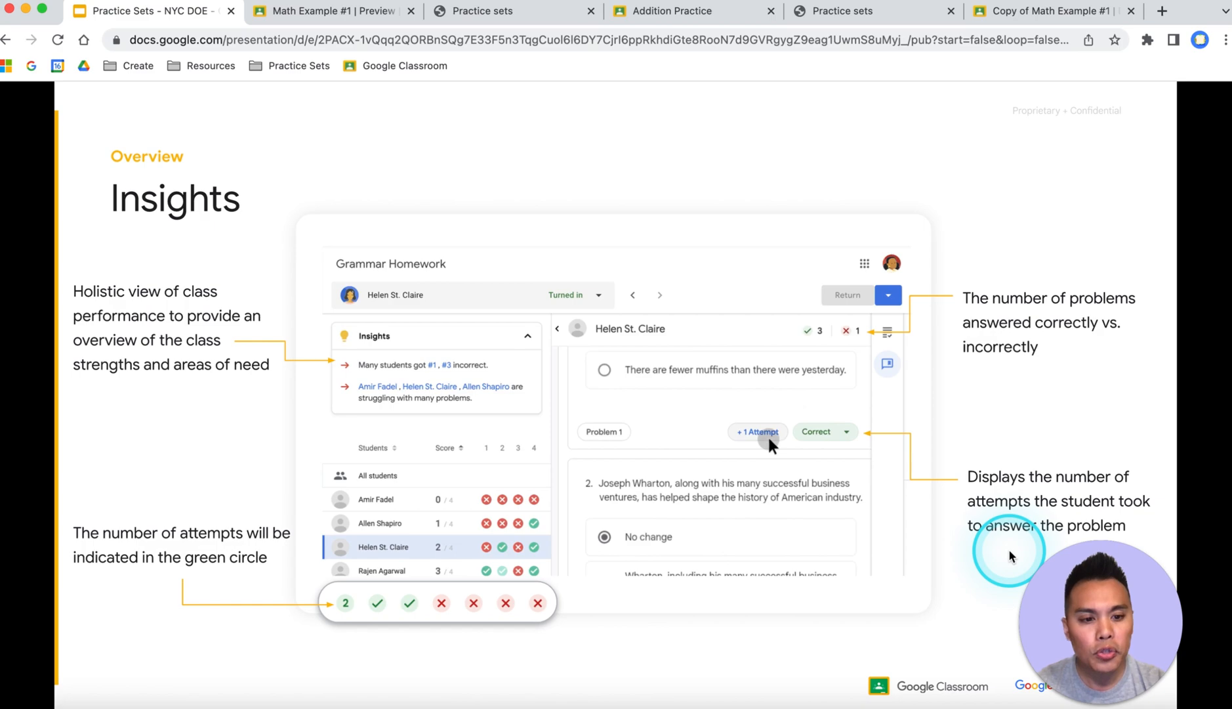
pyautogui.hotkey('ctrl', 'alt', 'm')
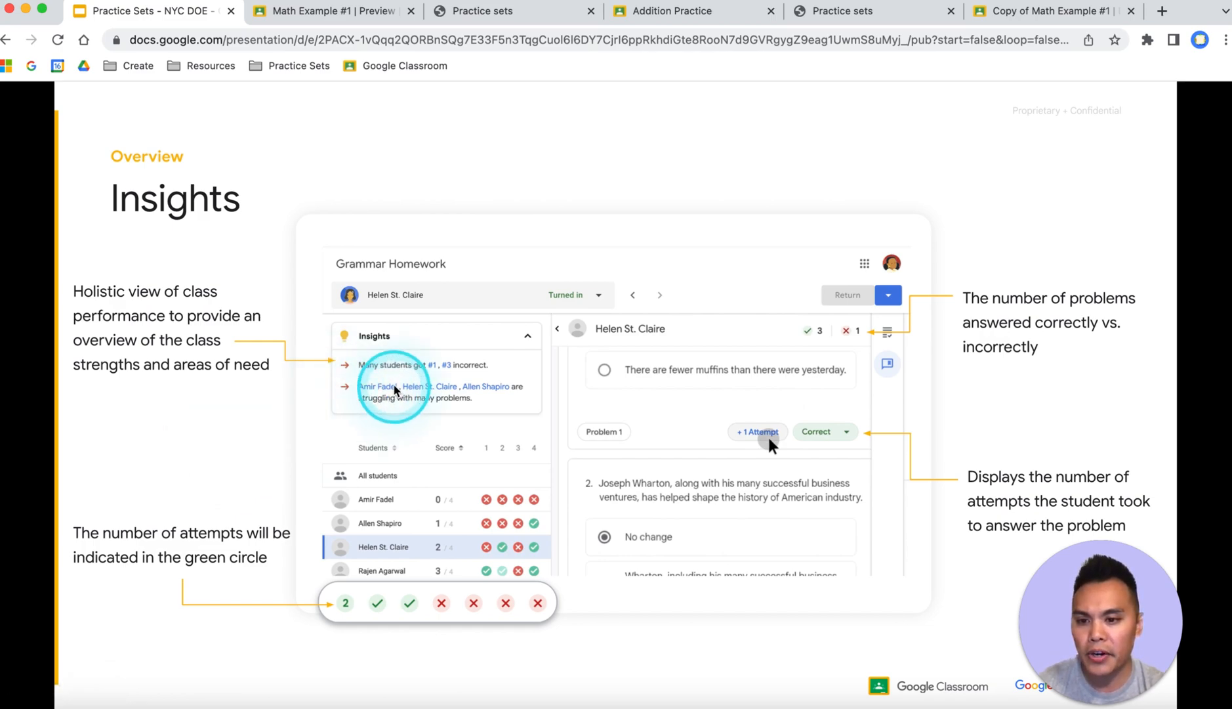
pyautogui.hotkey('ctrl', 'm')
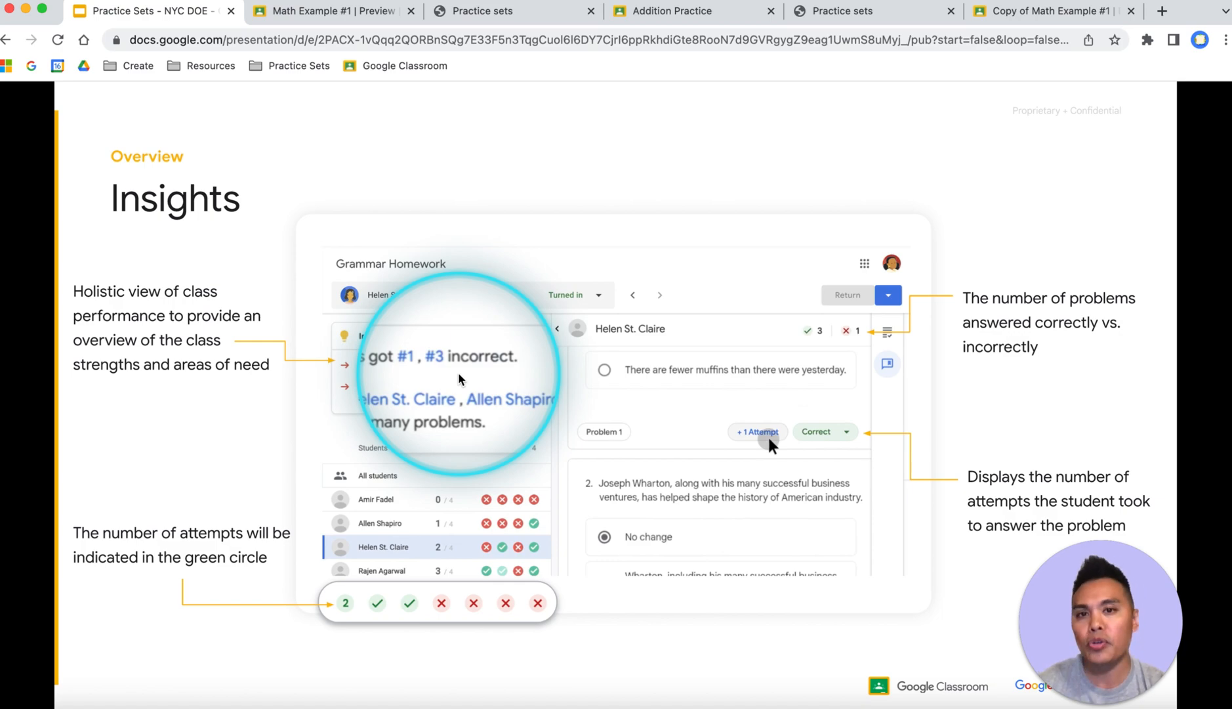
pyautogui.hotkey('ctrl', 'm')
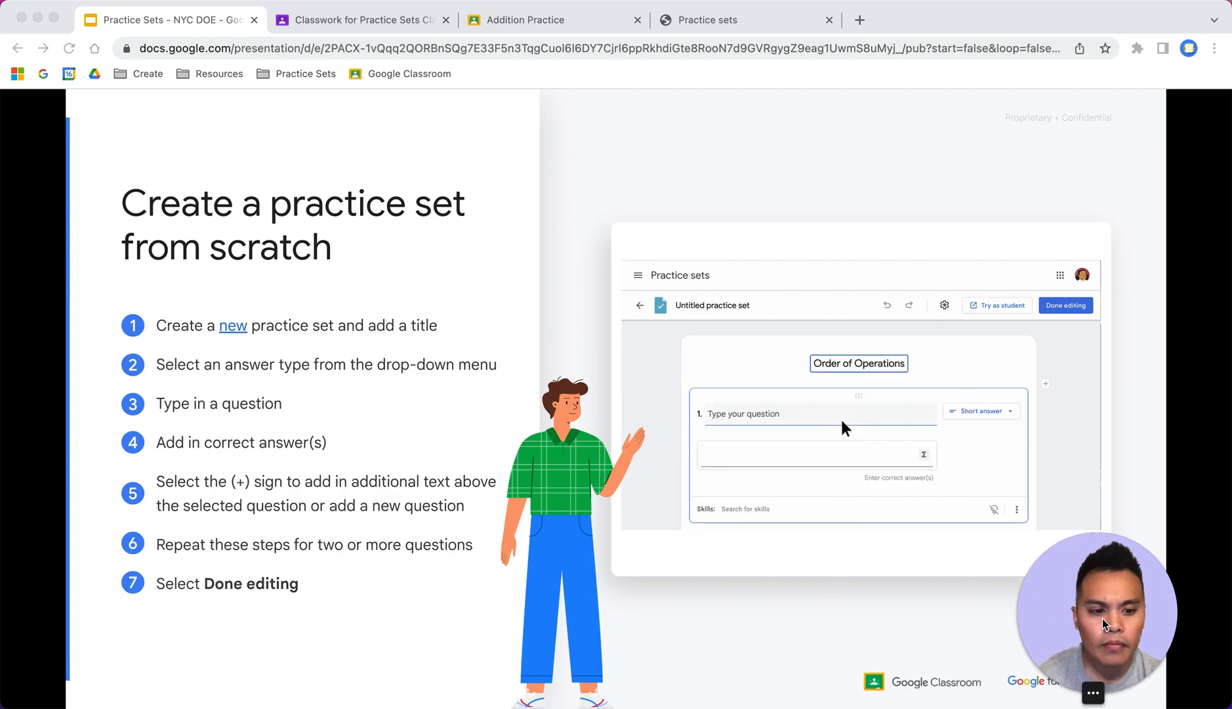
# View the slides on creating a practice set from scratch and from an existing PDF.
pyautogui.moveTo(1104, 619); pyautogui.dragTo(139, 648)
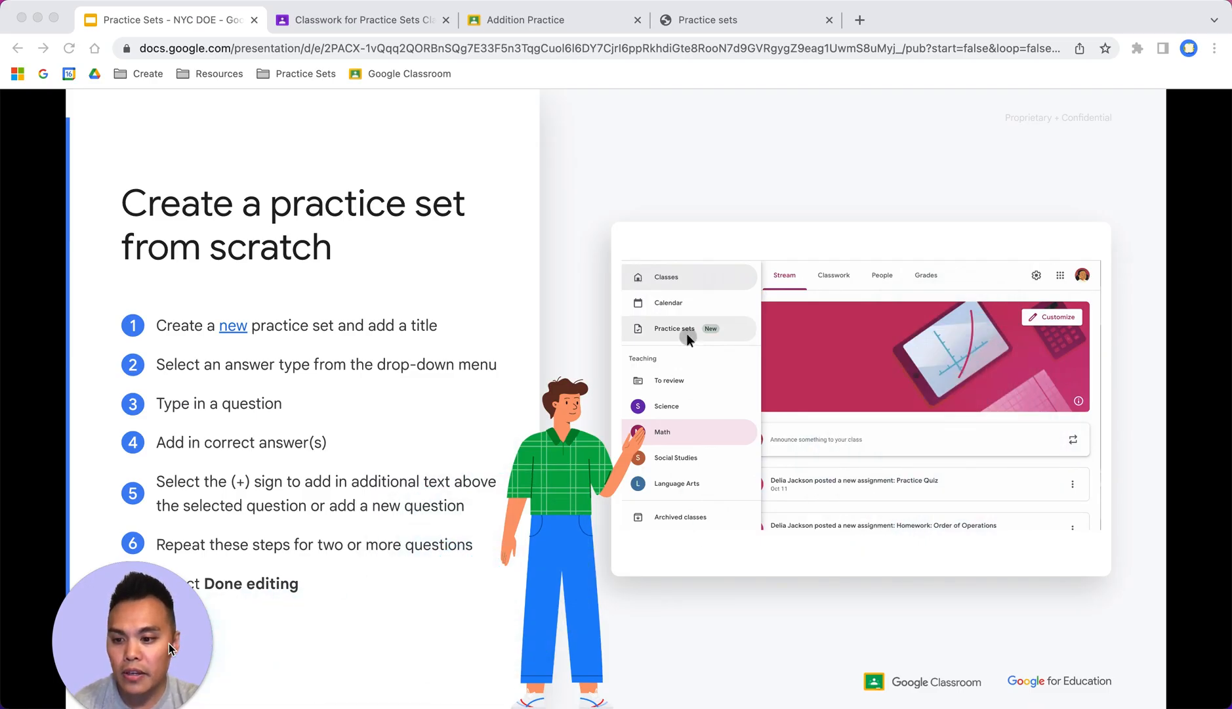
pyautogui.moveTo(168, 649); pyautogui.dragTo(1128, 627)
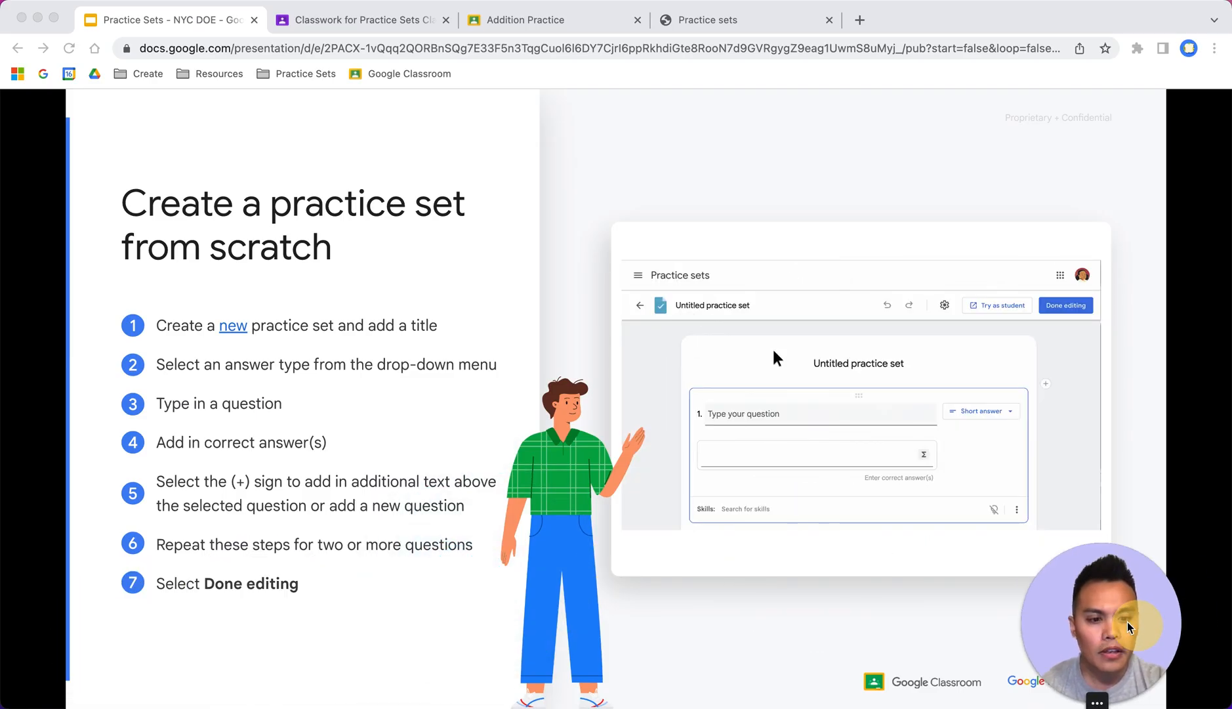
pyautogui.click(887, 572)
pyautogui.click(799, 167)
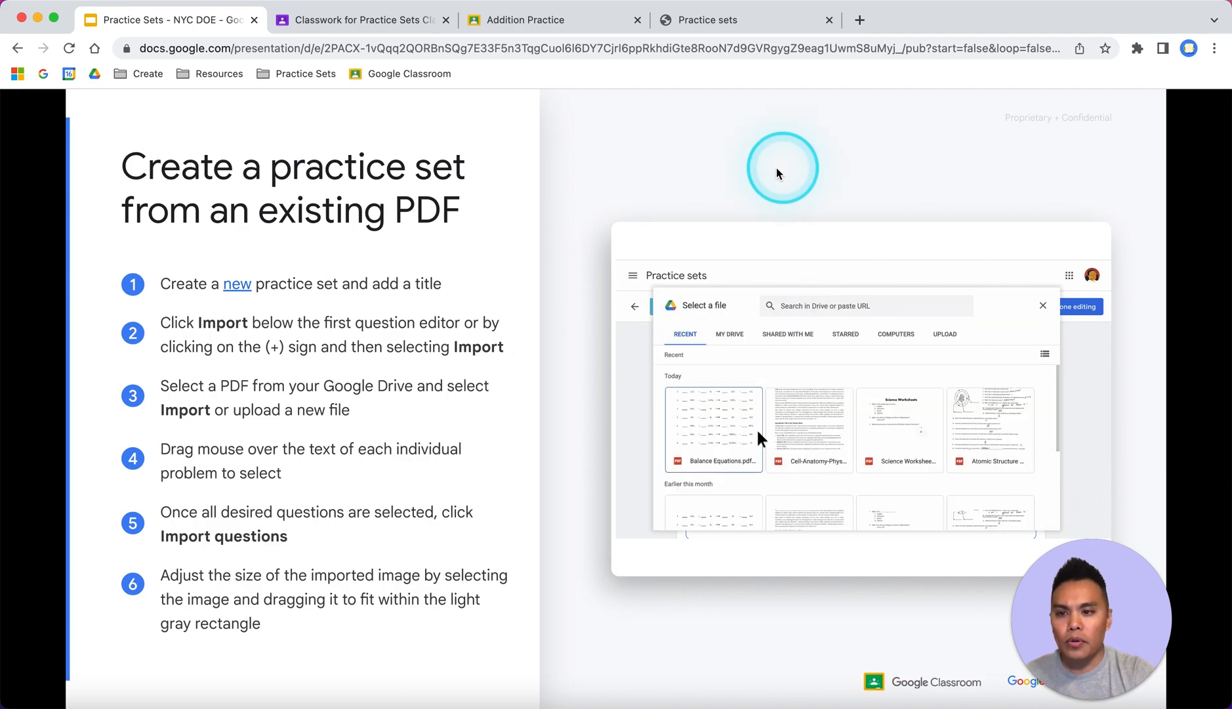
# Switch to the Practice Sets Class in Google Classroom and open the practice set Math Example #1 for editing.
pyautogui.click(511, 28)
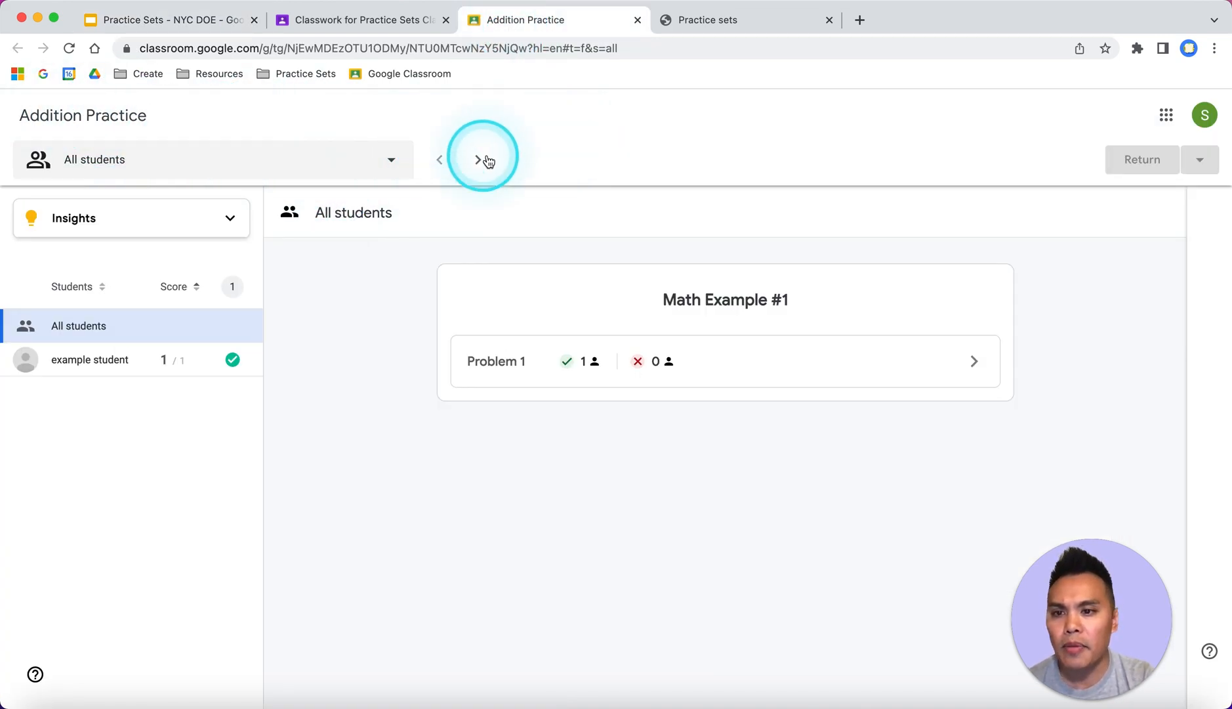
pyautogui.click(376, 21)
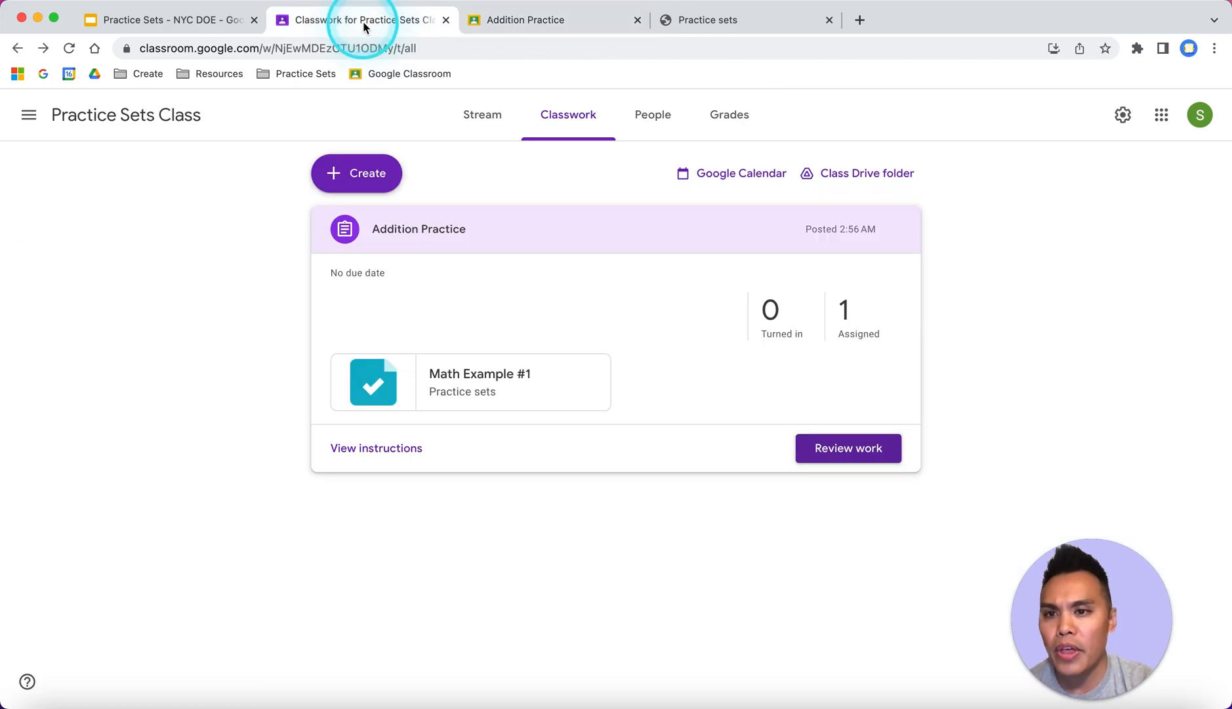
pyautogui.click(92, 117)
pyautogui.click(30, 118)
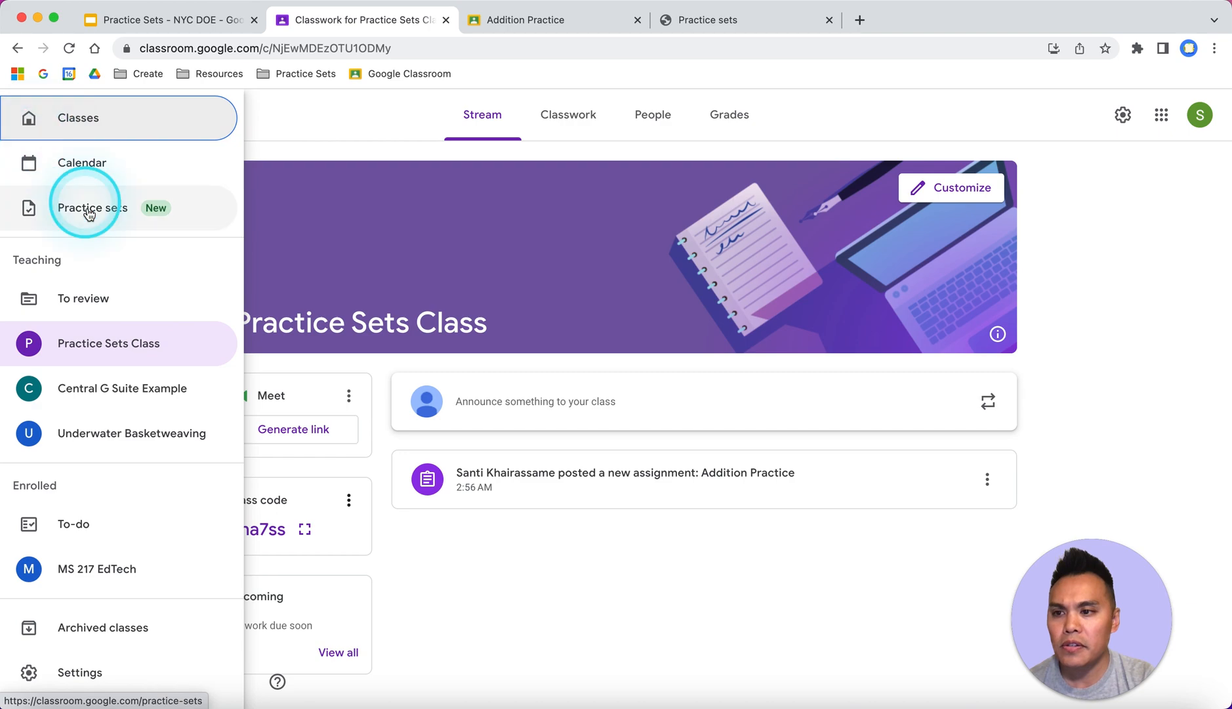
pyautogui.click(89, 217)
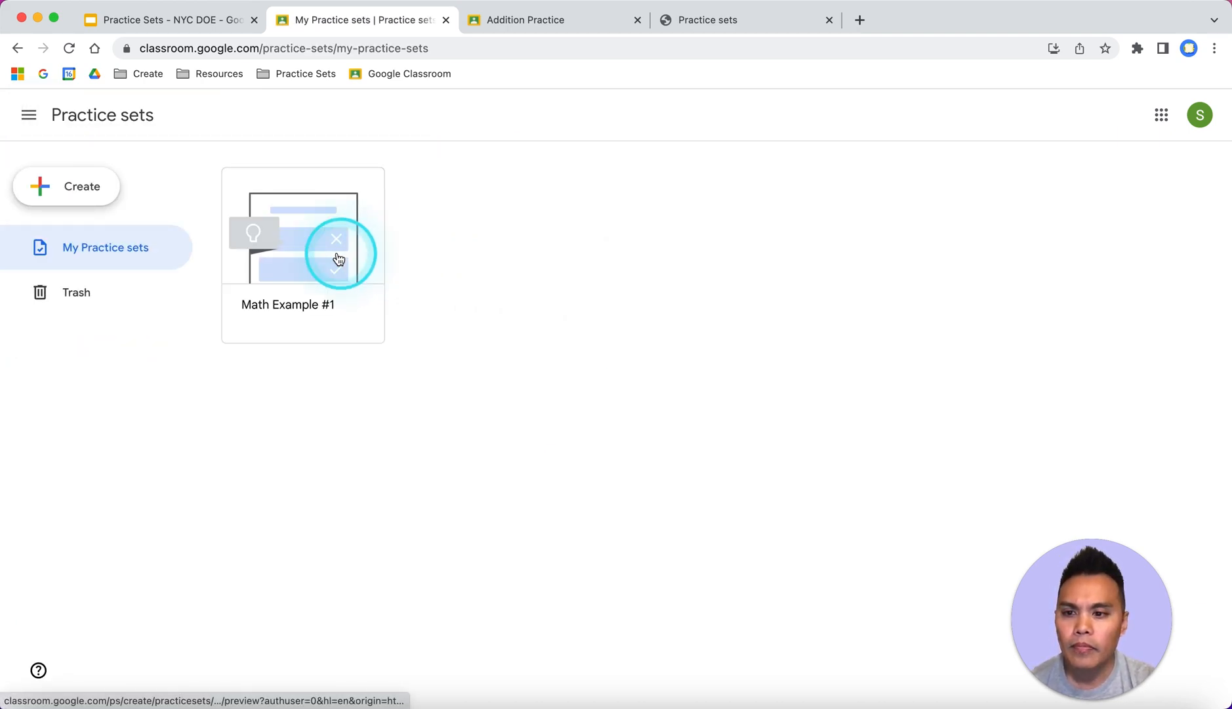
pyautogui.click(330, 252)
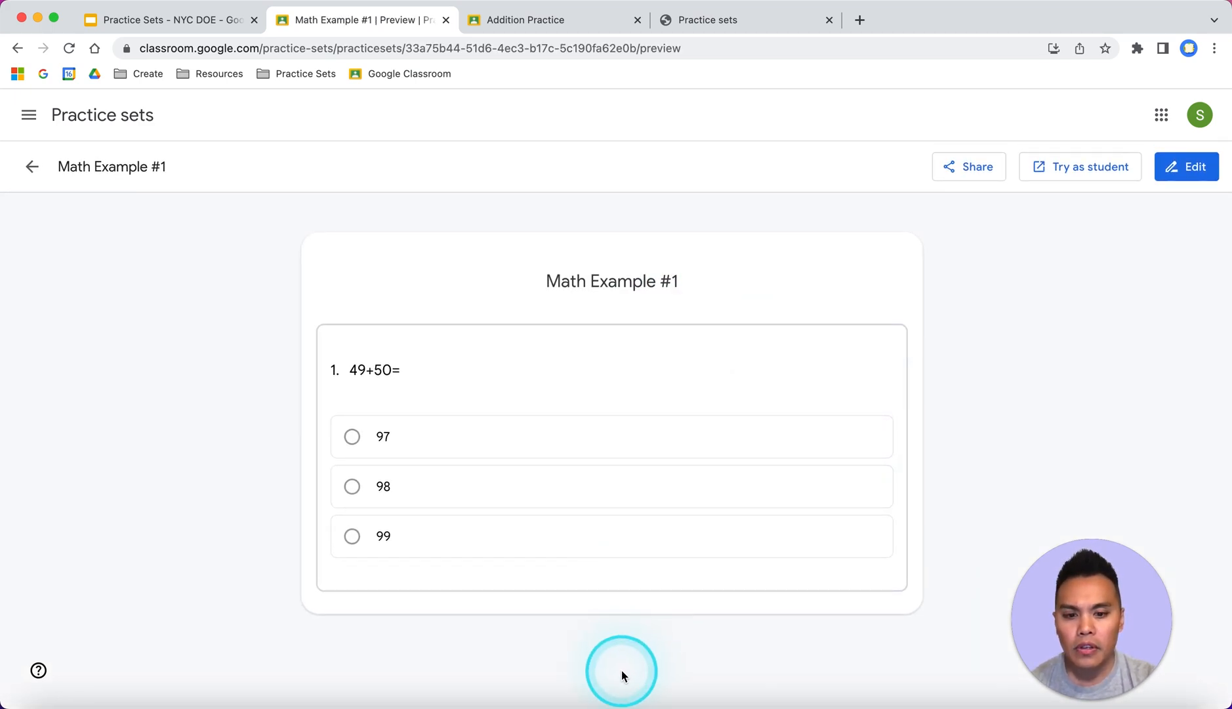
pyautogui.click(1186, 168)
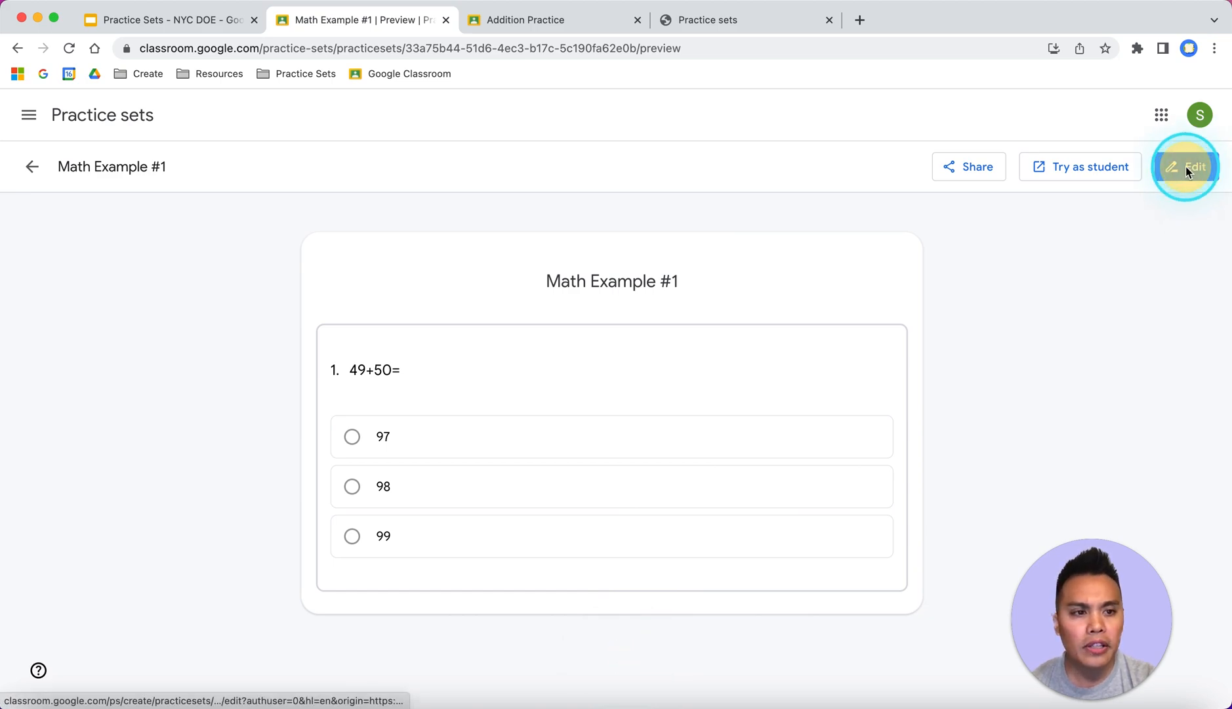
# Start a question import below question 1, using the first recent Math Worksheet PDF from Google Drive.
pyautogui.scroll(-4, 570, 472)
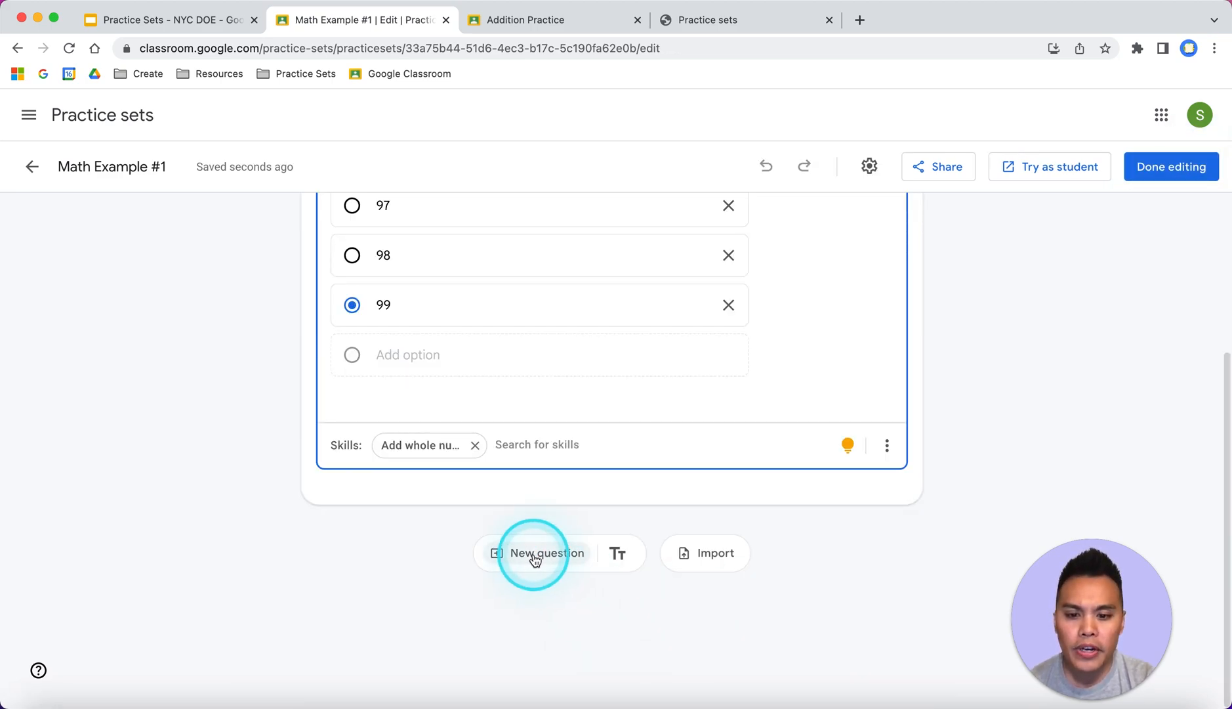
pyautogui.click(722, 555)
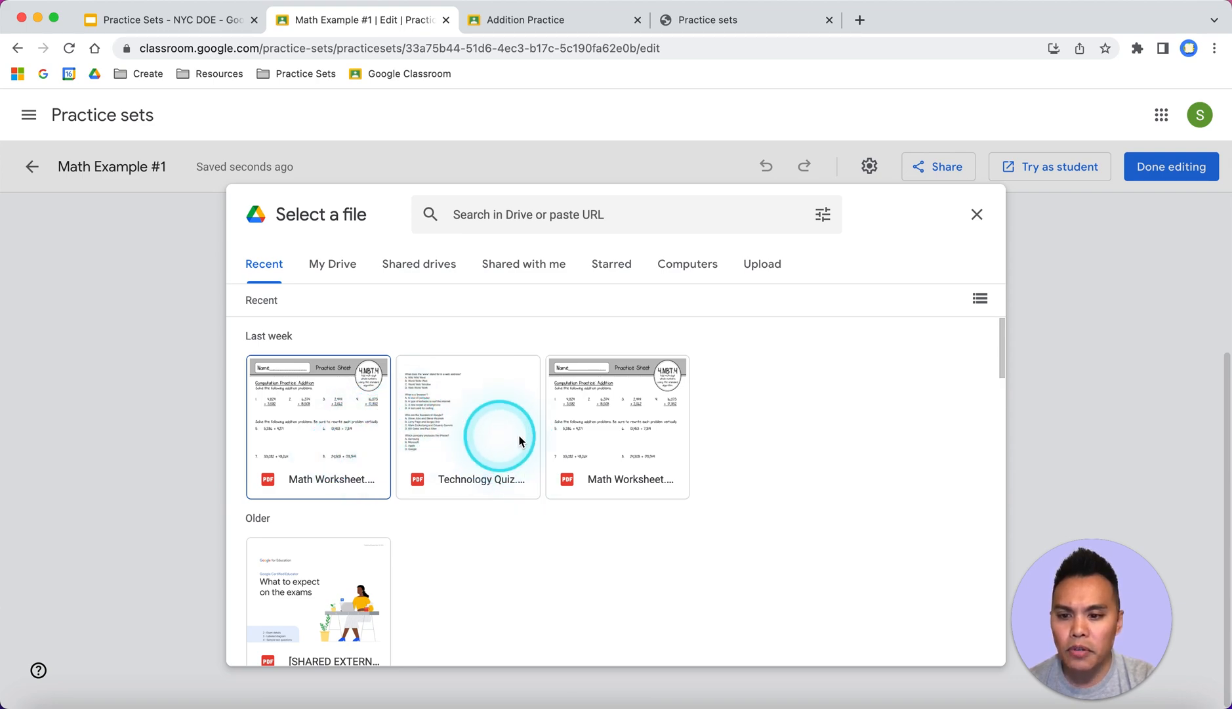
pyautogui.click(346, 434)
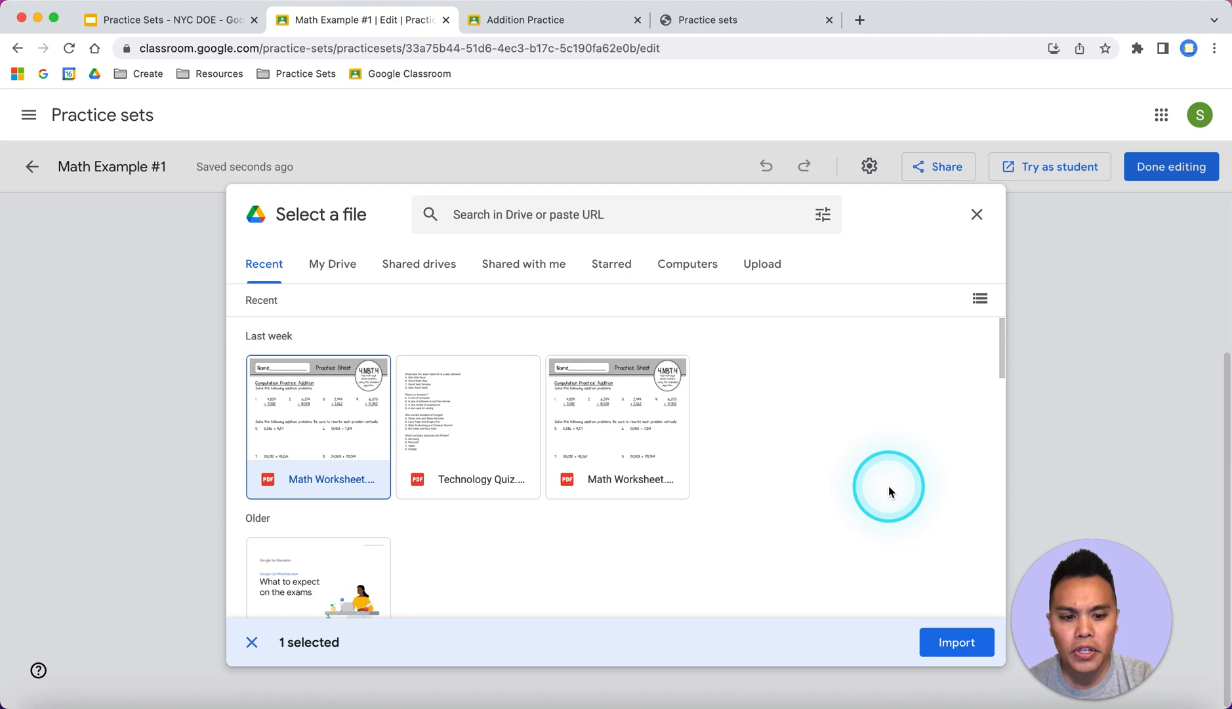
pyautogui.click(955, 641)
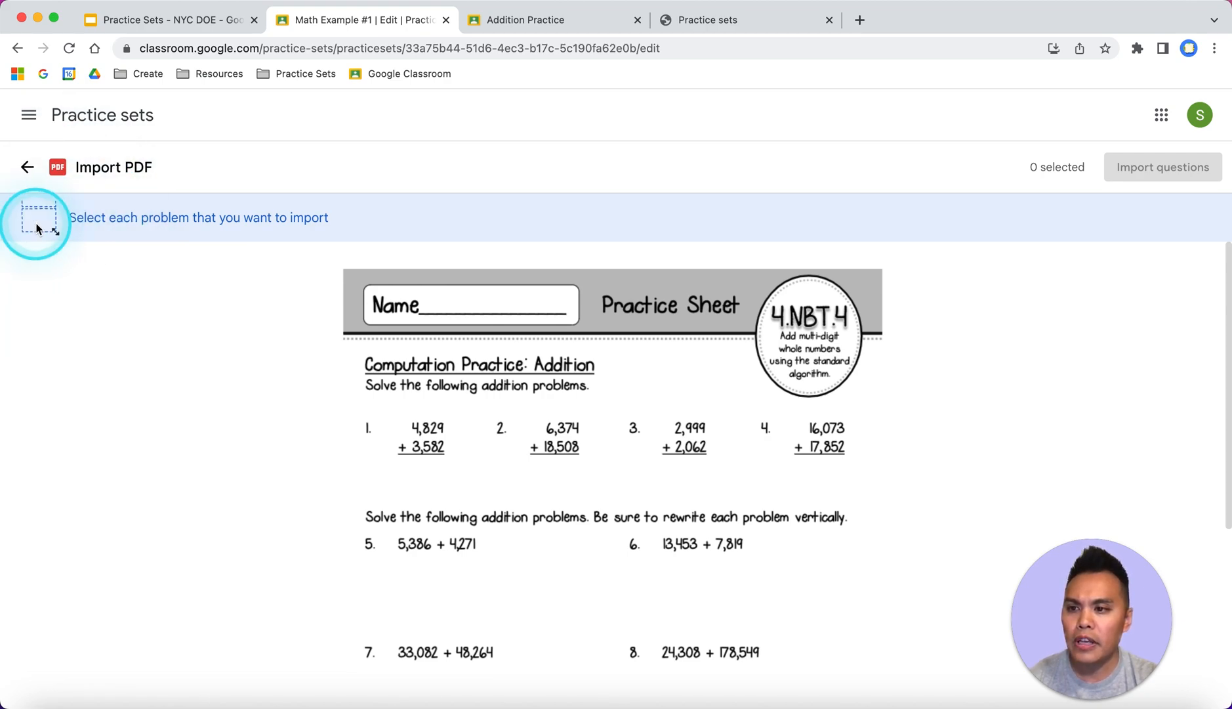
# Mark worksheet problems 1, 3 and 6 in the PDF and import them as questions.
pyautogui.scroll(-2, 223, 404)
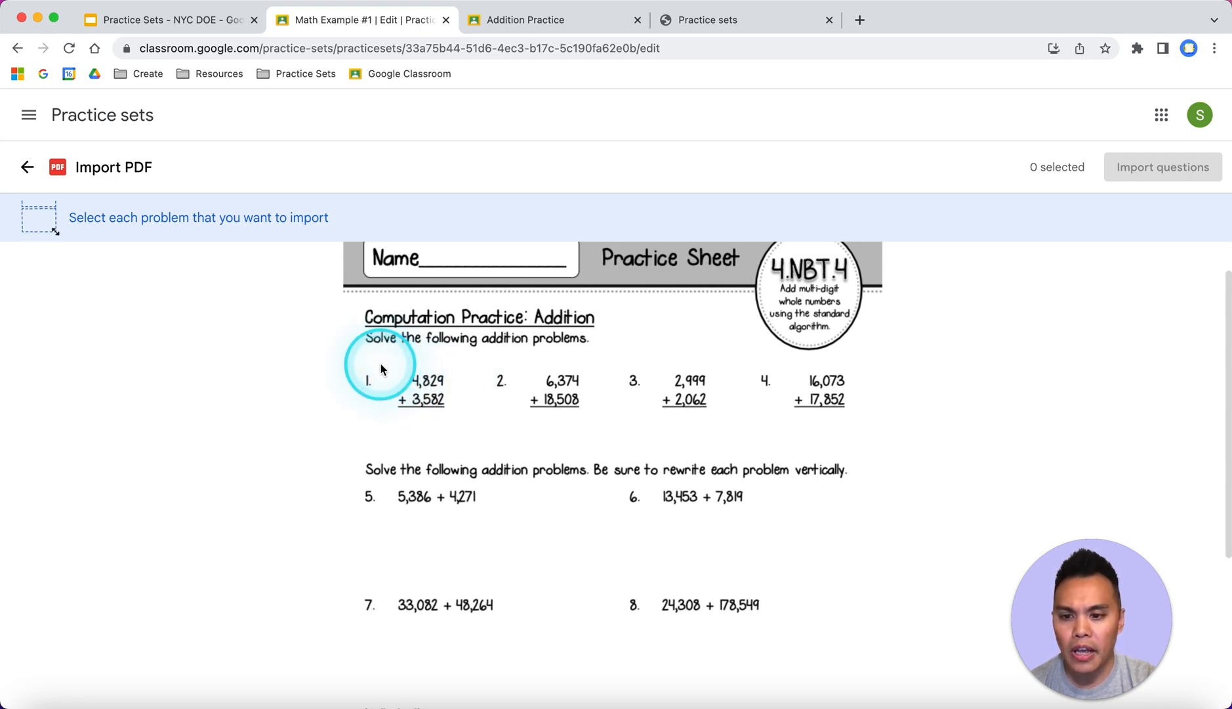
pyautogui.moveTo(386, 372); pyautogui.dragTo(455, 412)
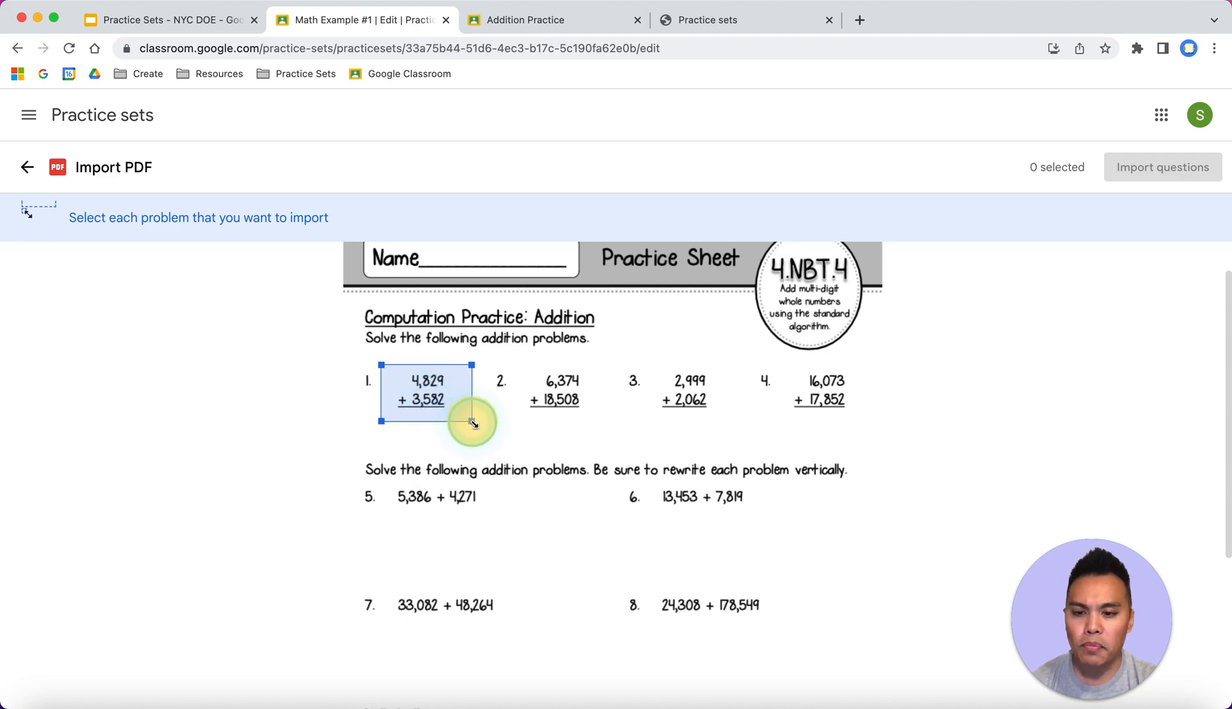
pyautogui.moveTo(473, 423); pyautogui.dragTo(473, 423)
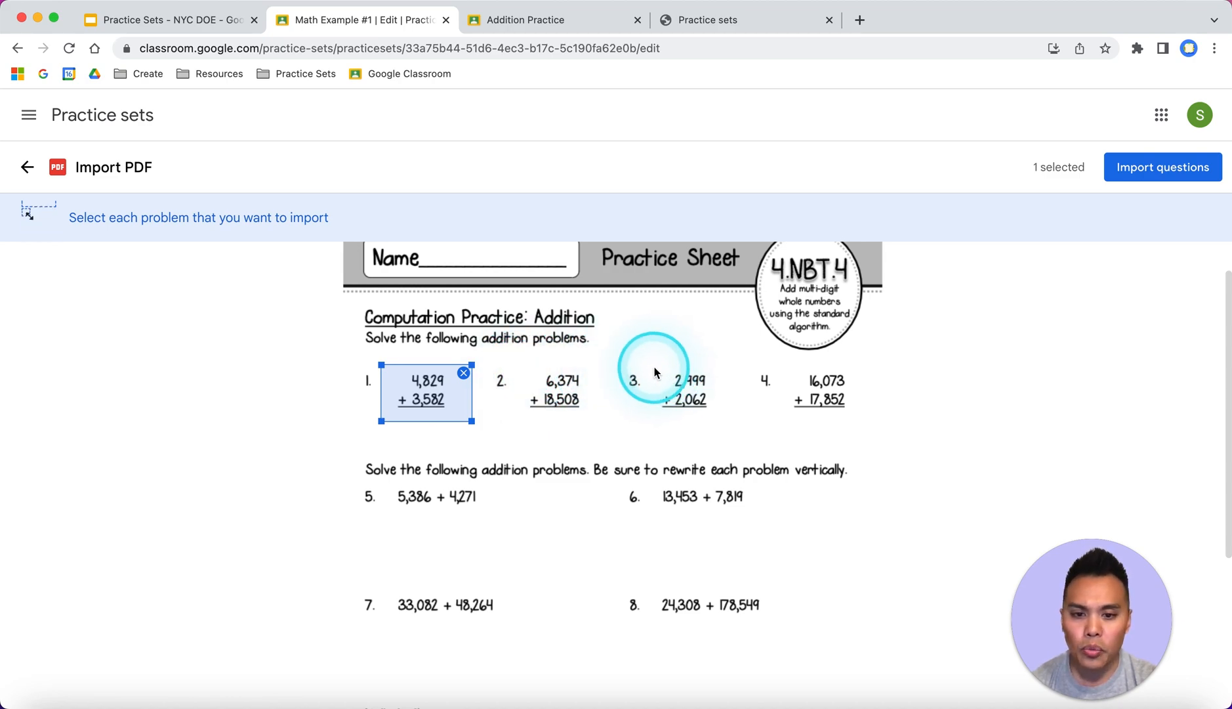
pyautogui.moveTo(648, 359); pyautogui.dragTo(735, 422)
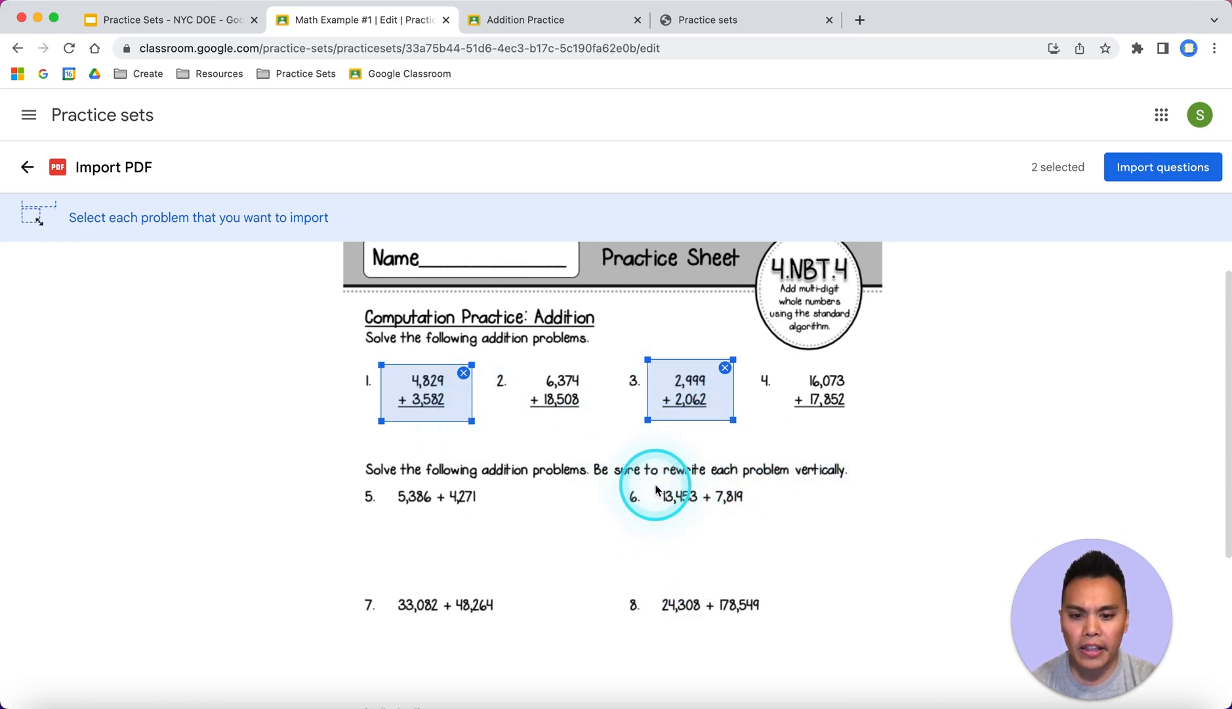
pyautogui.moveTo(653, 482); pyautogui.dragTo(767, 514)
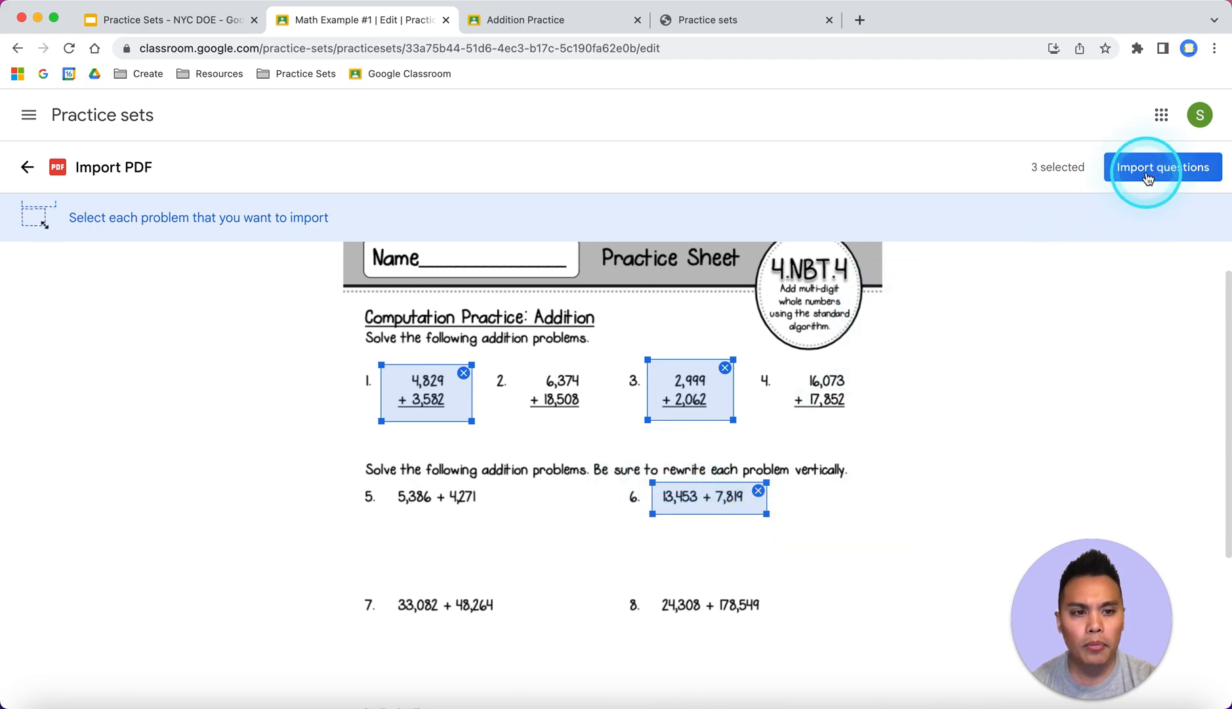
pyautogui.click(1168, 171)
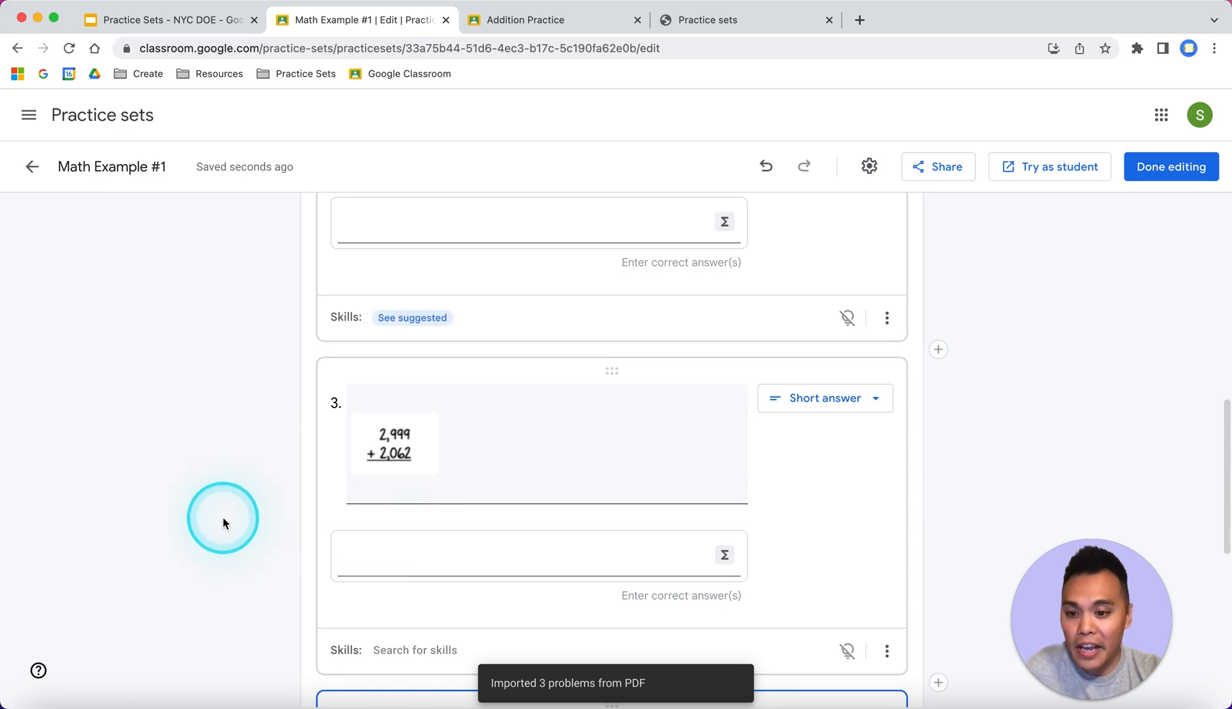
# Search the skills for "add multi" and tag question 2 with Add multi-digit numbers using a number line.
pyautogui.scroll(3, 225, 461)
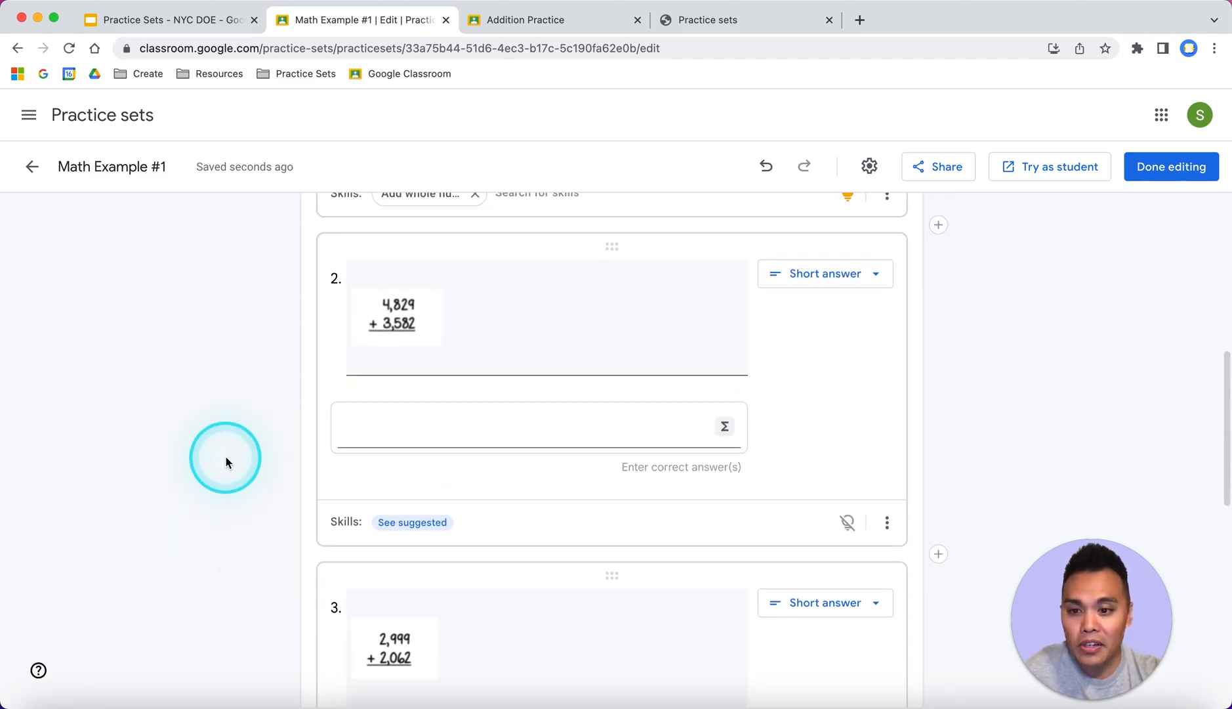
pyautogui.scroll(3, 226, 462)
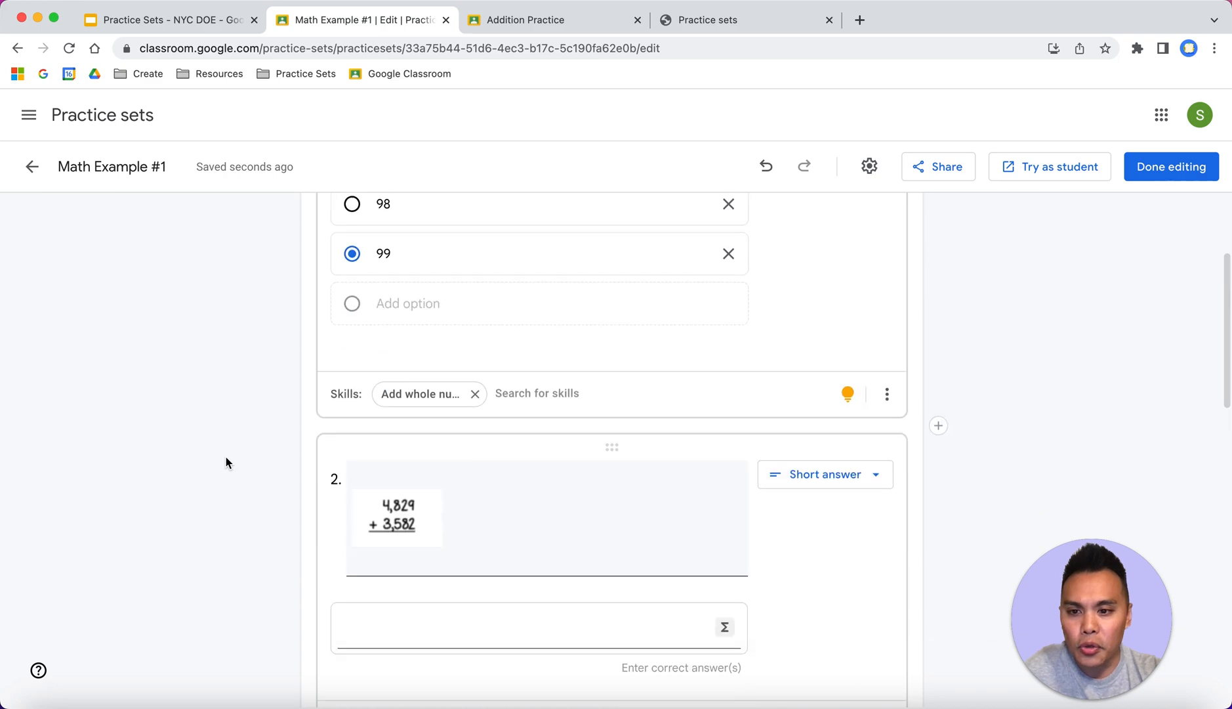
pyautogui.scroll(-3, 225, 457)
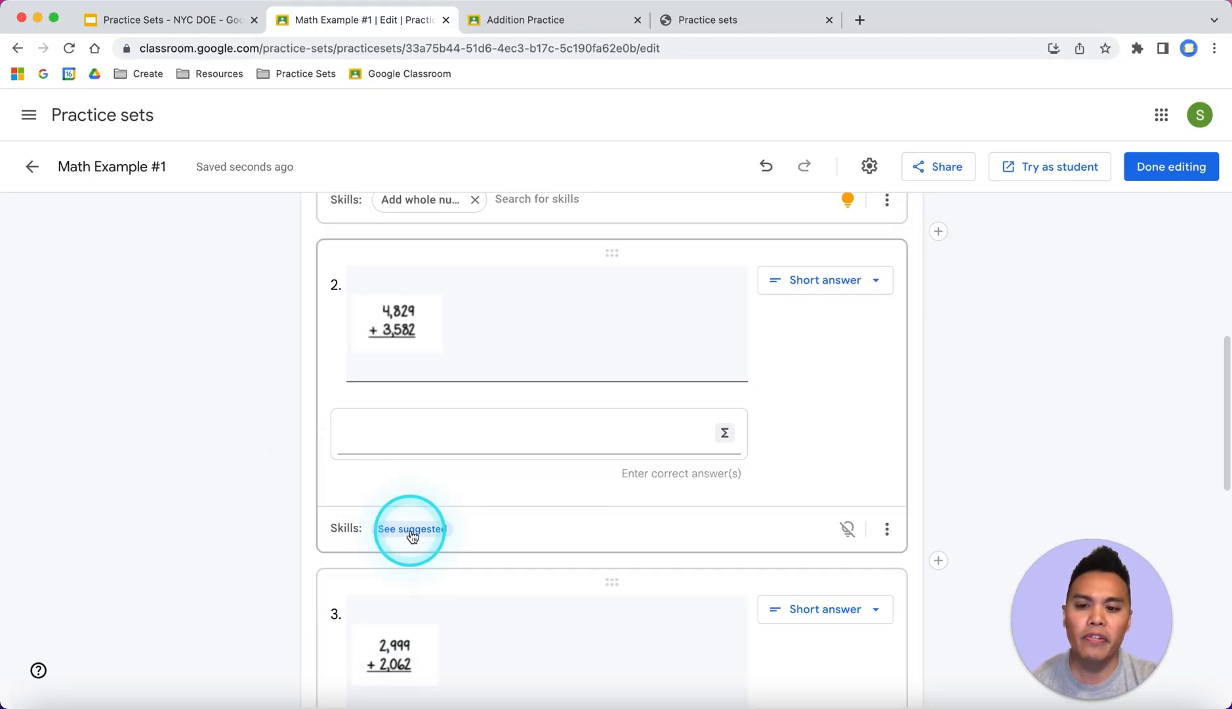
pyautogui.click(412, 536)
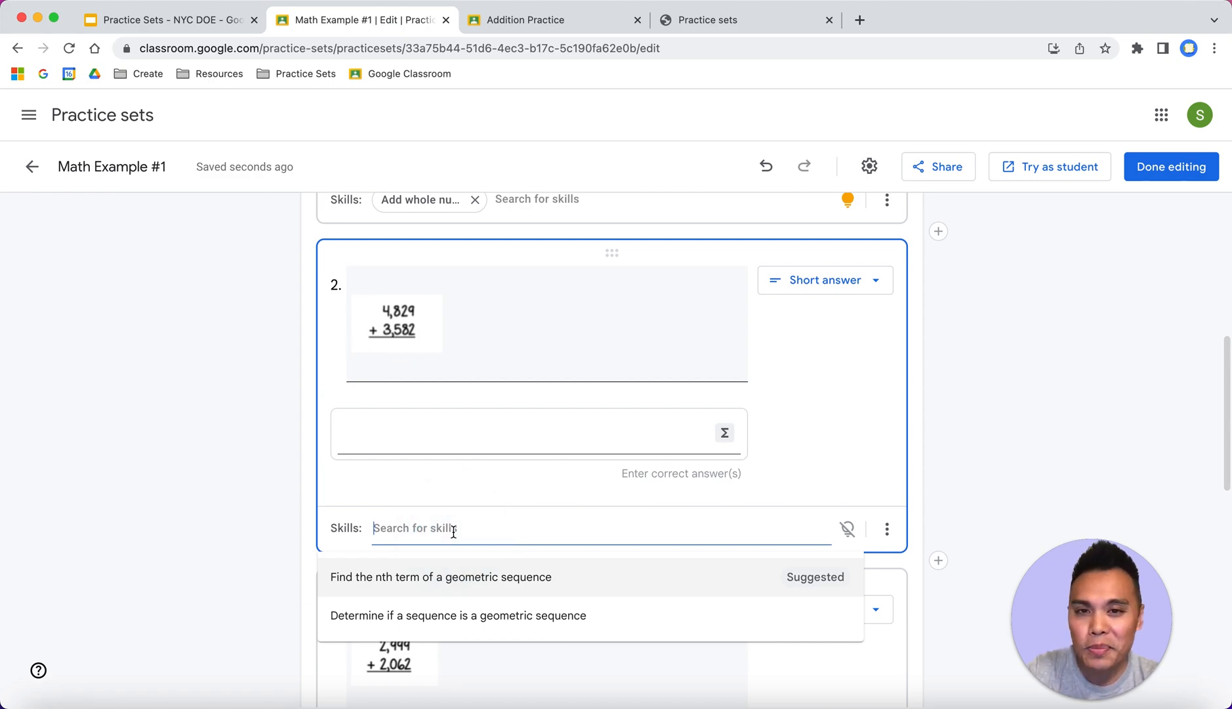
pyautogui.write('add multi')
pyautogui.click(457, 560)
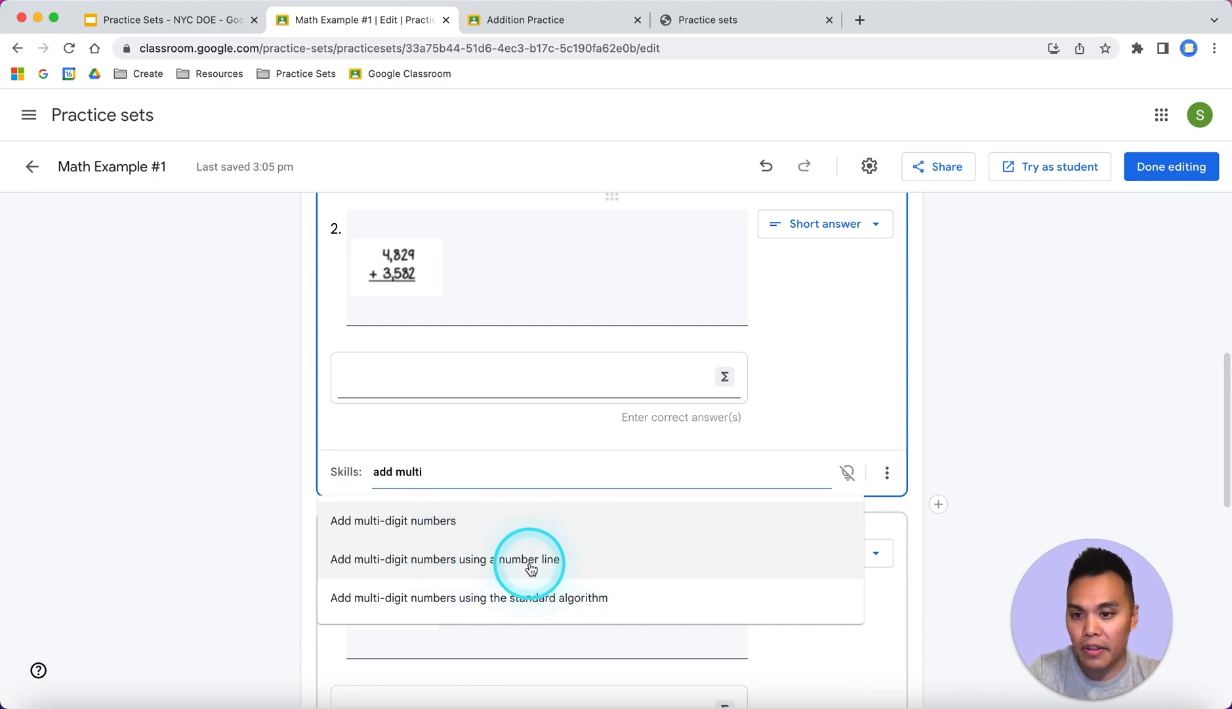
pyautogui.click(494, 565)
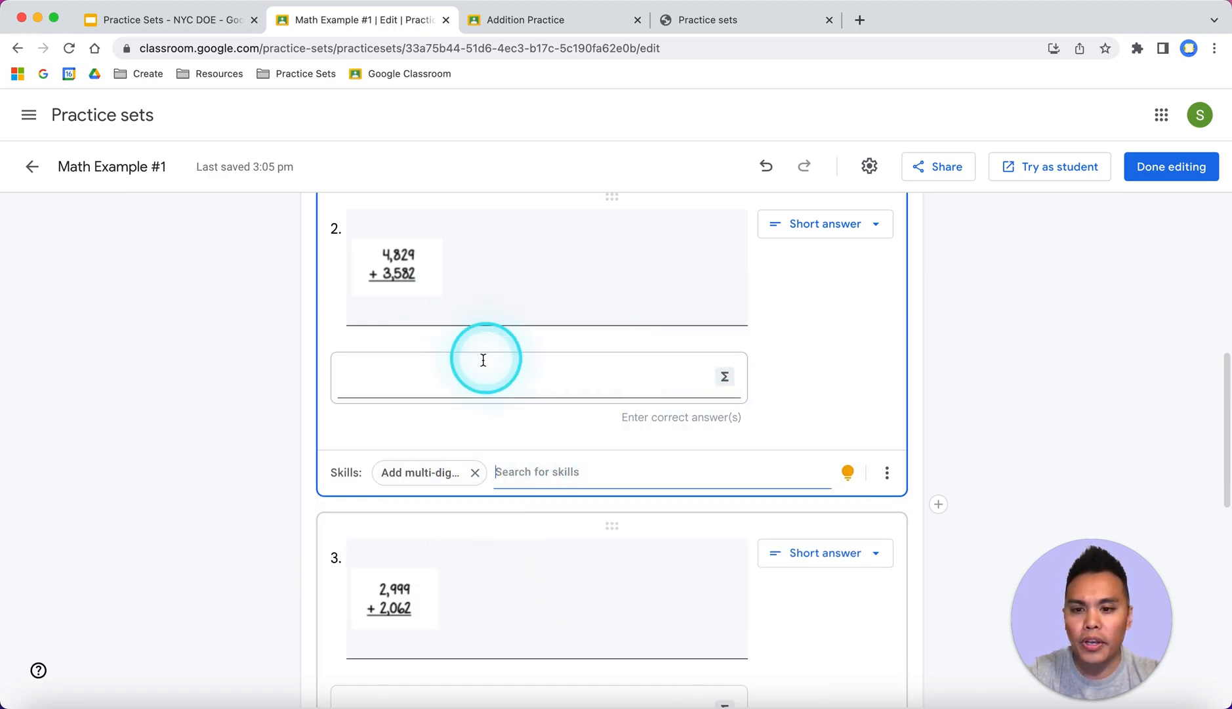
pyautogui.click(724, 378)
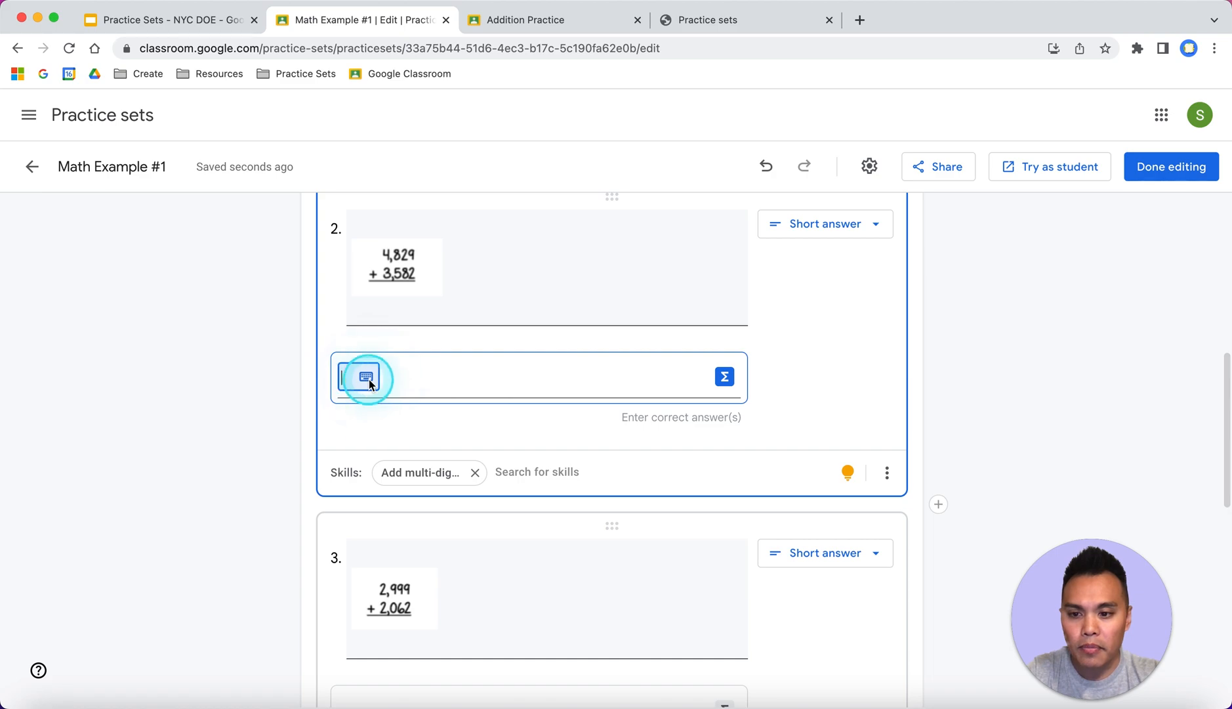
pyautogui.click(377, 376)
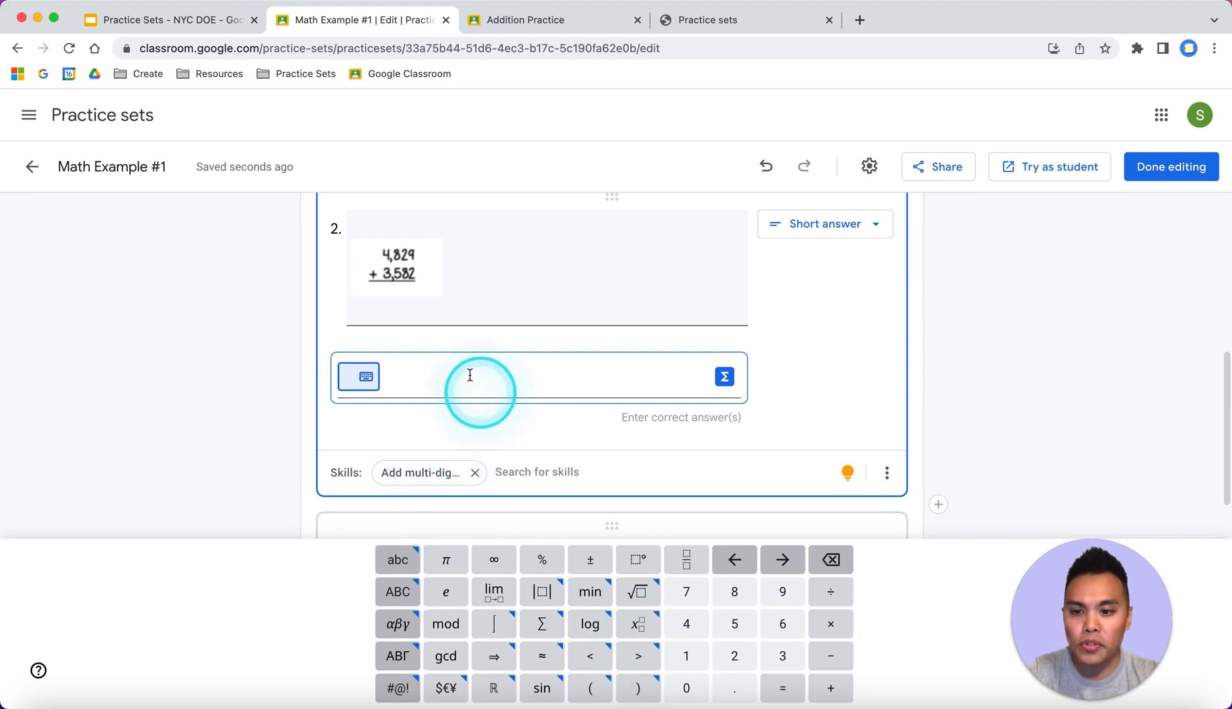
pyautogui.click(448, 373)
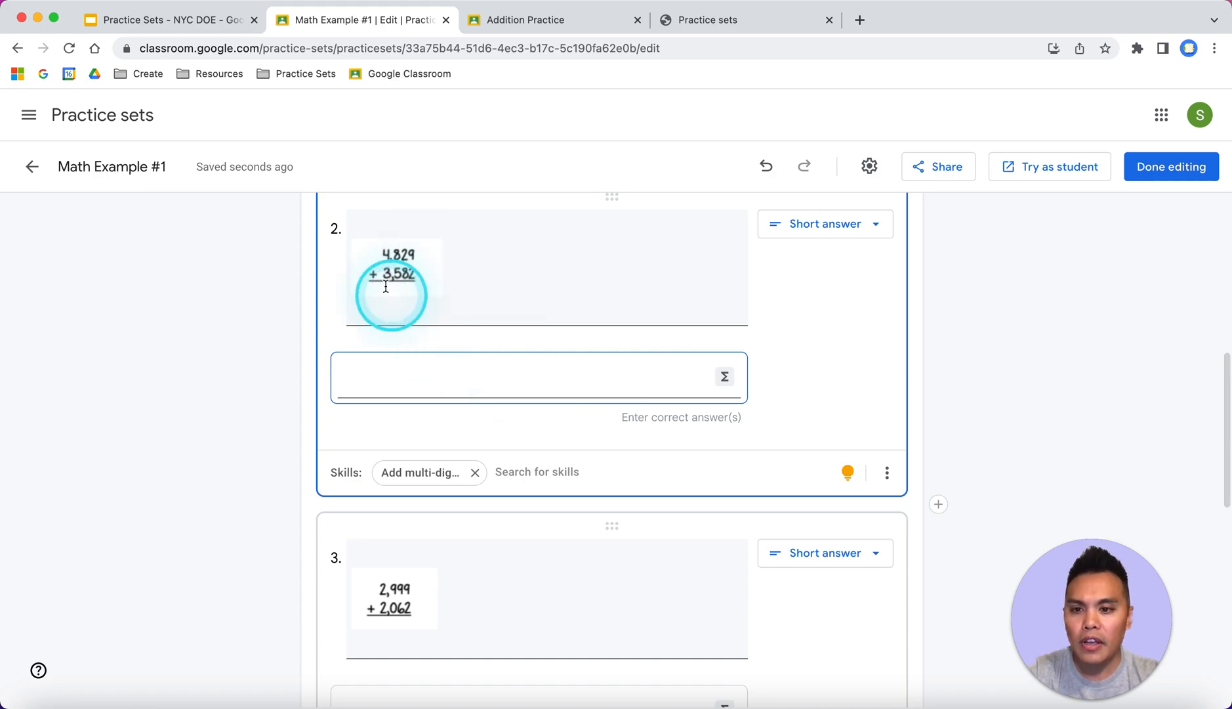
# Enter 8411 and 8,411 as the accepted correct answers for question 2.
pyautogui.click(428, 371)
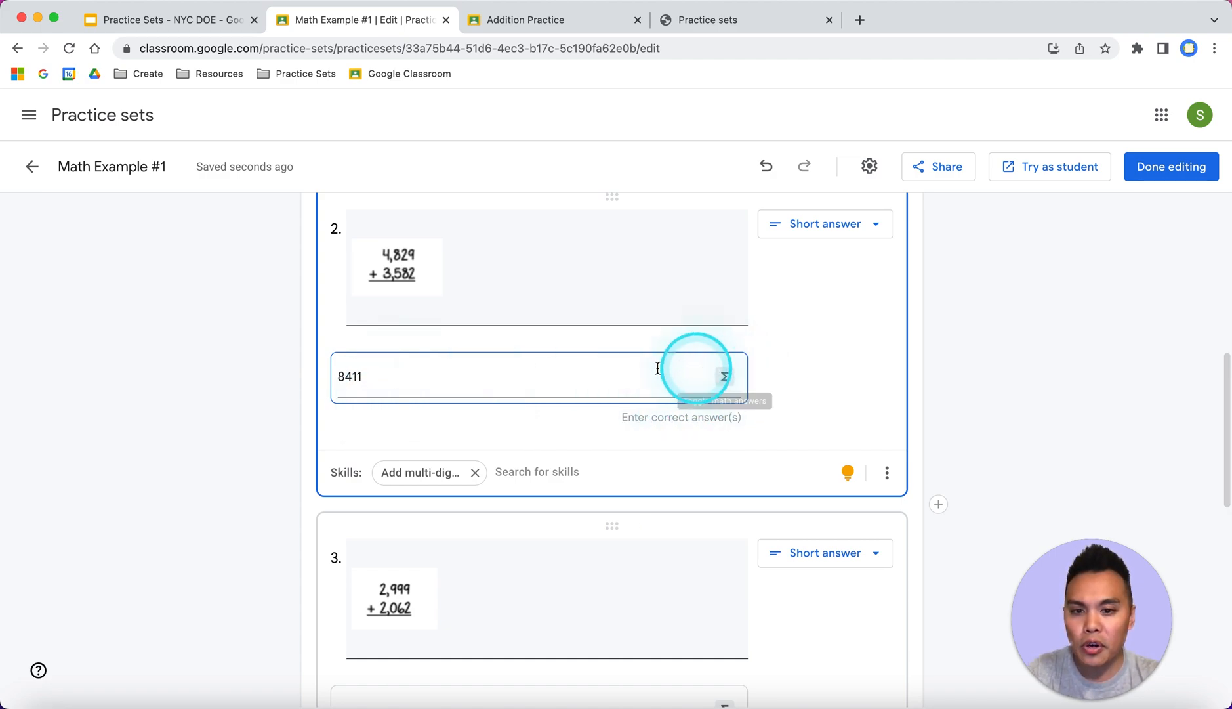
pyautogui.click(822, 380)
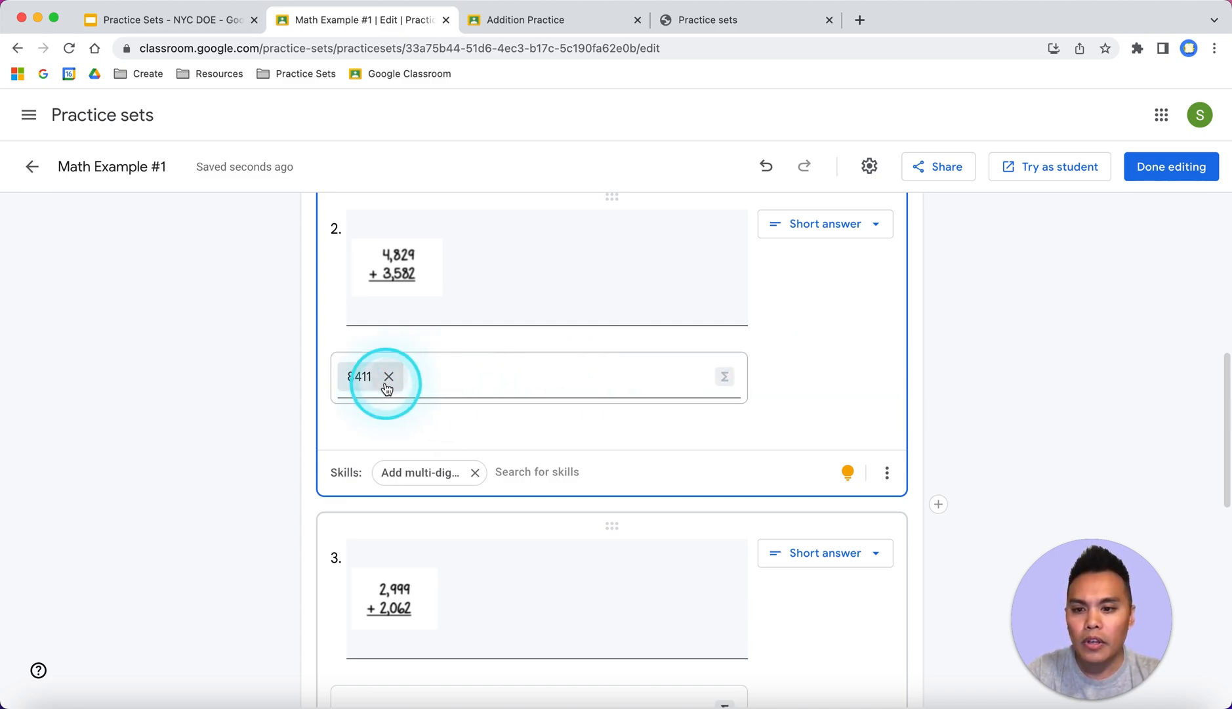
pyautogui.click(513, 377)
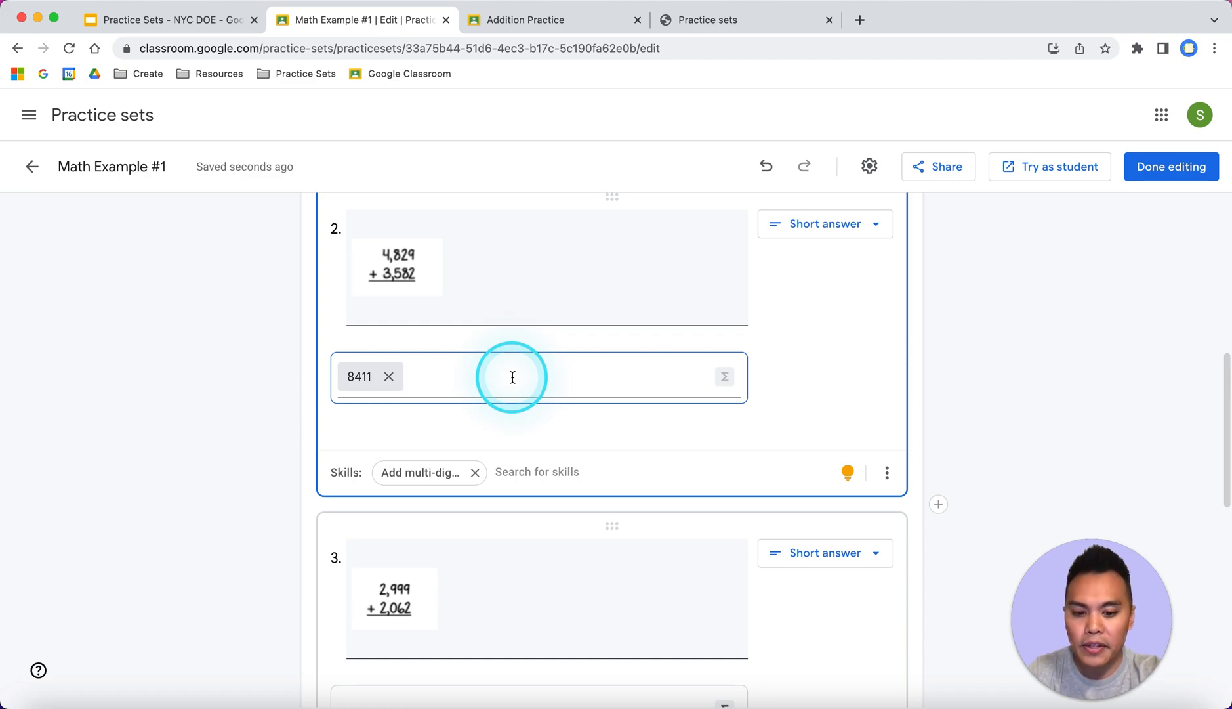
pyautogui.write('8')
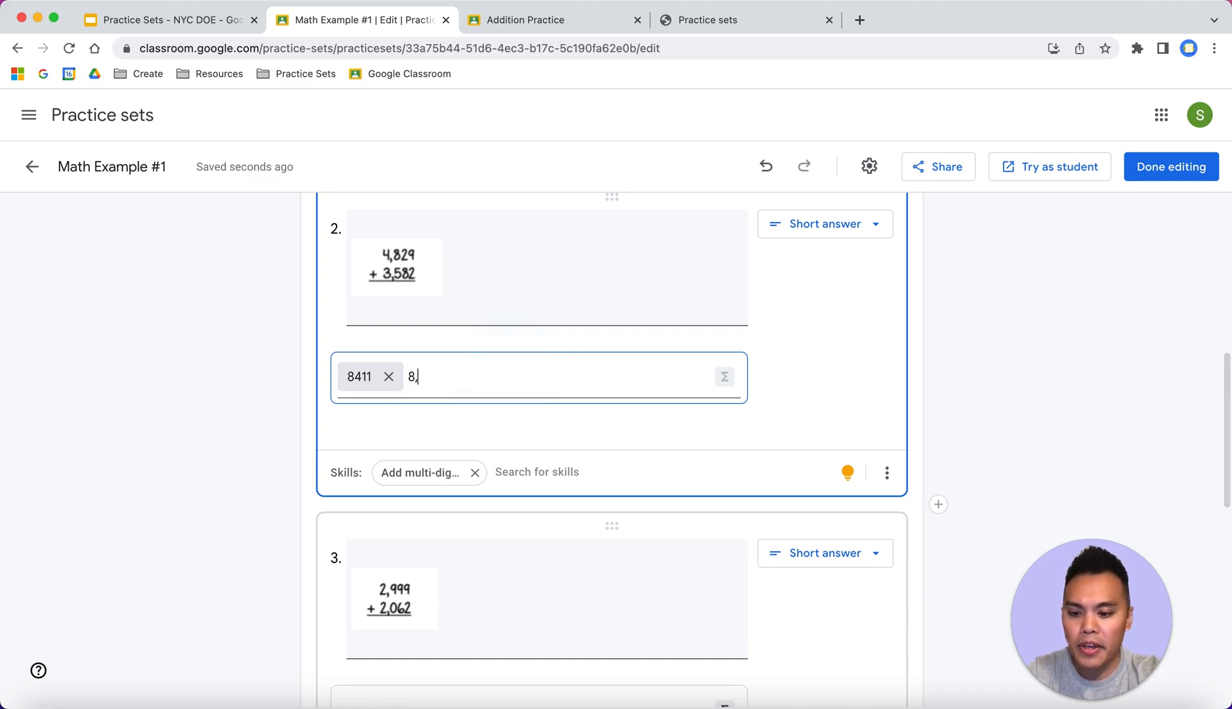
pyautogui.write(',411')
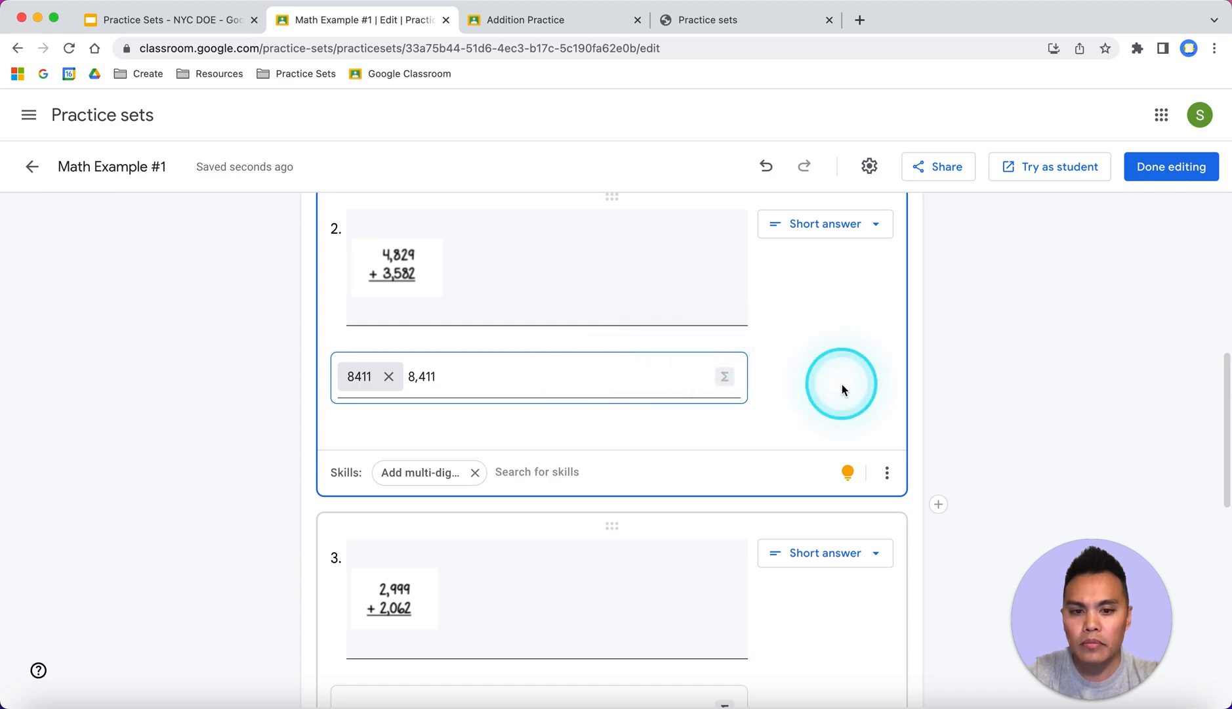
pyautogui.click(841, 384)
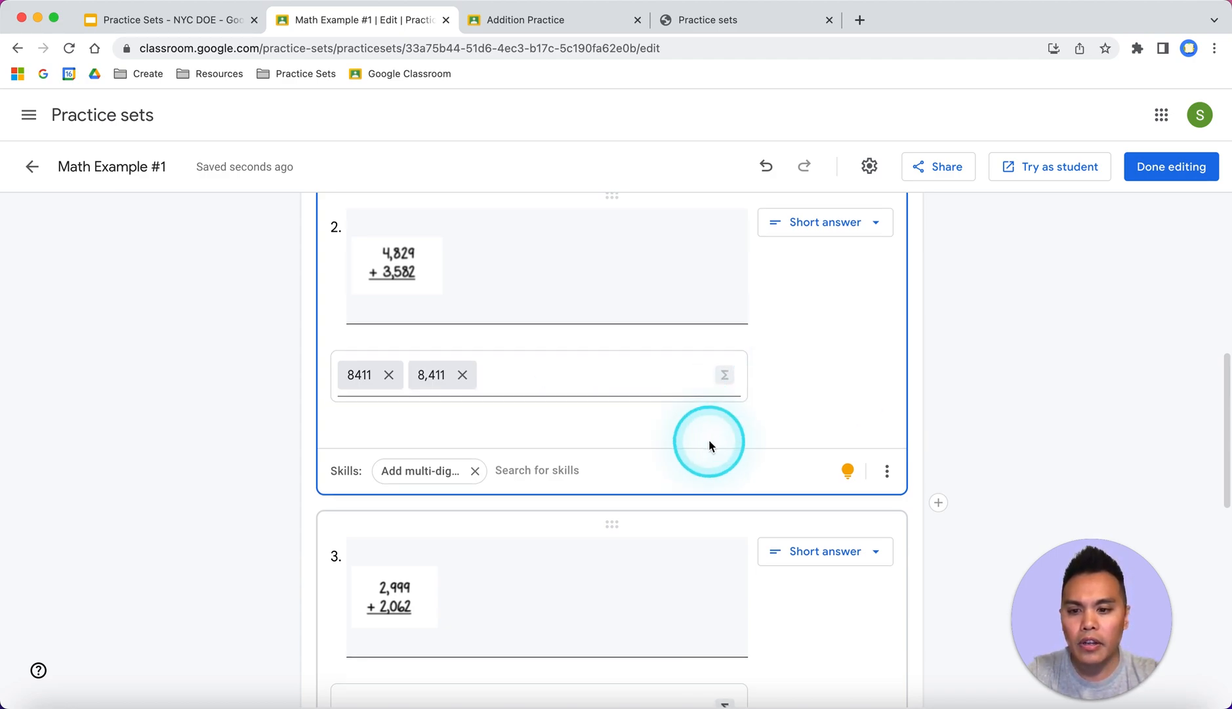
# Change question 3's answer type to Single-select.
pyautogui.scroll(-4, 707, 446)
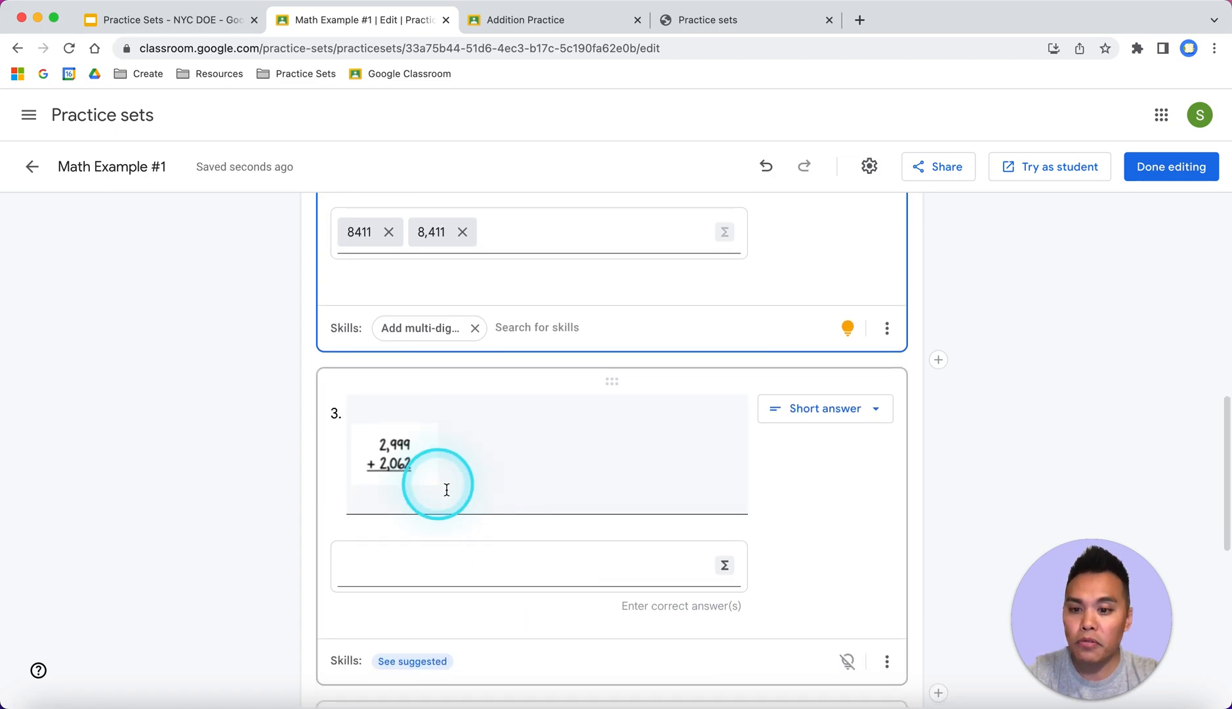
pyautogui.scroll(-1, 499, 489)
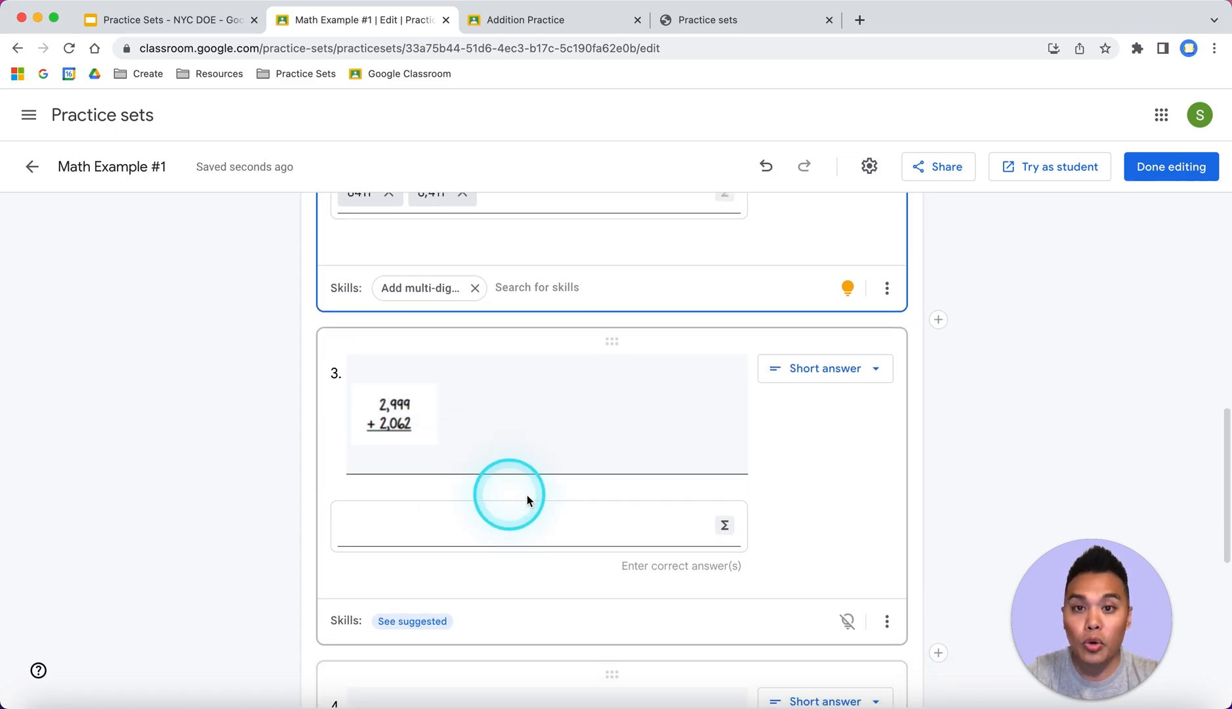
pyautogui.click(404, 517)
pyautogui.scroll(-1, 531, 430)
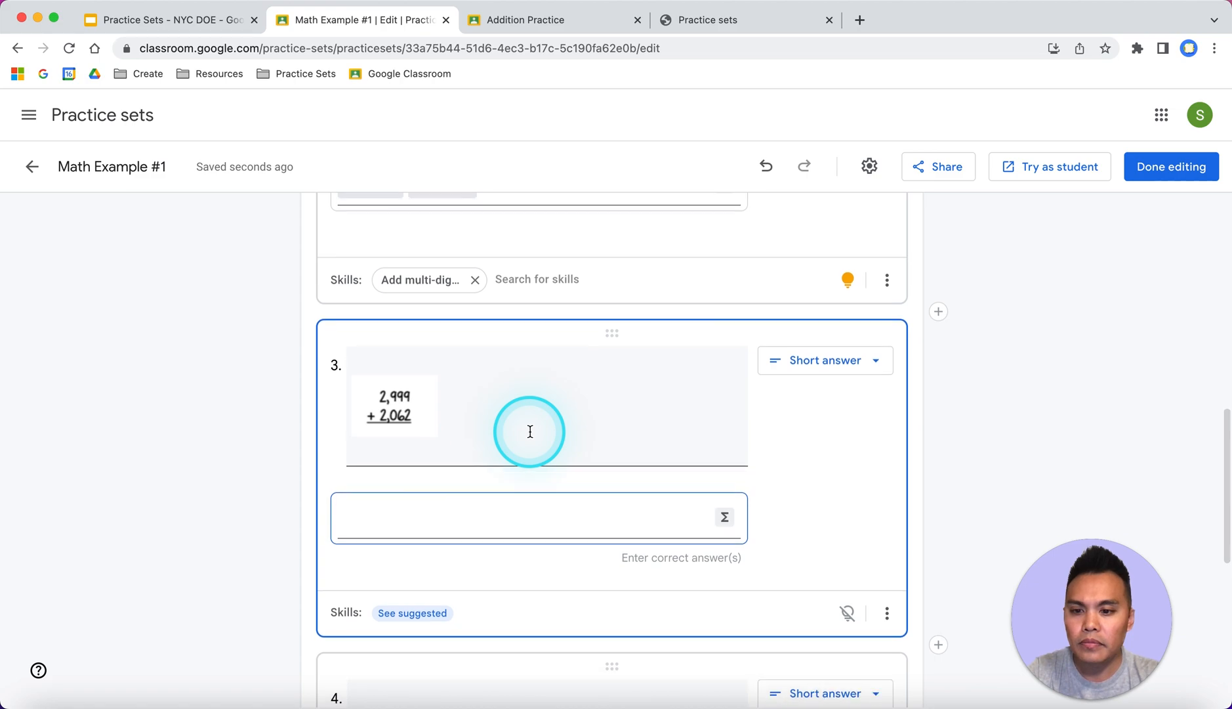
pyautogui.scroll(5, 772, 451)
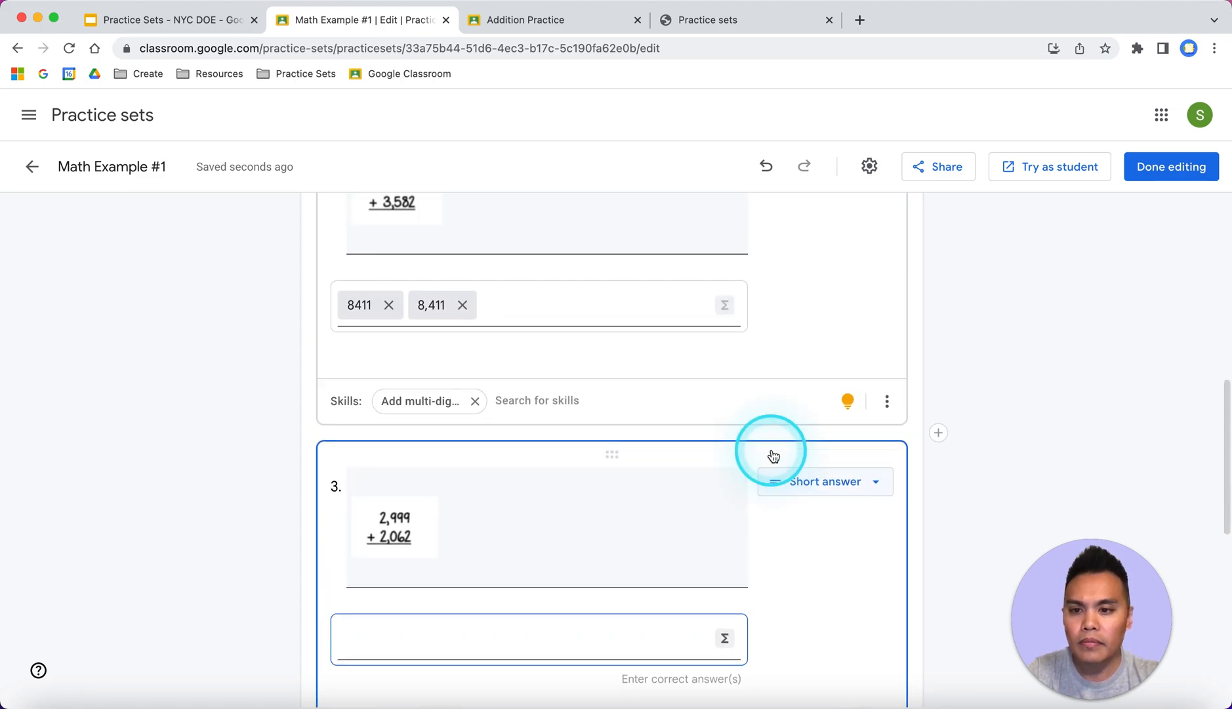
pyautogui.scroll(-5, 772, 453)
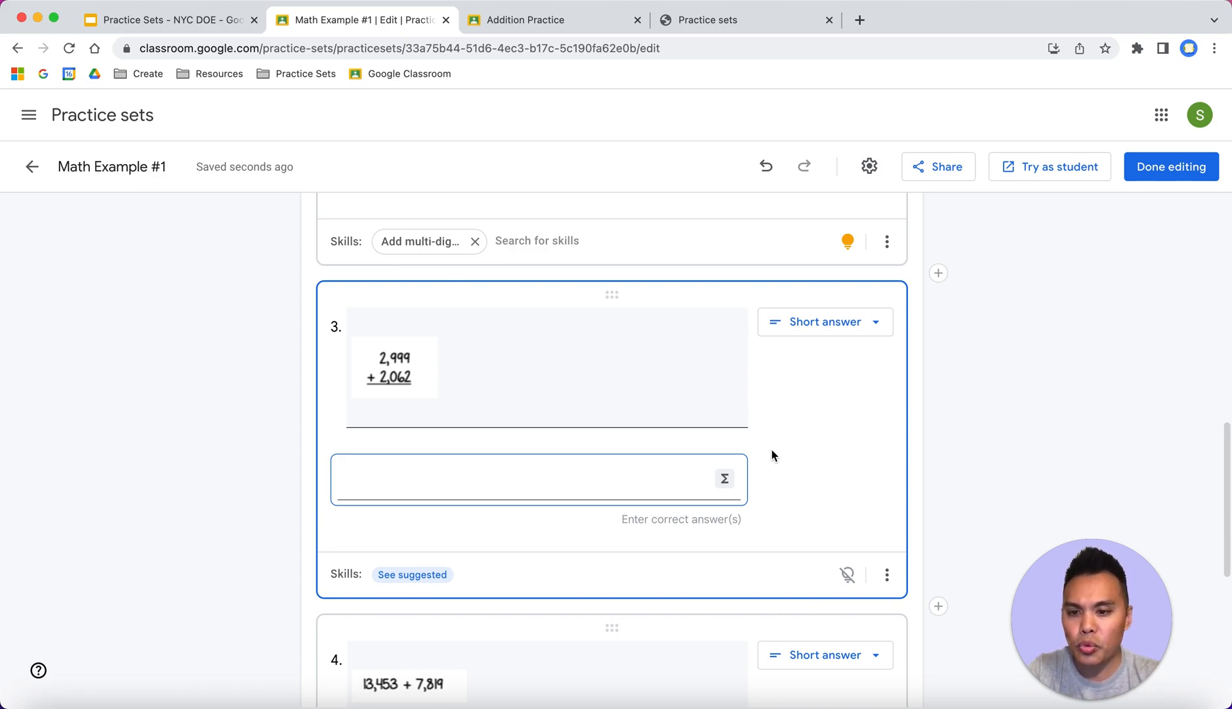
pyautogui.click(836, 324)
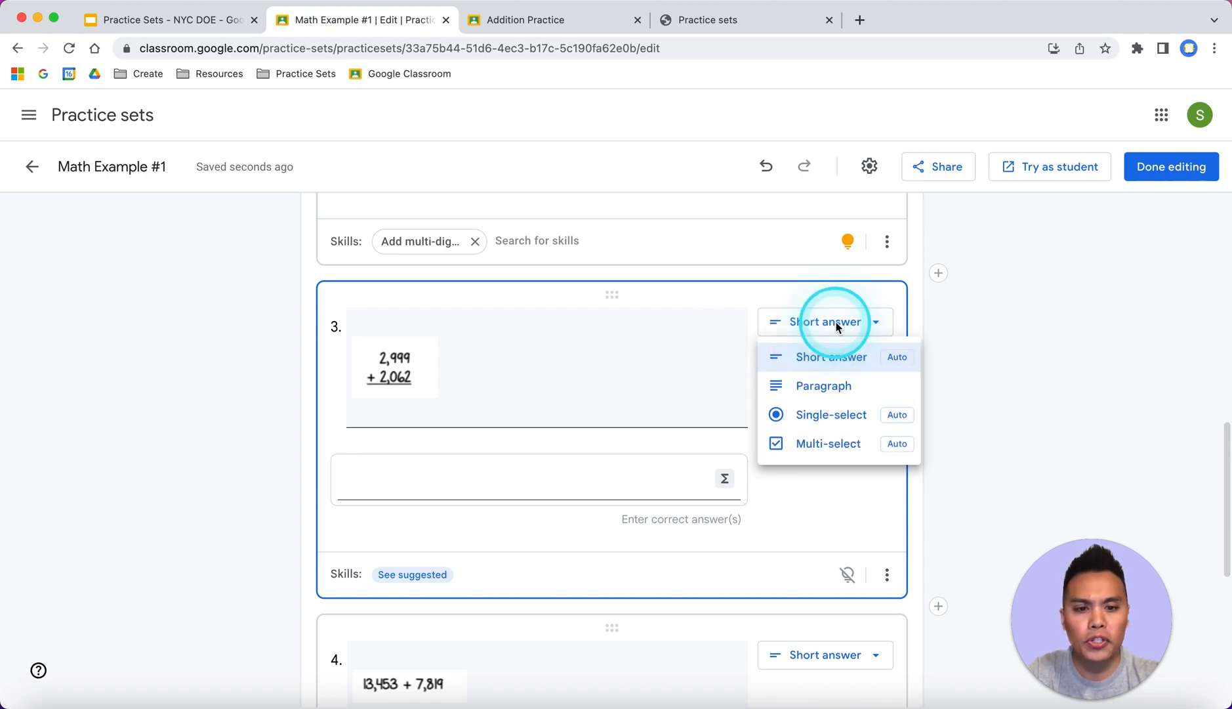
pyautogui.click(821, 423)
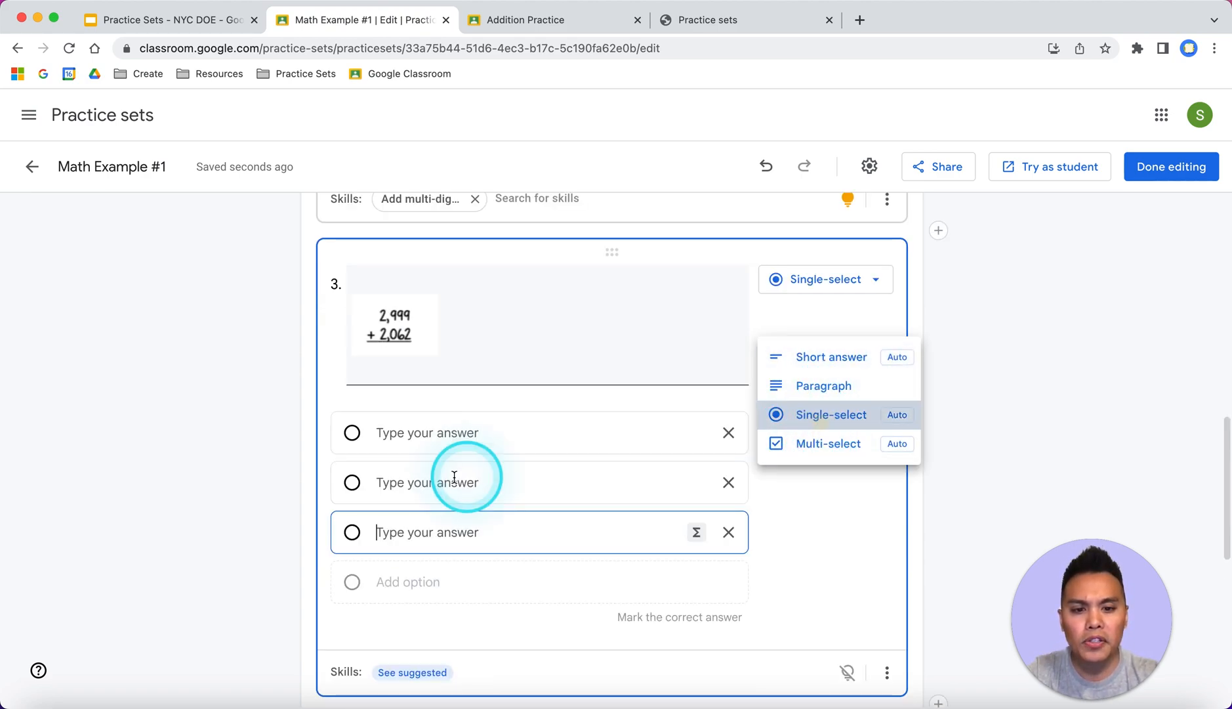
# Enter 5061, 5050 and 5071 as question 3's answer options and mark 5061 as correct.
pyautogui.click(438, 440)
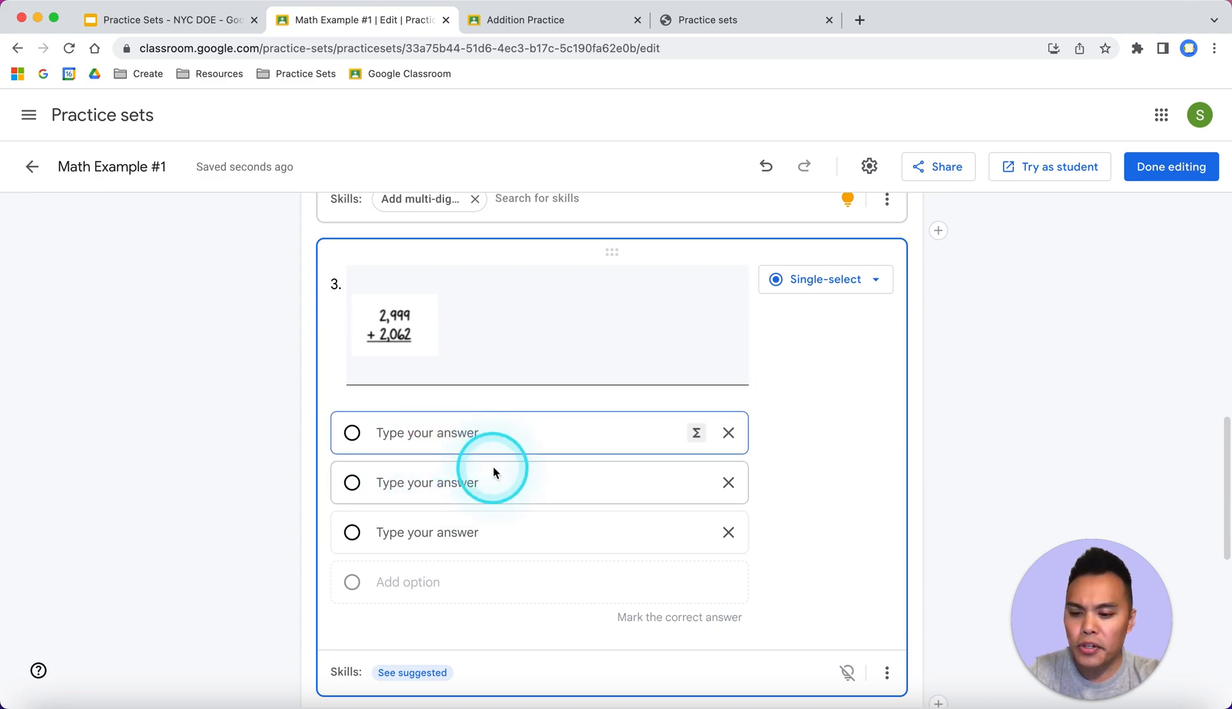
pyautogui.write('5061')
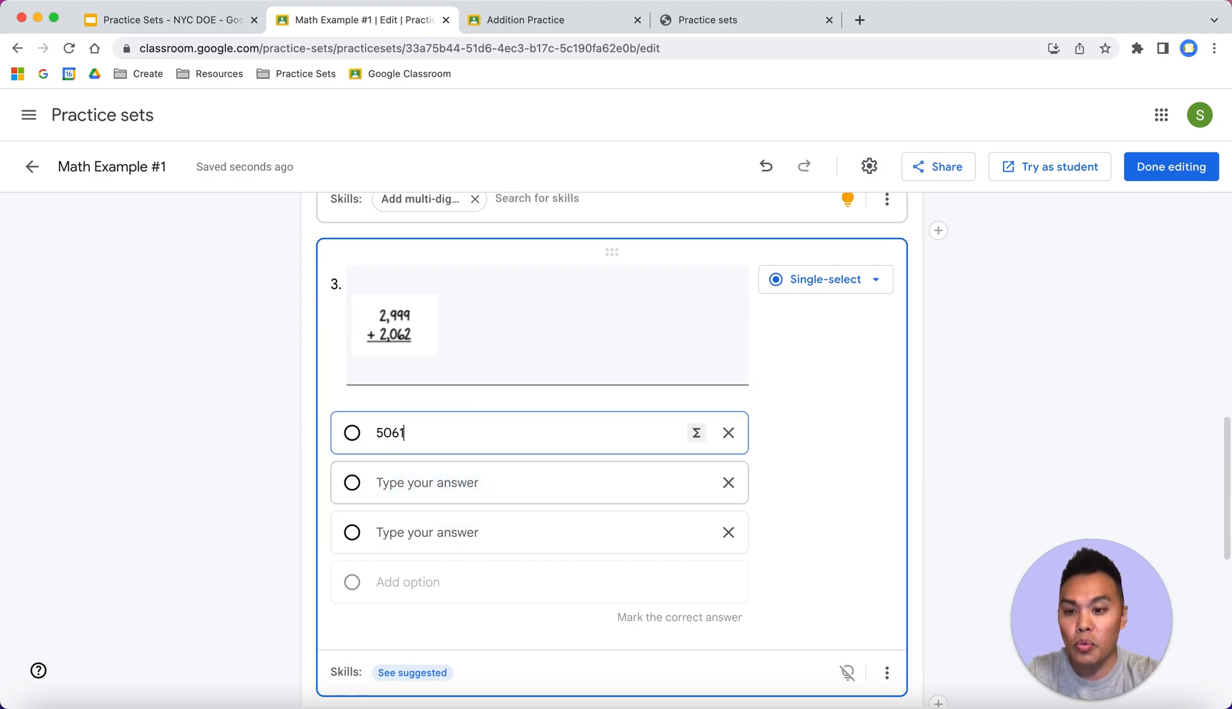
pyautogui.click(464, 483)
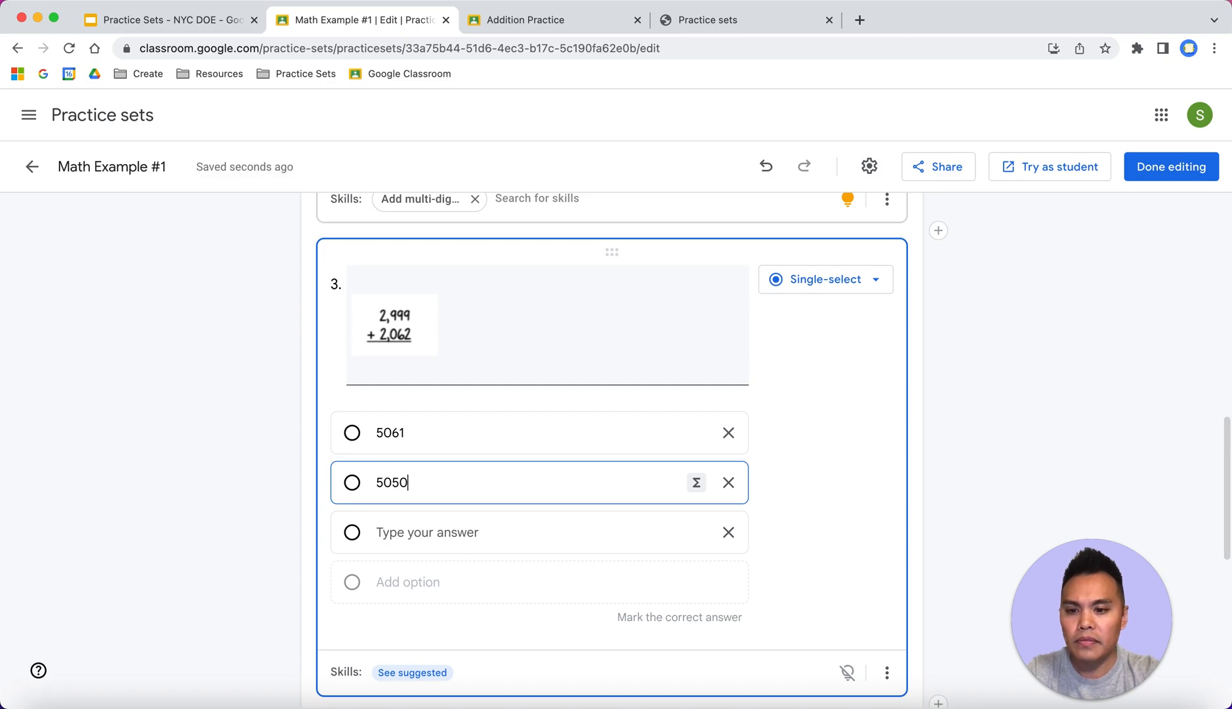
pyautogui.write('5050')
pyautogui.click(446, 532)
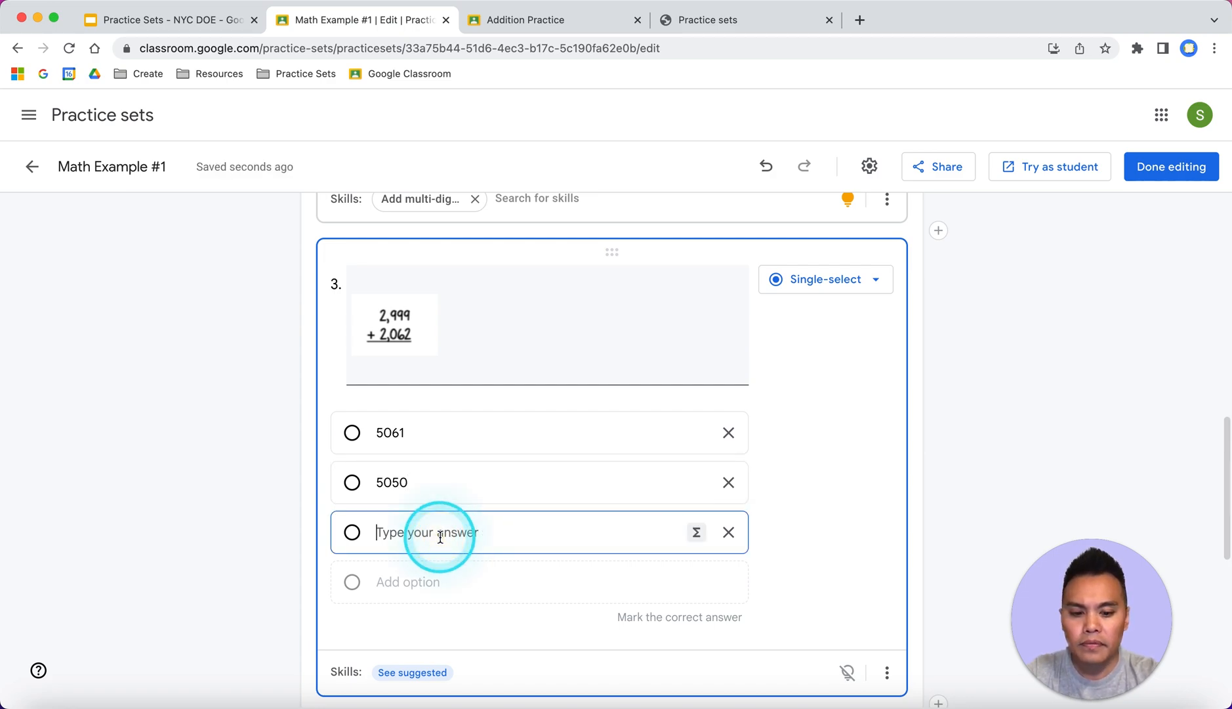
pyautogui.write('5071')
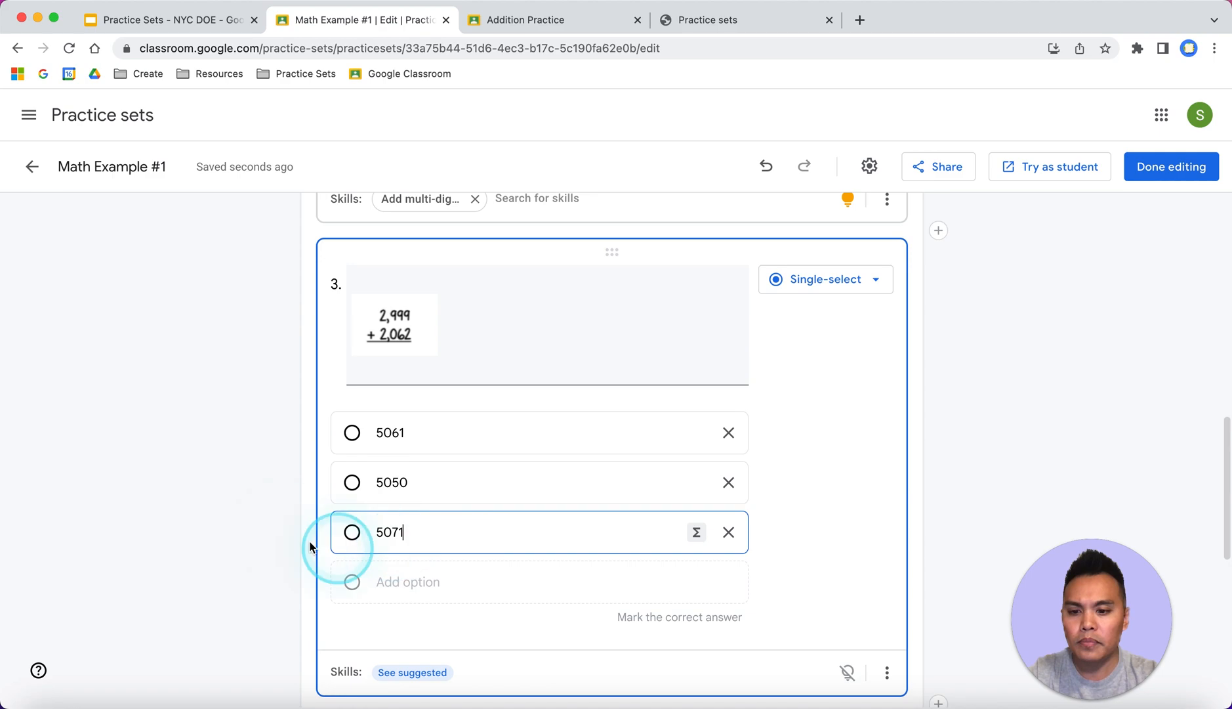
pyautogui.click(352, 433)
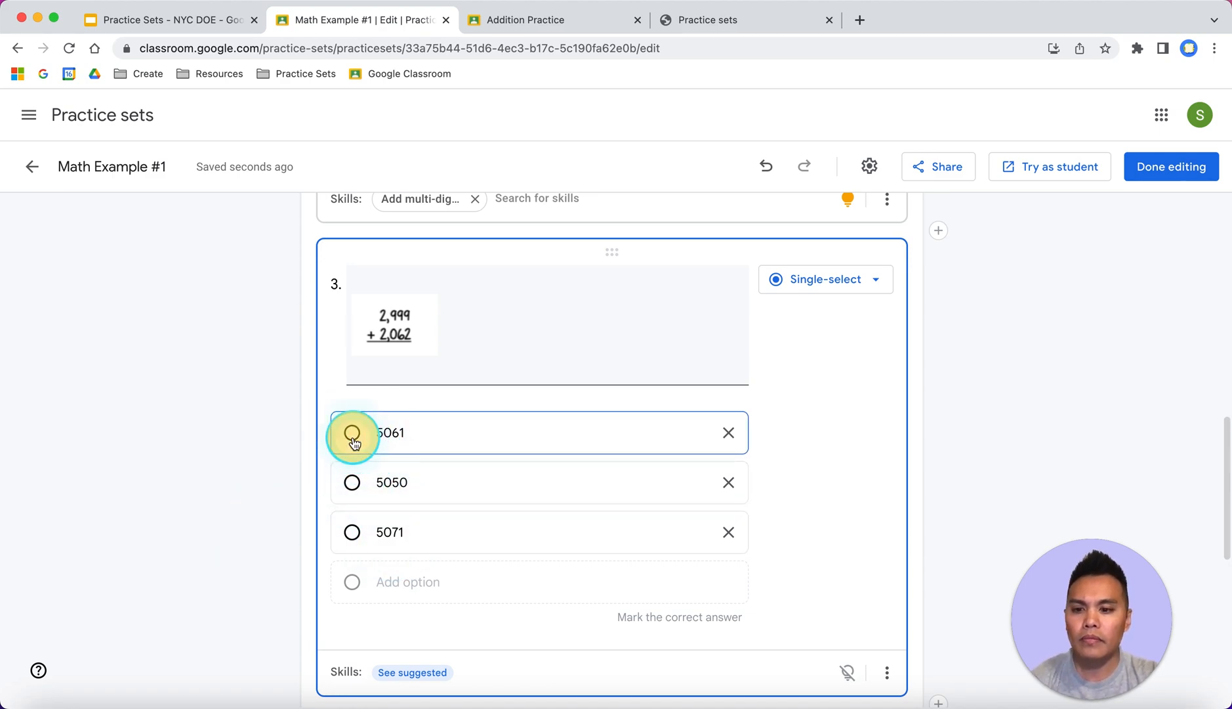
# Tag question 3 with the suggested skill Add multi-digit numbers.
pyautogui.scroll(-2, 482, 492)
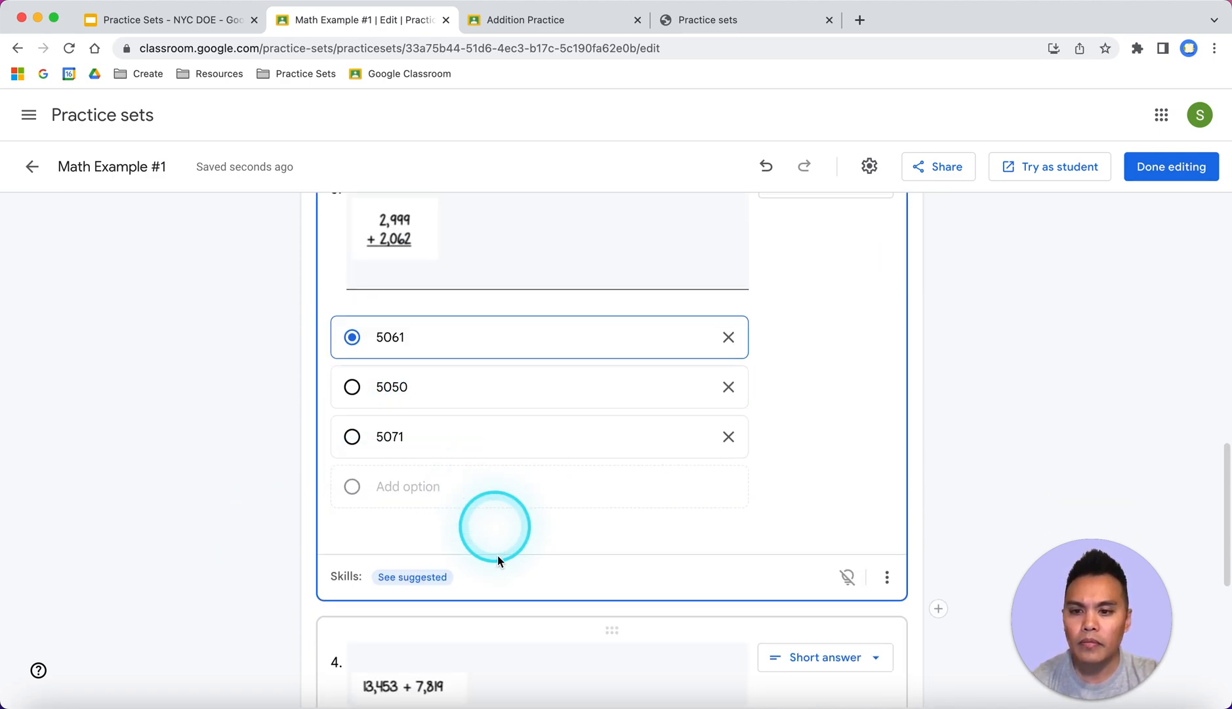
pyautogui.click(411, 577)
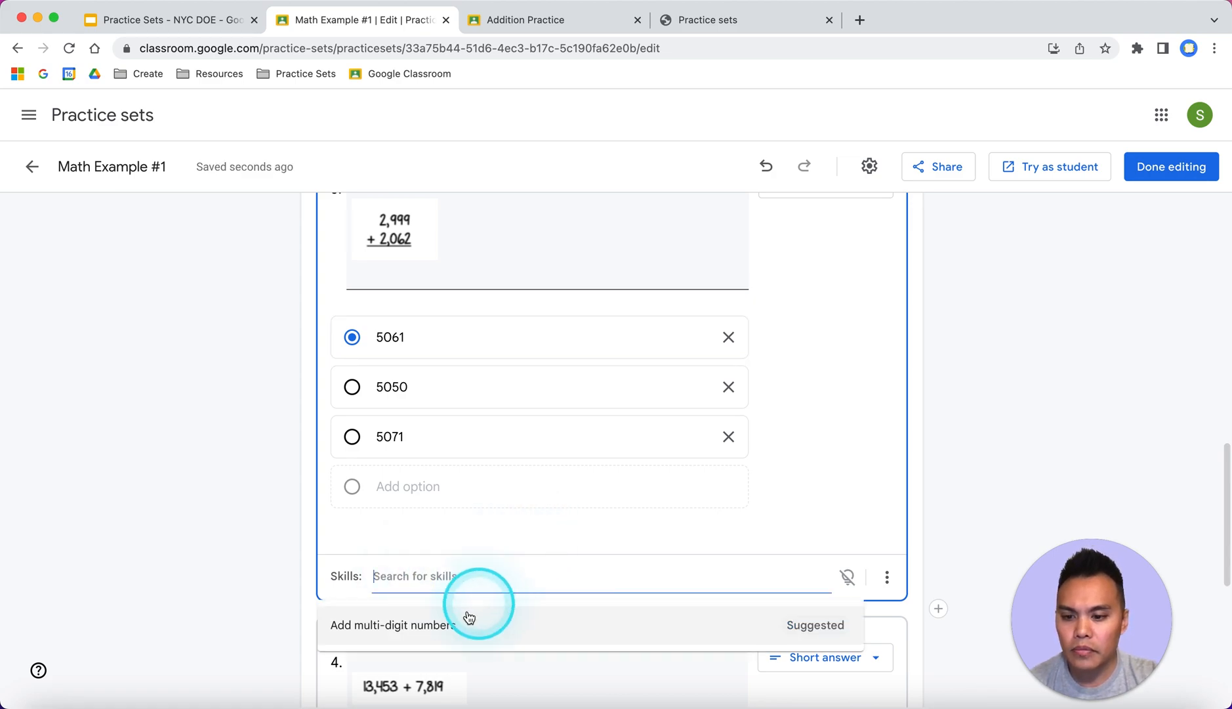
pyautogui.click(426, 626)
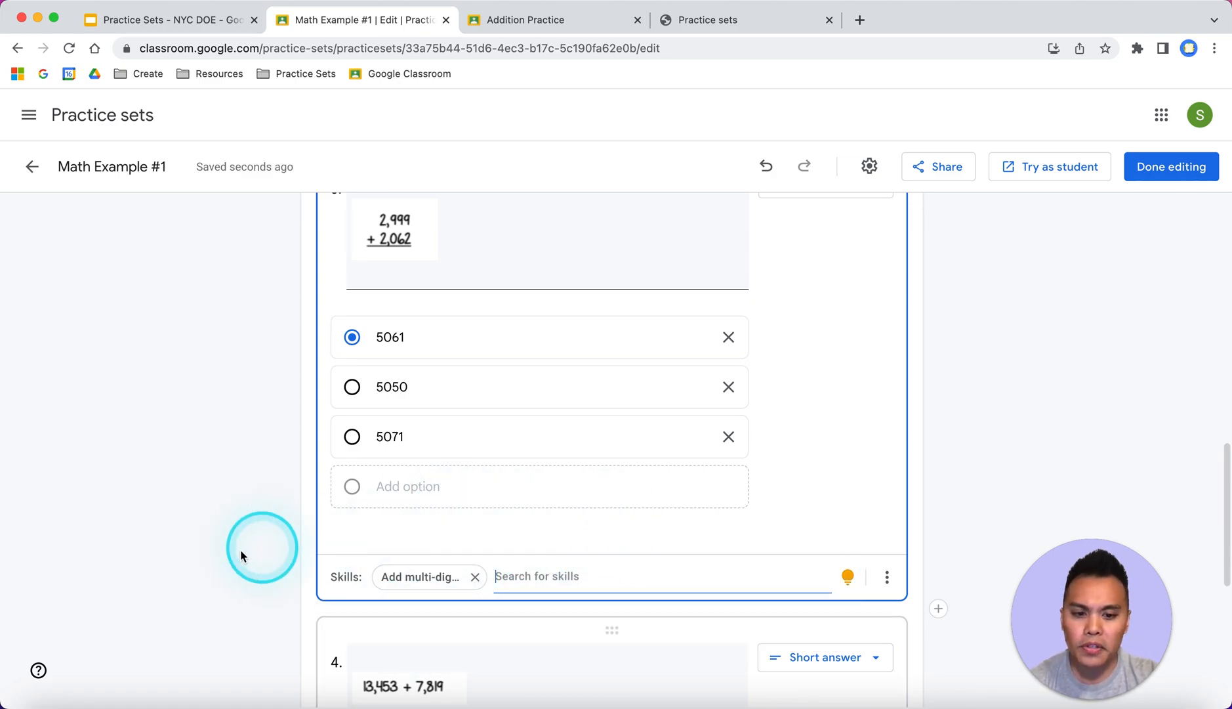
# Enter 21,272 and 21272 as the accepted correct answers for question 4.
pyautogui.scroll(-5, 228, 493)
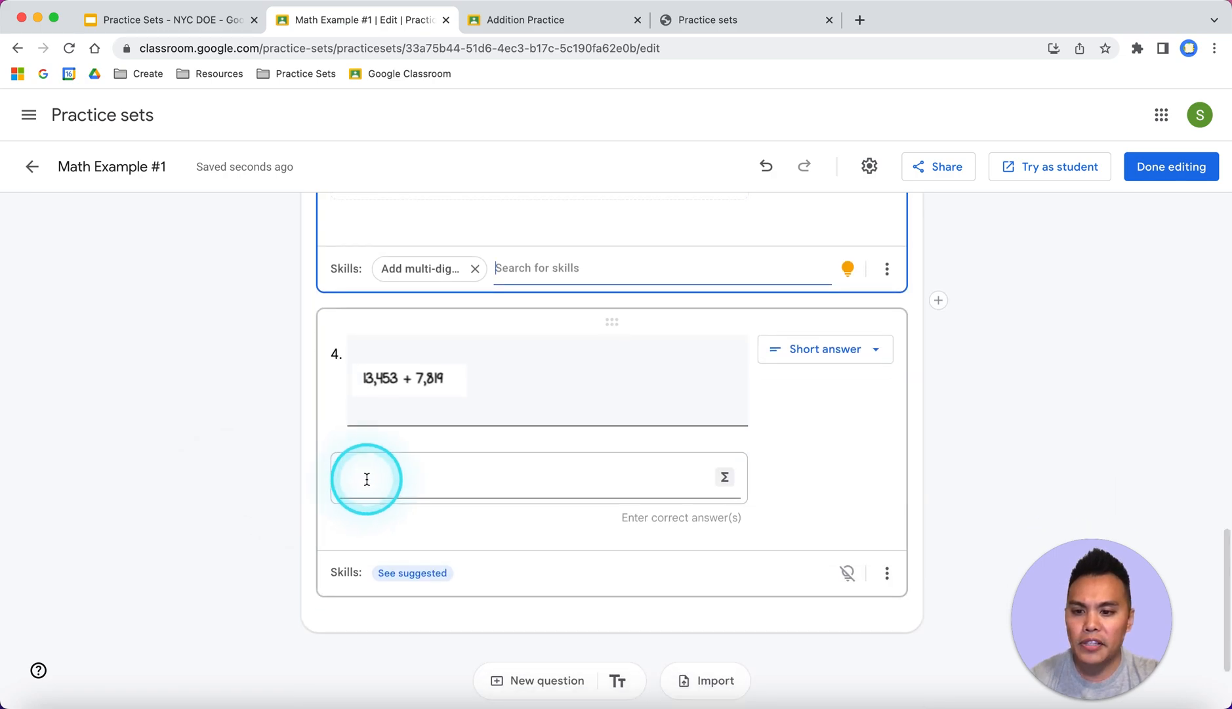
pyautogui.click(366, 478)
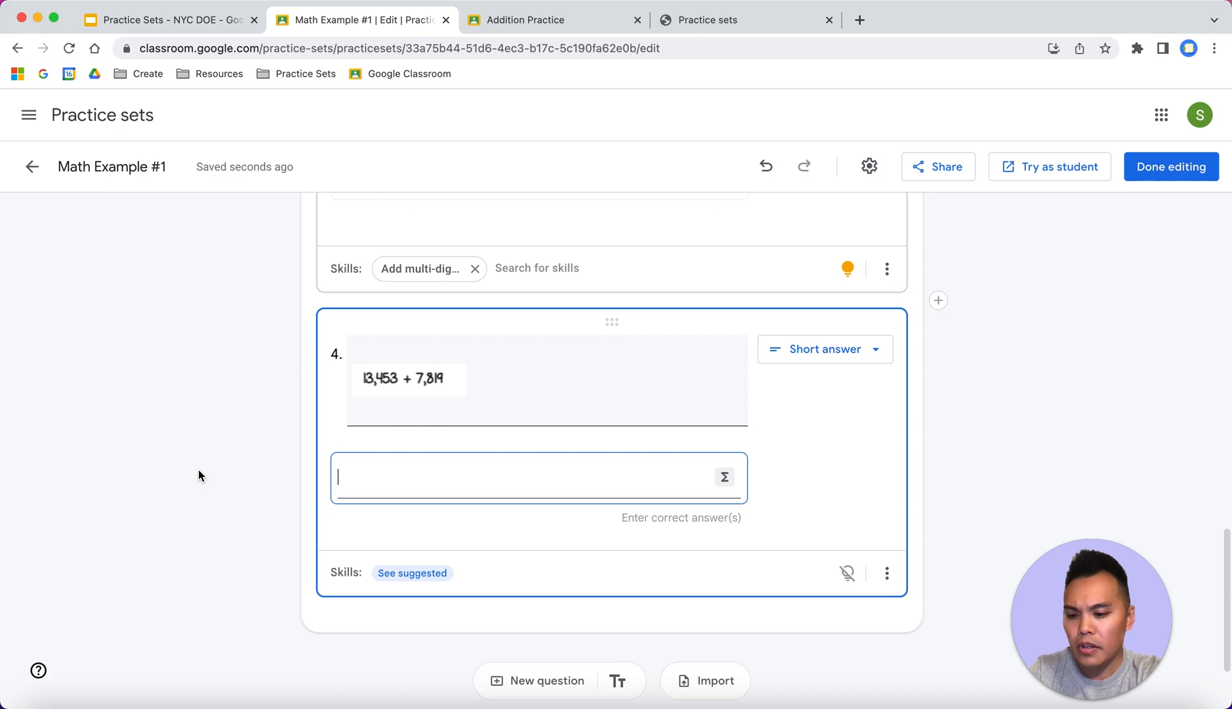
pyautogui.write('21,272')
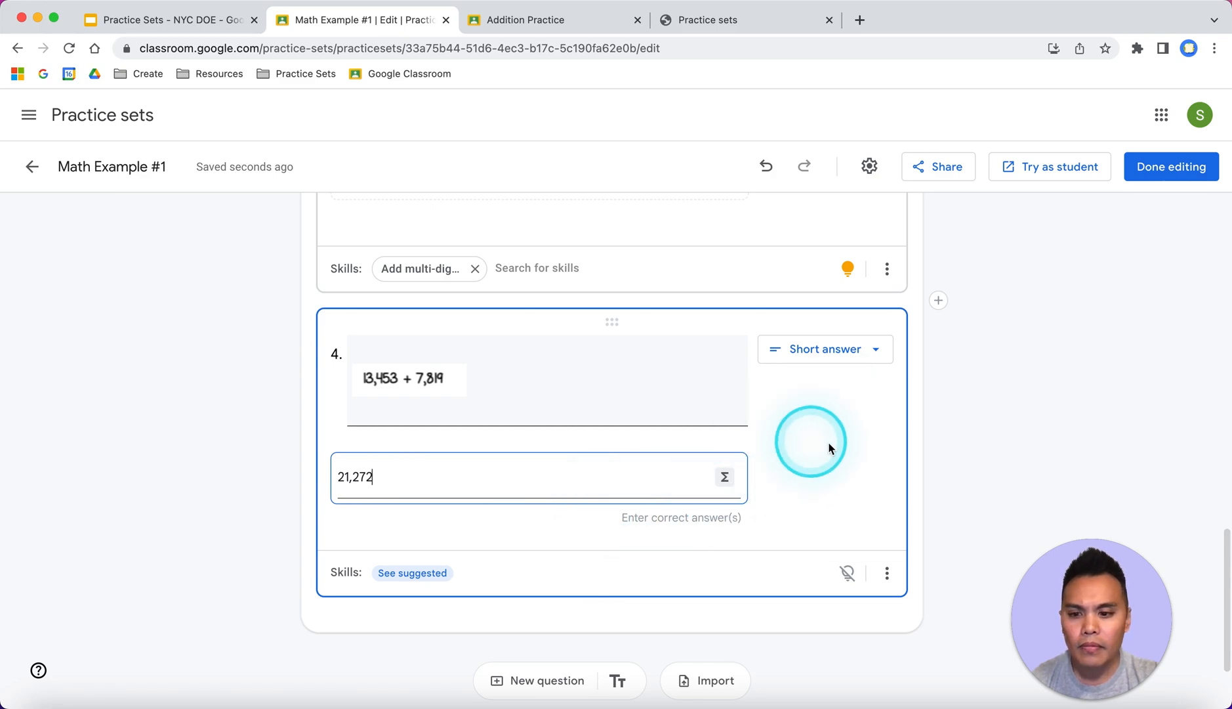
pyautogui.click(515, 477)
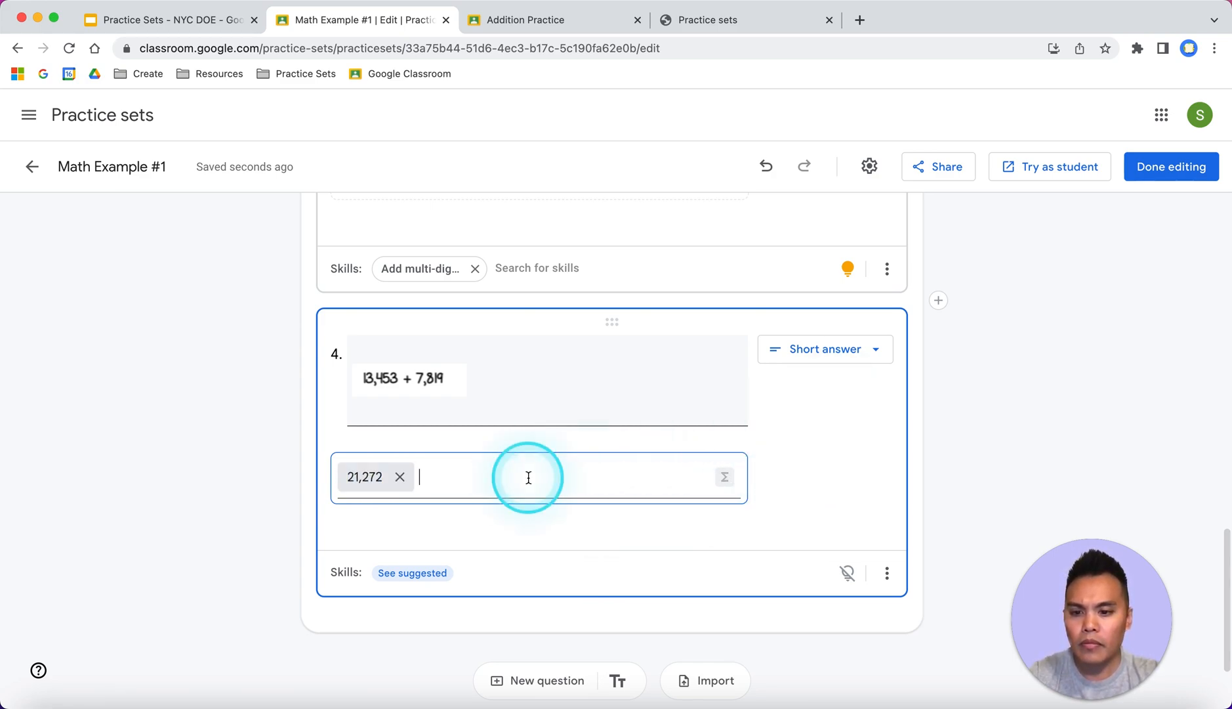
pyautogui.write('21,272')
pyautogui.press('BackSpace')
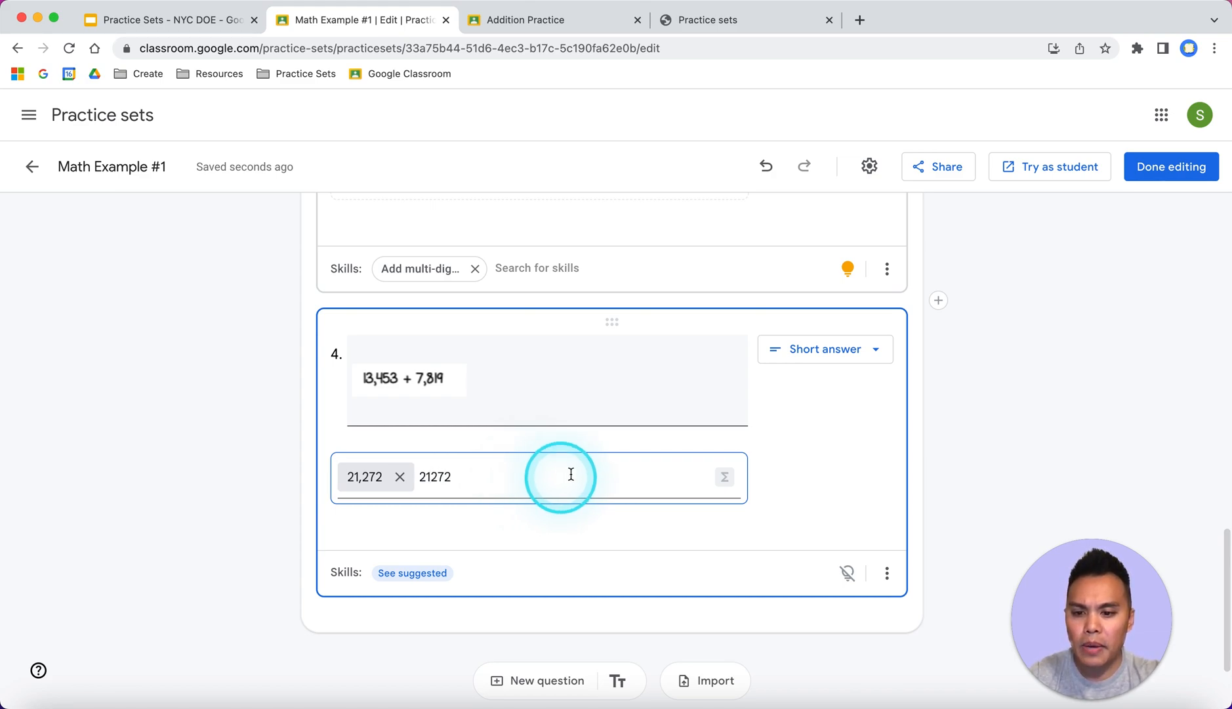
pyautogui.press('Return')
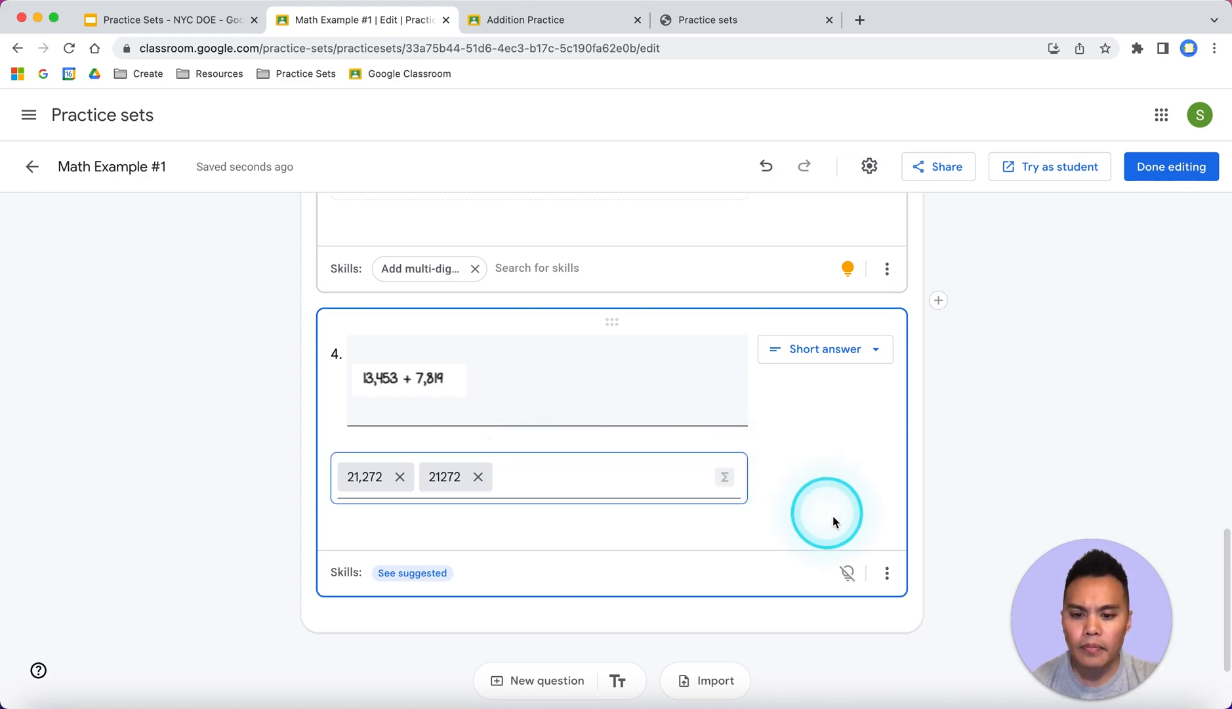
# Finish editing the practice set and open it in the student preview.
pyautogui.click(1176, 168)
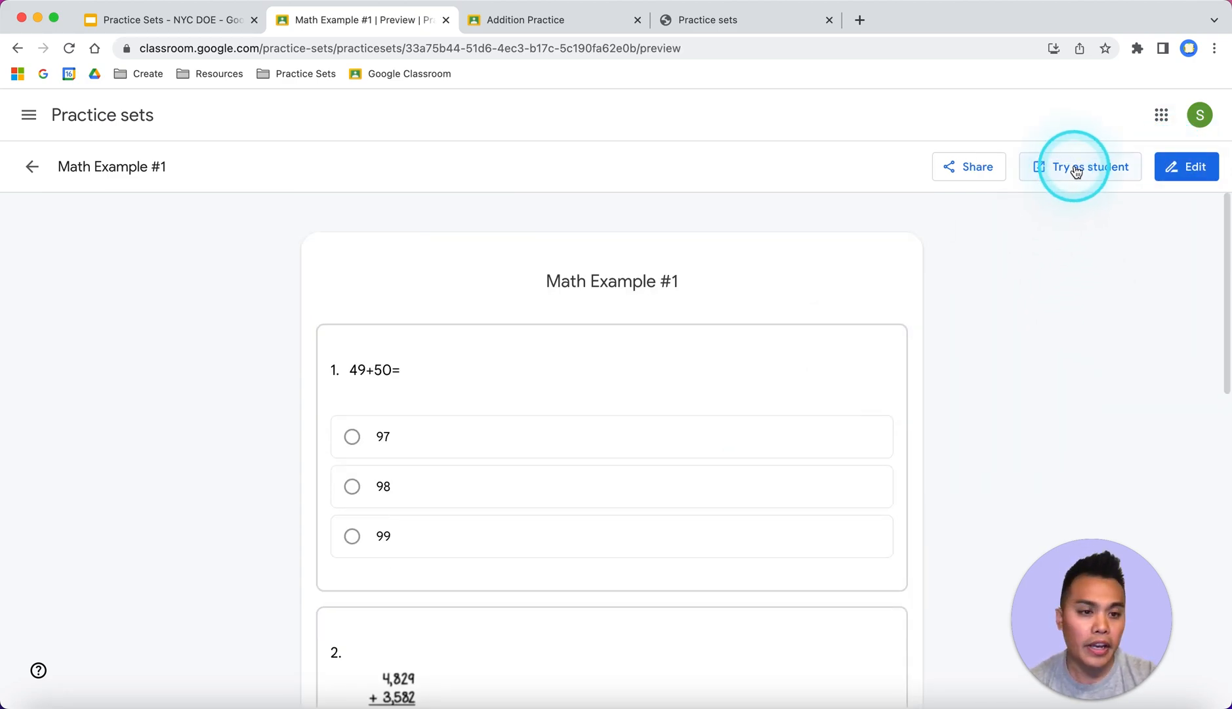
pyautogui.click(1076, 172)
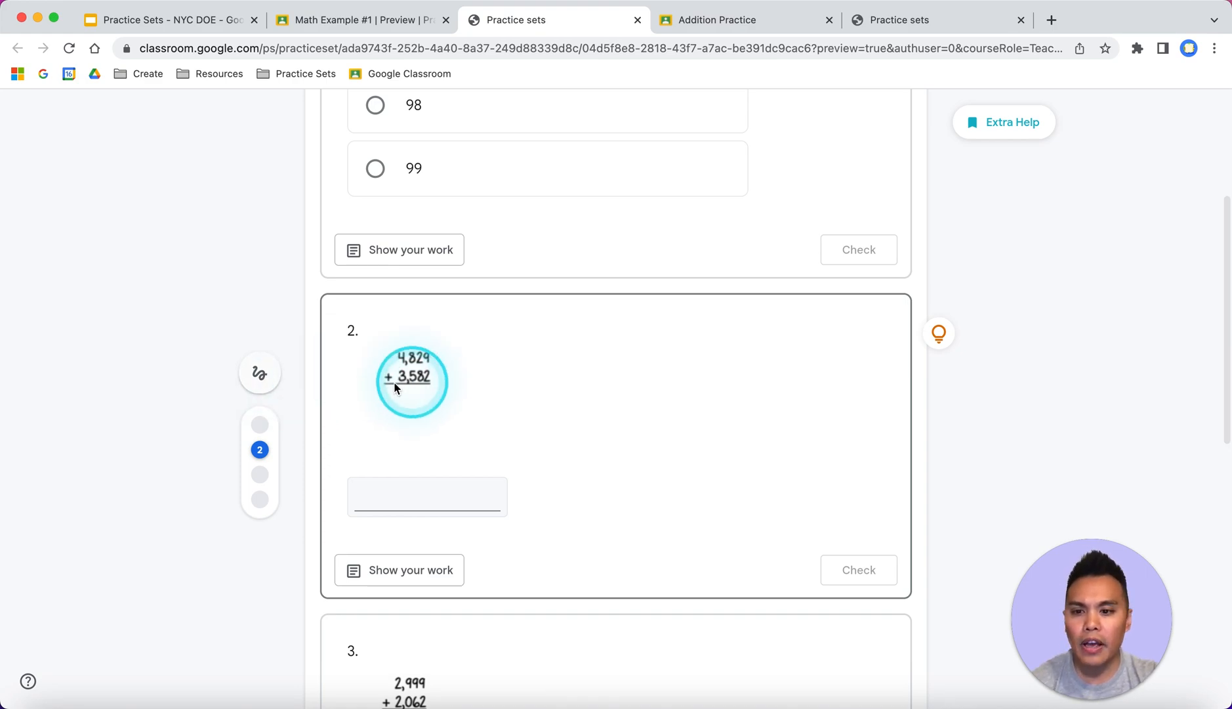
# Open the show-your-work area for question 2, enable handwriting and write out the column addition of 4829 and 3582 with the result 17411.
pyautogui.scroll(-2, 269, 384)
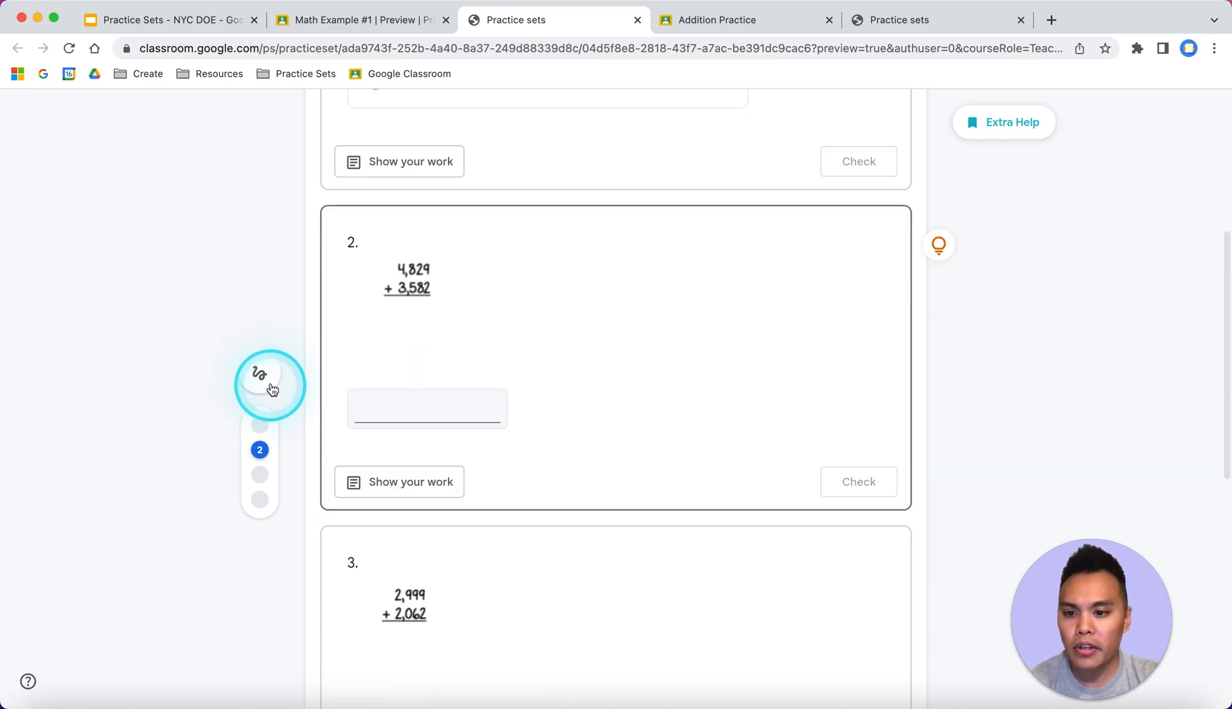
pyautogui.click(391, 481)
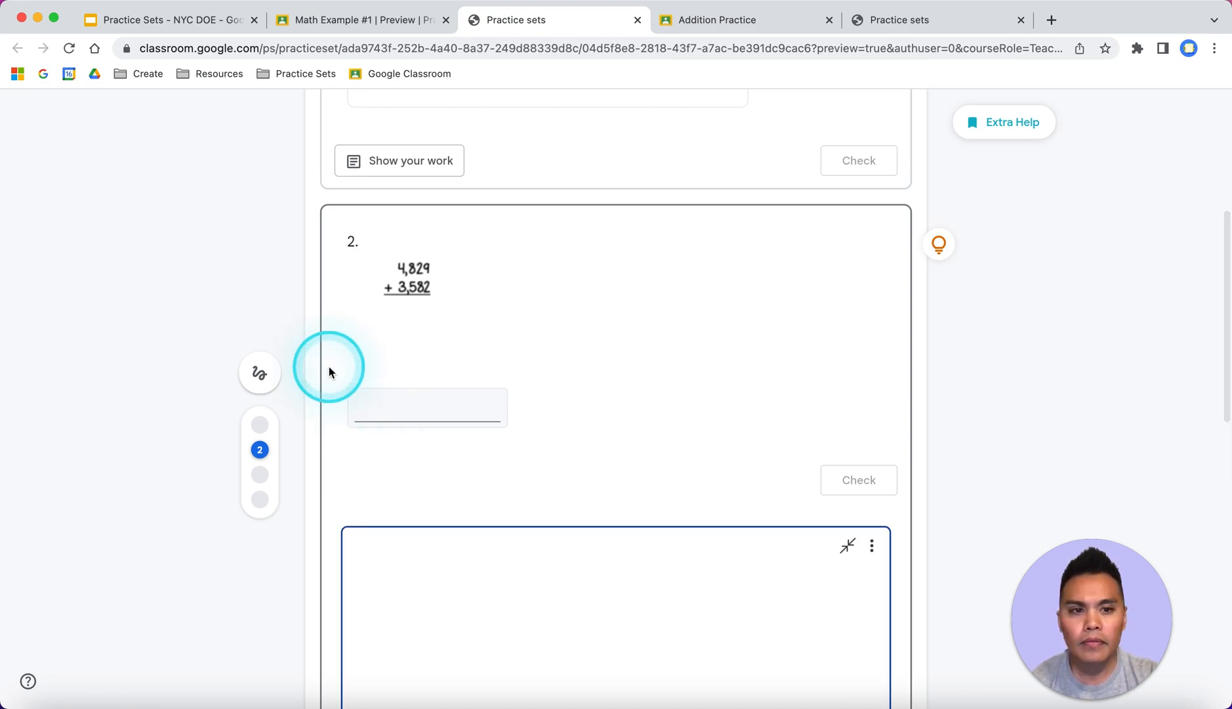
pyautogui.scroll(1, 304, 413)
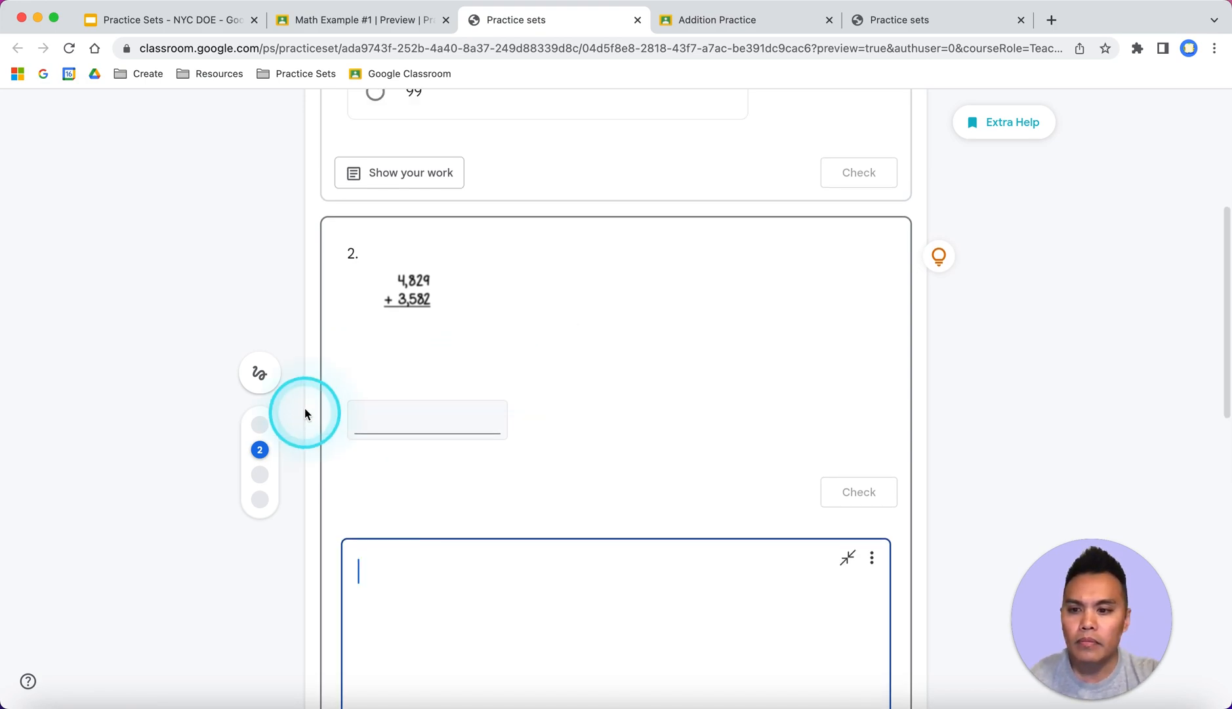
pyautogui.scroll(1, 462, 479)
pyautogui.scroll(-2, 256, 379)
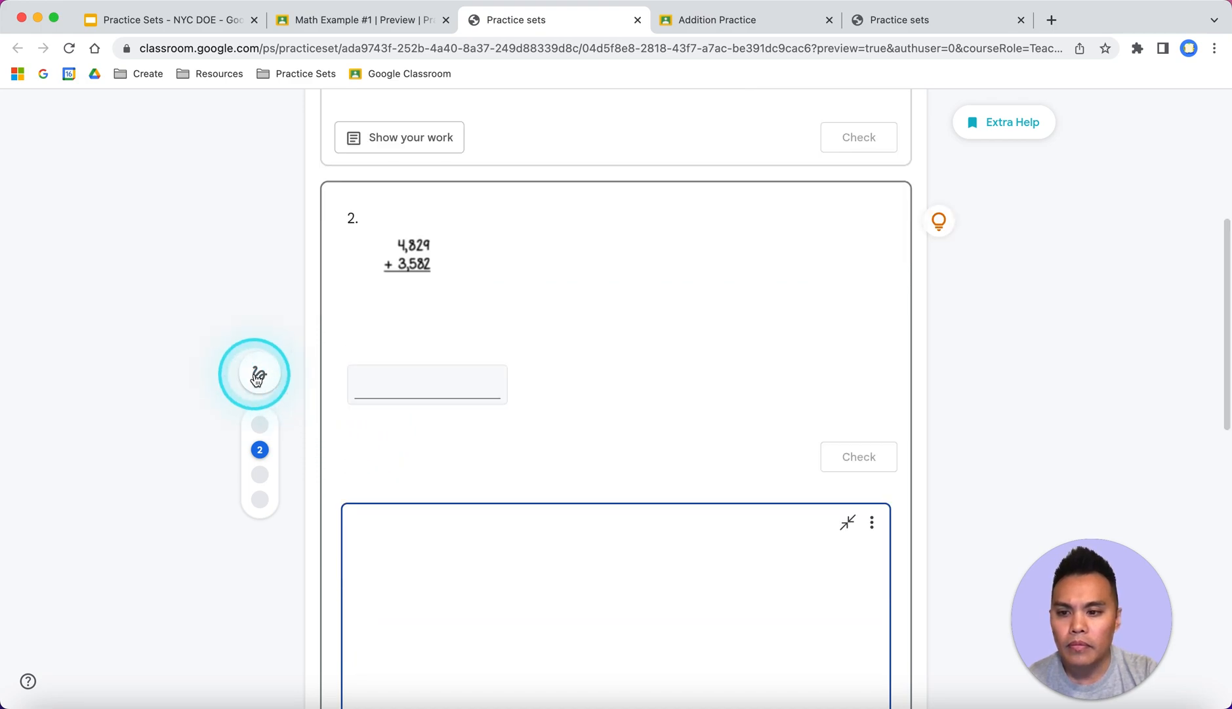
pyautogui.scroll(-1, 257, 378)
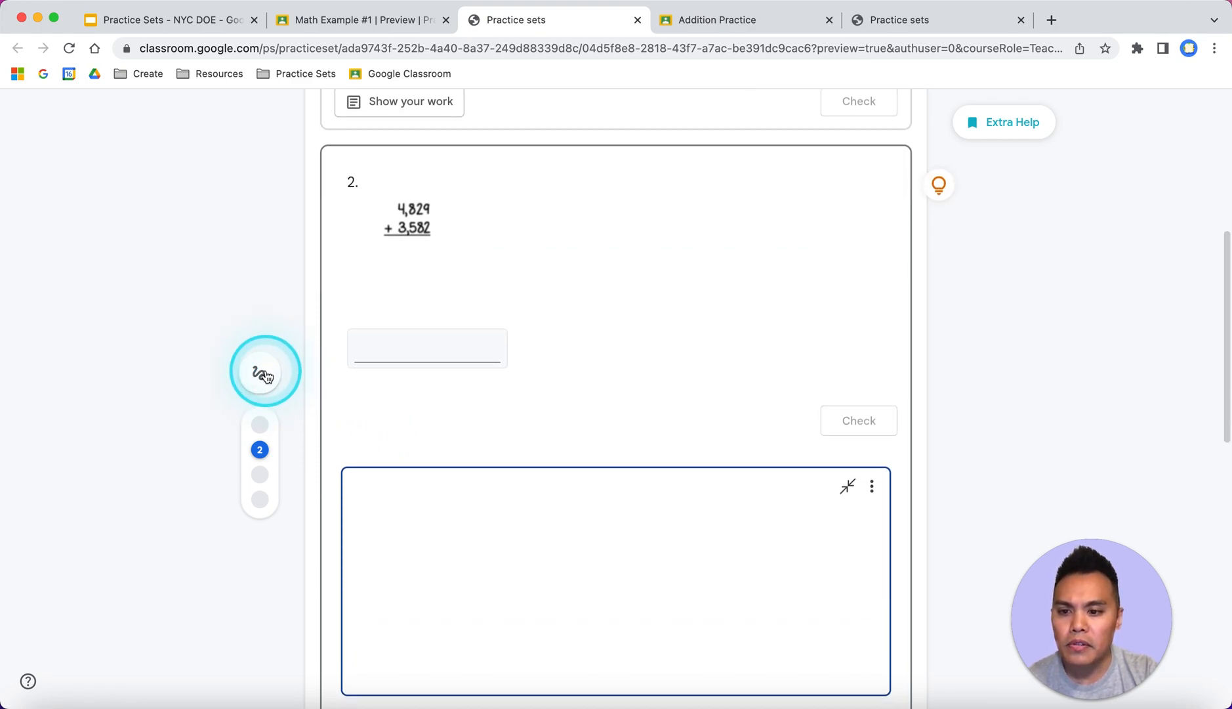
pyautogui.click(262, 373)
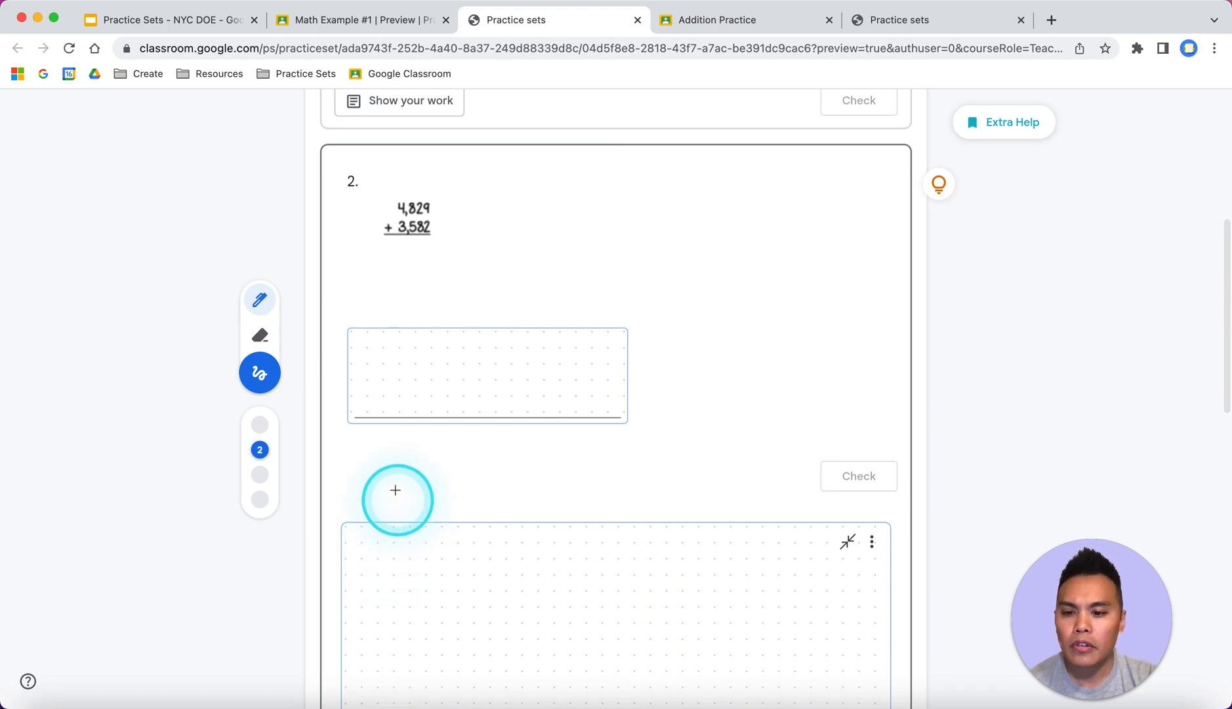
pyautogui.scroll(-1, 413, 452)
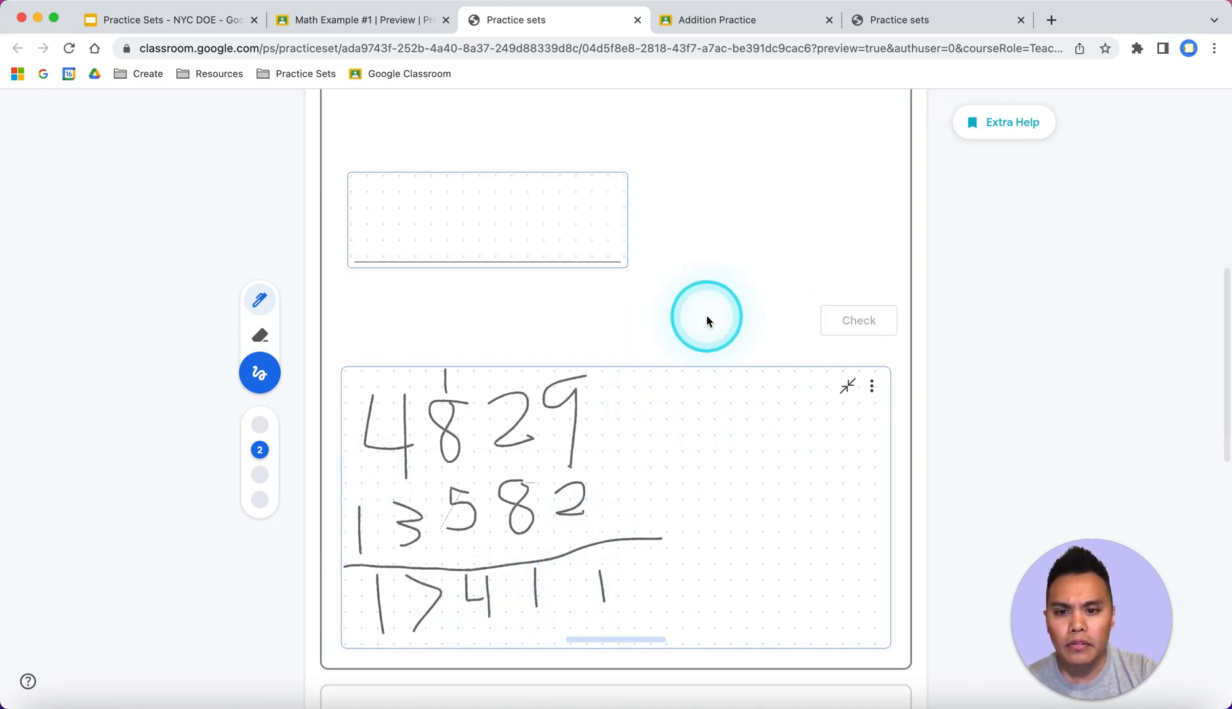
# Handwrite 17411 as the answer to question 2 and check it.
pyautogui.scroll(1, 421, 239)
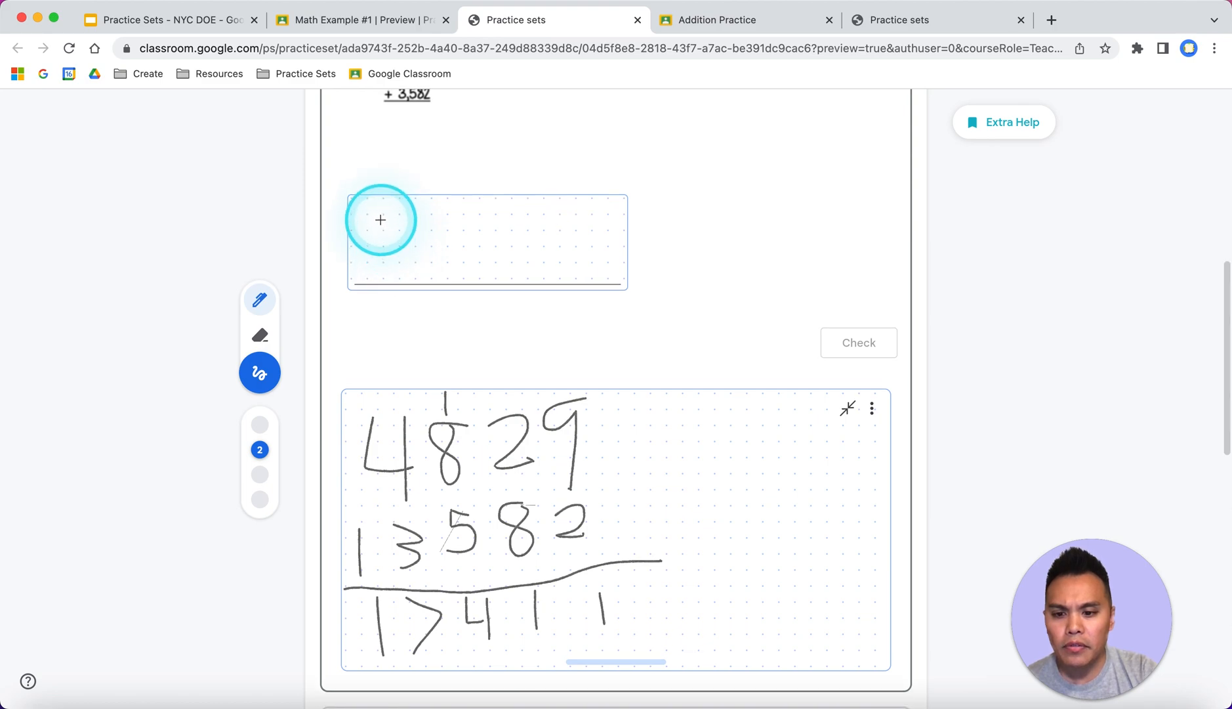
pyautogui.scroll(1, 381, 220)
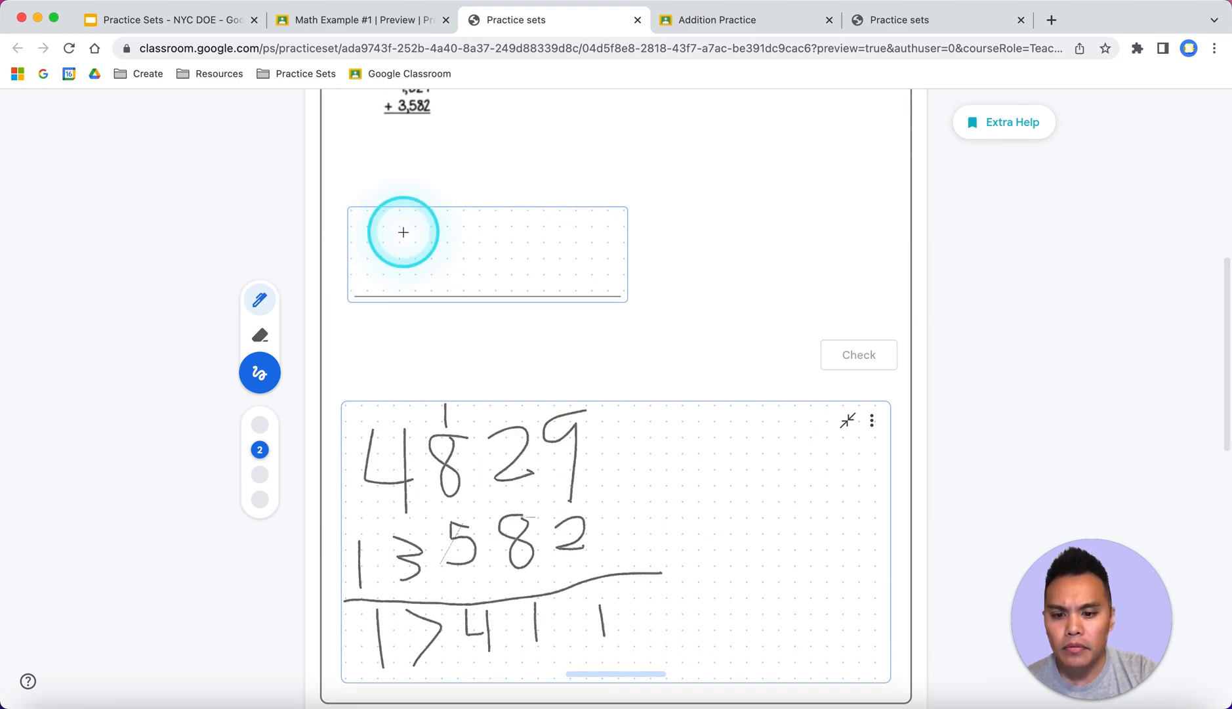
pyautogui.moveTo(381, 218)
pyautogui.mouseDown()
pyautogui.moveTo(380, 268)
pyautogui.moveTo(470, 259)
pyautogui.moveTo(482, 269)
pyautogui.mouseUp()
pyautogui.moveTo(517, 220); pyautogui.dragTo(517, 287)
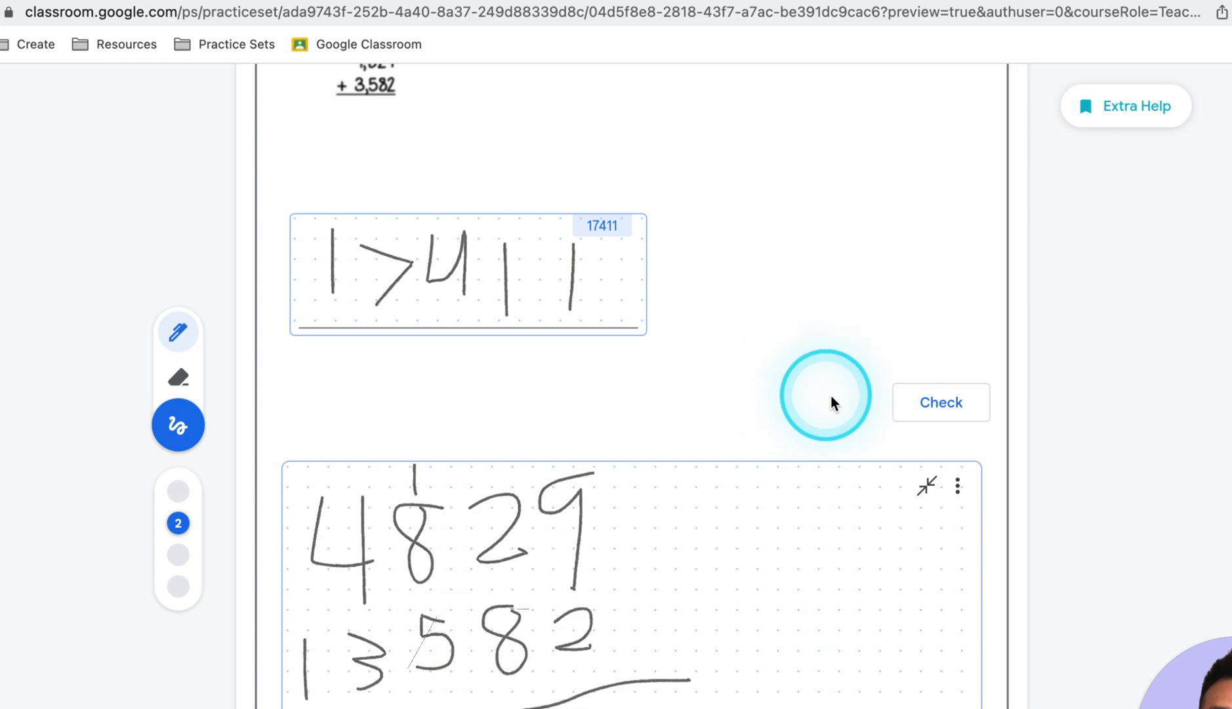
pyautogui.click(944, 402)
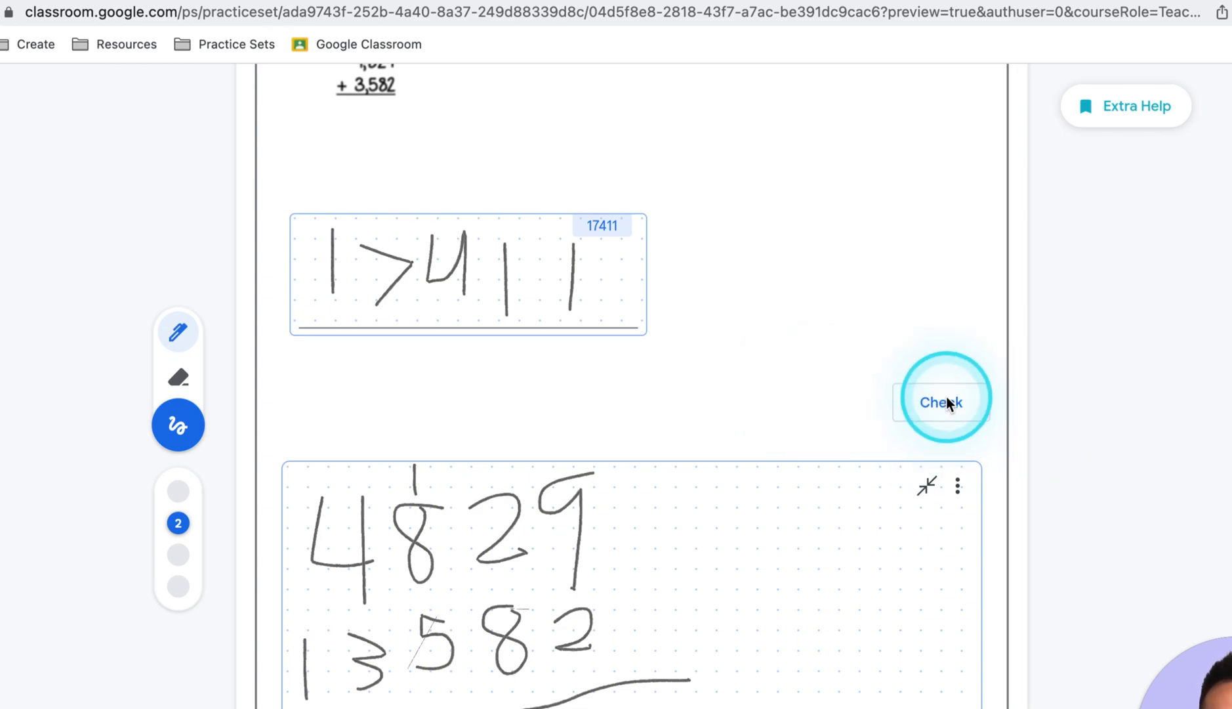
# Check the handwritten answer 17411 for question 2 and review the column addition in the work area against the problem.
pyautogui.click(947, 396)
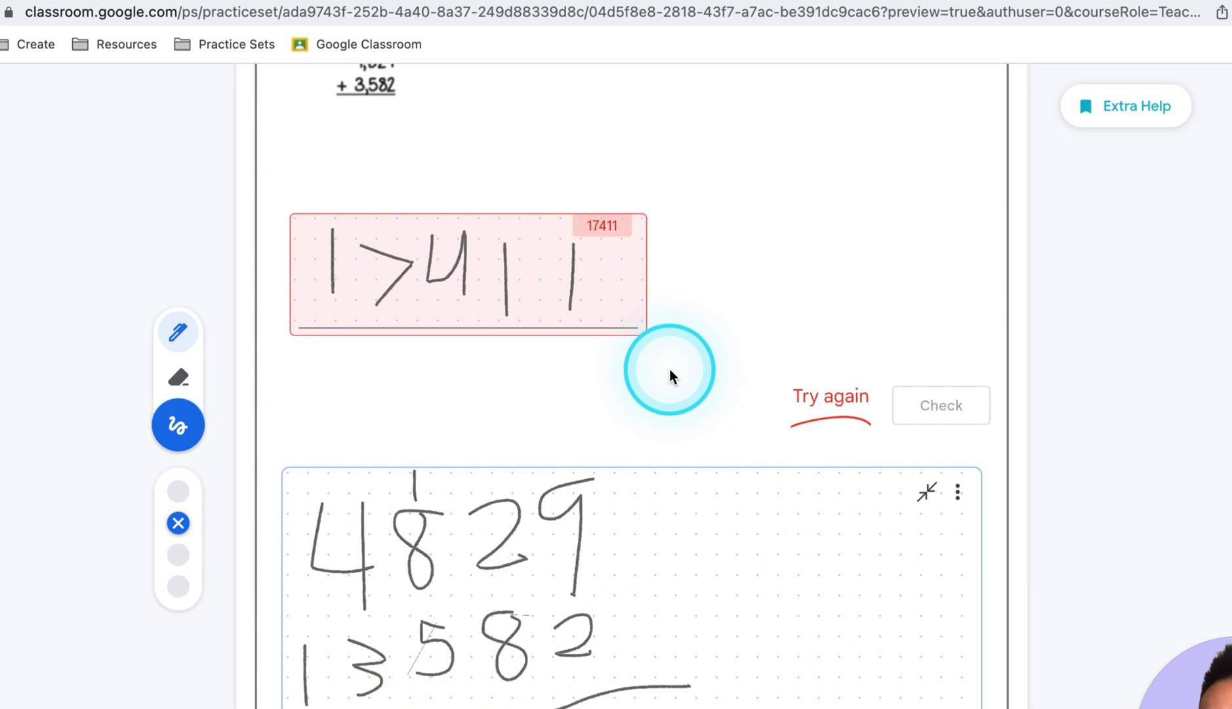
pyautogui.scroll(-5, 669, 376)
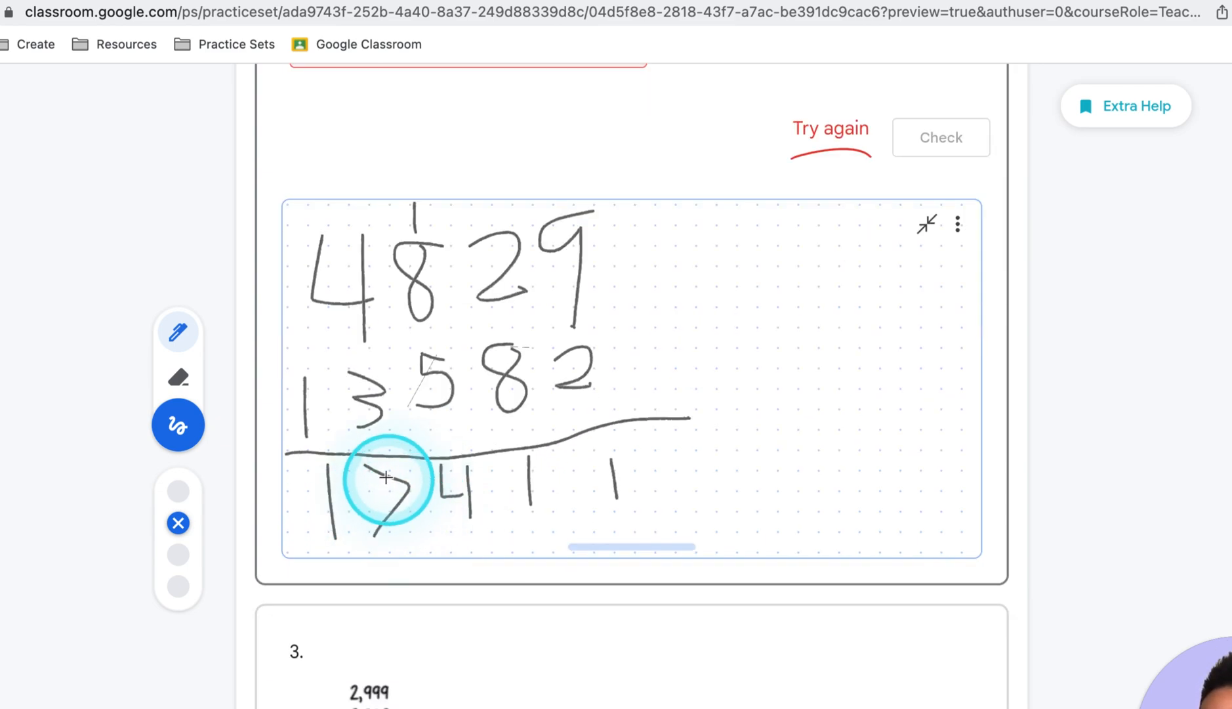
pyautogui.scroll(-1, 386, 477)
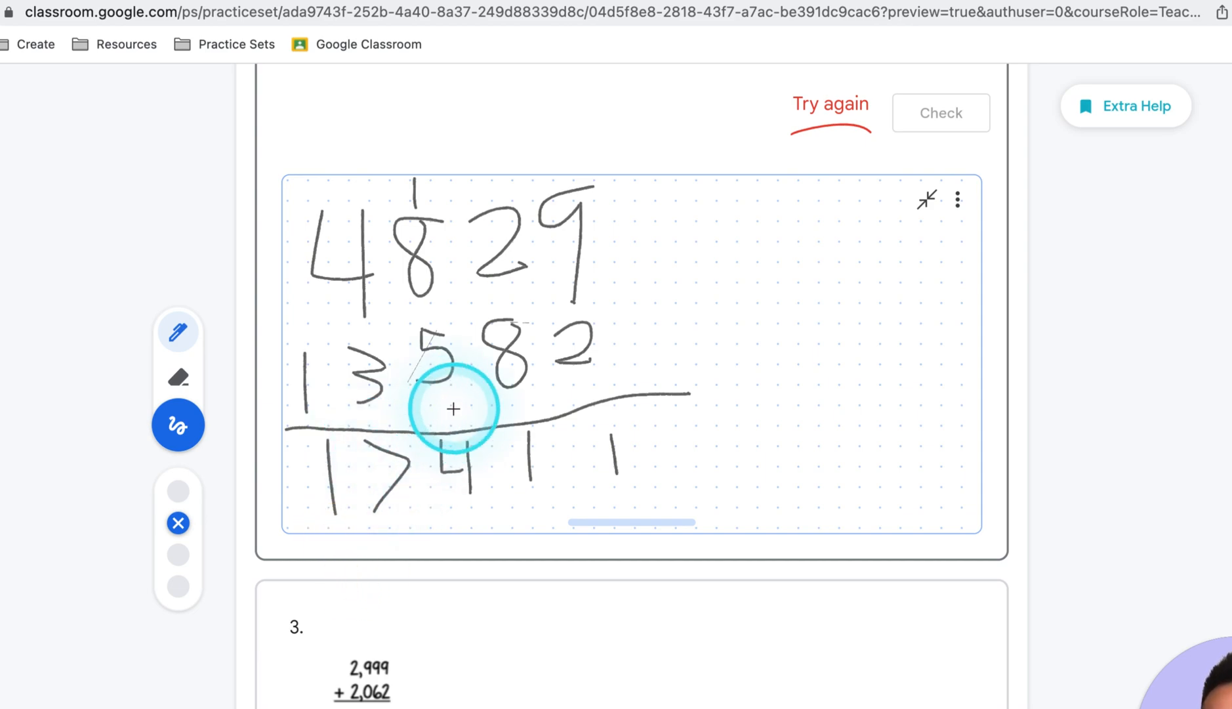
pyautogui.scroll(3, 539, 288)
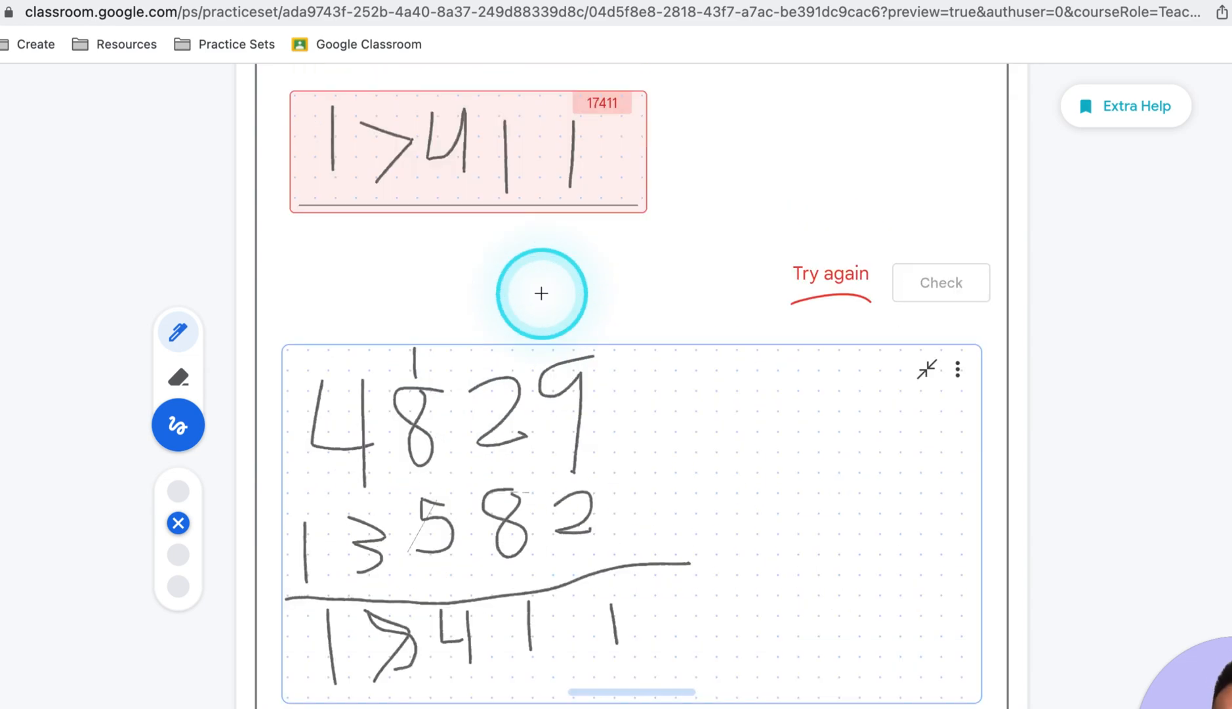
pyautogui.scroll(1, 542, 293)
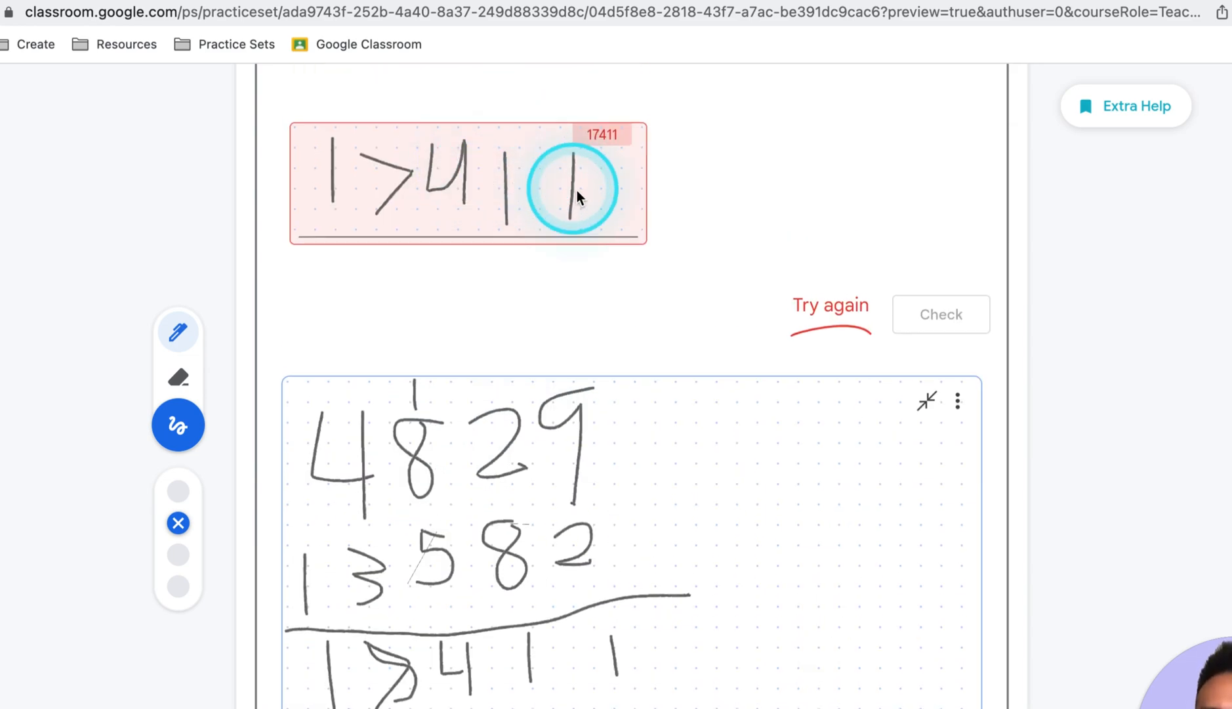
pyautogui.scroll(3, 577, 193)
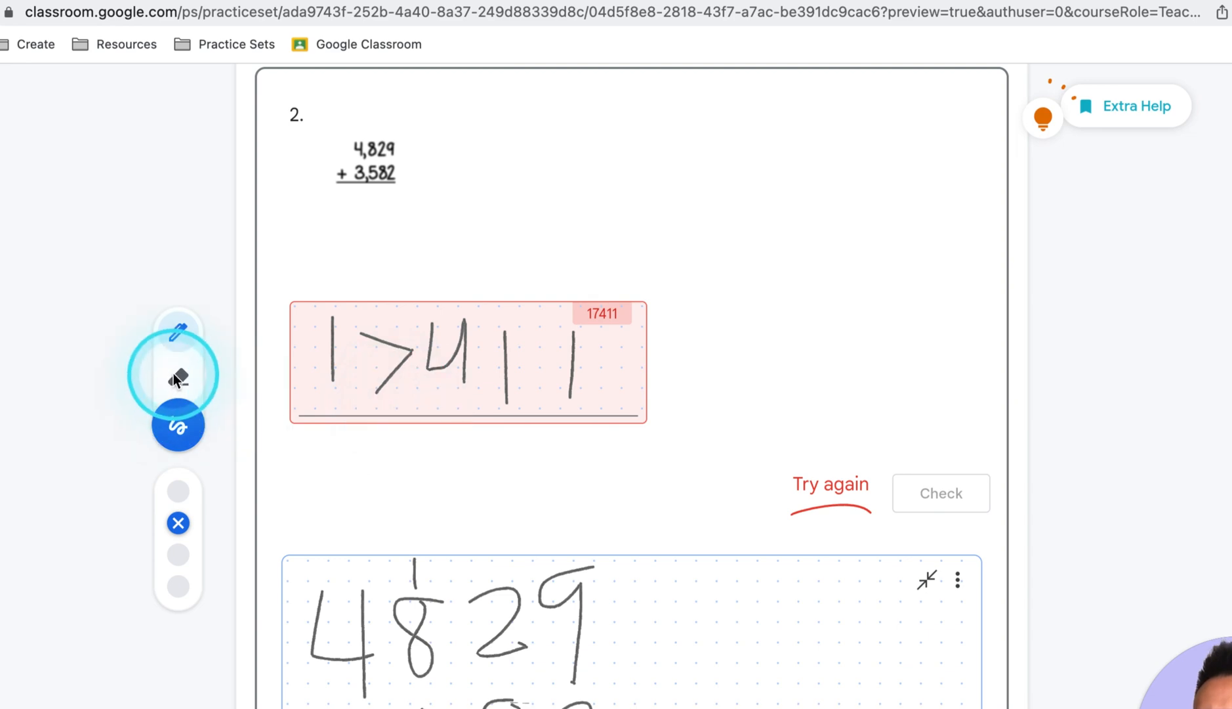
pyautogui.scroll(1, 173, 376)
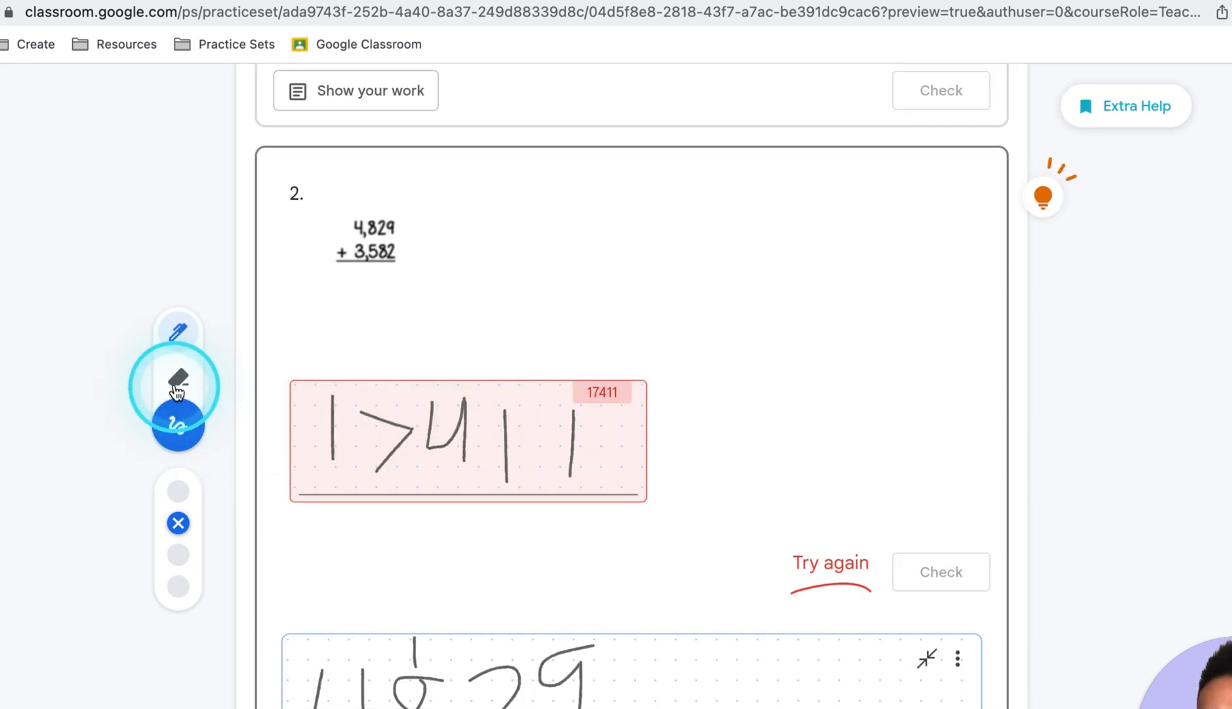
pyautogui.scroll(1, 1076, 197)
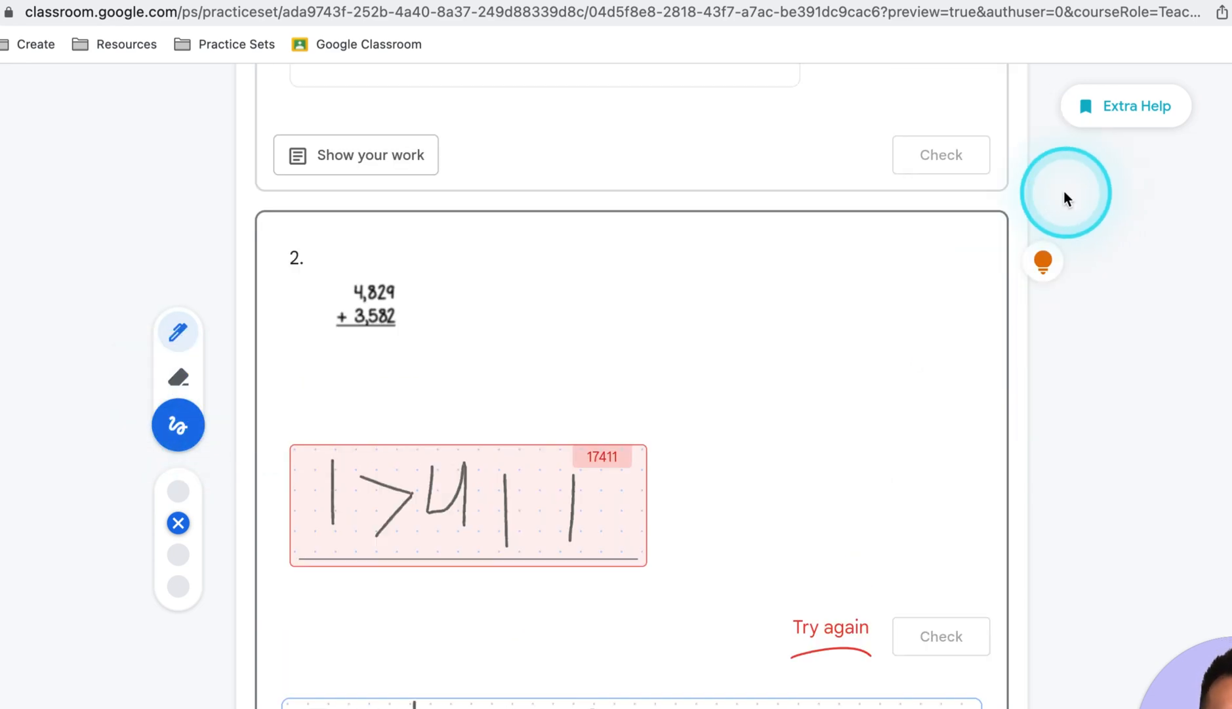
# Show the hint for question 2, watch part of the open number line addition video with sound, pause it and close the hint.
pyautogui.click(1043, 262)
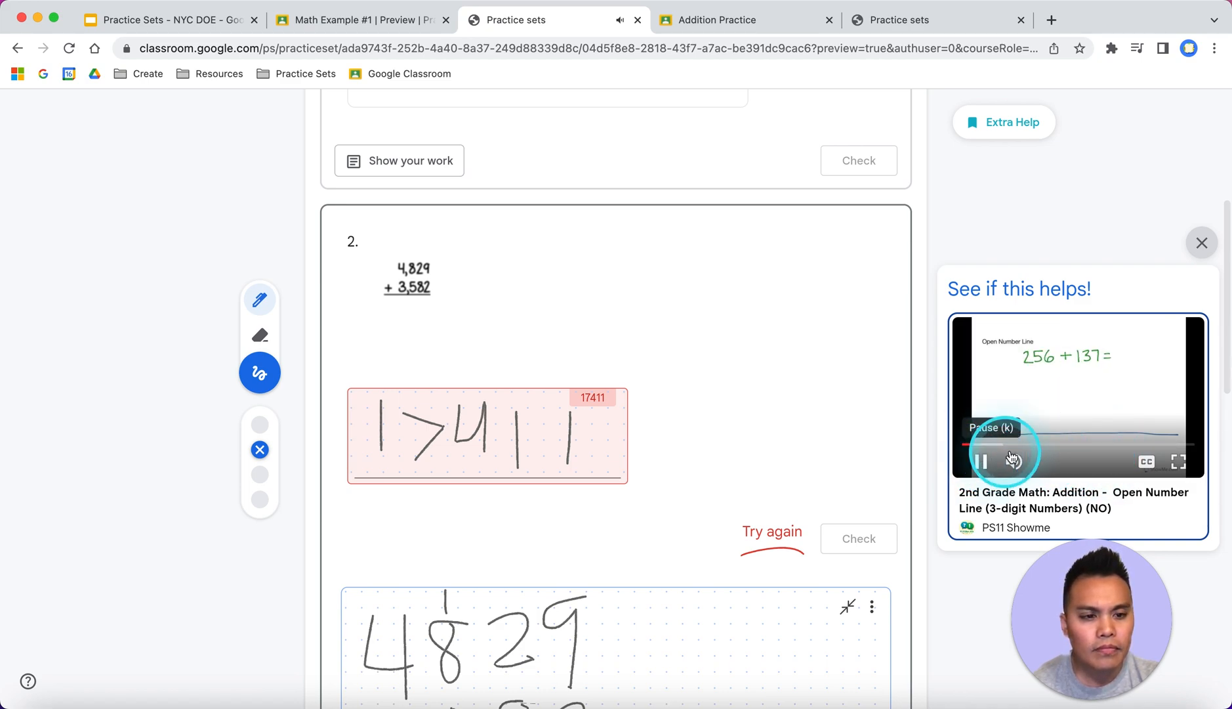
pyautogui.click(1030, 444)
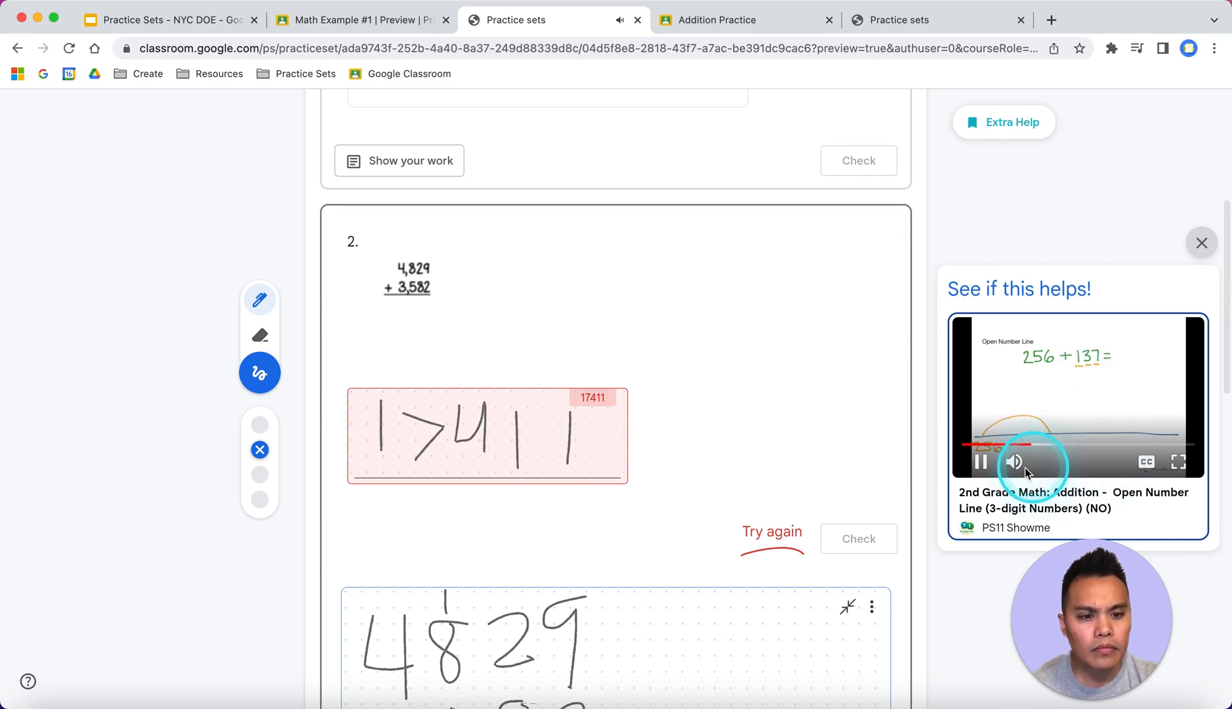
pyautogui.click(981, 462)
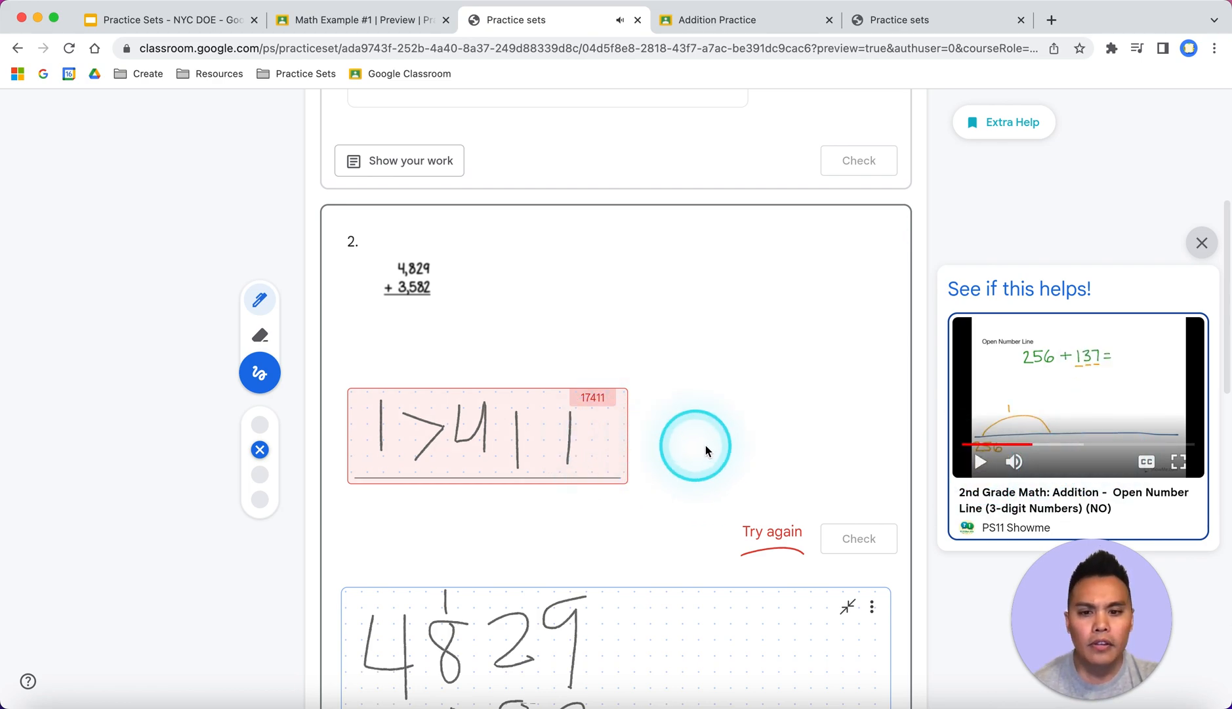
pyautogui.click(1206, 243)
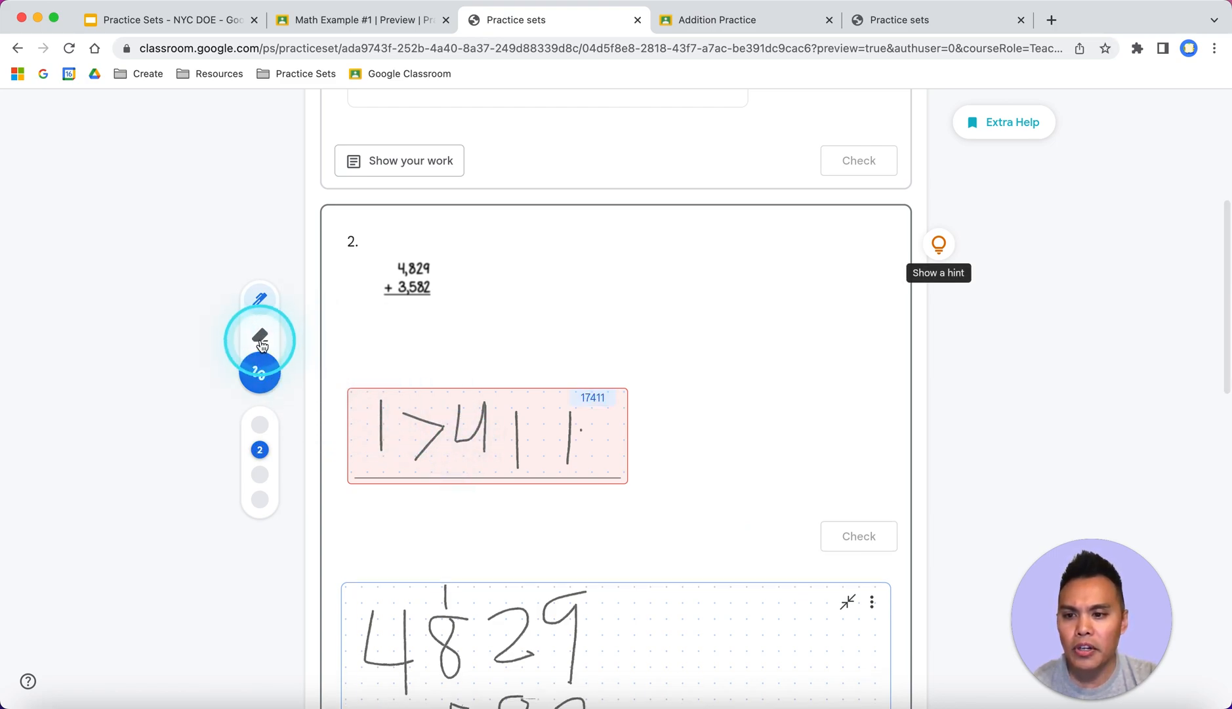
# Erase the entire handwritten answer 17411 from the answer area of question 2.
pyautogui.click(260, 337)
pyautogui.moveTo(433, 420)
pyautogui.mouseDown()
pyautogui.moveTo(394, 412)
pyautogui.moveTo(416, 420)
pyautogui.mouseUp()
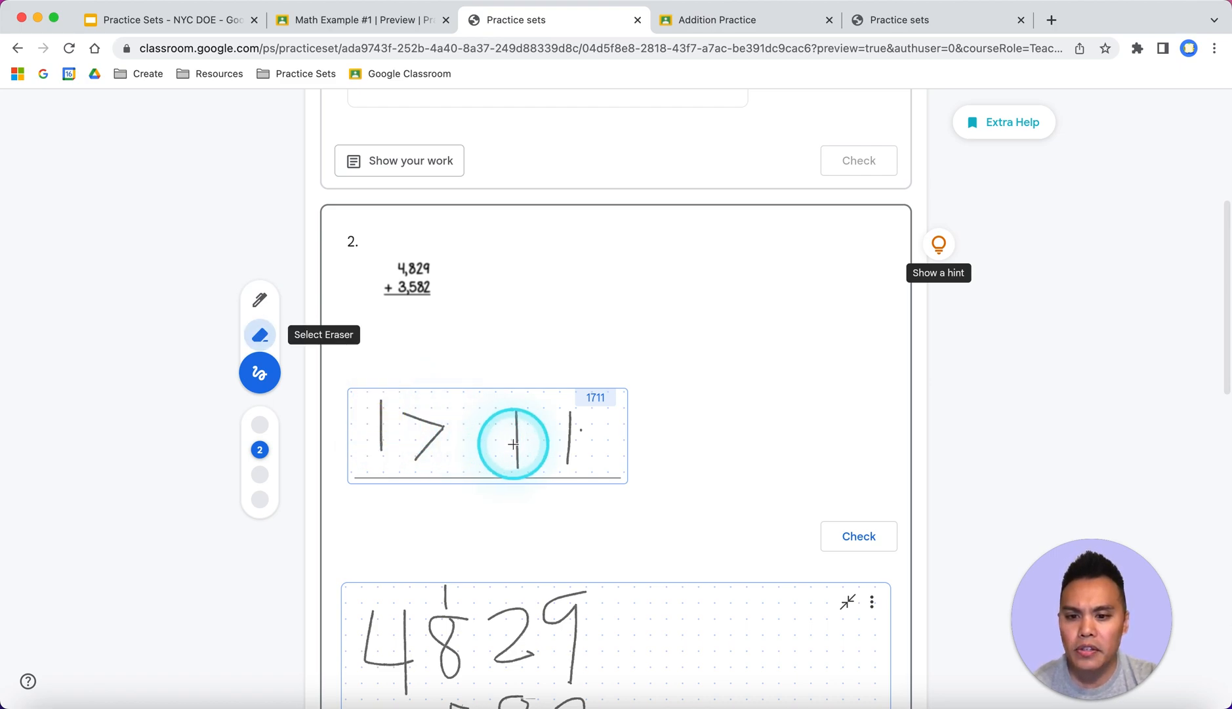
pyautogui.moveTo(460, 410)
pyautogui.mouseDown()
pyautogui.moveTo(426, 371)
pyautogui.moveTo(542, 443)
pyautogui.moveTo(586, 430)
pyautogui.mouseUp()
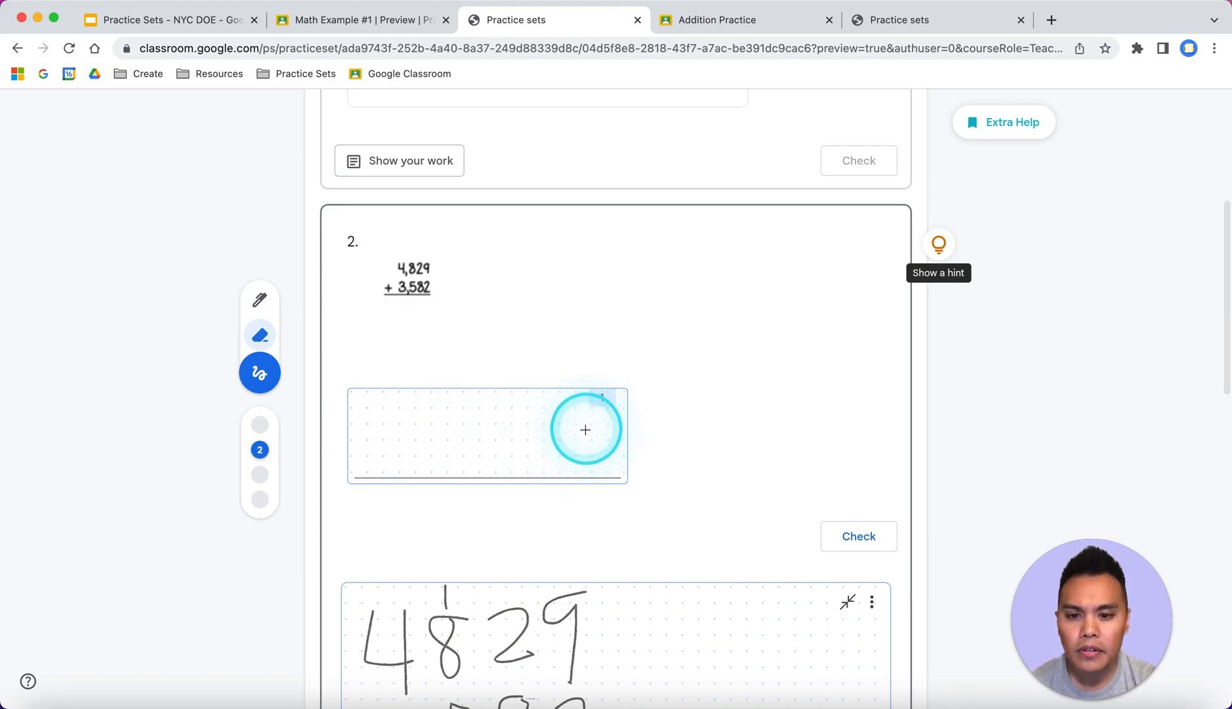
pyautogui.click(581, 432)
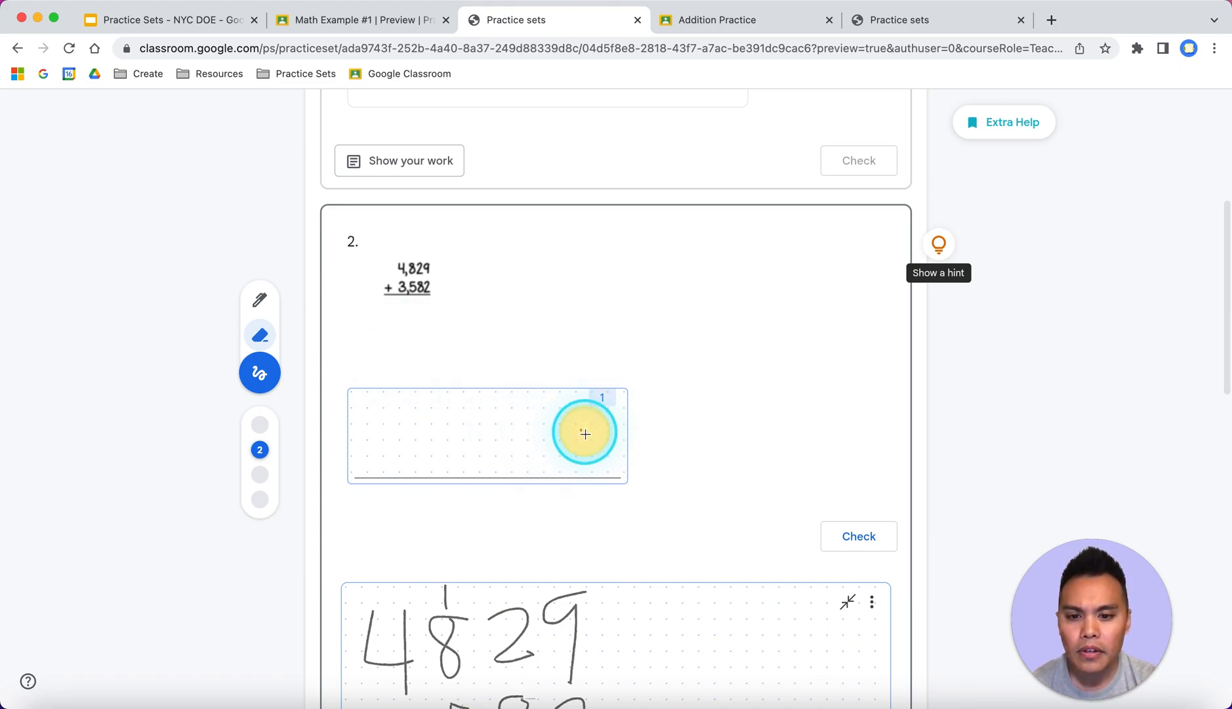
# Handwrite 8411 with the pen as the answer to question 2 and check it.
pyautogui.click(264, 301)
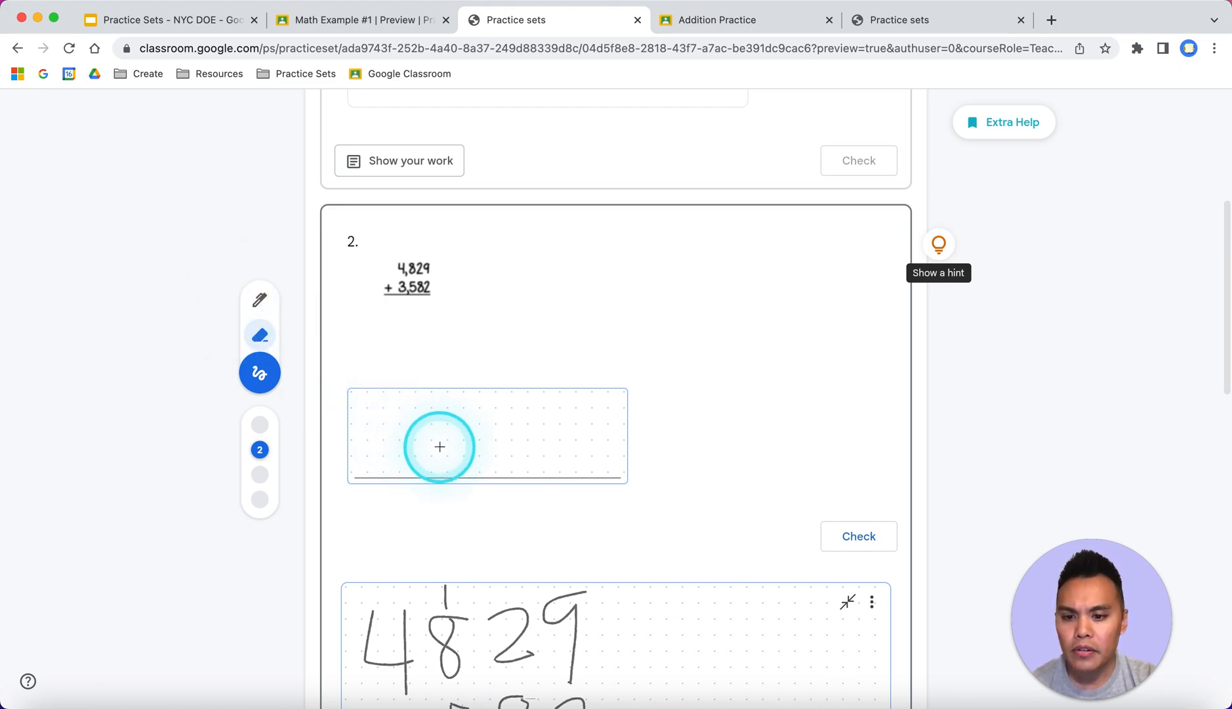
pyautogui.scroll(-3, 440, 445)
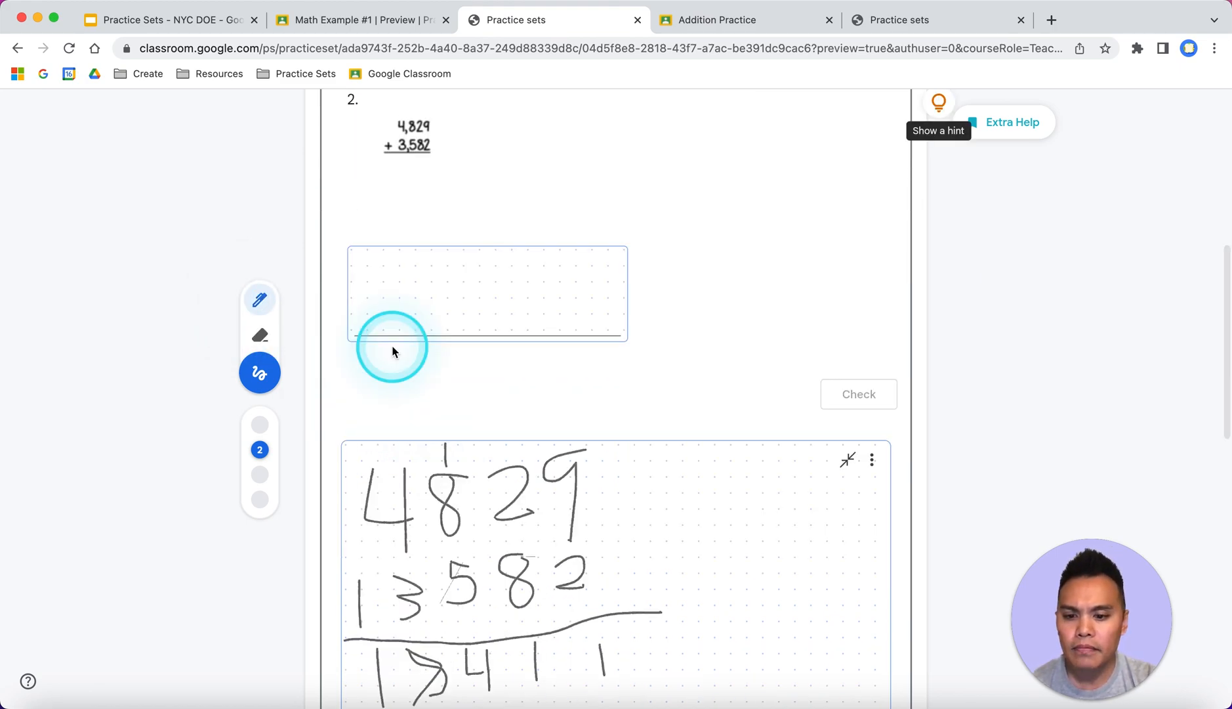
pyautogui.moveTo(416, 265)
pyautogui.mouseDown()
pyautogui.moveTo(385, 286)
pyautogui.moveTo(424, 327)
pyautogui.moveTo(428, 269)
pyautogui.moveTo(418, 262)
pyautogui.moveTo(464, 295)
pyautogui.moveTo(486, 292)
pyautogui.moveTo(490, 313)
pyautogui.mouseUp()
pyautogui.moveTo(529, 259); pyautogui.dragTo(530, 318)
pyautogui.click(564, 325)
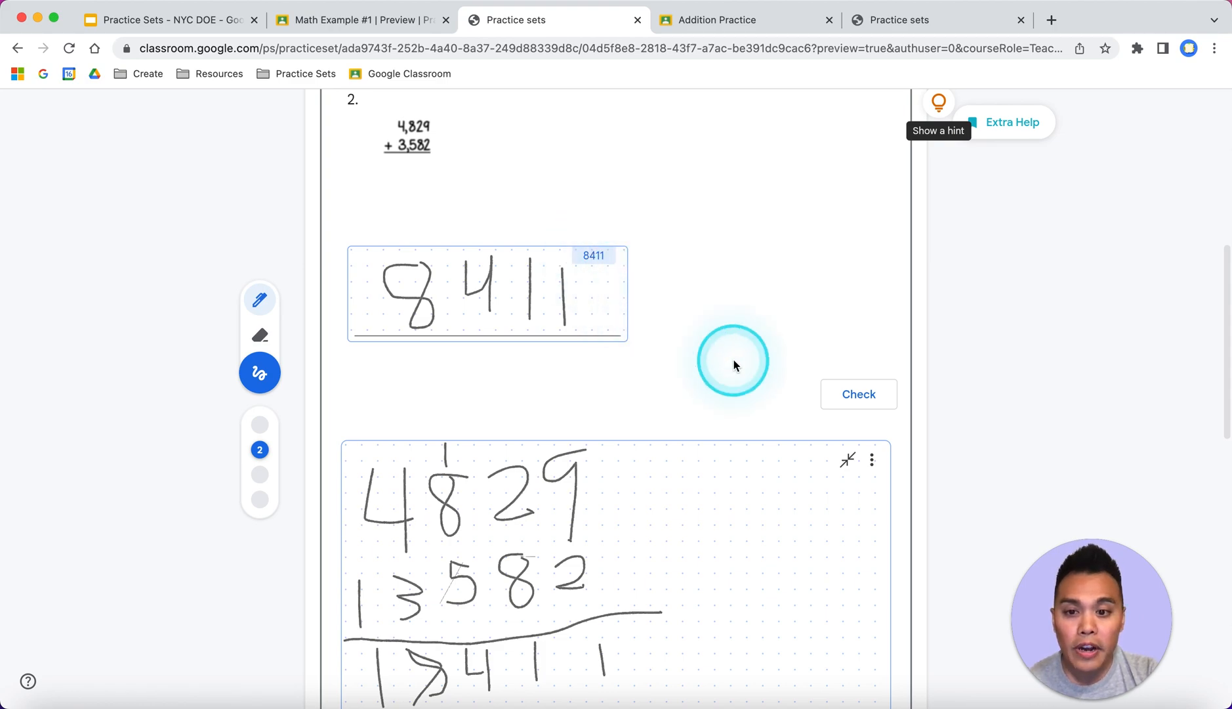
pyautogui.click(861, 395)
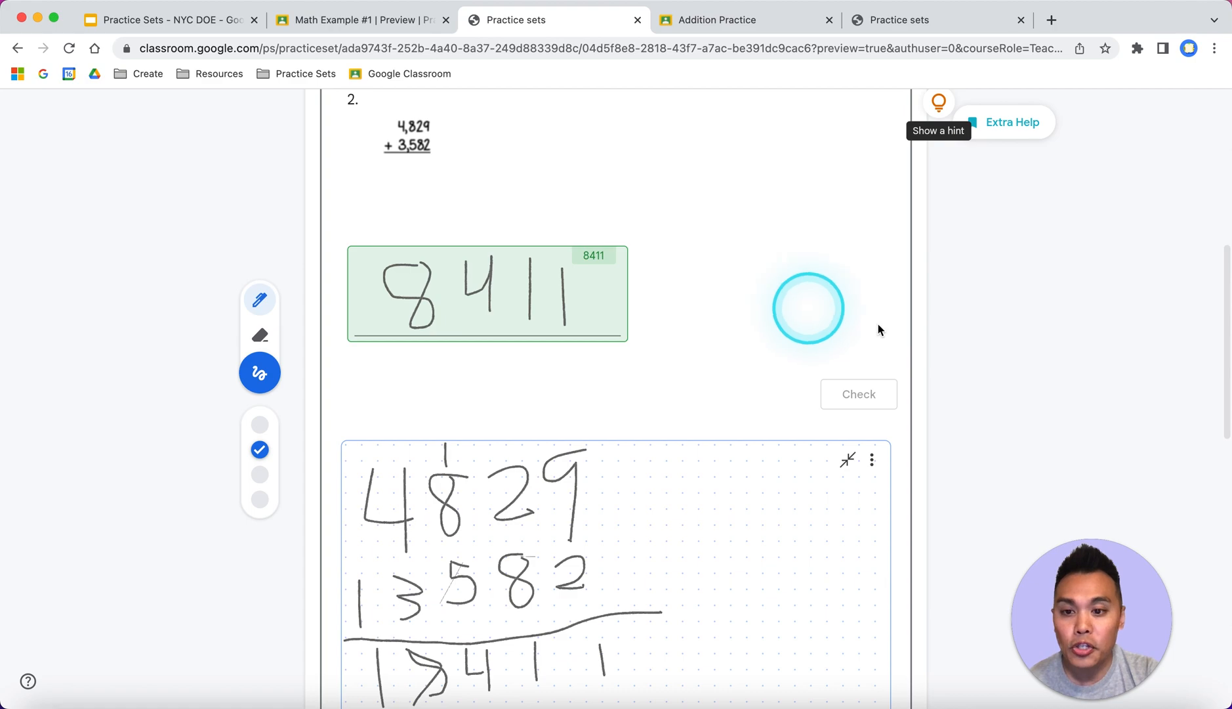
# Open the Extra Help resources and look over the suggested addition videos.
pyautogui.scroll(3, 940, 341)
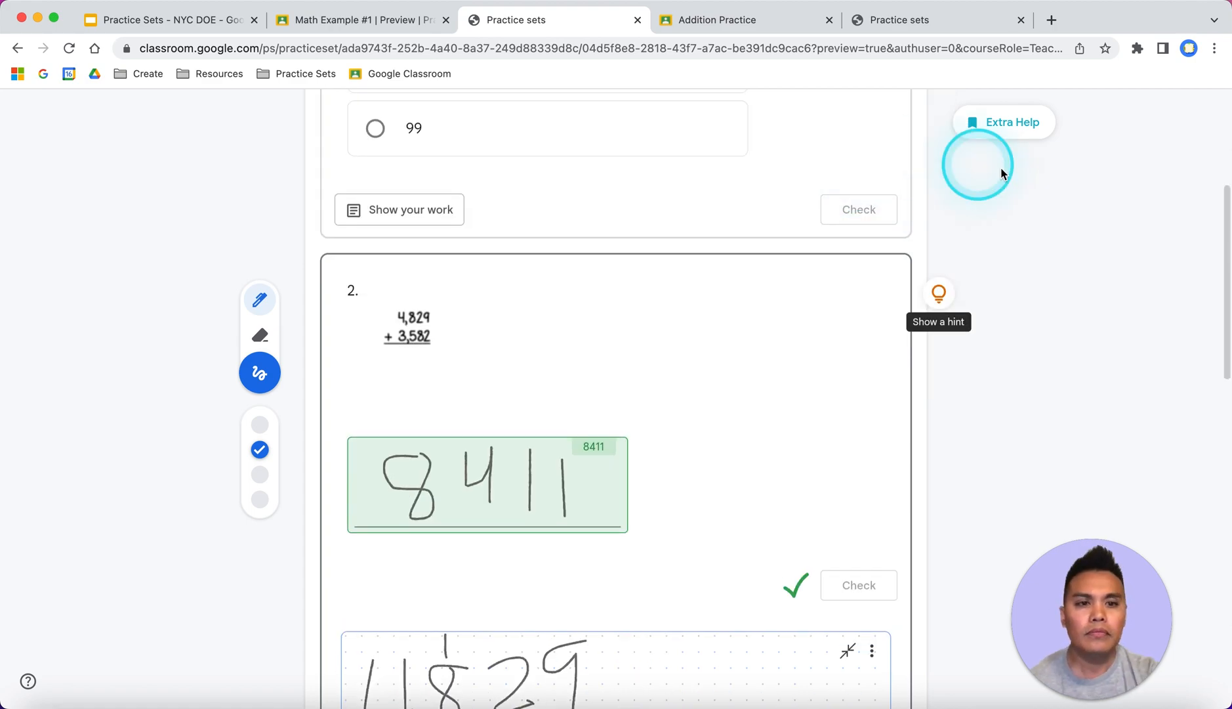
pyautogui.scroll(1, 1003, 126)
pyautogui.click(1014, 130)
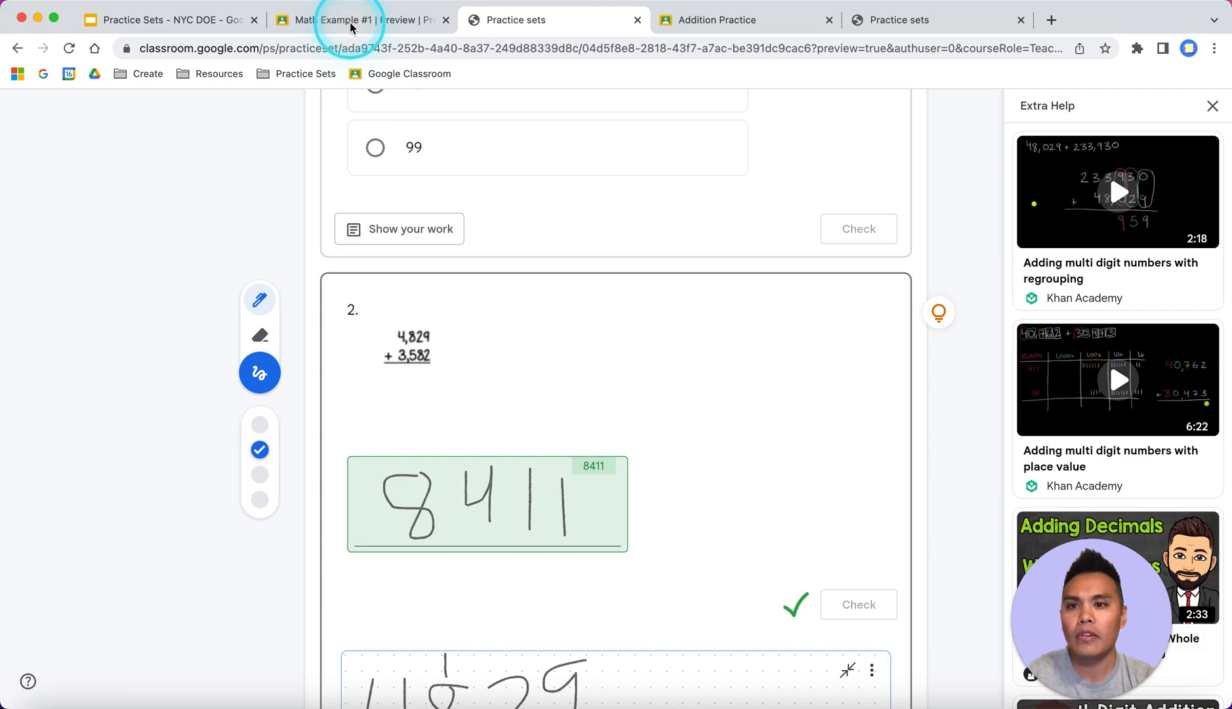
# Switch to the Practice Sets presentation and page through the slides from creating a set from an existing PDF to sending practice sets.
pyautogui.click(328, 21)
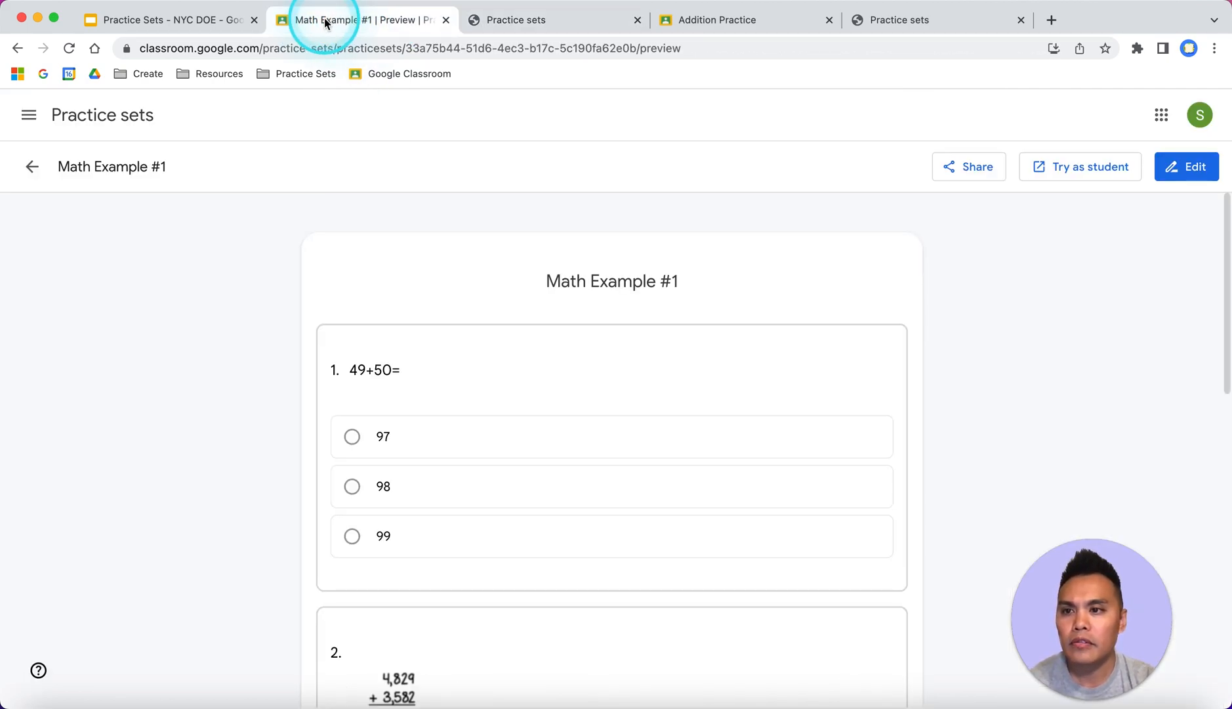
pyautogui.click(197, 20)
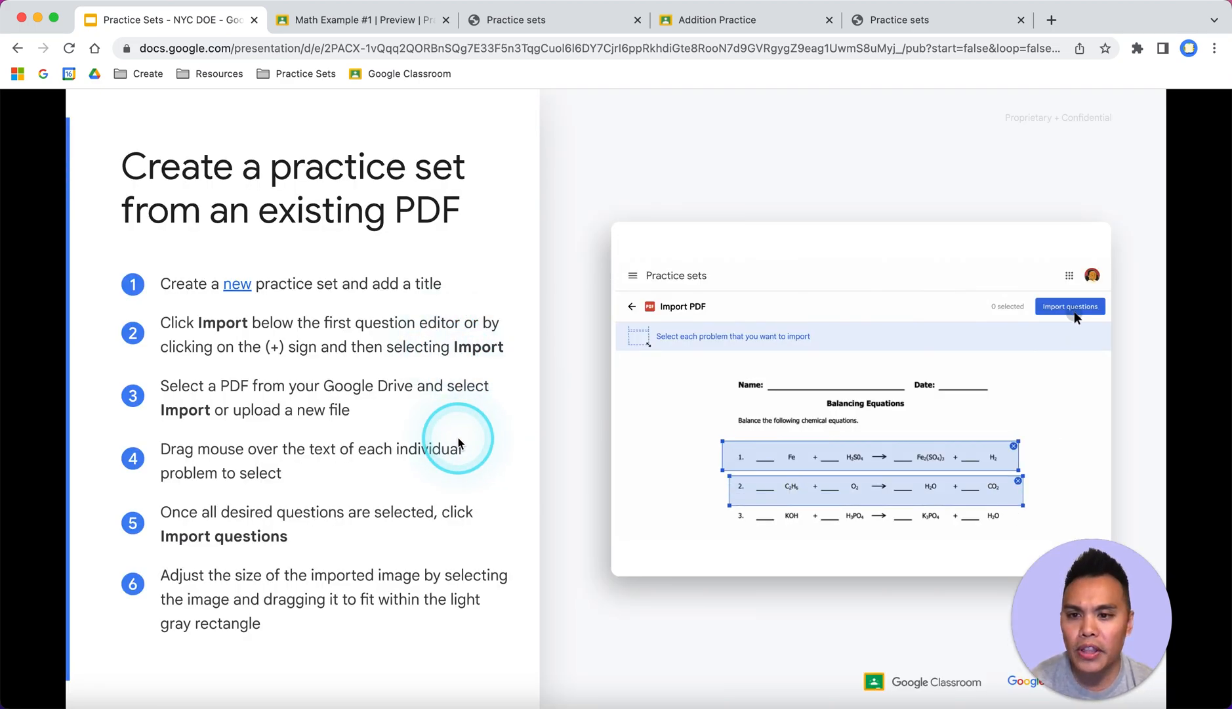
pyautogui.press('Right')
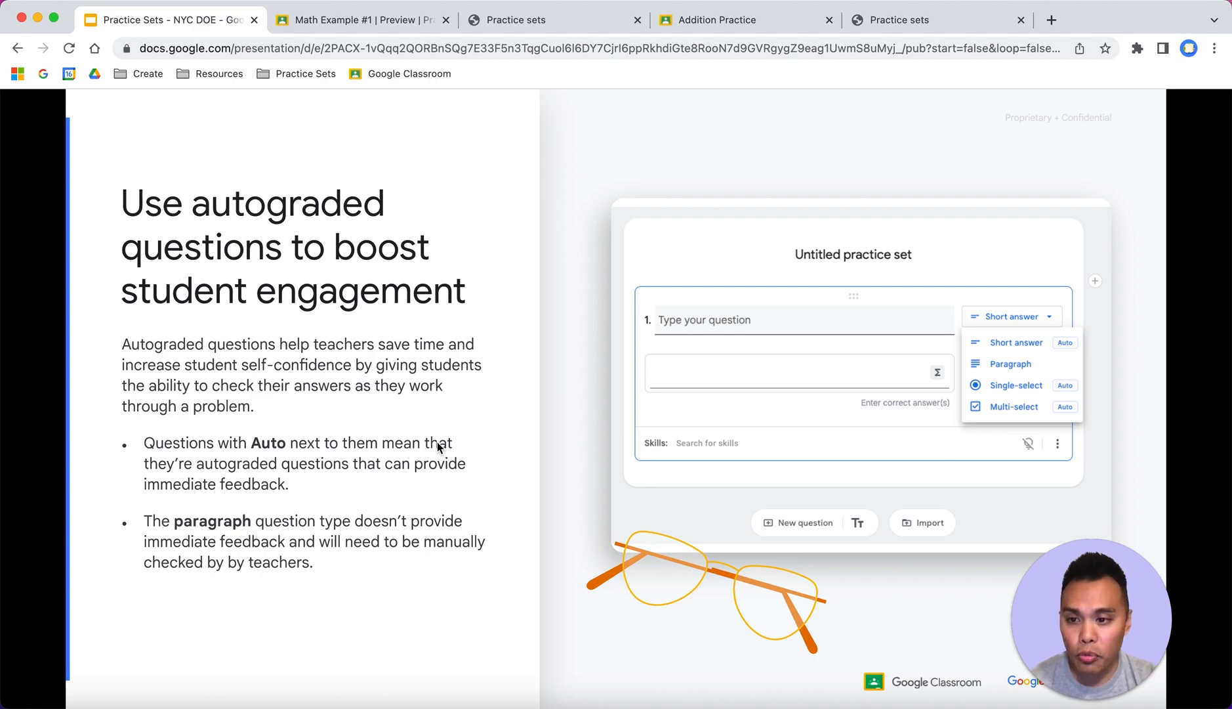
pyautogui.press('Right')
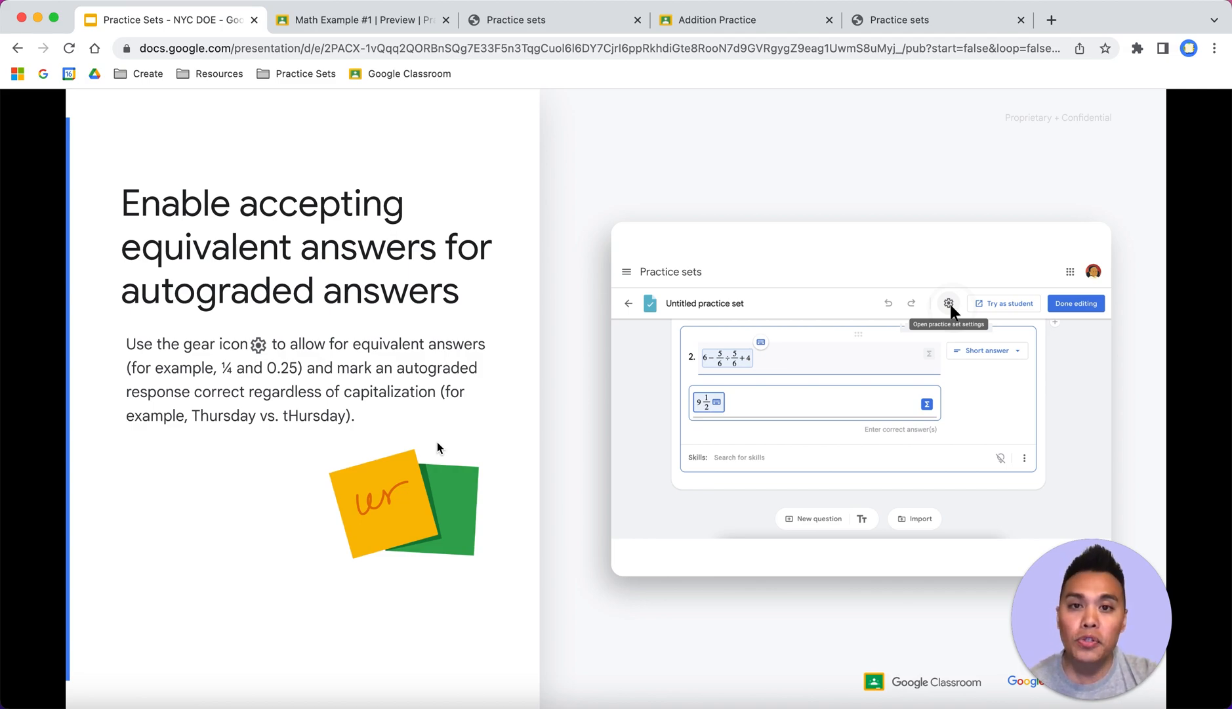
pyautogui.press('Right')
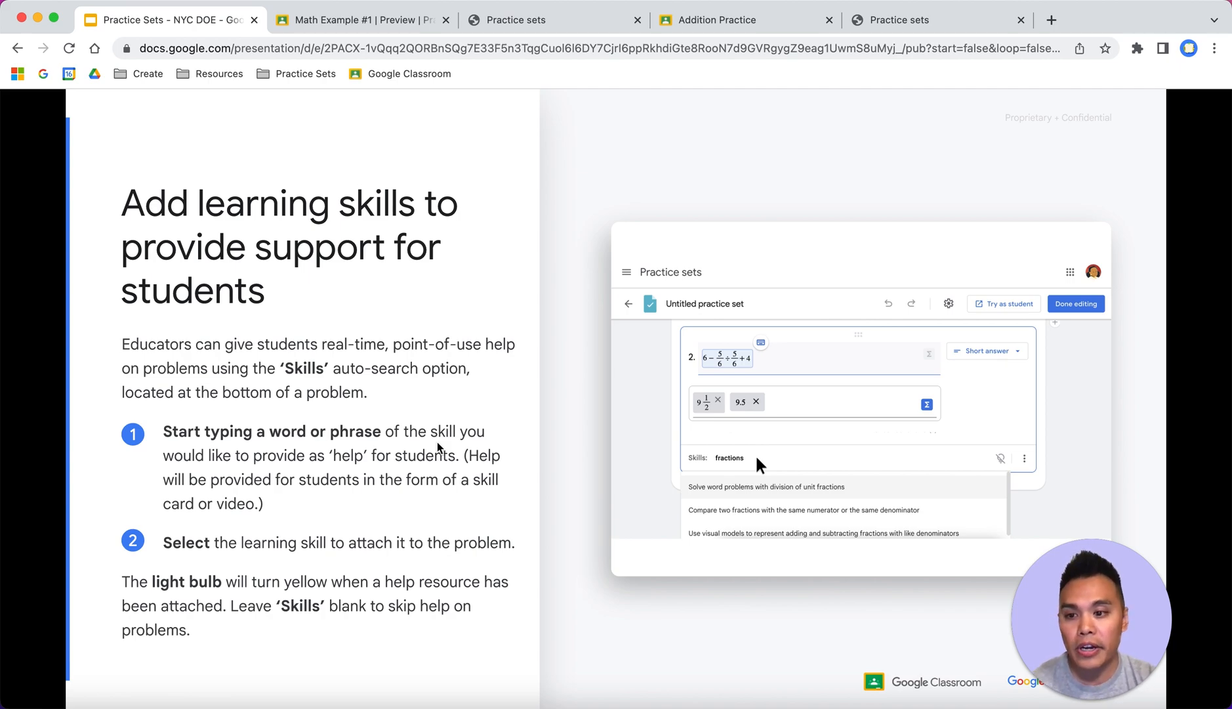
pyautogui.press('Right')
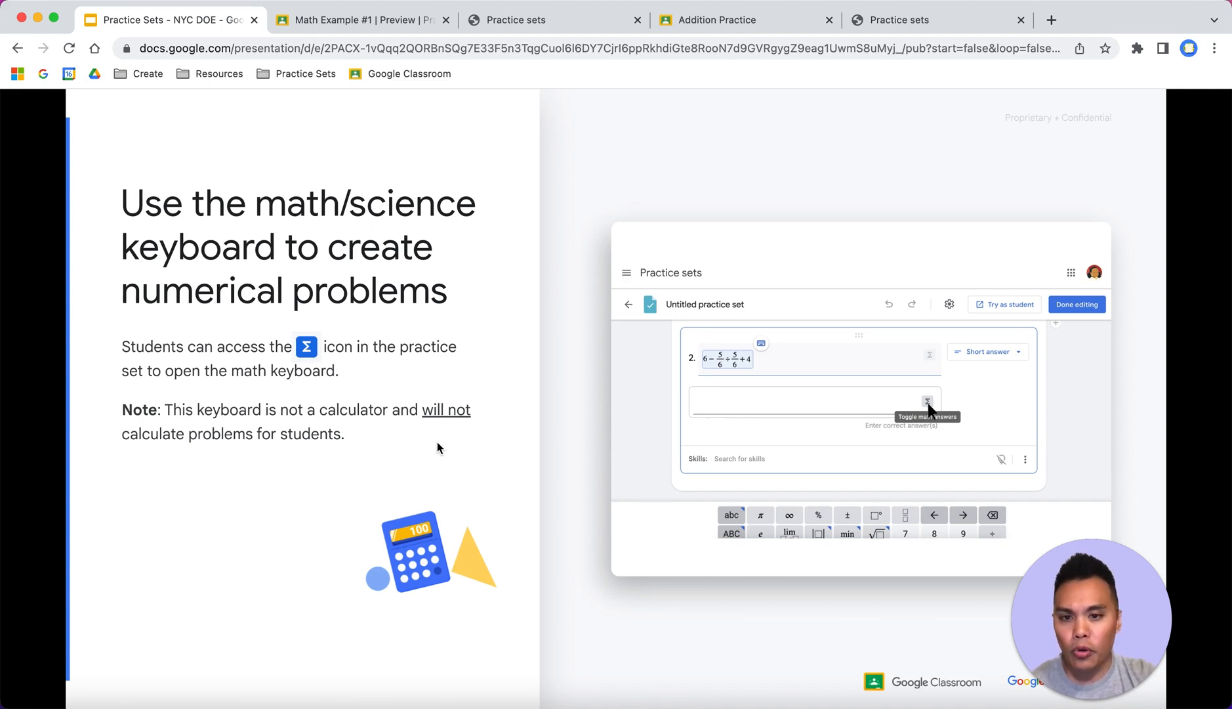
pyautogui.press('Right')
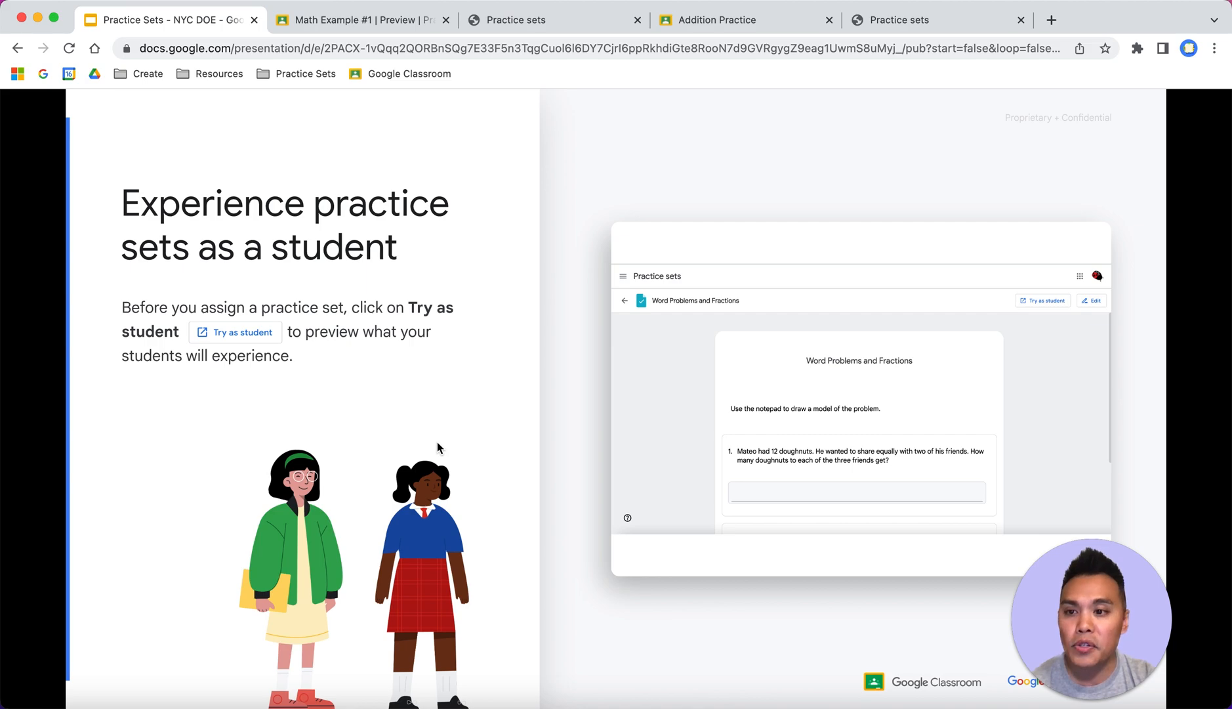
pyautogui.press('Right')
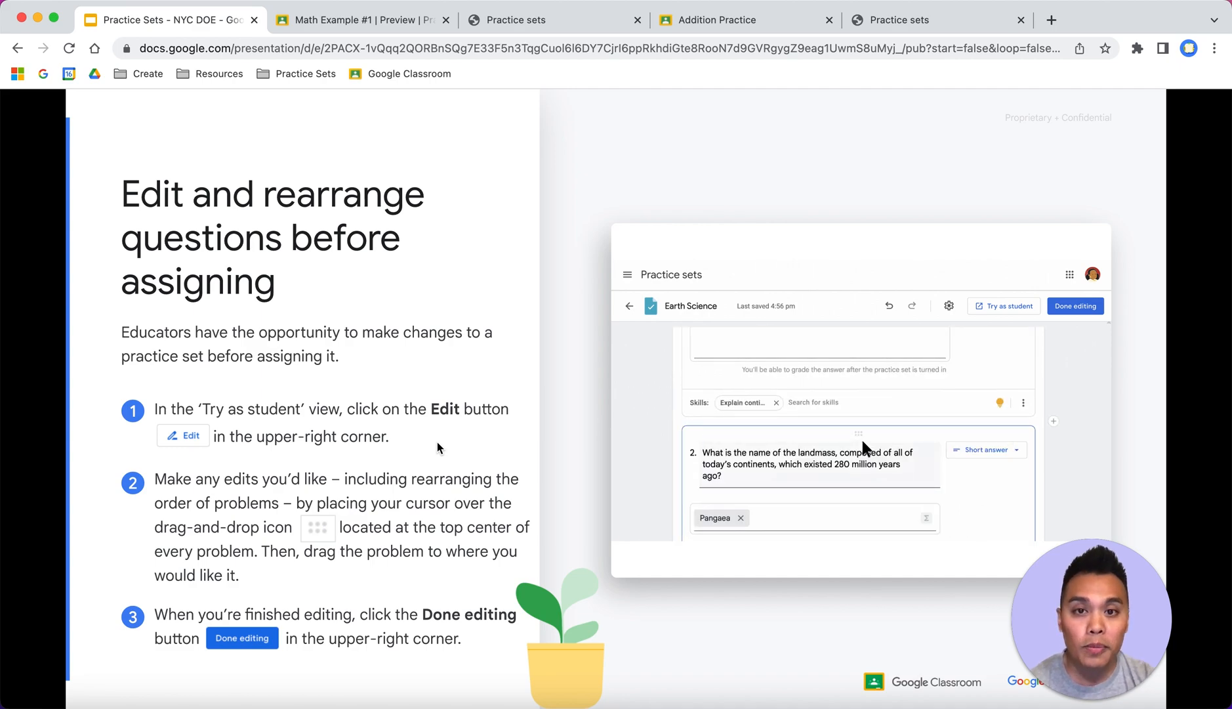
pyautogui.click(438, 447)
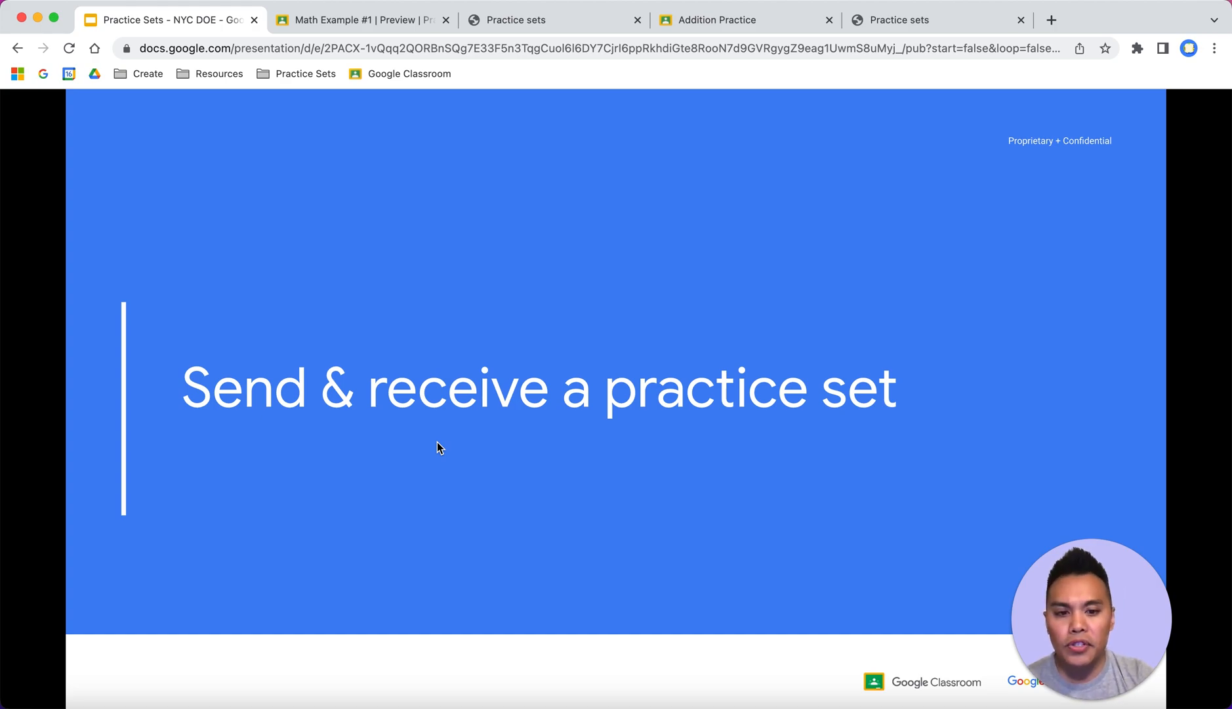
pyautogui.click(437, 442)
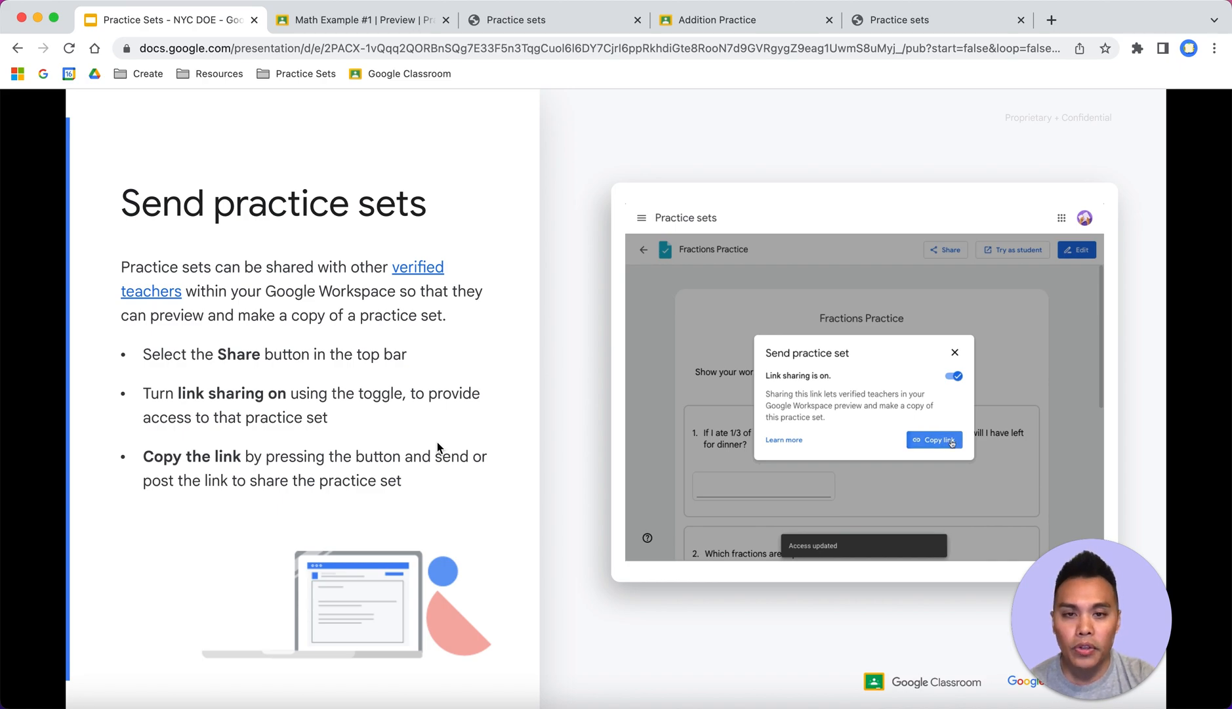
# Return to the Math Example #1 practice set, turn on link sharing for it and copy its link.
pyautogui.click(360, 21)
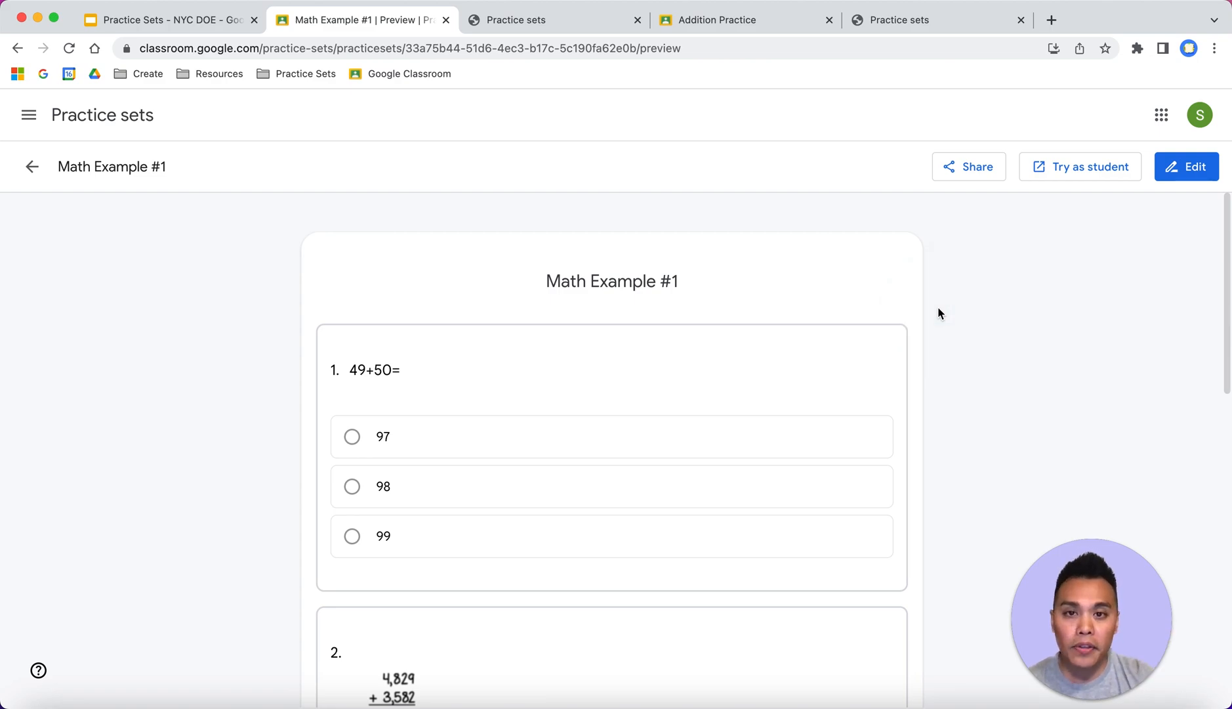
pyautogui.click(961, 164)
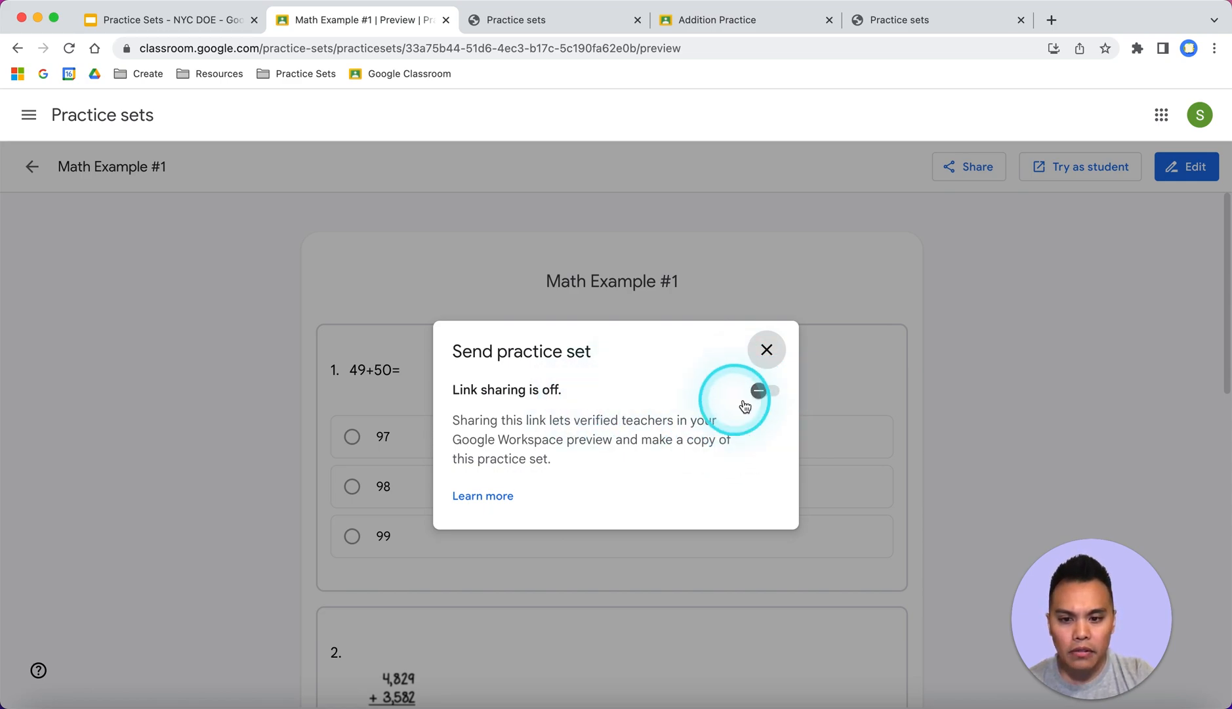
pyautogui.click(761, 391)
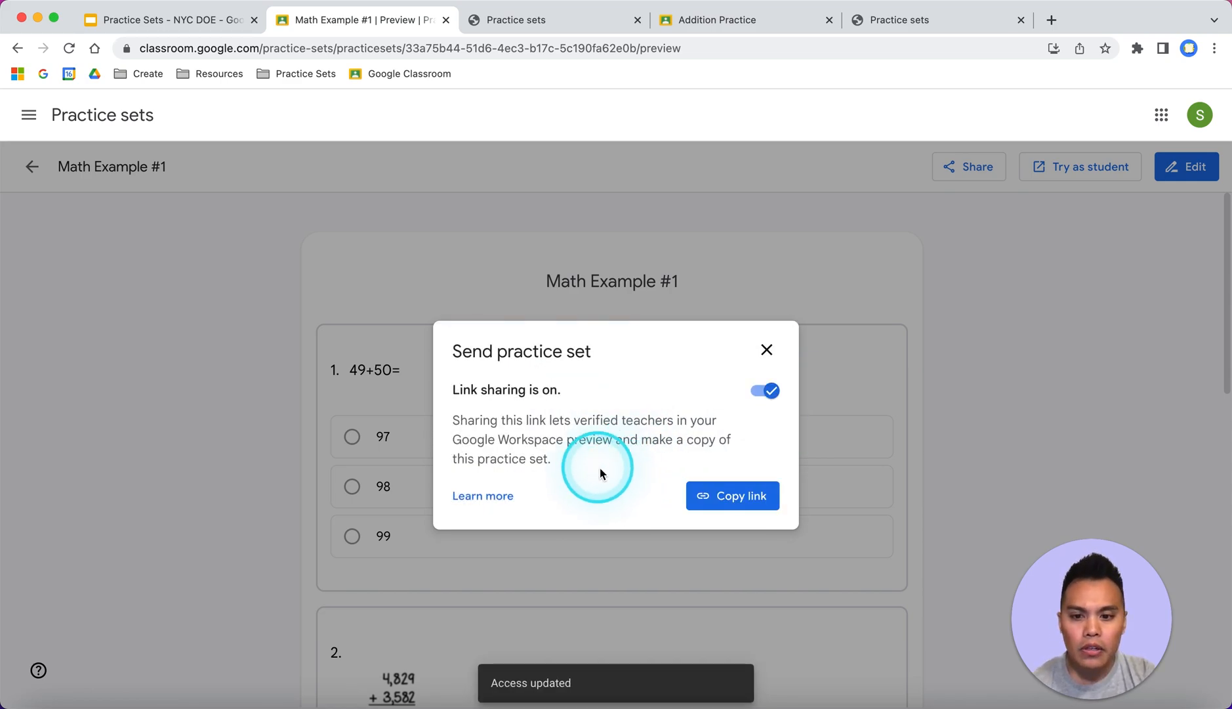
pyautogui.click(724, 503)
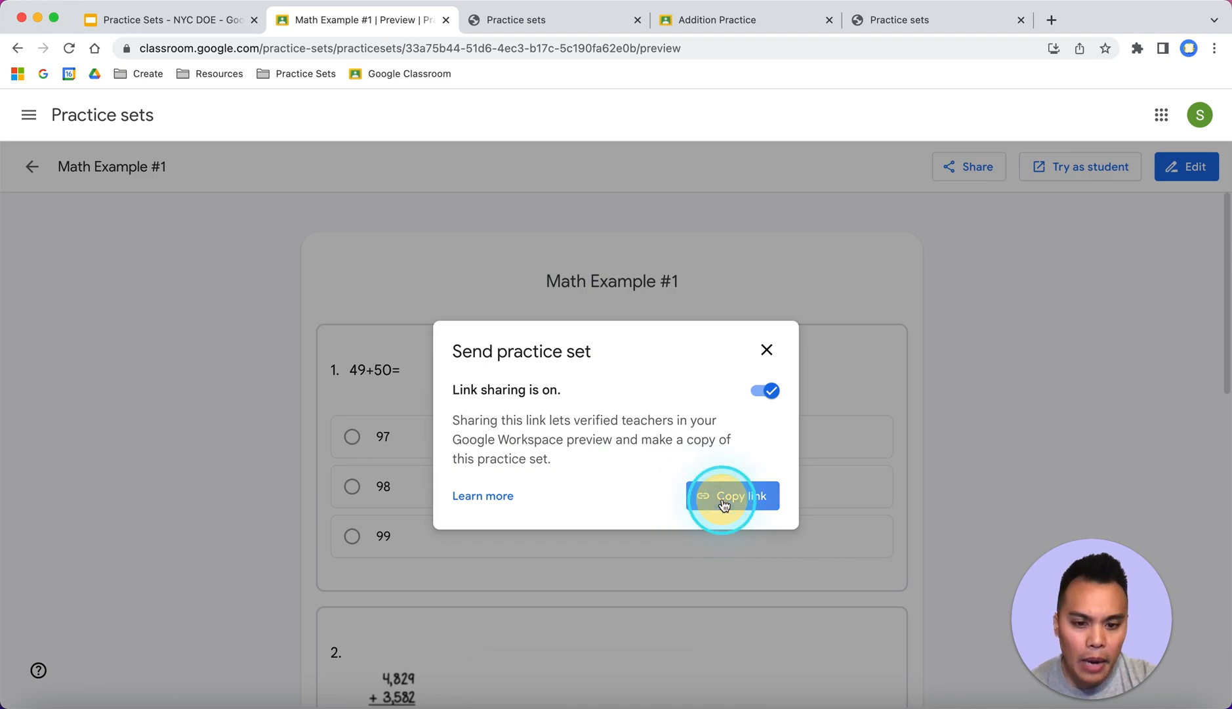
# Dismiss the sharing dialog and open the copied practice set link in a new browser tab.
pyautogui.click(835, 262)
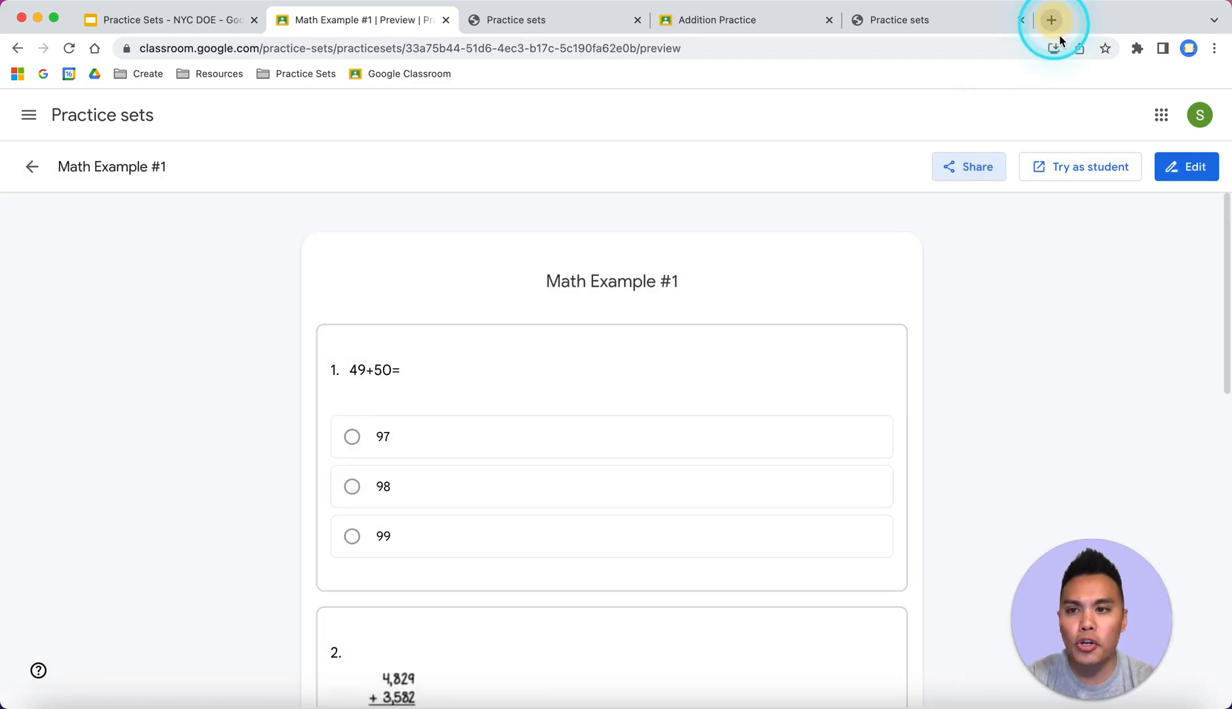
pyautogui.click(1053, 24)
pyautogui.press('super+v')
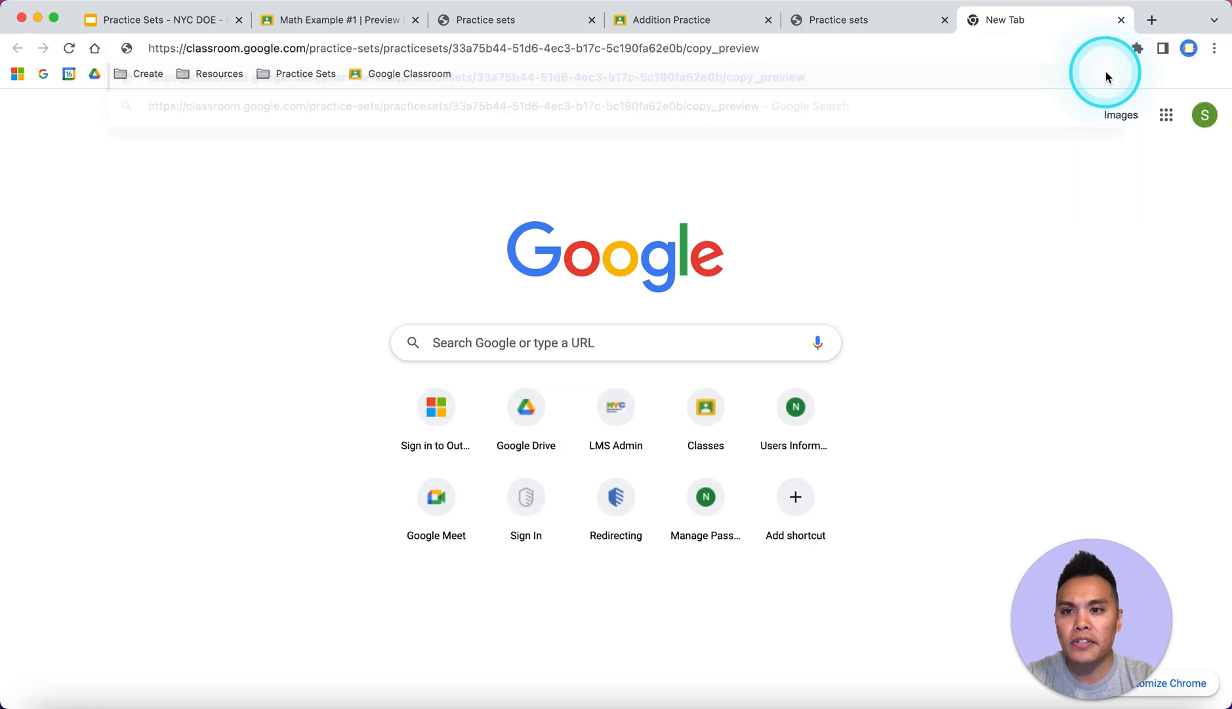
pyautogui.press('Return')
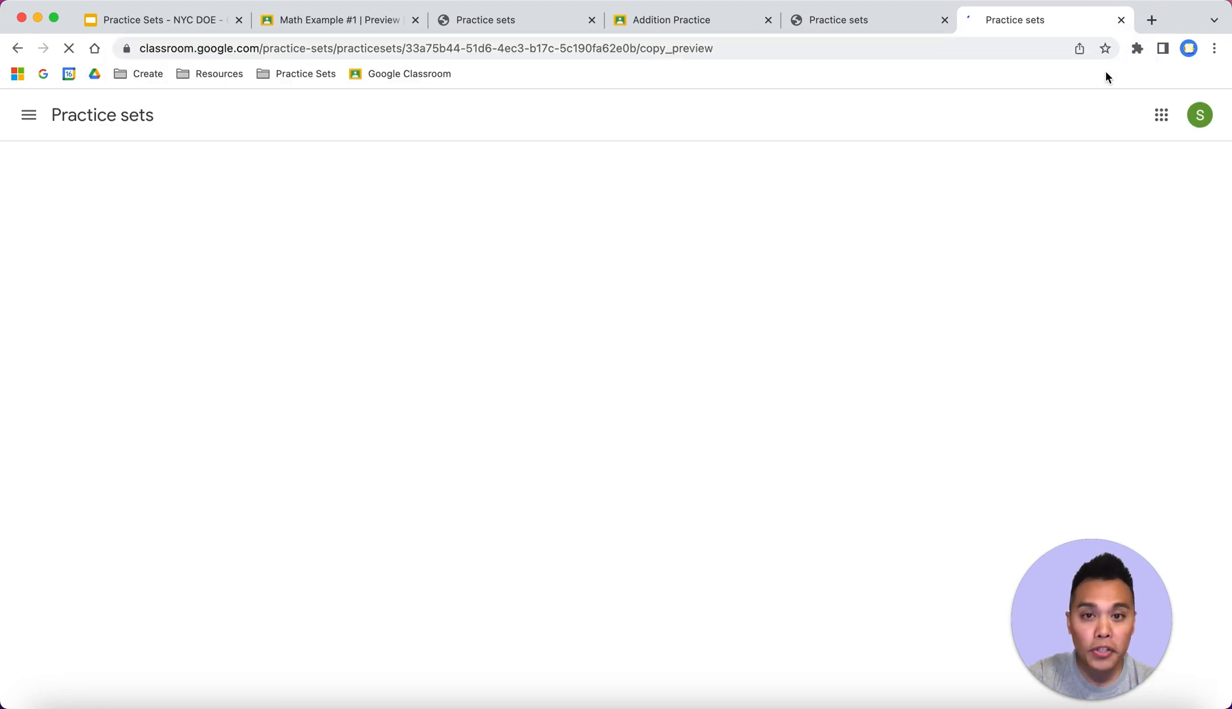
# Look over the questions in the shared Math Example #1 preview and make a copy of the practice set.
pyautogui.click(780, 430)
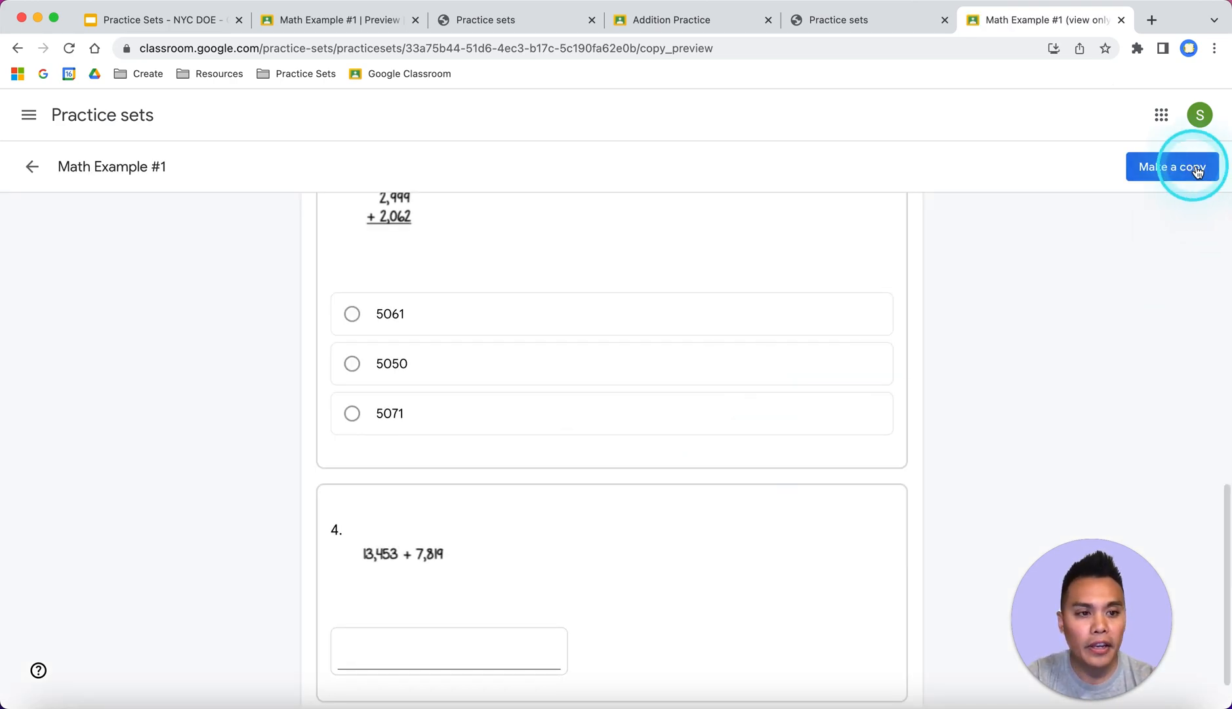
pyautogui.scroll(15, 952, 328)
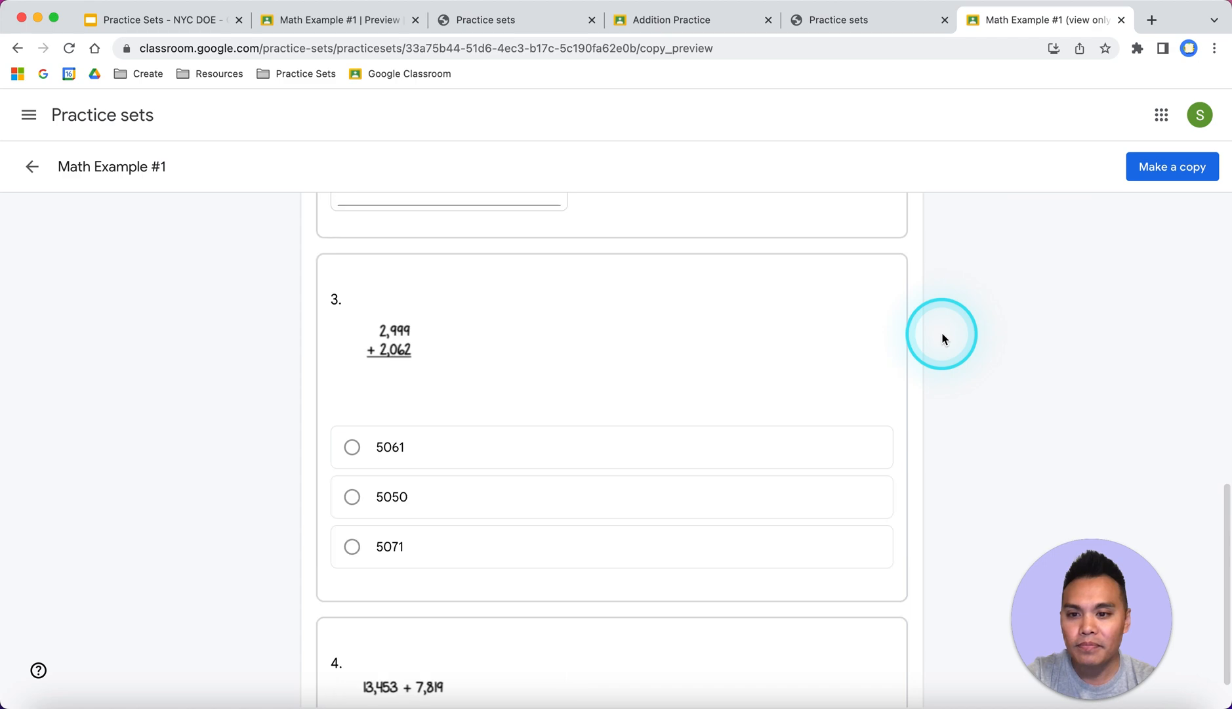
pyautogui.scroll(-15, 941, 332)
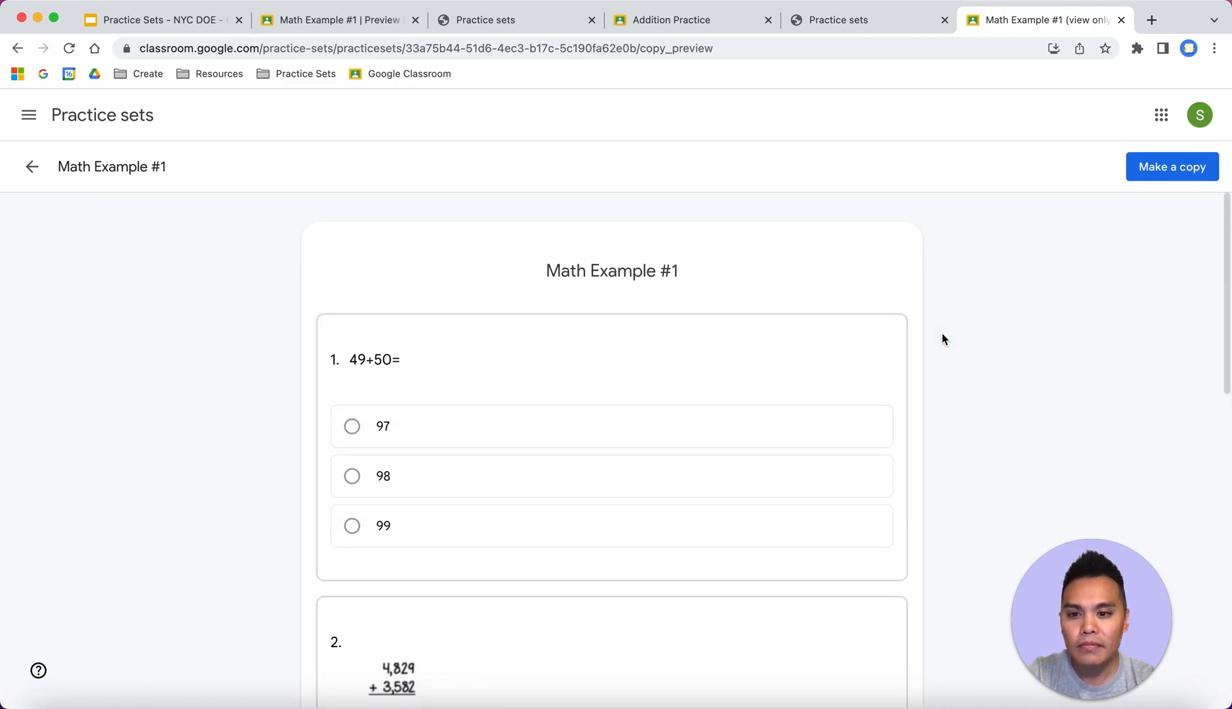
pyautogui.click(1159, 173)
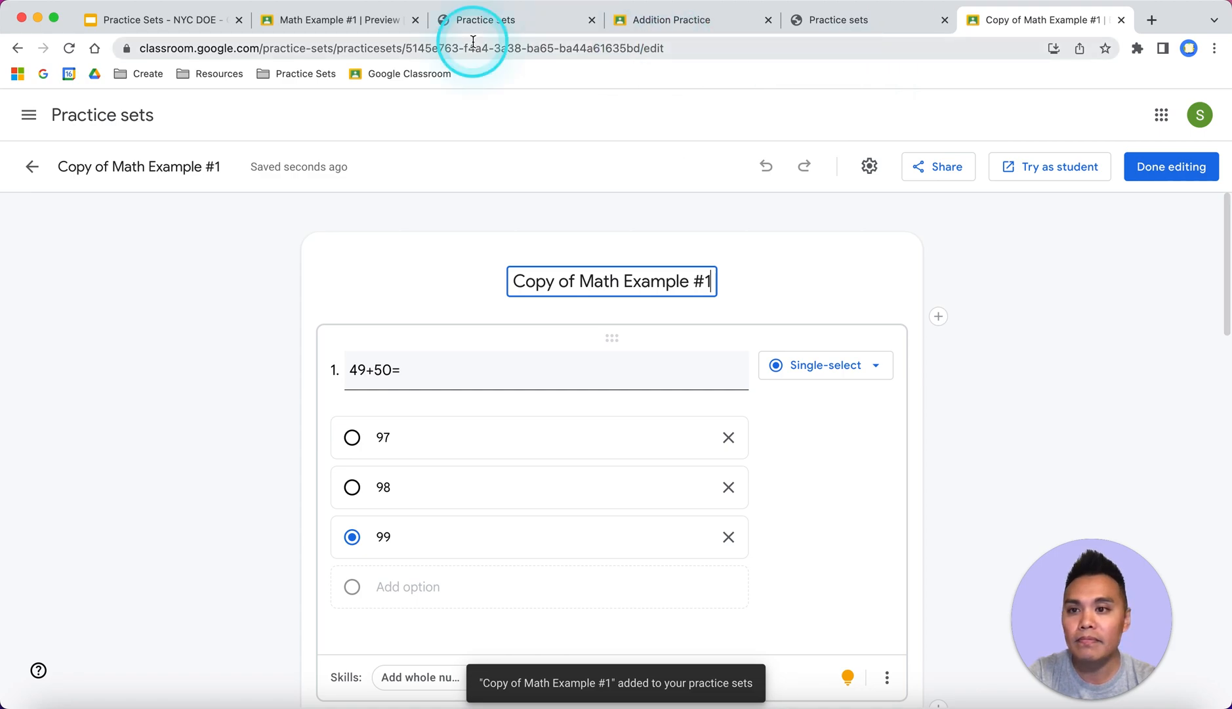
# Switch to the Practice Sets presentation and page through the slides from receiving a practice set to providing feedback.
pyautogui.click(183, 24)
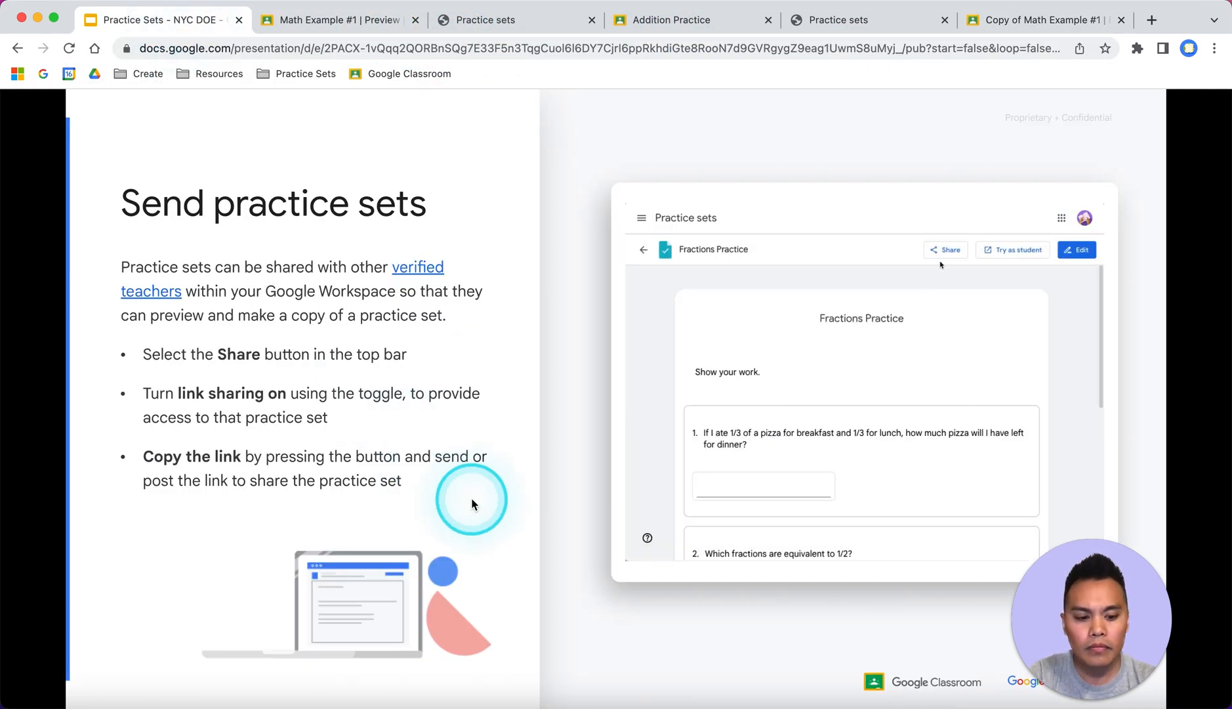
pyautogui.click(472, 501)
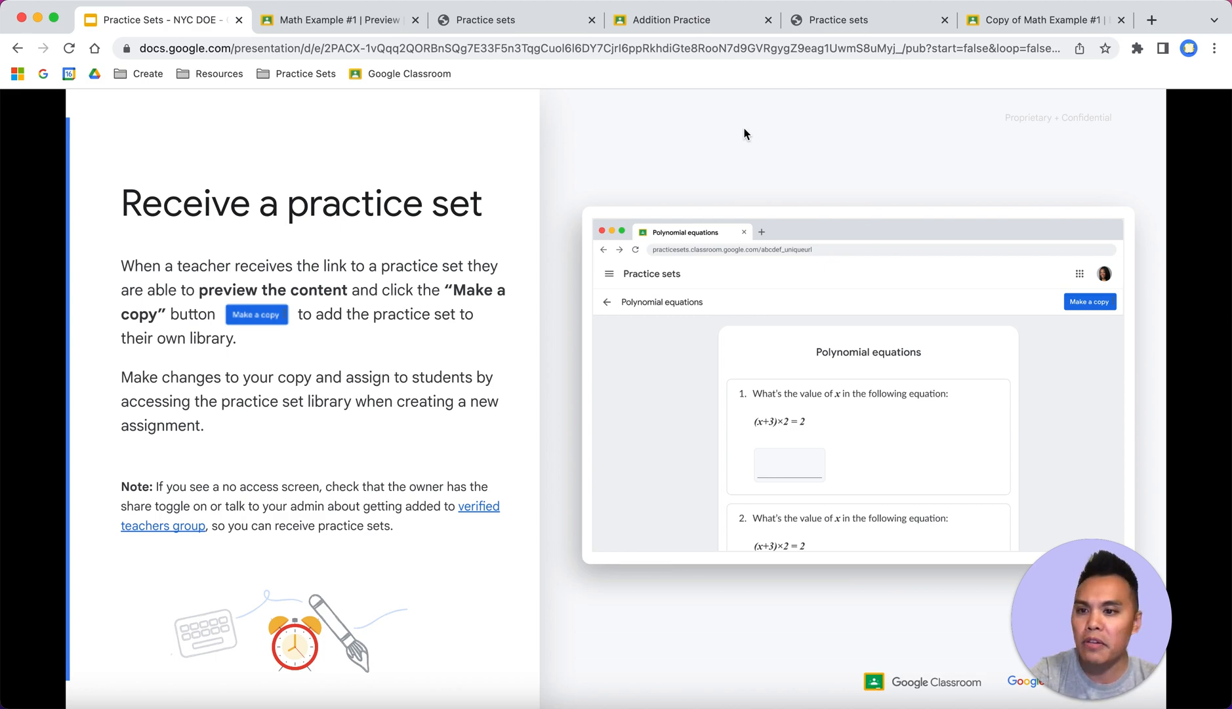
pyautogui.press('Right')
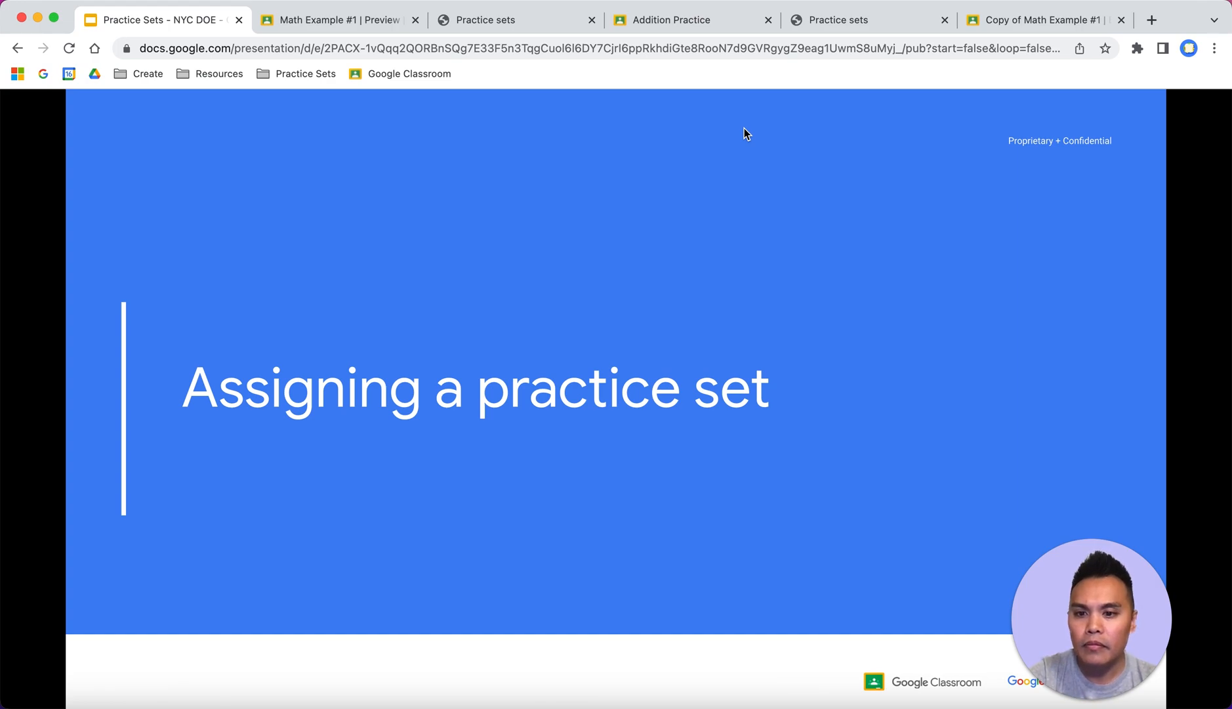
pyautogui.press('Right')
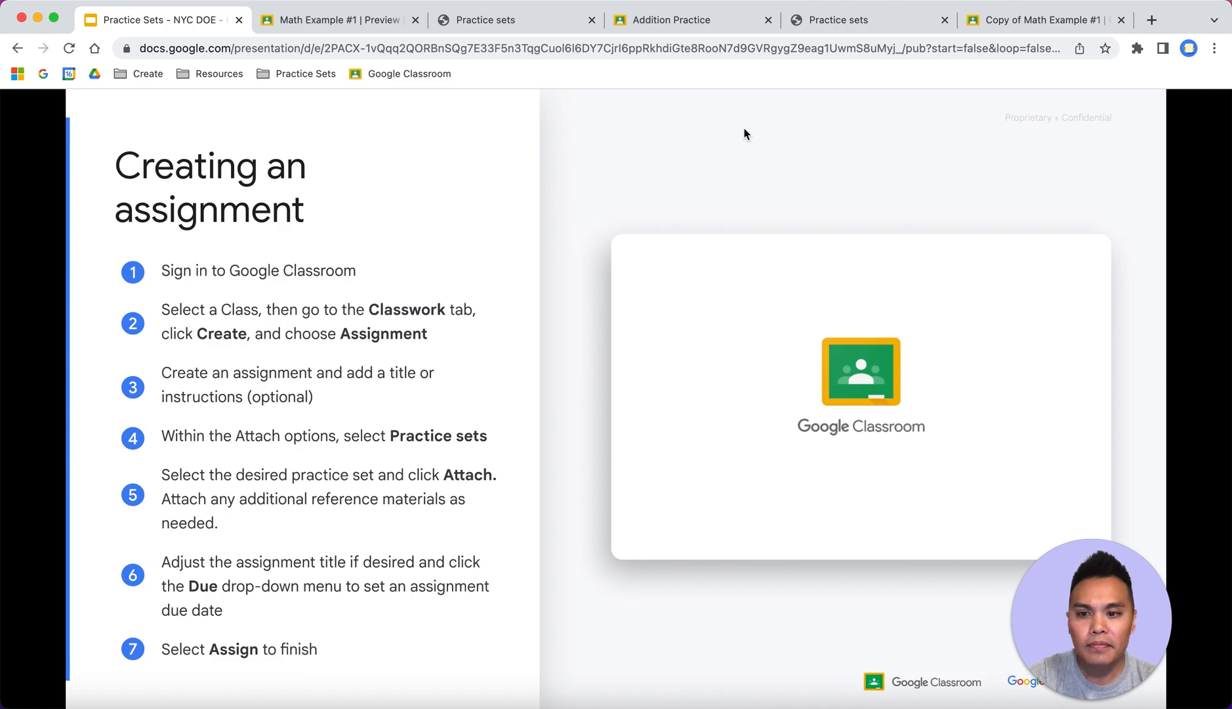
pyautogui.press('Right')
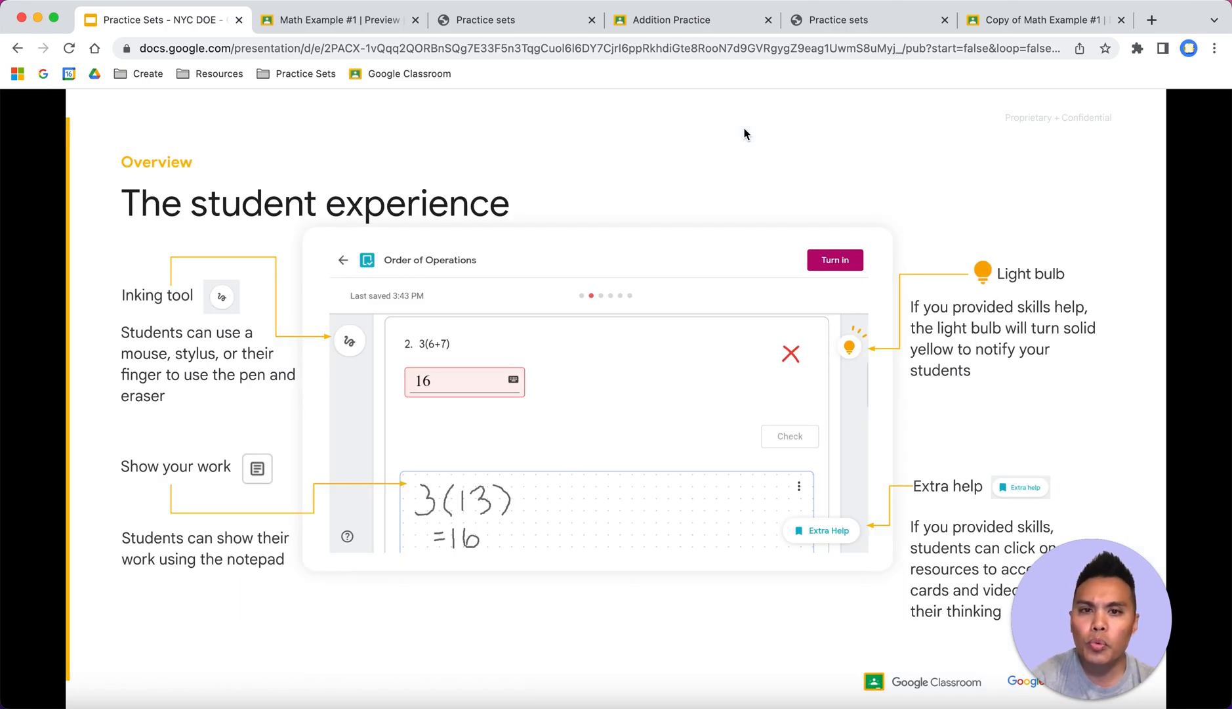
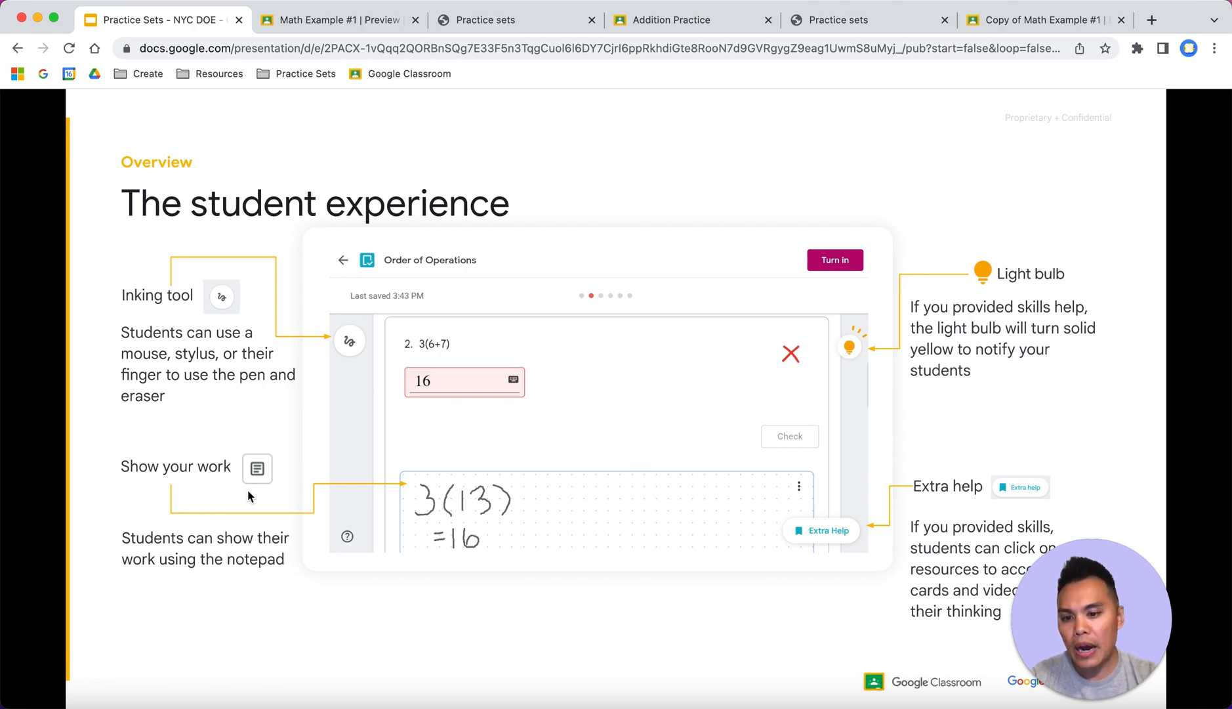
pyautogui.click(290, 427)
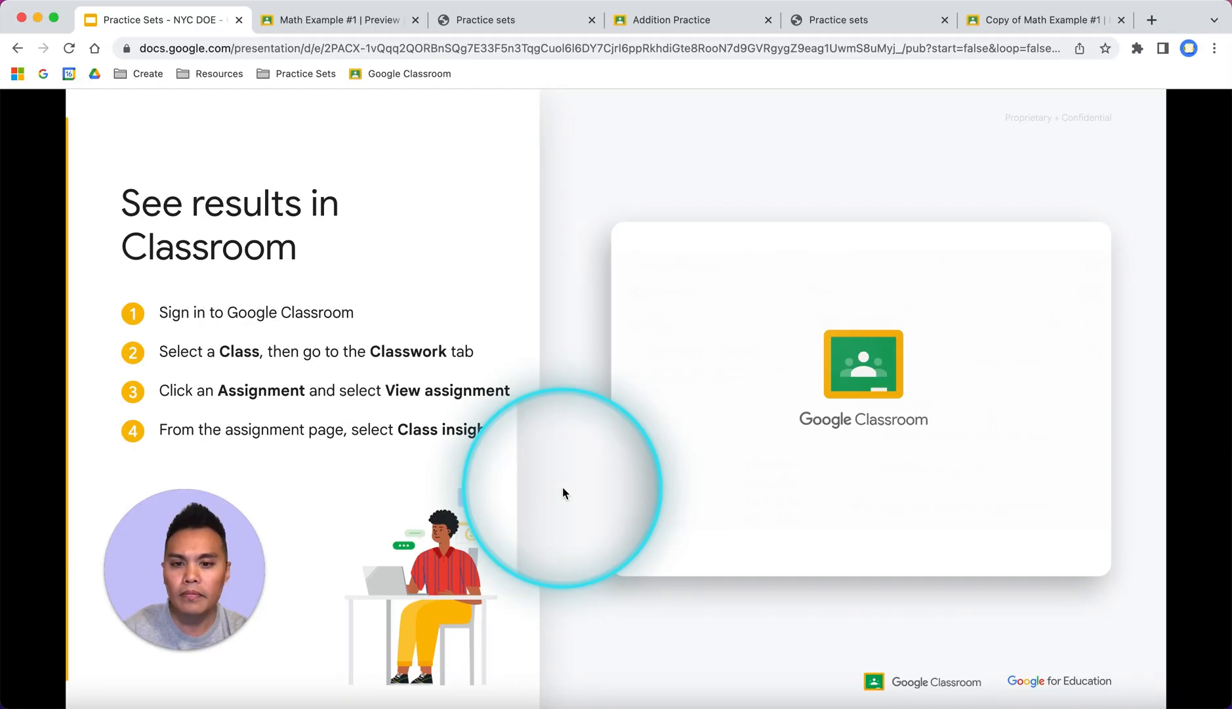
pyautogui.click(814, 617)
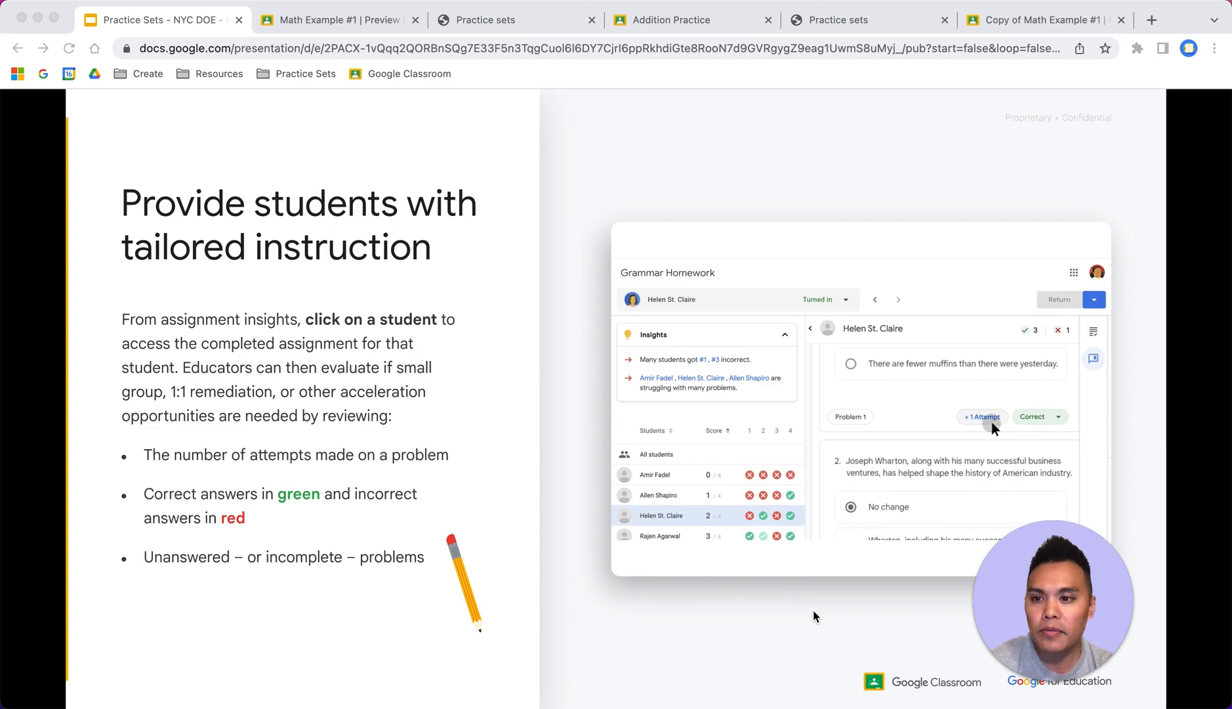
pyautogui.click(801, 187)
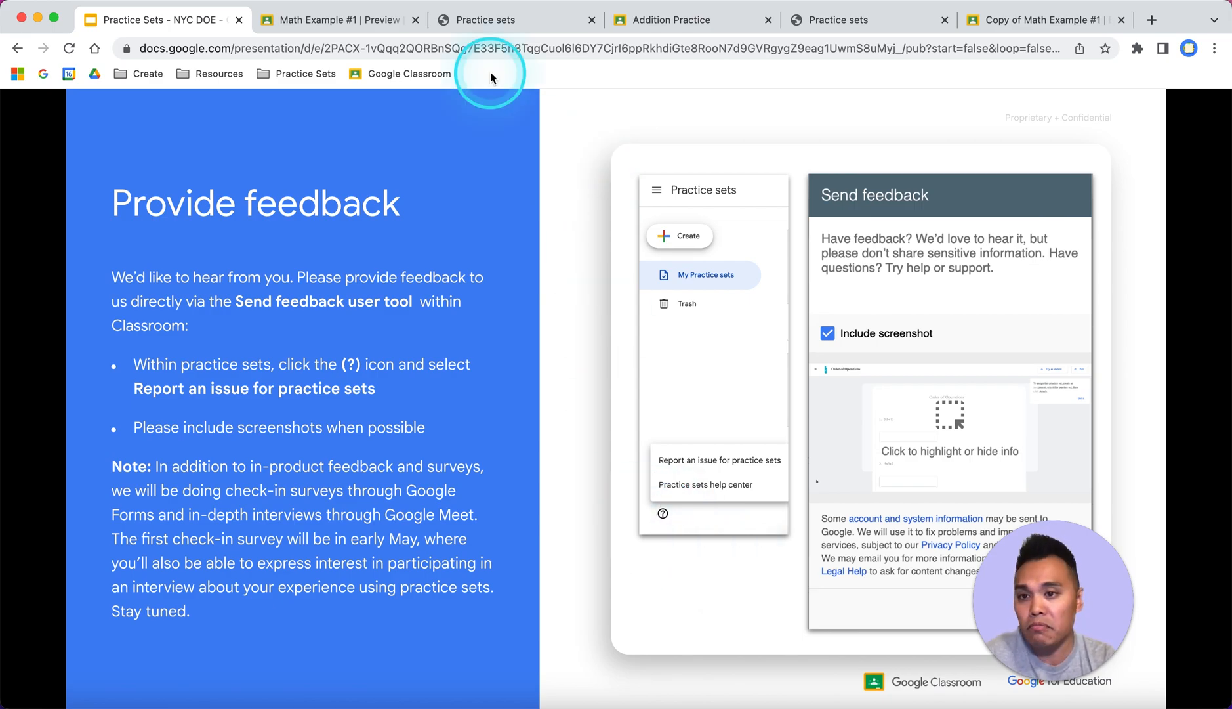
# Return to the Math Example #1 preview and open the form for reporting an issue with practice sets.
pyautogui.click(385, 21)
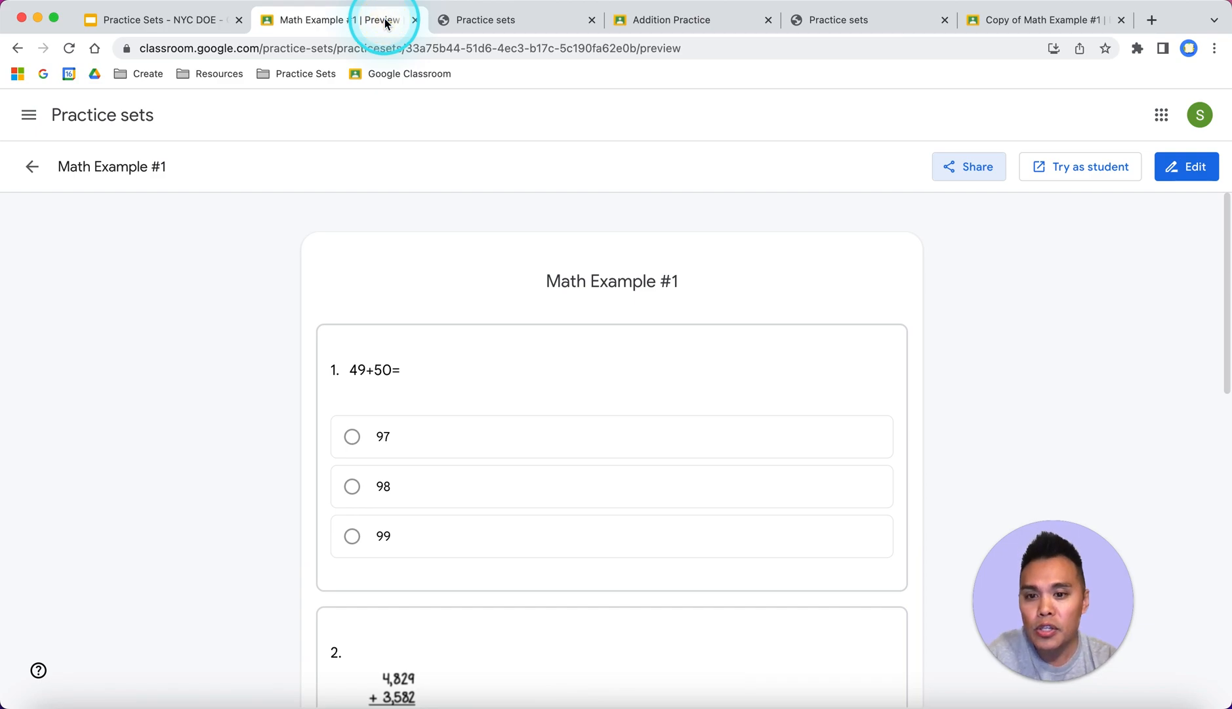
pyautogui.scroll(-1, 52, 623)
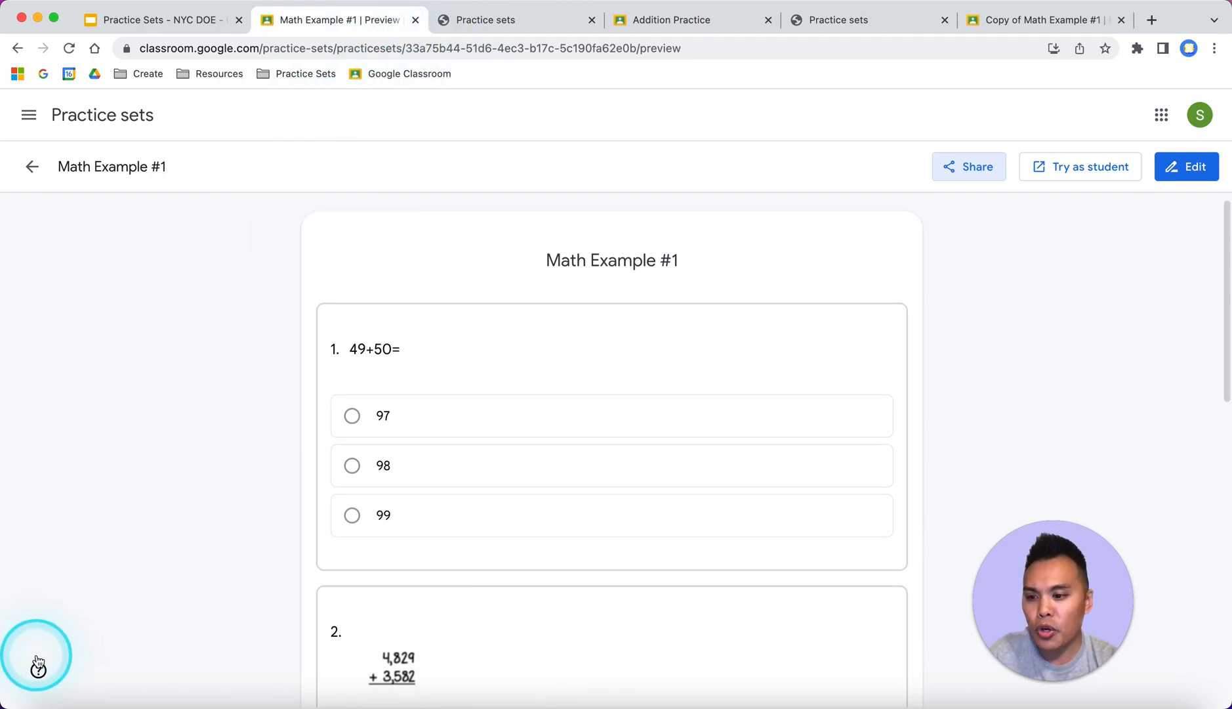
pyautogui.click(38, 666)
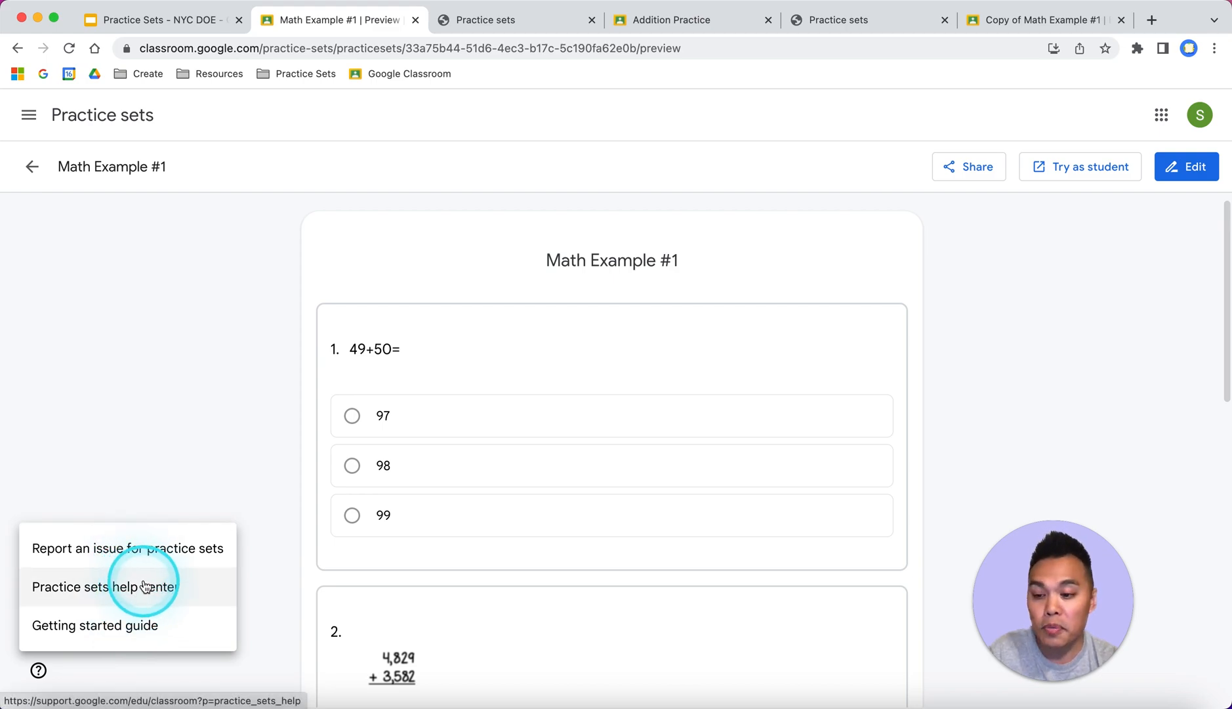
pyautogui.click(120, 548)
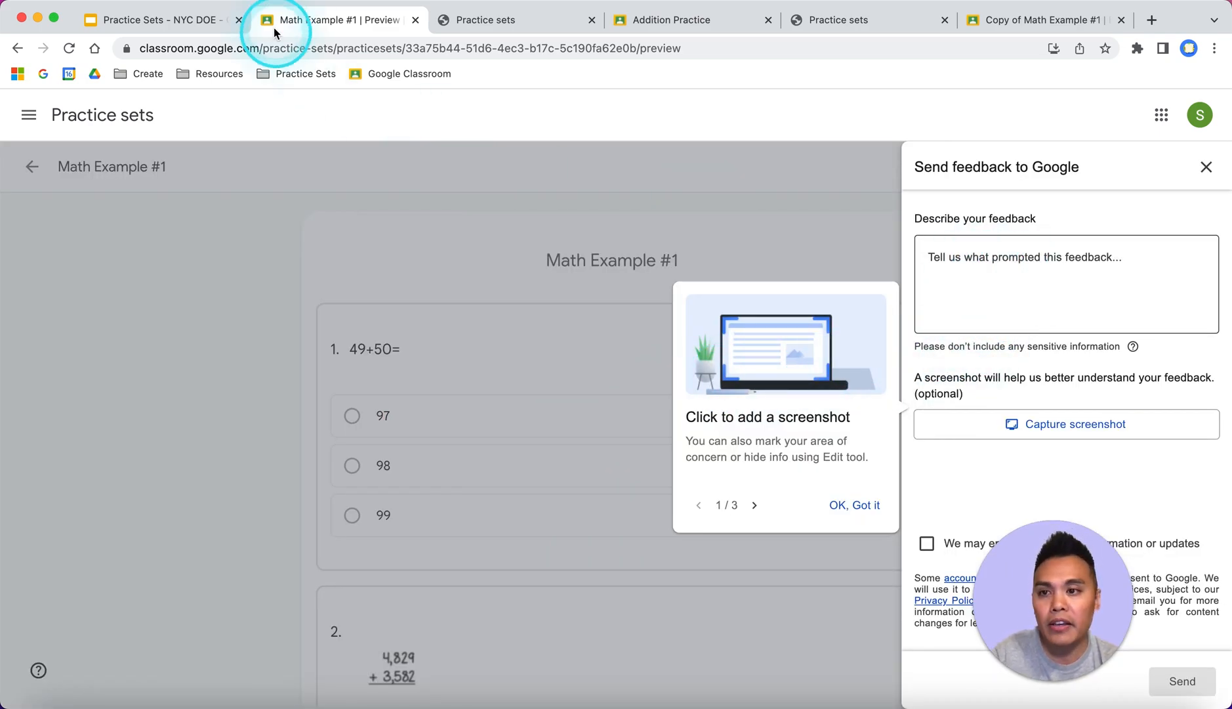
# Go back to the Practice Sets presentation and advance from the feedback slide to the closing Thank you slide.
pyautogui.click(184, 23)
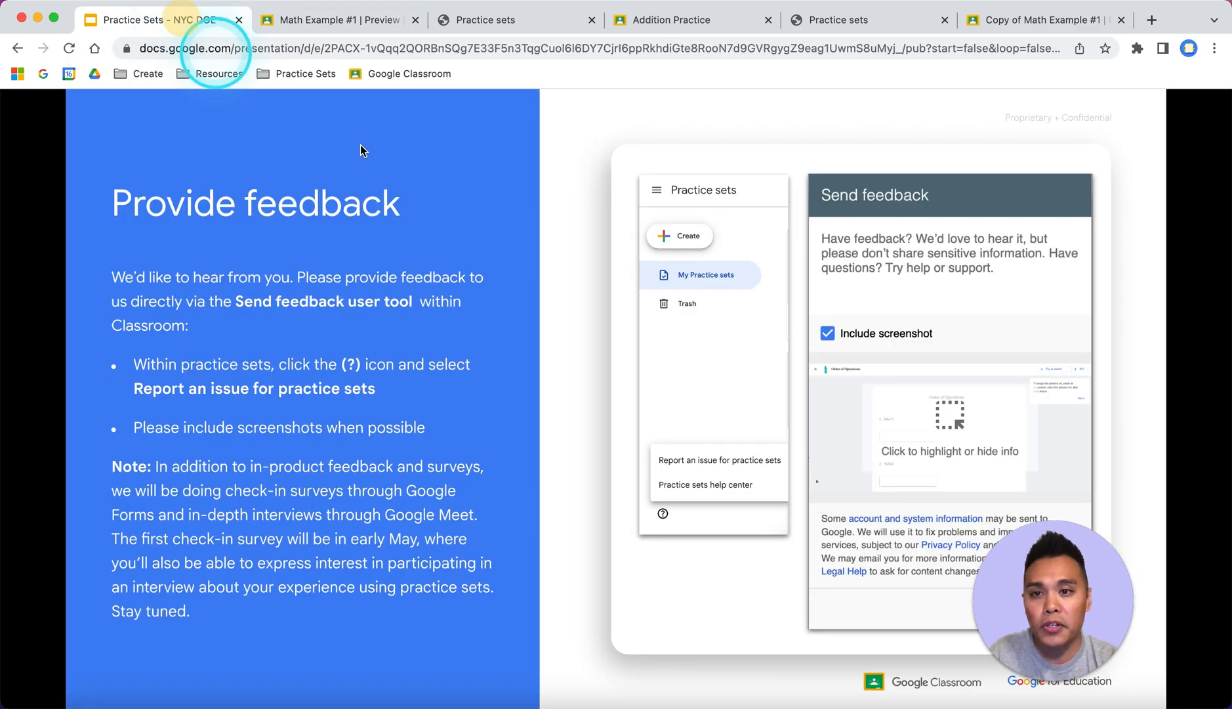
pyautogui.click(544, 457)
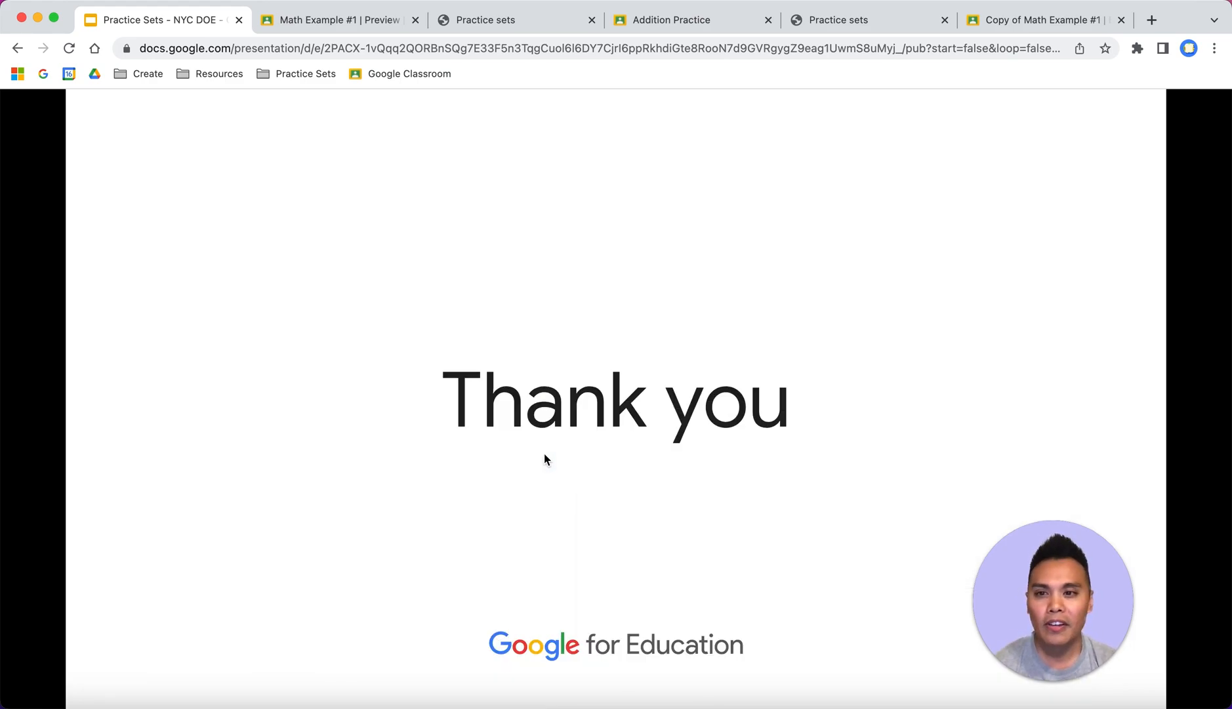